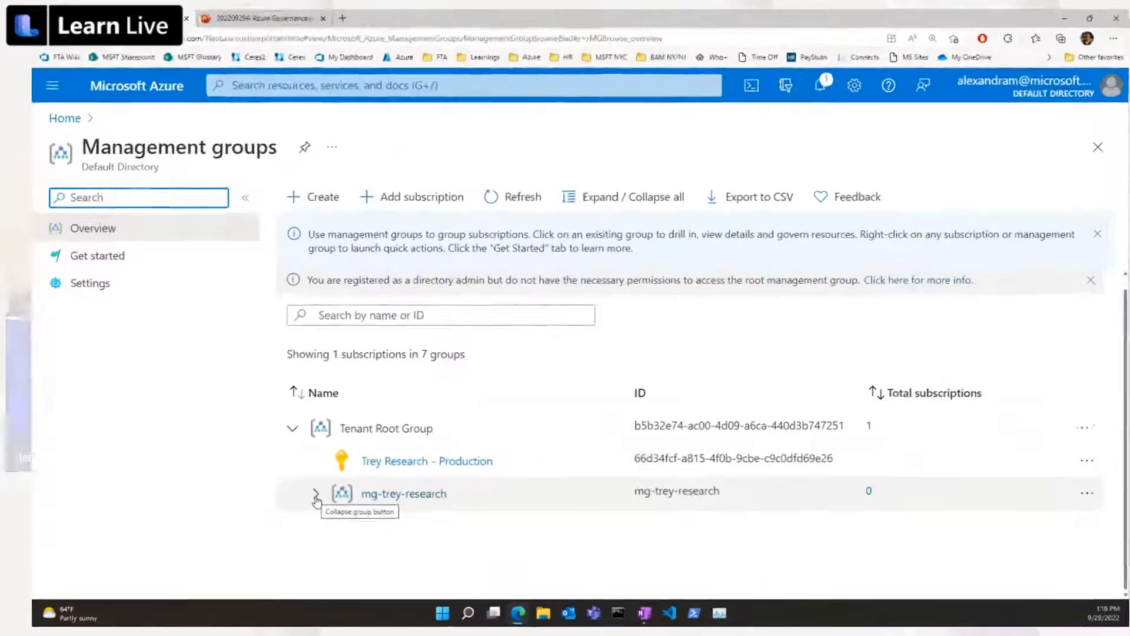
# Expand mg-trey-research and mg-landing-zones in the management group hierarchy and open the mg-corp-it group.
pyautogui.click(450, 463)
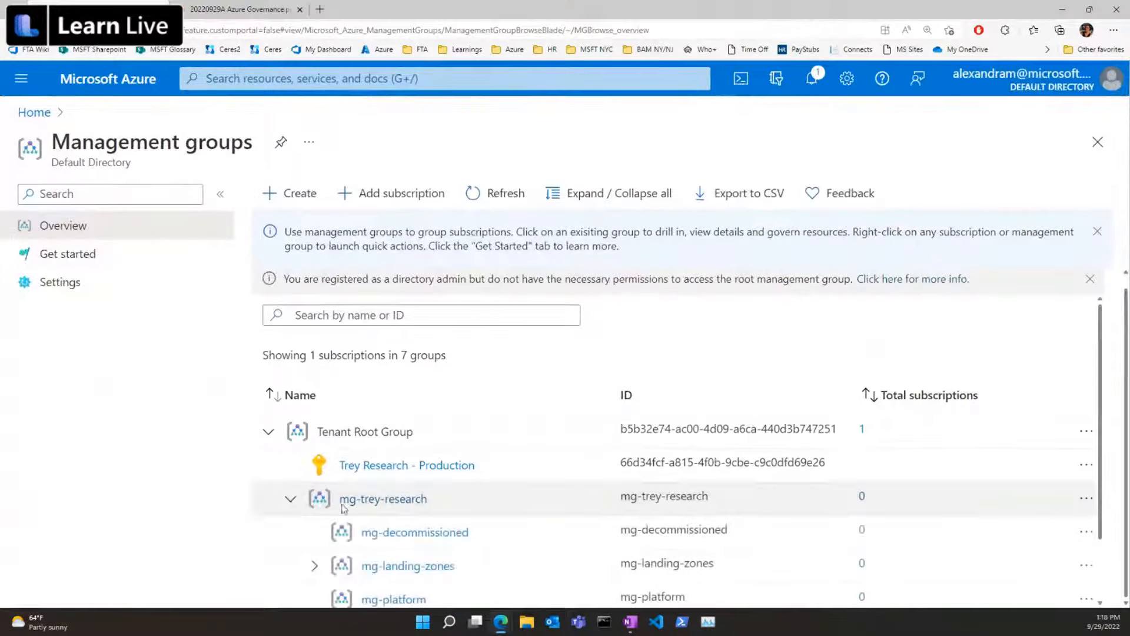
pyautogui.scroll(-1, 564, 515)
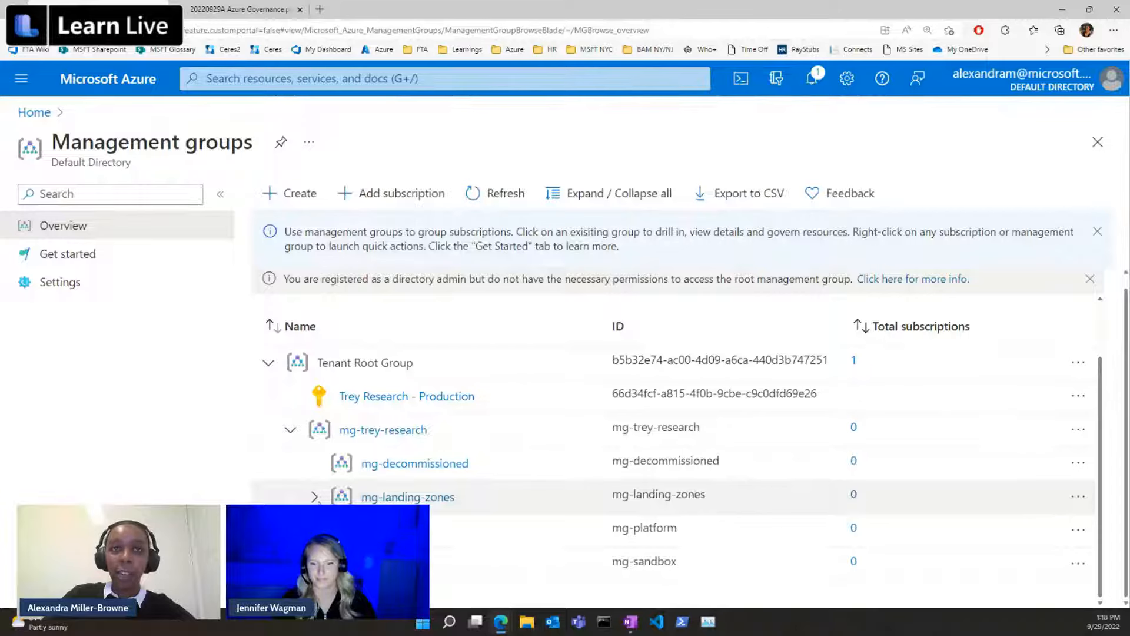
pyautogui.click(315, 497)
pyautogui.scroll(-1, 494, 501)
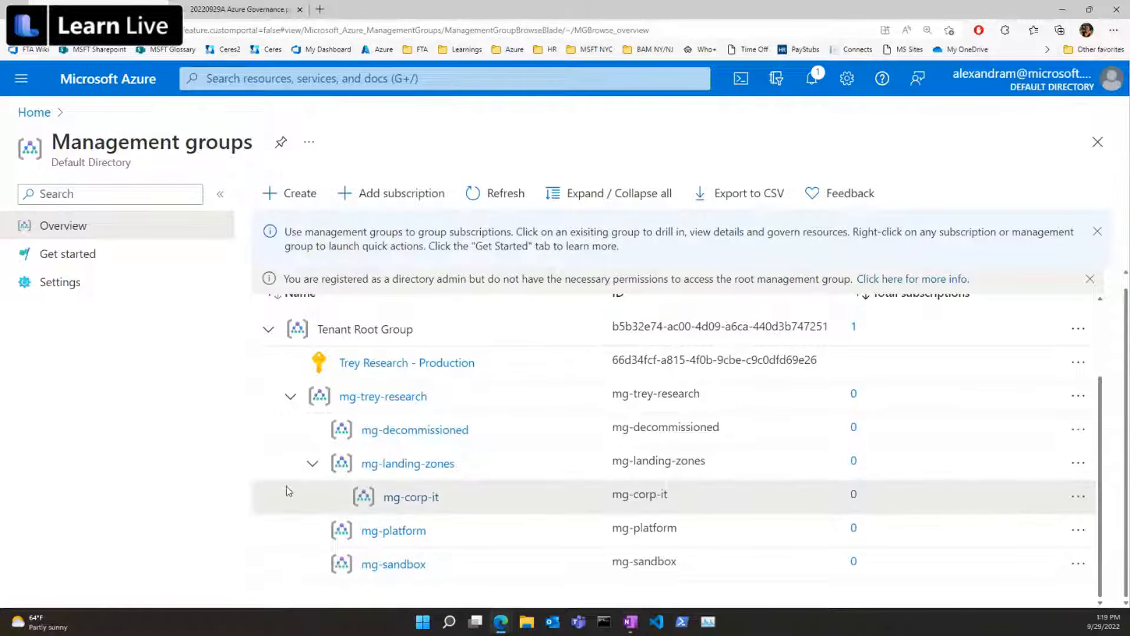
pyautogui.click(412, 498)
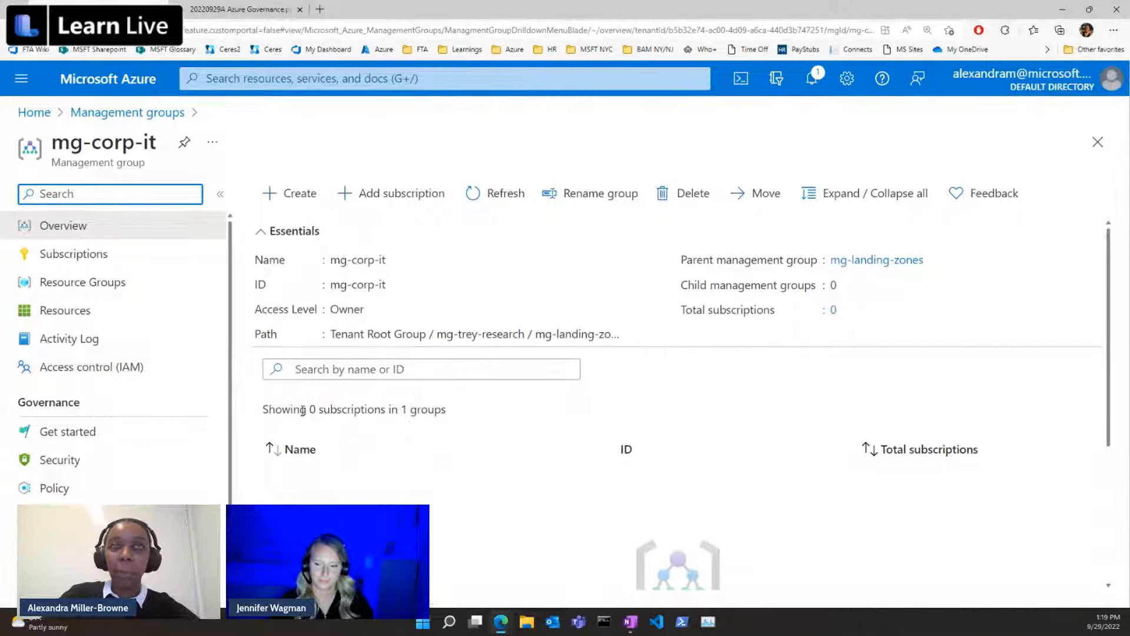
# Create a child management group under mg-corp-it with mg-corp-it-prod as both its ID and display name.
pyautogui.click(286, 202)
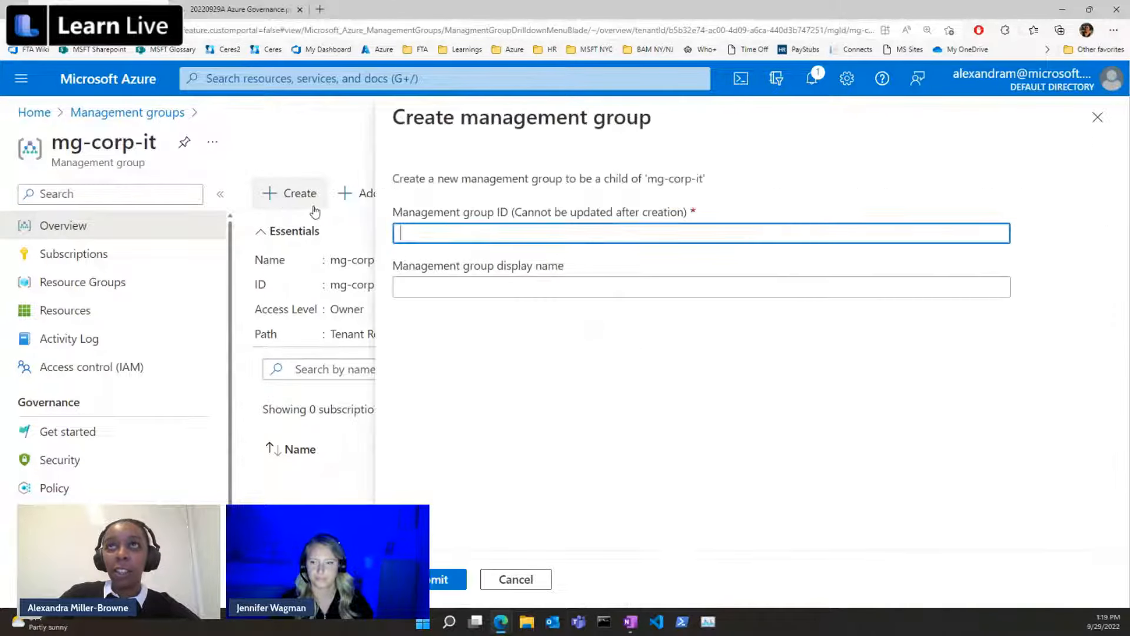
pyautogui.click(561, 235)
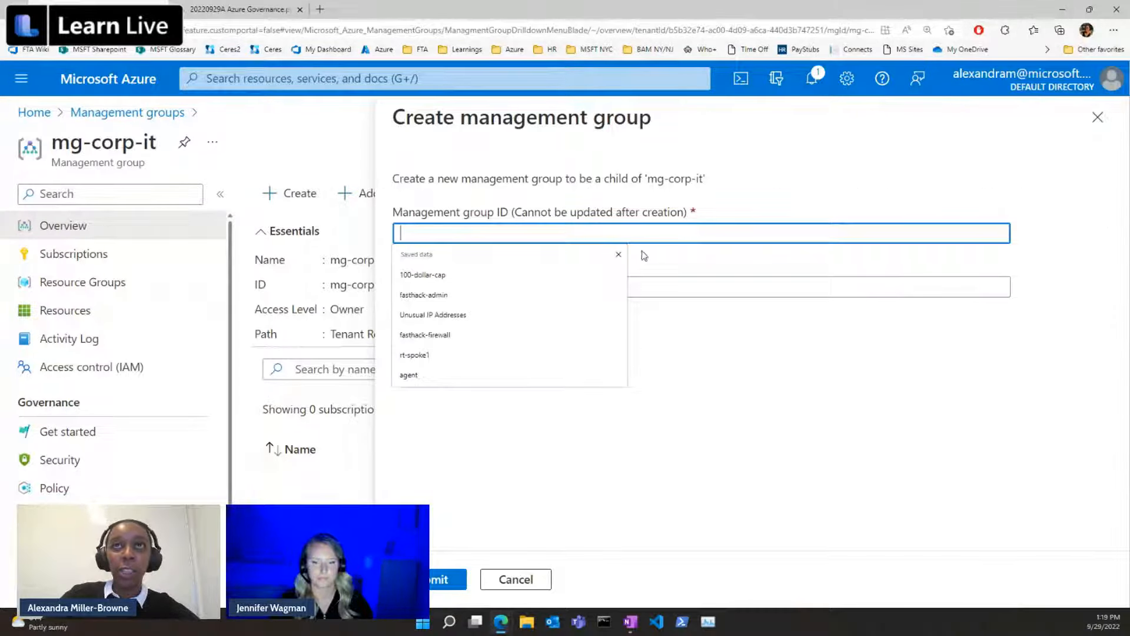
pyautogui.click(624, 235)
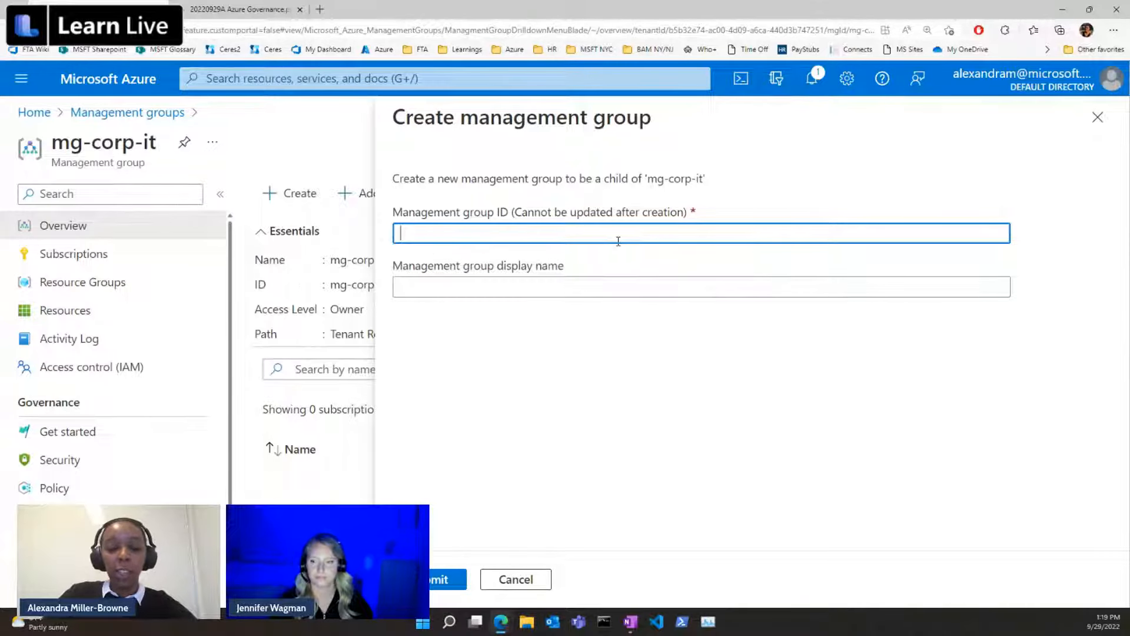
pyautogui.write('mg-c')
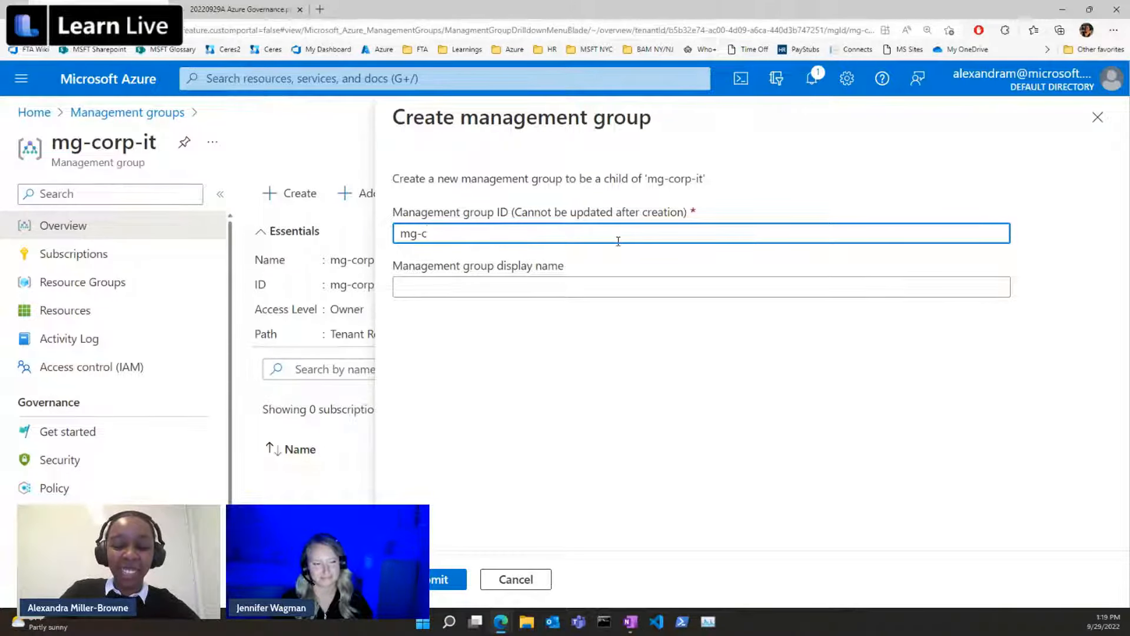
pyautogui.write('orp')
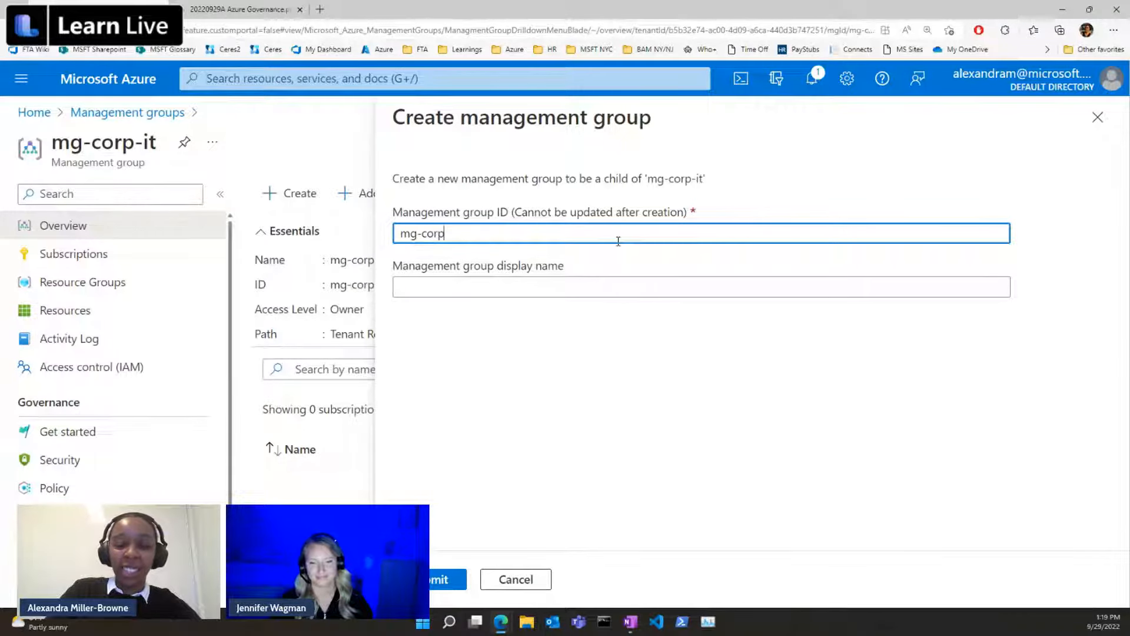
pyautogui.write('-it')
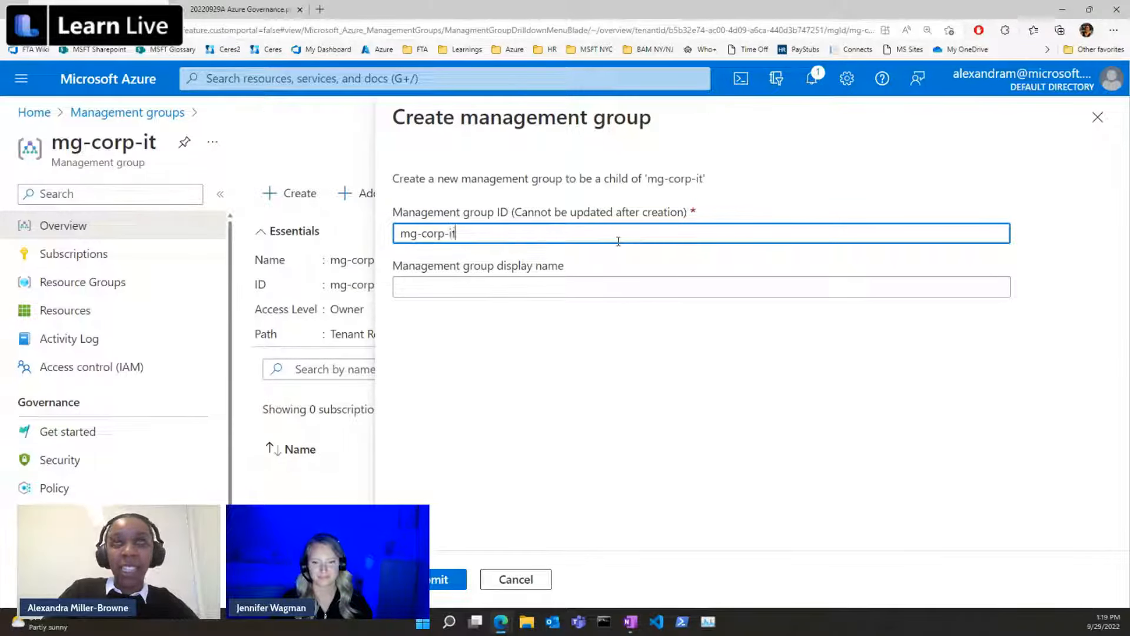
pyautogui.write('-prod')
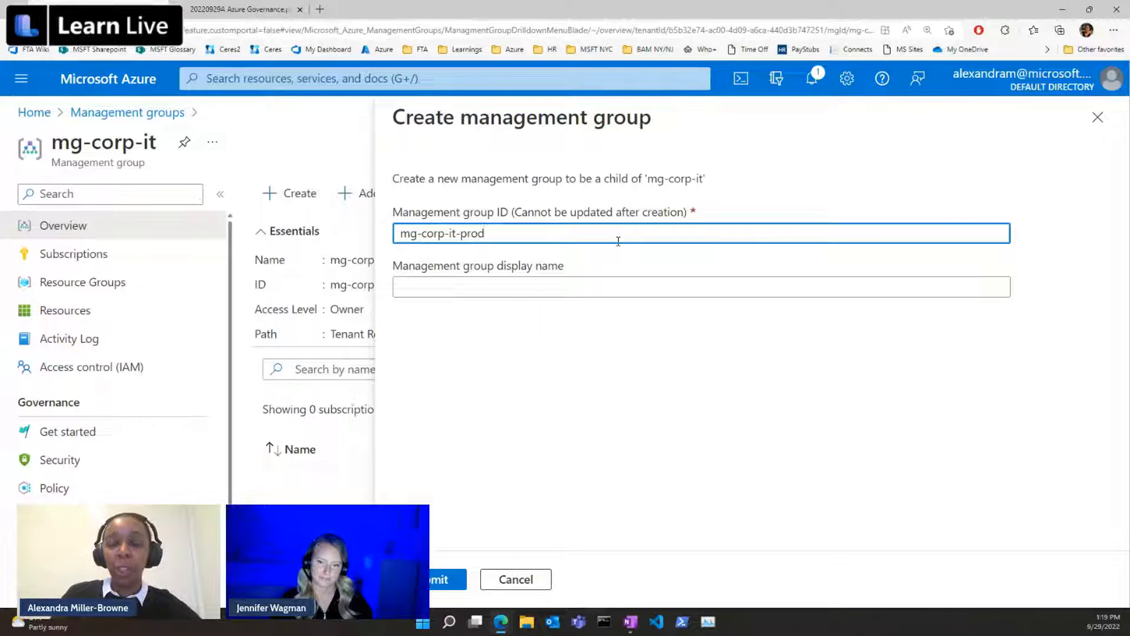
pyautogui.tripleClick(465, 234)
pyautogui.hotkey('ctrl', 'c')
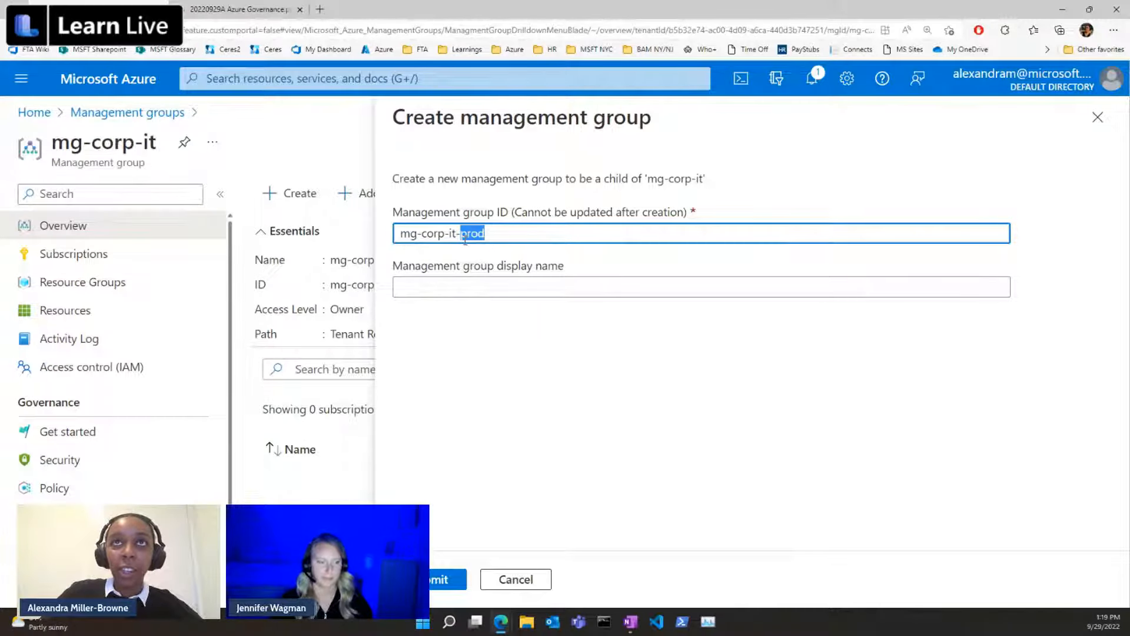
pyautogui.click(462, 287)
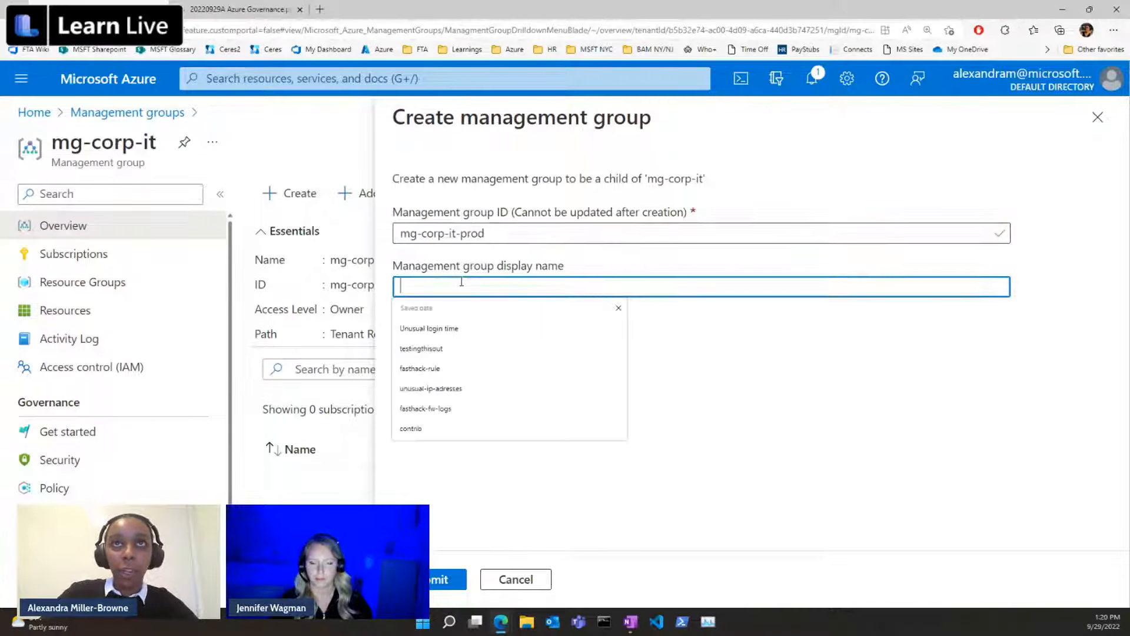
pyautogui.hotkey('ctrl', 'v')
pyautogui.click(449, 579)
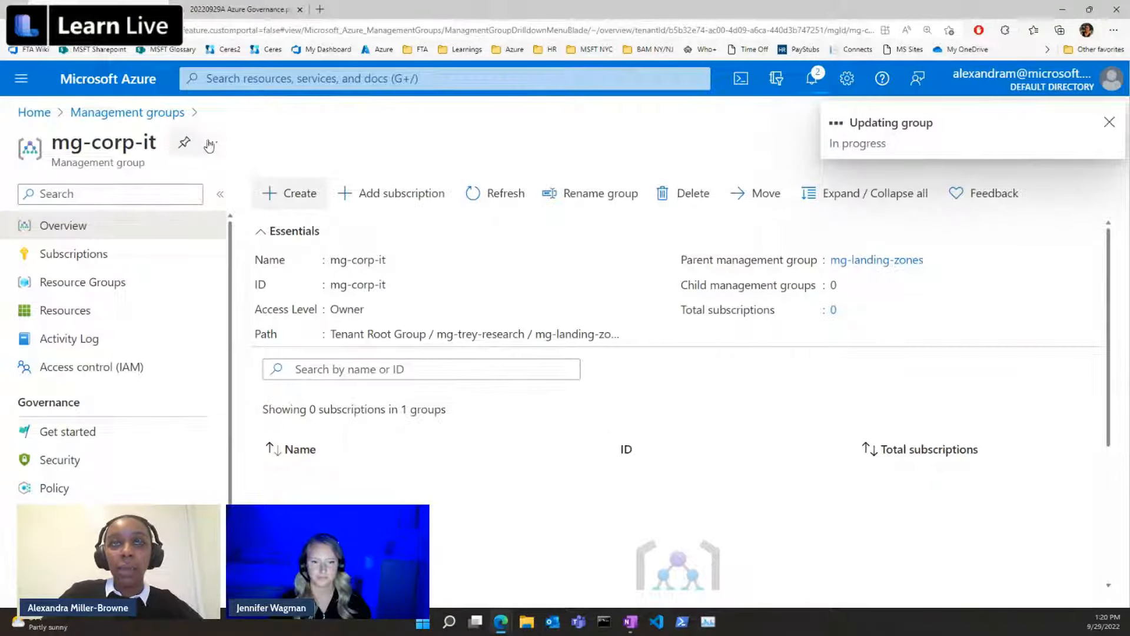
# Return to the management groups overview, refresh it, and expand the hierarchy from mg-trey-research through mg-landing-zones to mg-corp-it.
pyautogui.click(152, 116)
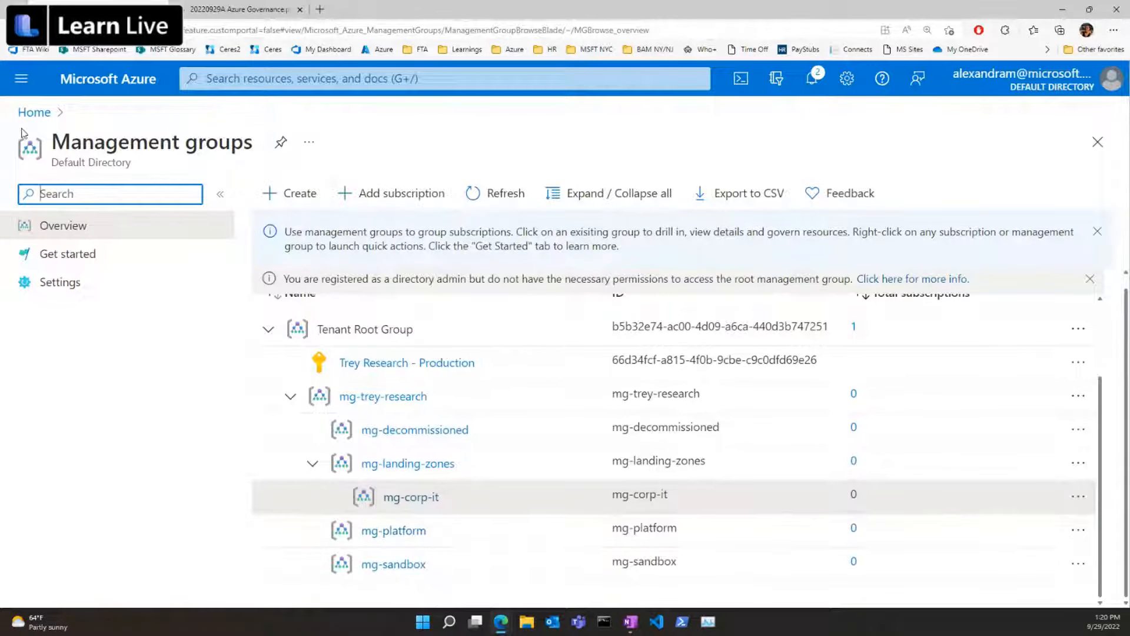
pyautogui.click(521, 196)
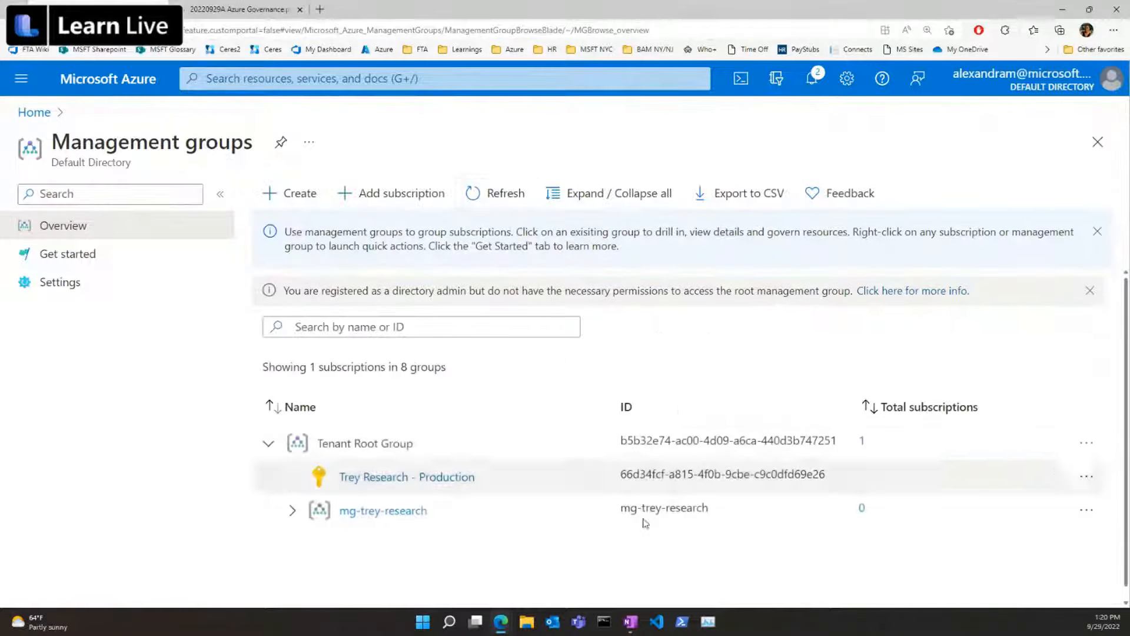
pyautogui.click(292, 510)
pyautogui.scroll(-1, 312, 515)
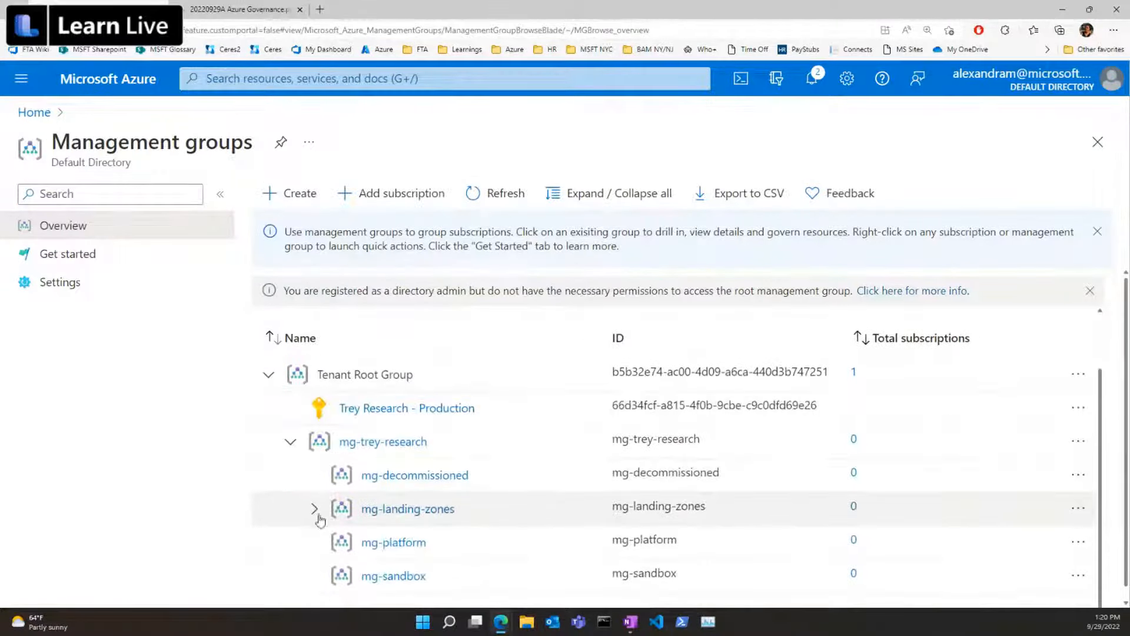
pyautogui.click(314, 509)
pyautogui.scroll(-1, 330, 512)
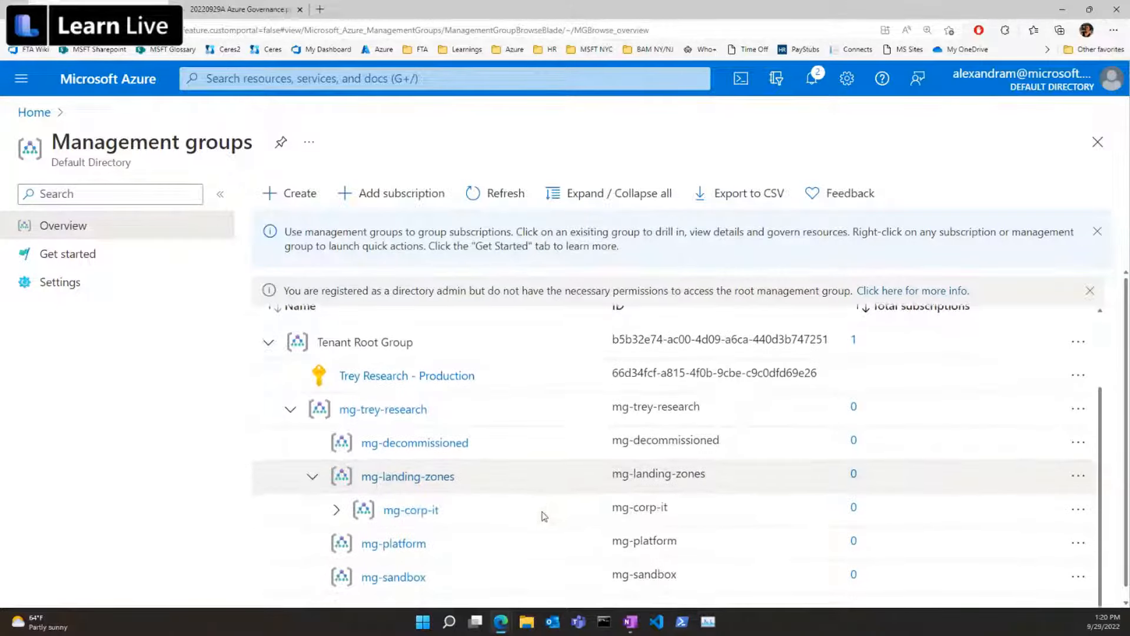
pyautogui.click(337, 508)
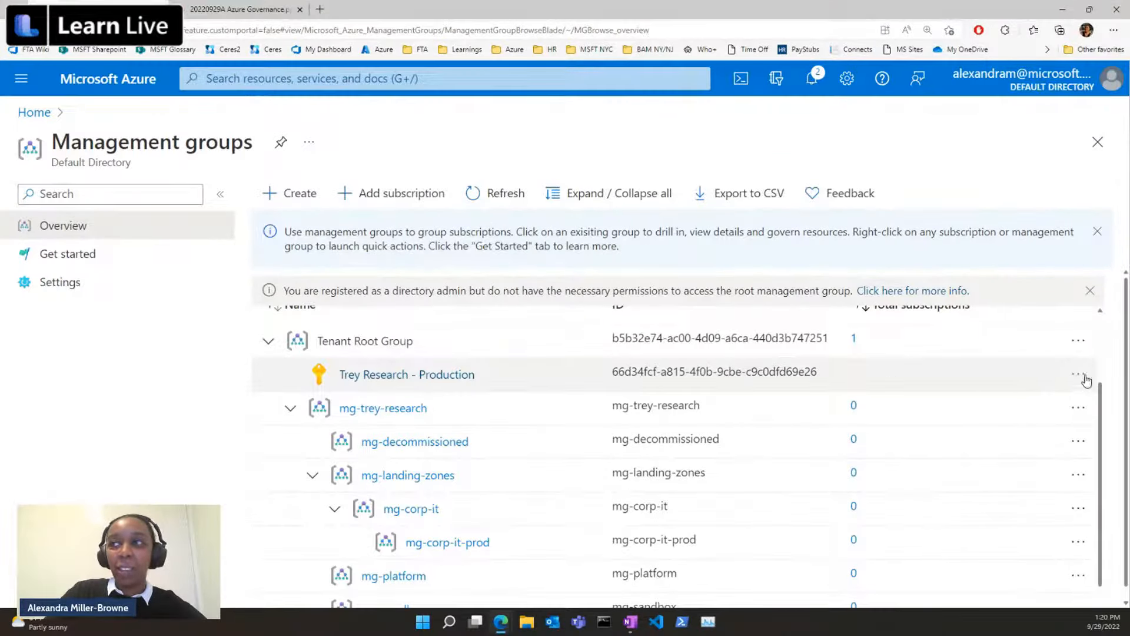
# Move the Trey Research - Production subscription under the mg-corp-it-prod management group and save the move.
pyautogui.click(1085, 380)
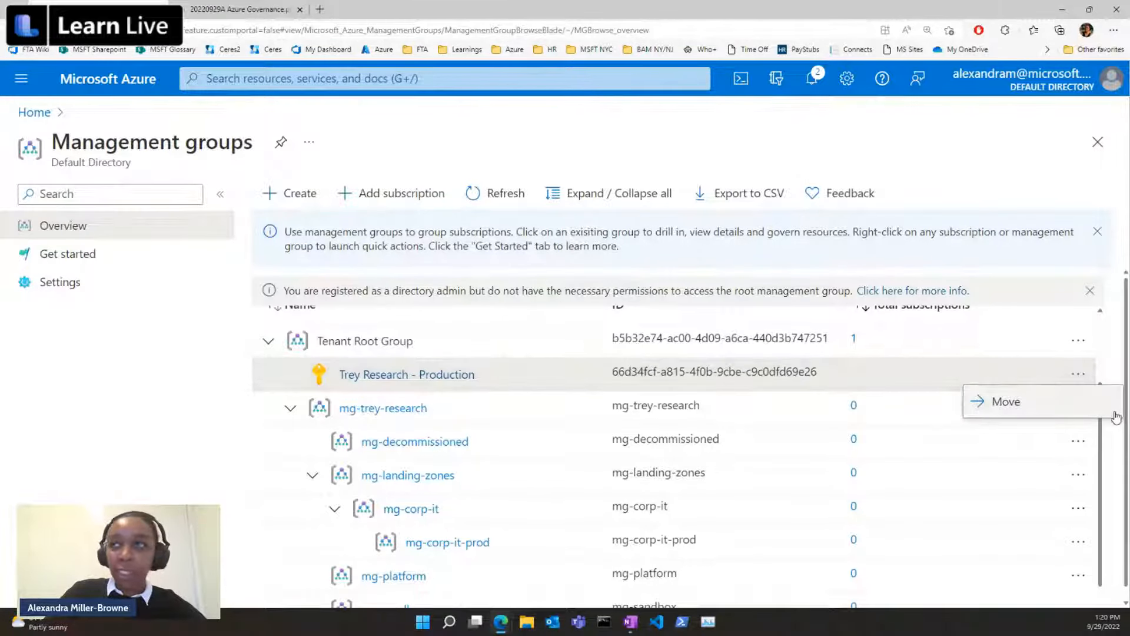
pyautogui.click(1083, 411)
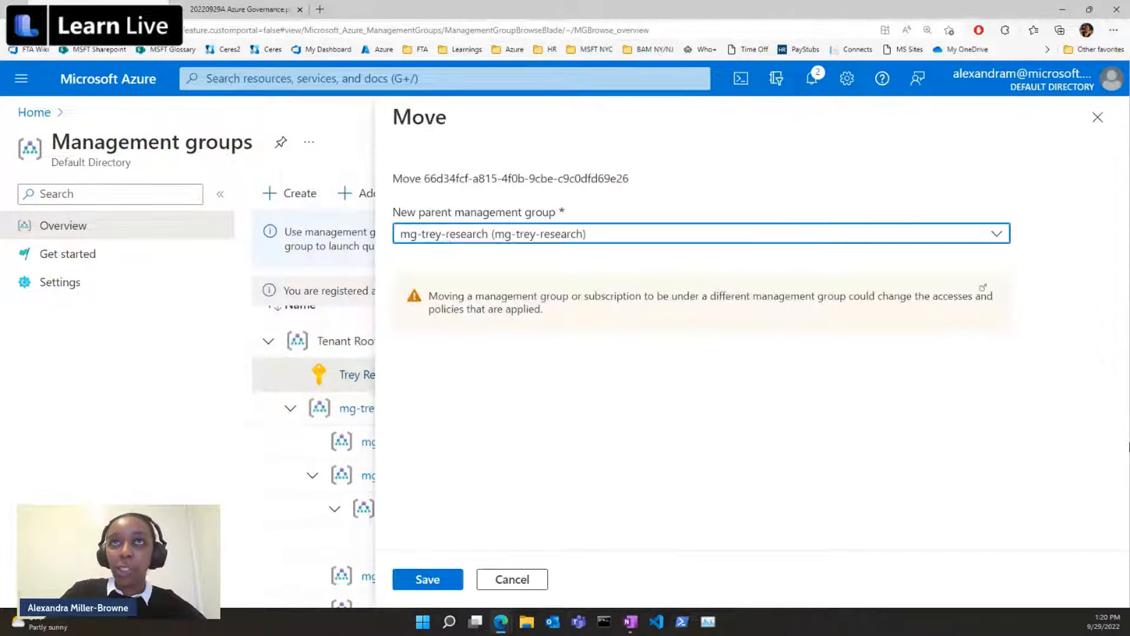
pyautogui.click(550, 235)
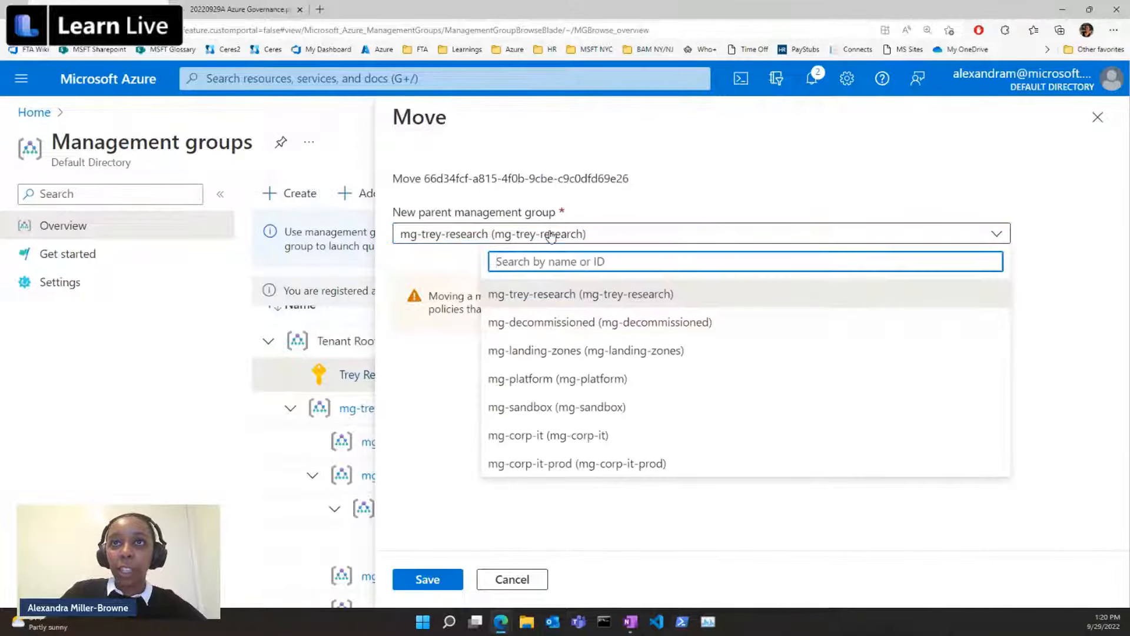
pyautogui.click(626, 465)
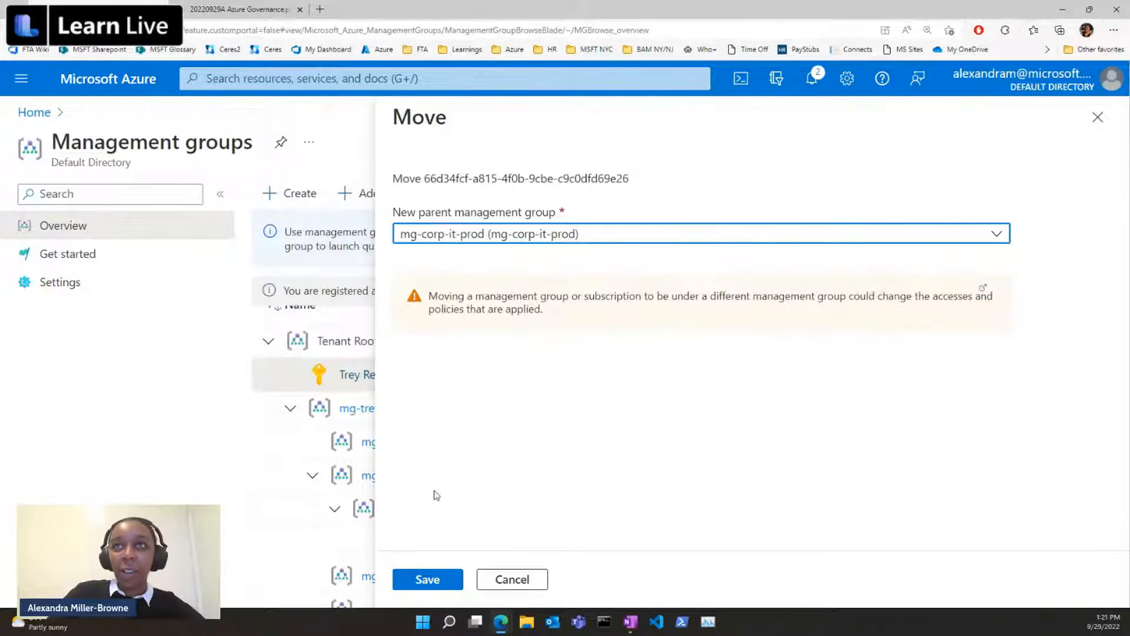
pyautogui.click(430, 579)
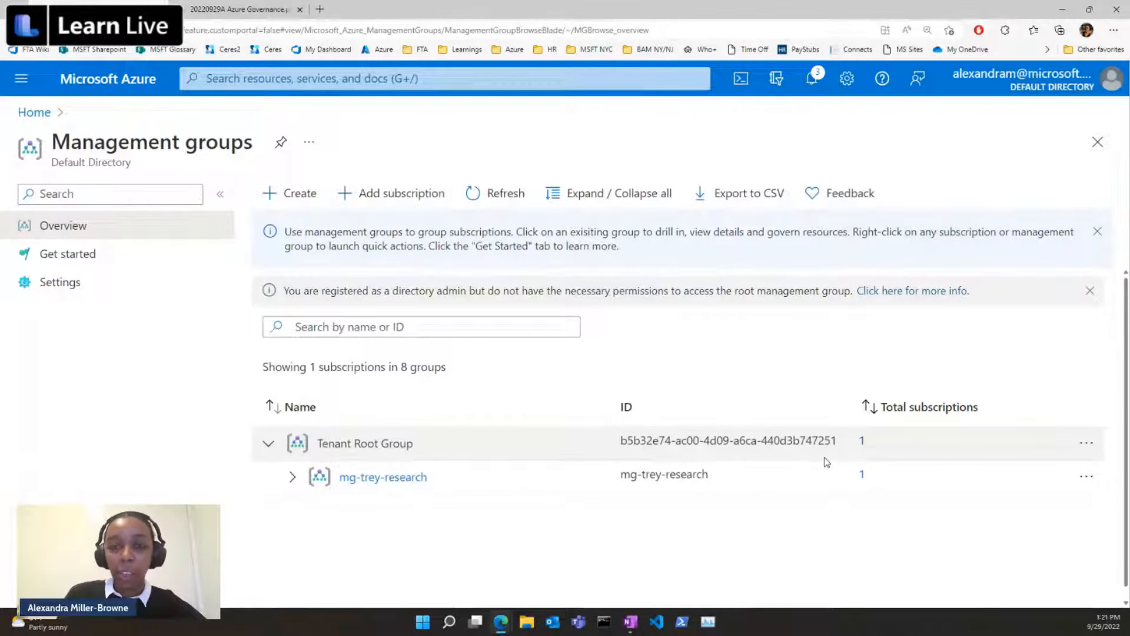
# Expand the hierarchy from mg-trey-research down through mg-corp-it-prod to check where the production subscription is placed.
pyautogui.click(293, 477)
pyautogui.scroll(-1, 594, 461)
pyautogui.click(312, 509)
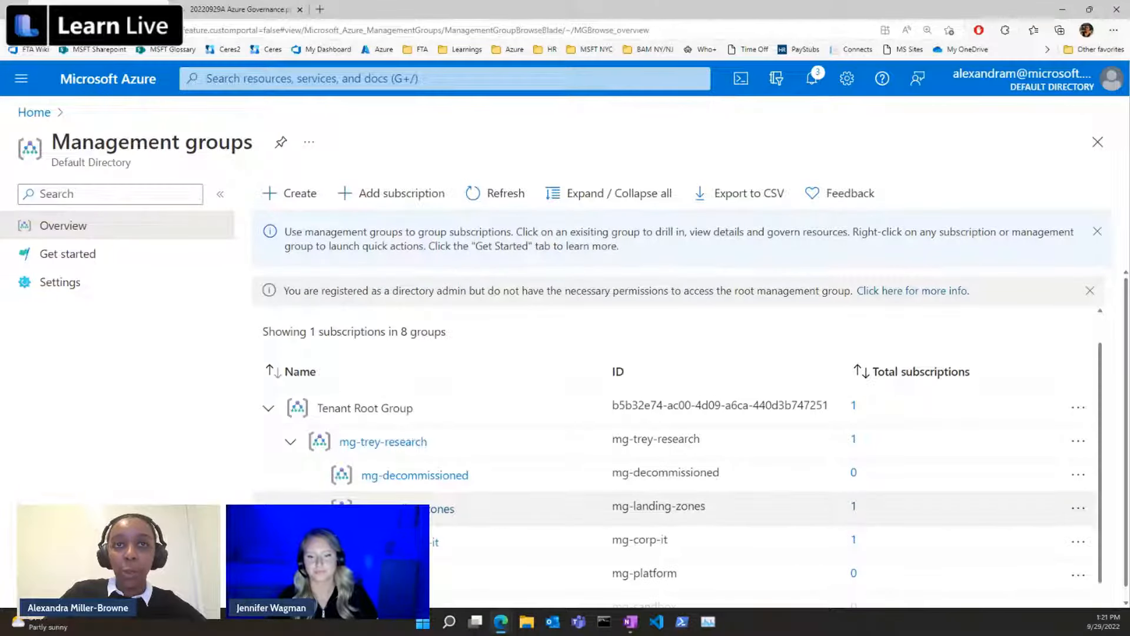
pyautogui.scroll(-1, 492, 526)
pyautogui.click(334, 508)
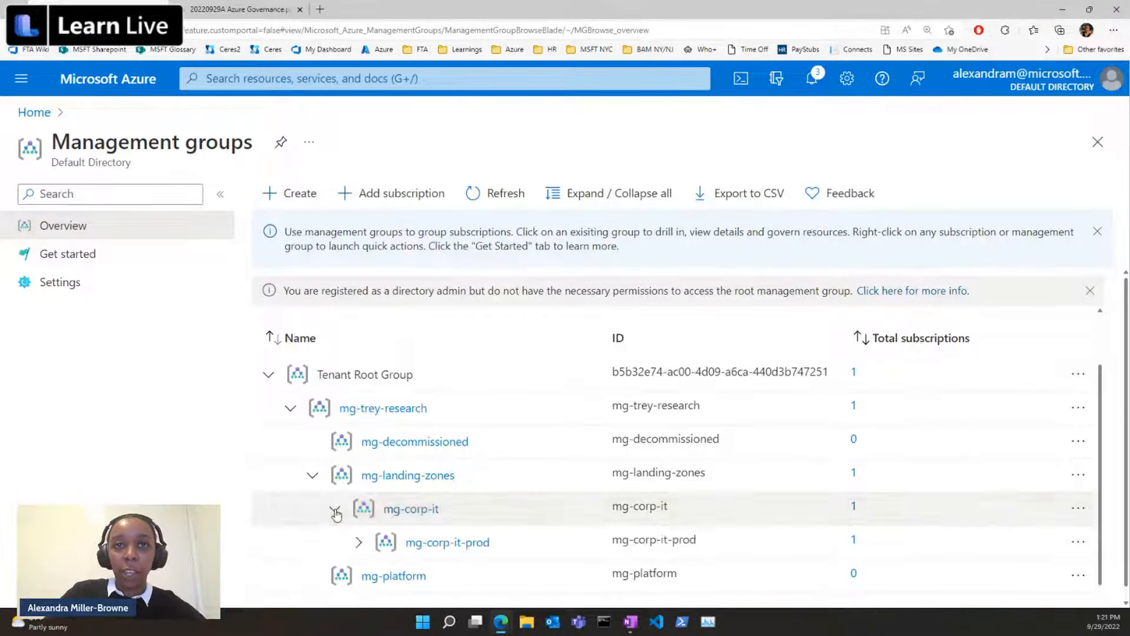
pyautogui.click(359, 543)
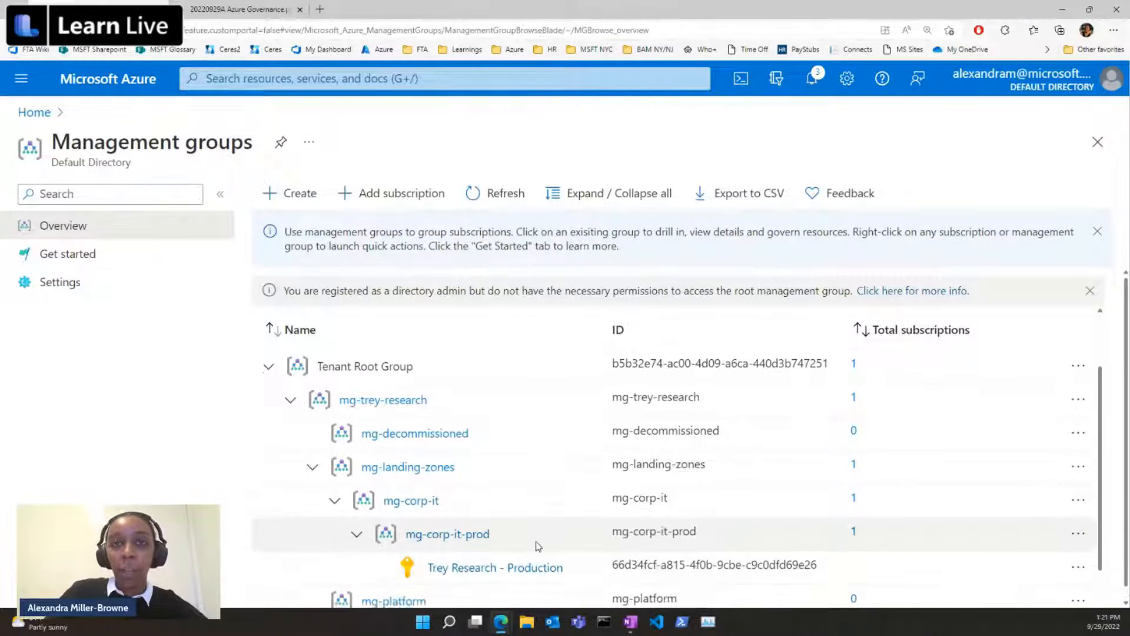
pyautogui.scroll(-2, 535, 542)
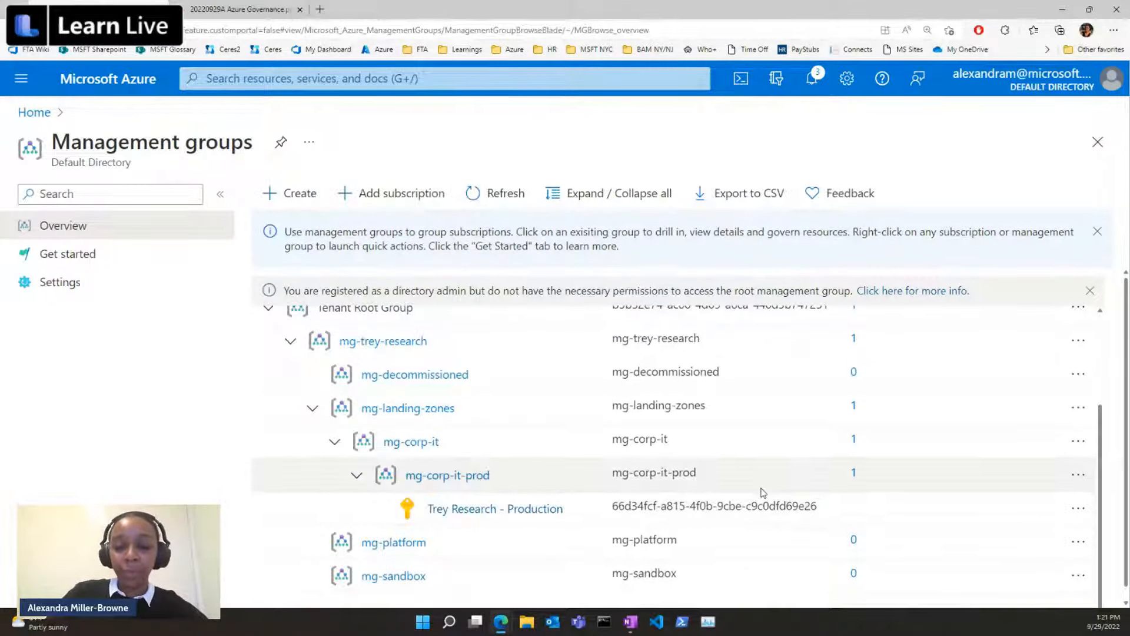
# Open the Trey Research - Production subscription and display its resource groups.
pyautogui.click(505, 510)
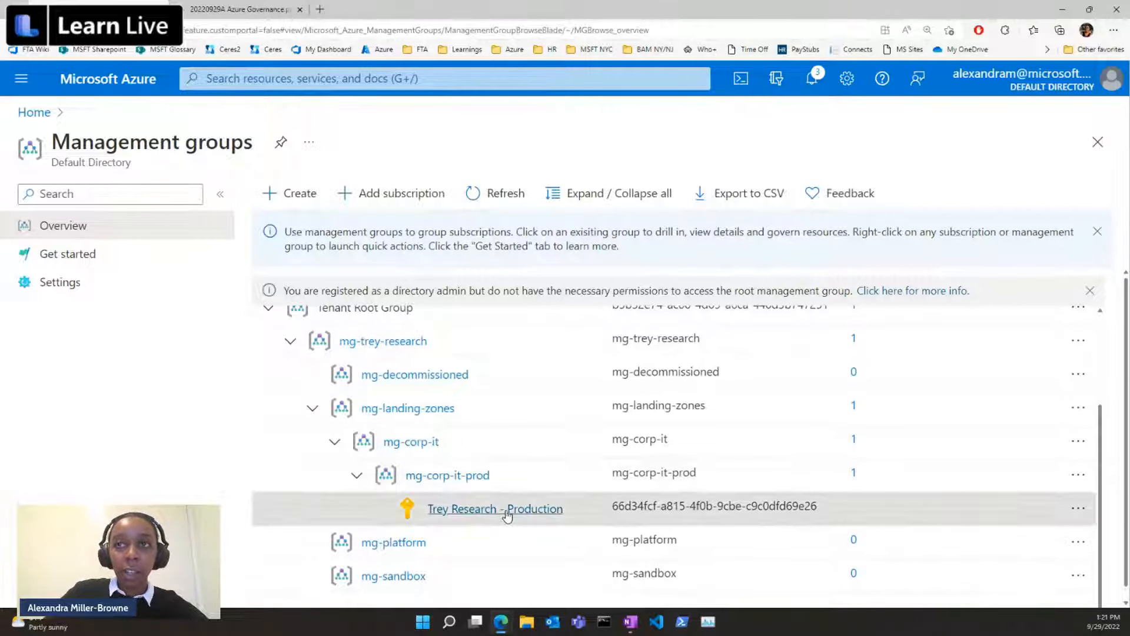
pyautogui.scroll(-2, 123, 358)
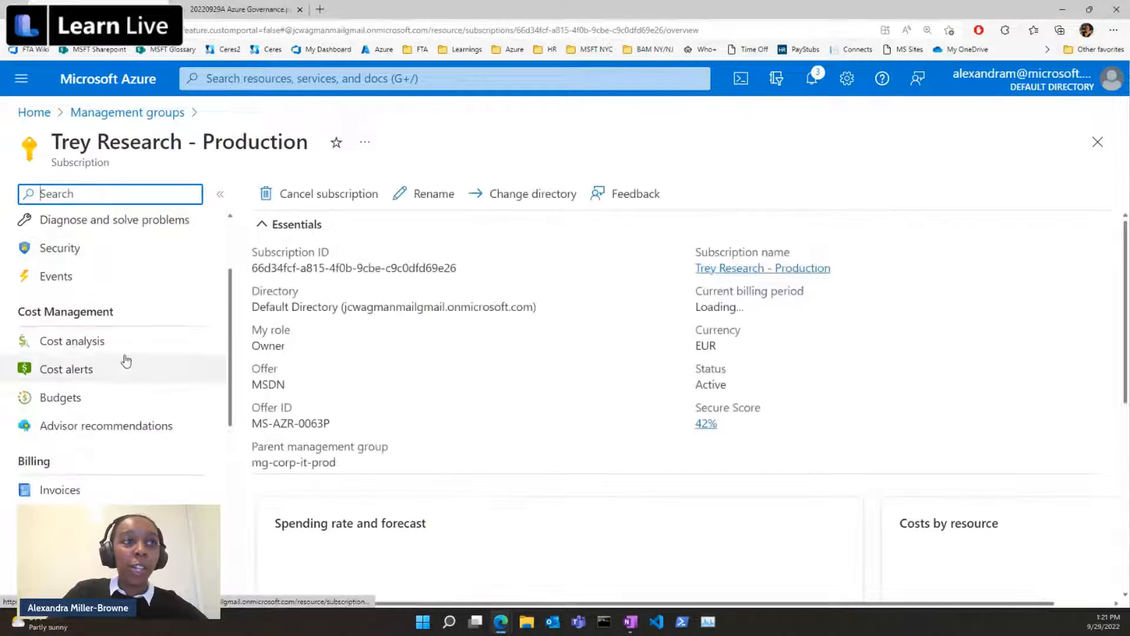
pyautogui.scroll(1, 131, 354)
pyautogui.scroll(2, 131, 354)
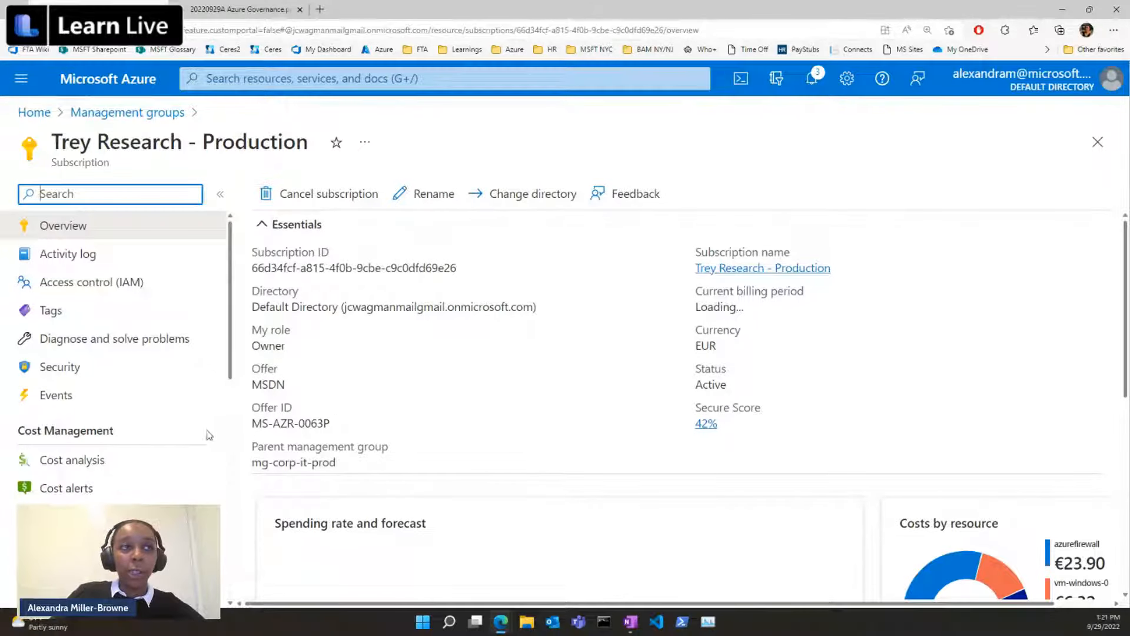
pyautogui.scroll(-5, 207, 437)
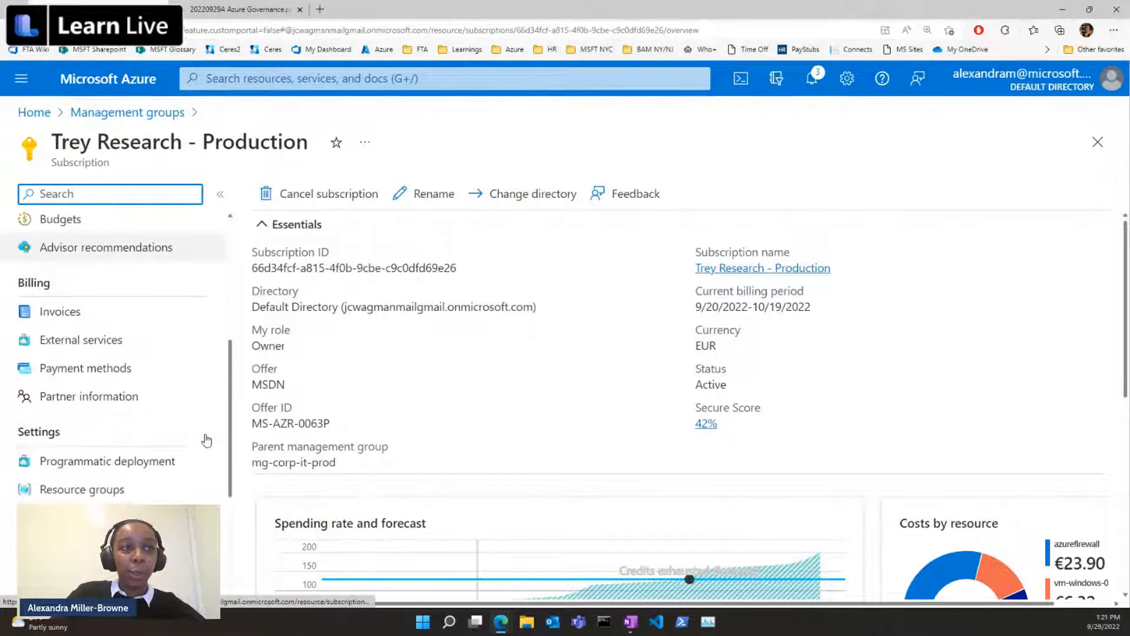
pyautogui.click(159, 493)
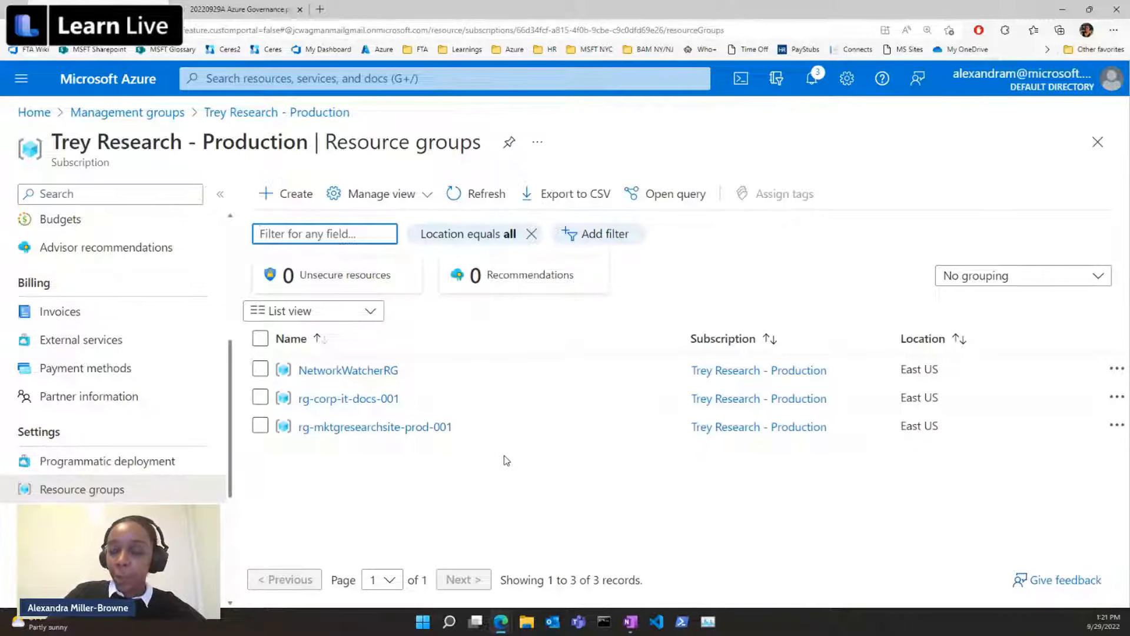
# Open the rg-mktgresearchsite-prod-001 resource group and examine the names, types and locations of its resources.
pyautogui.click(337, 428)
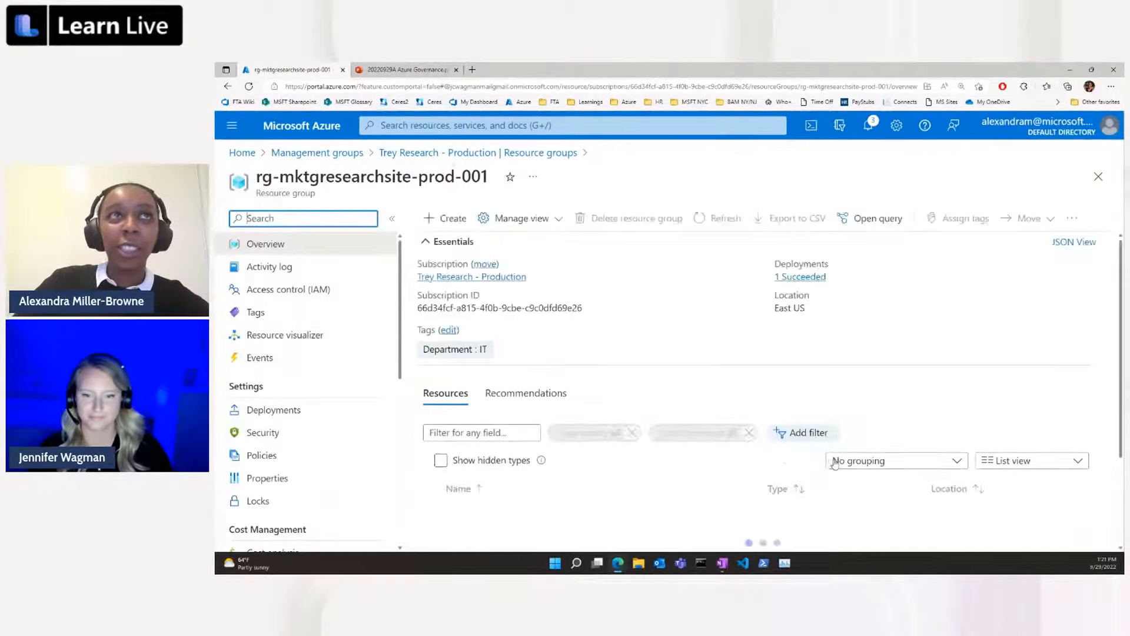
pyautogui.scroll(-2, 946, 463)
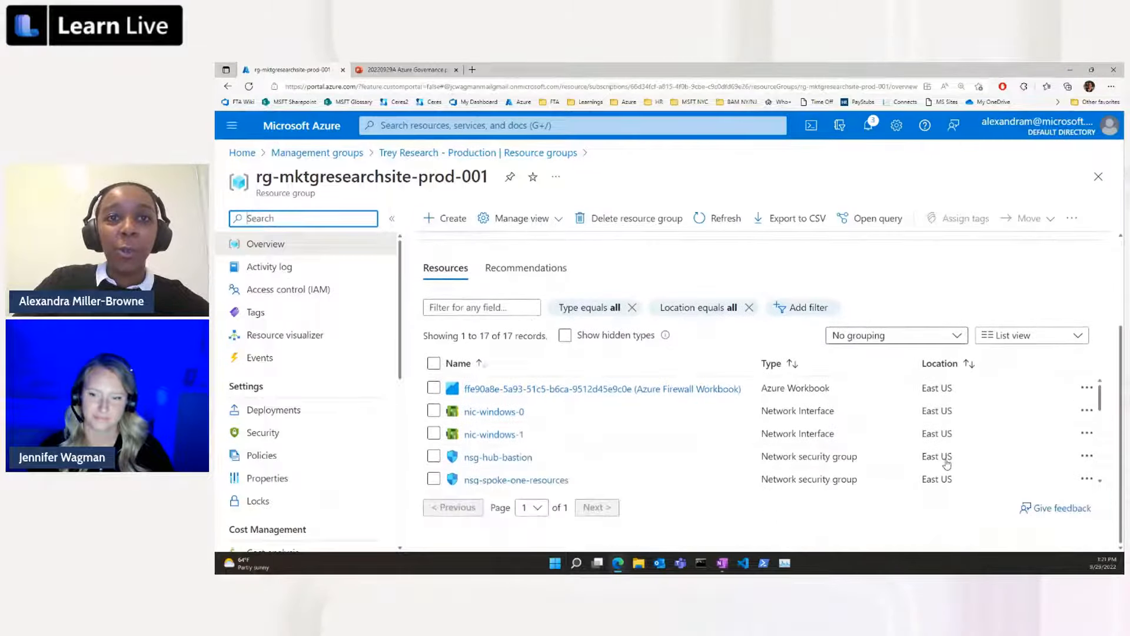
pyautogui.scroll(-1, 942, 468)
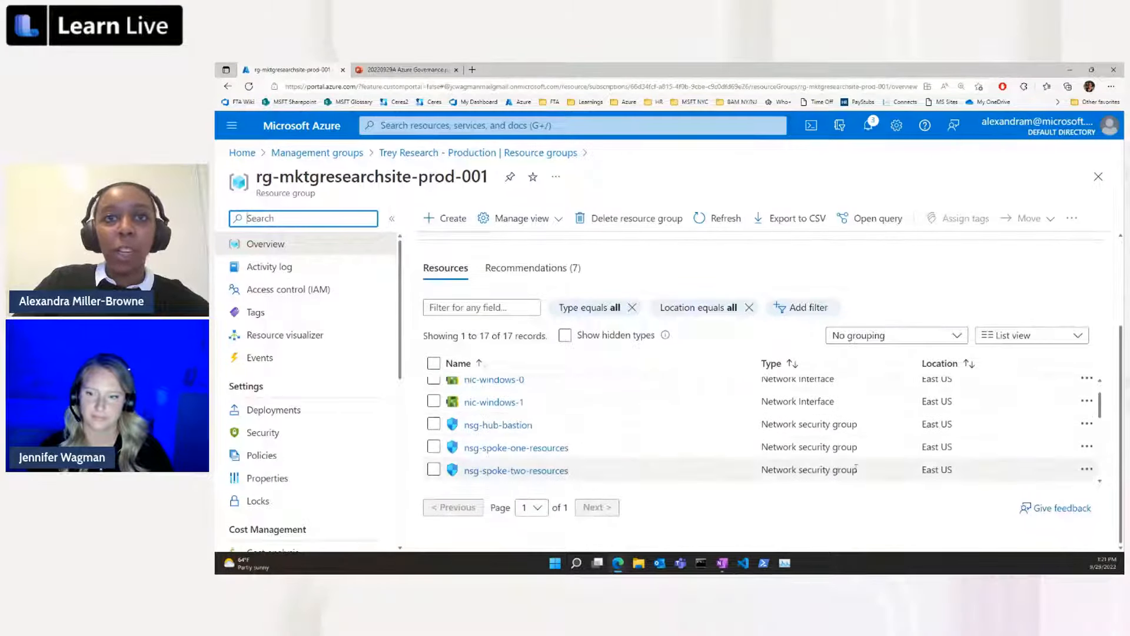
pyautogui.scroll(-1, 656, 456)
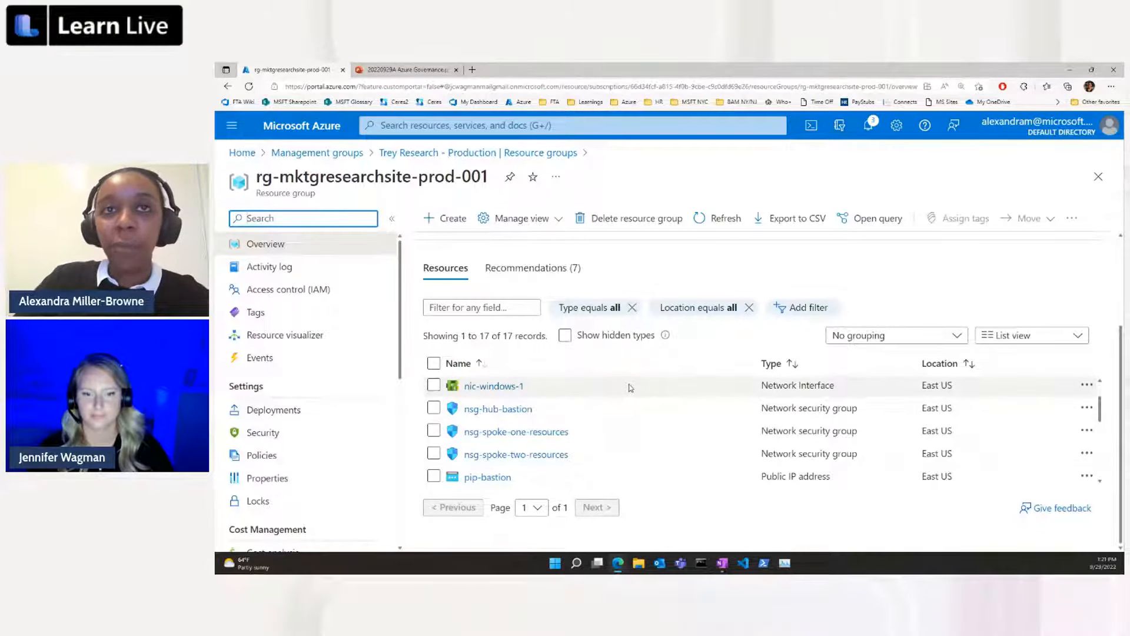
pyautogui.scroll(-1, 696, 412)
pyautogui.scroll(-4, 697, 412)
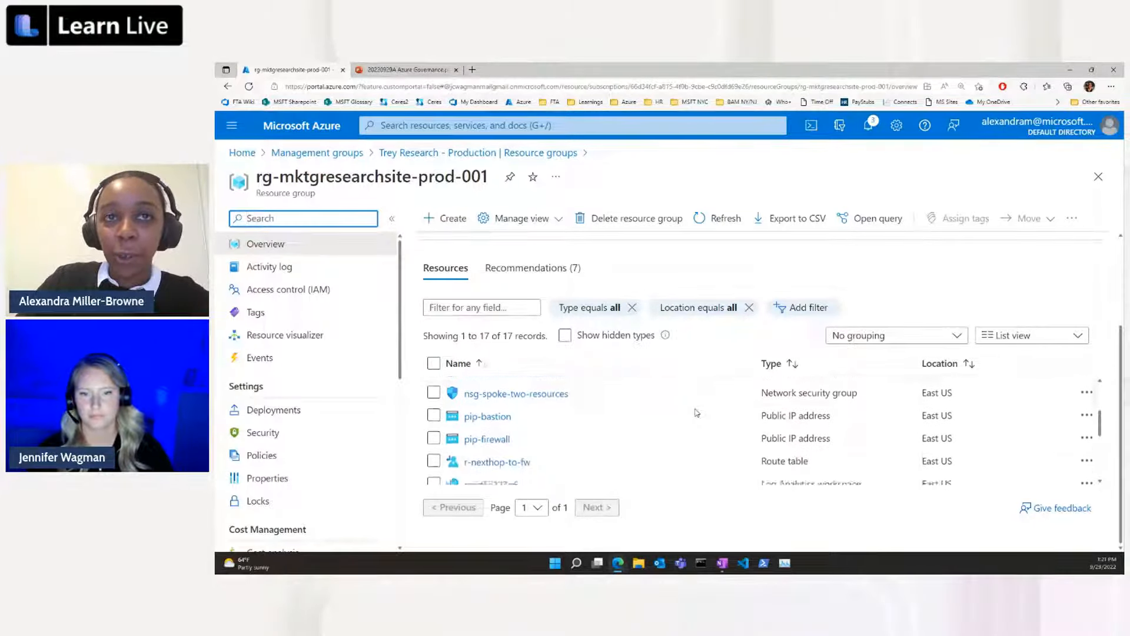
pyautogui.scroll(5, 798, 434)
pyautogui.scroll(2, 798, 435)
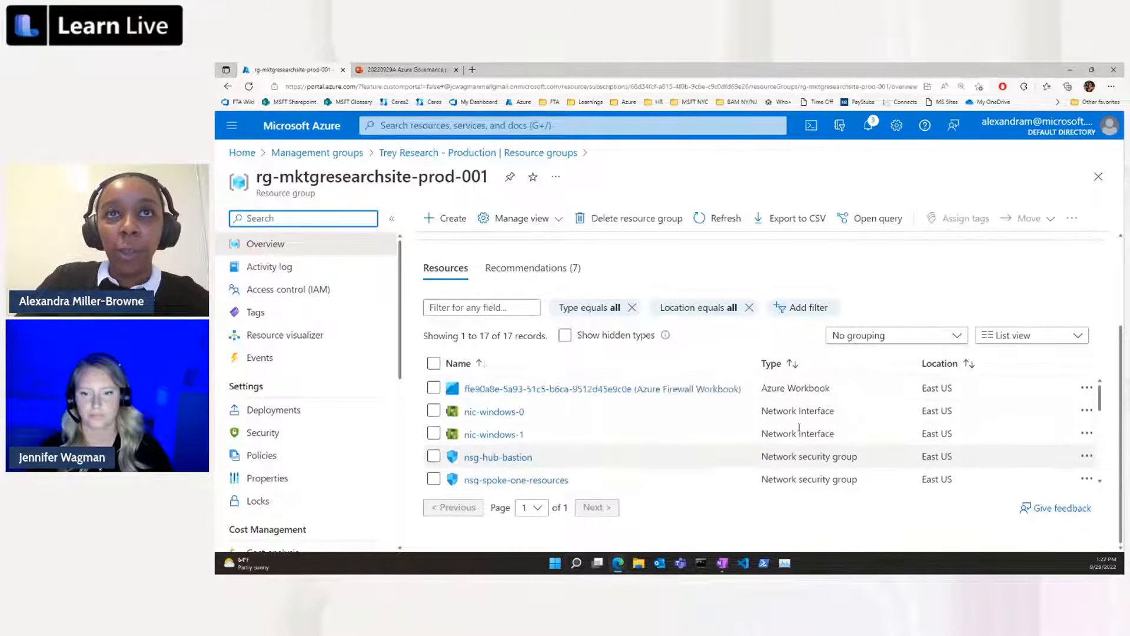
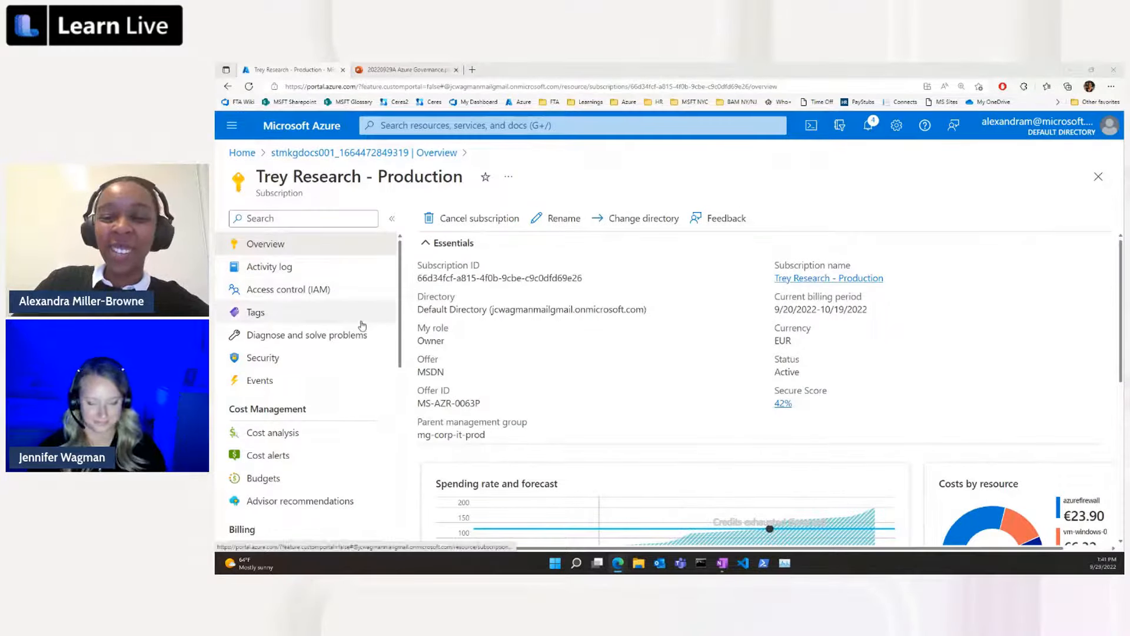
# Start a new role assignment in the Trey Research - Production subscription's access control and browse the available roles.
pyautogui.click(340, 295)
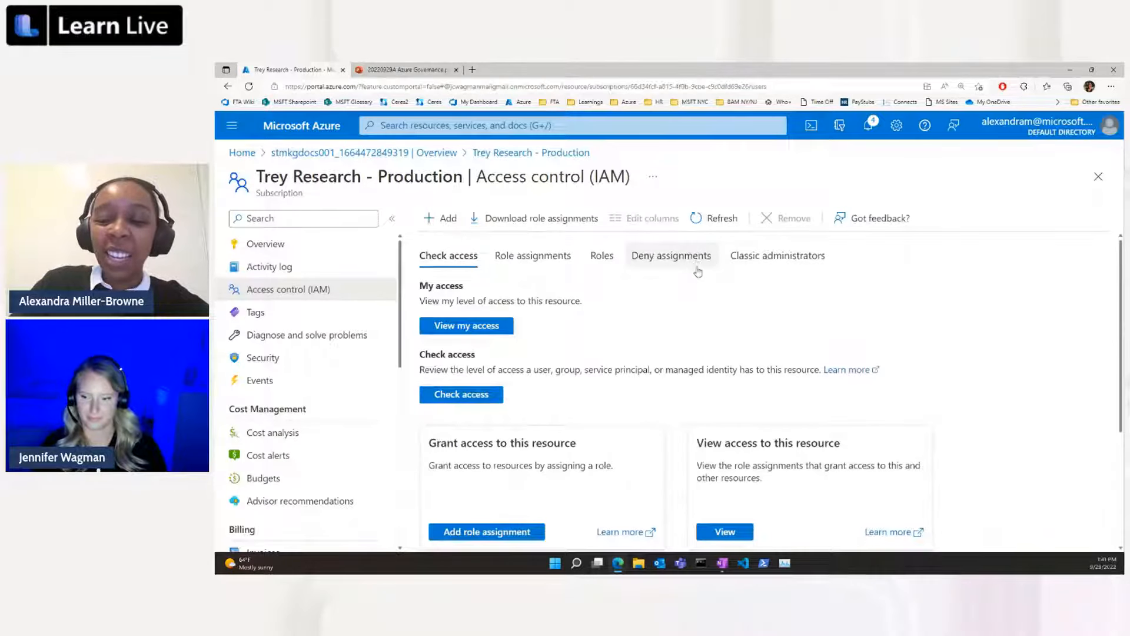
pyautogui.click(444, 219)
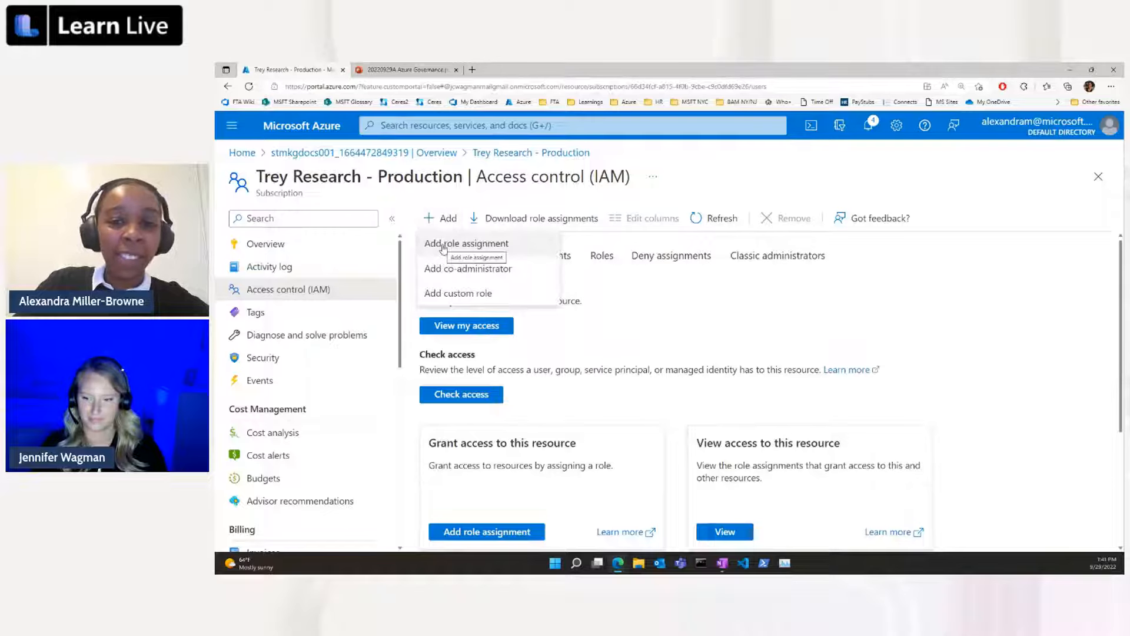
pyautogui.click(510, 247)
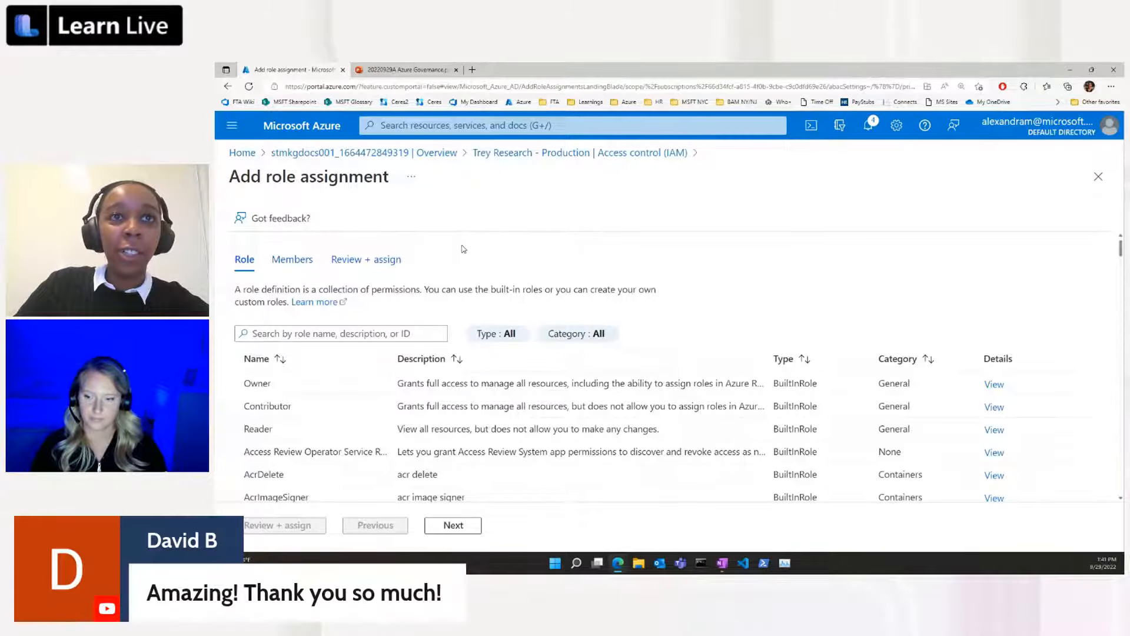
pyautogui.scroll(-5, 463, 249)
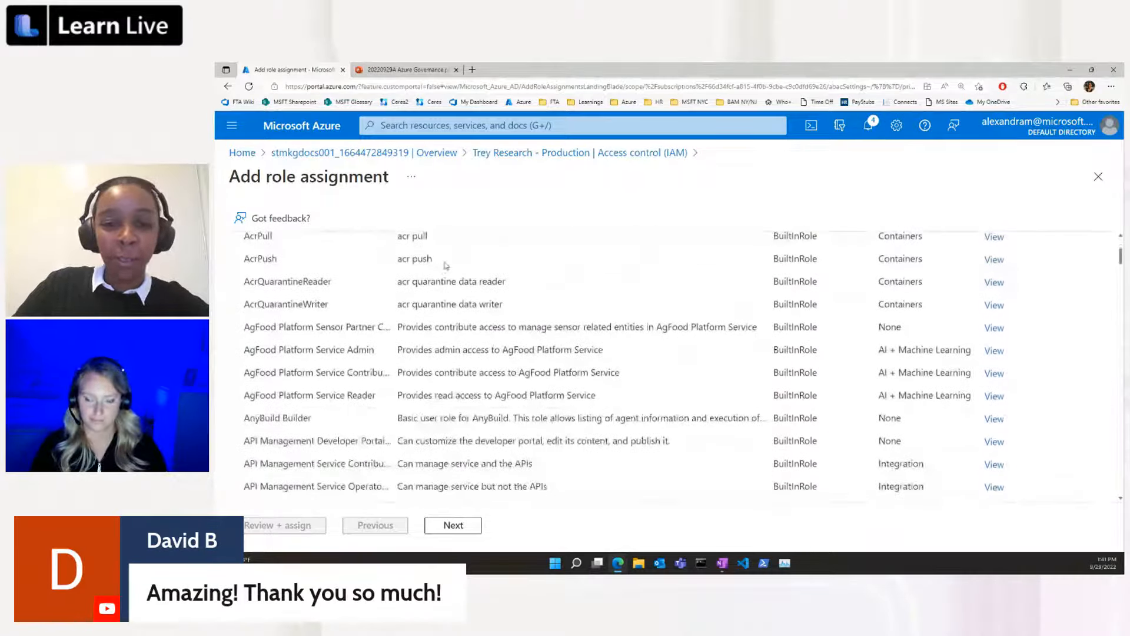
pyautogui.scroll(5, 446, 265)
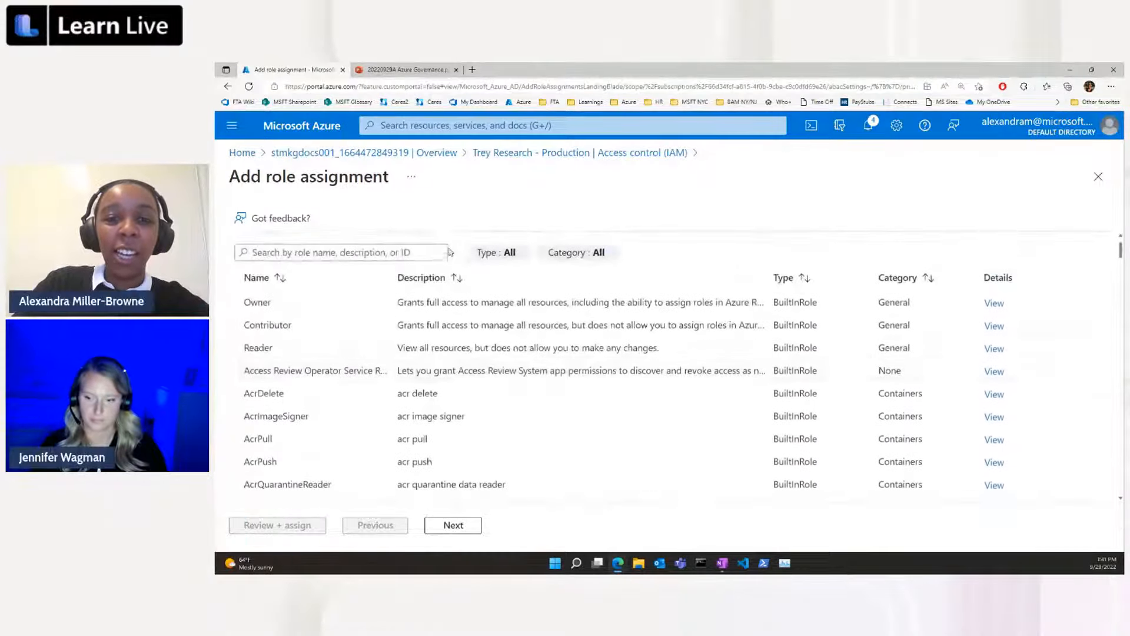
pyautogui.scroll(2, 450, 252)
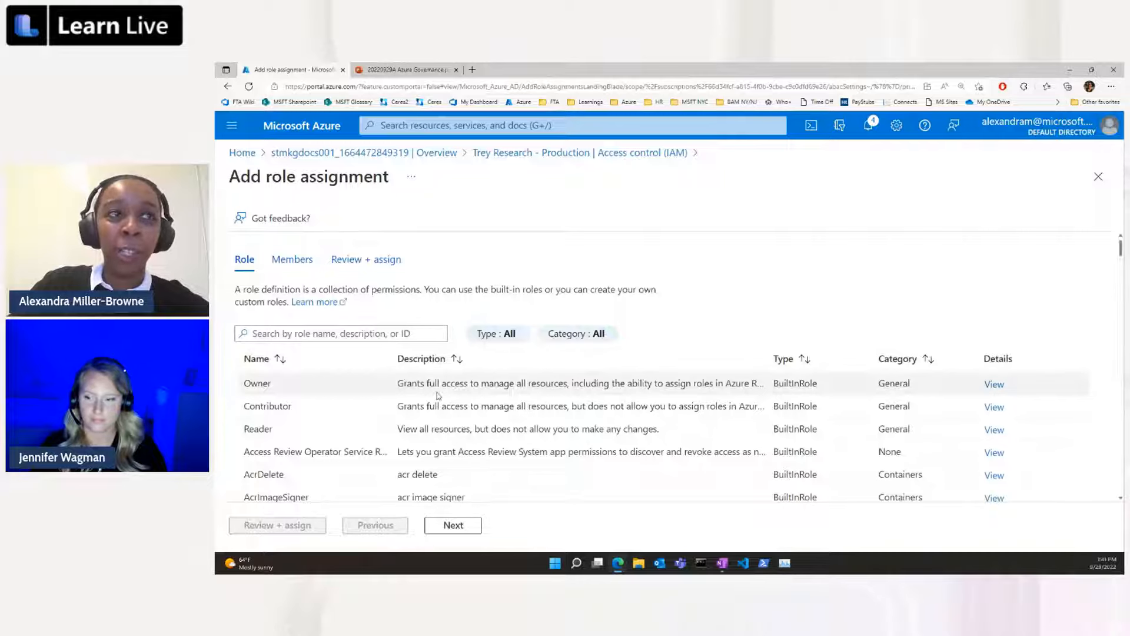
# Filter the roles by "network co" and select the Network Contributor role.
pyautogui.click(419, 335)
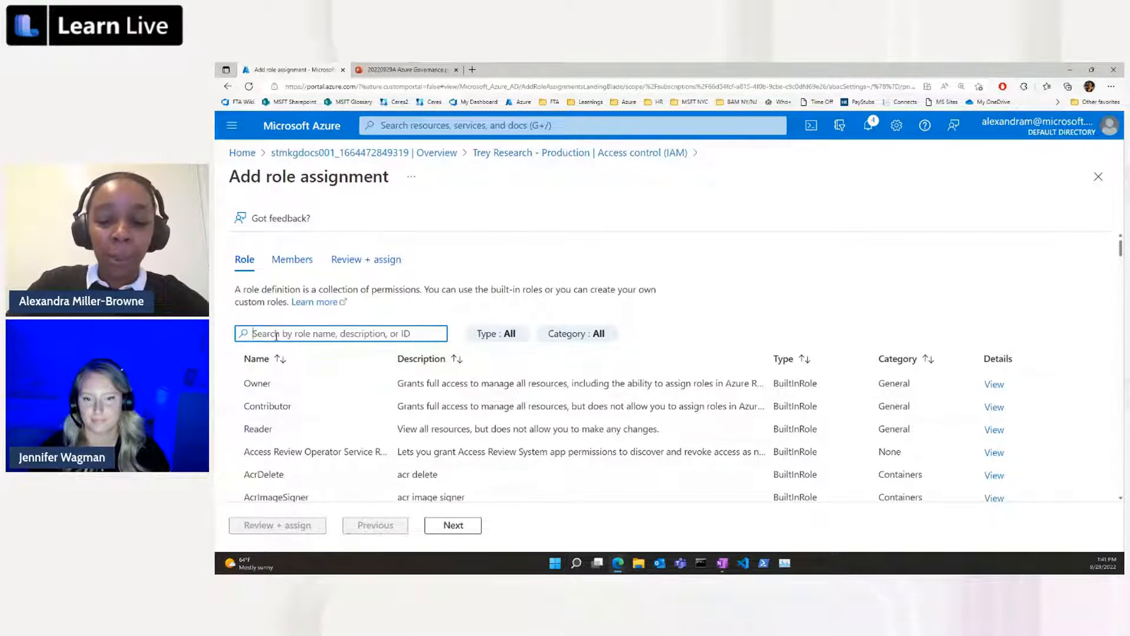
pyautogui.write('netw')
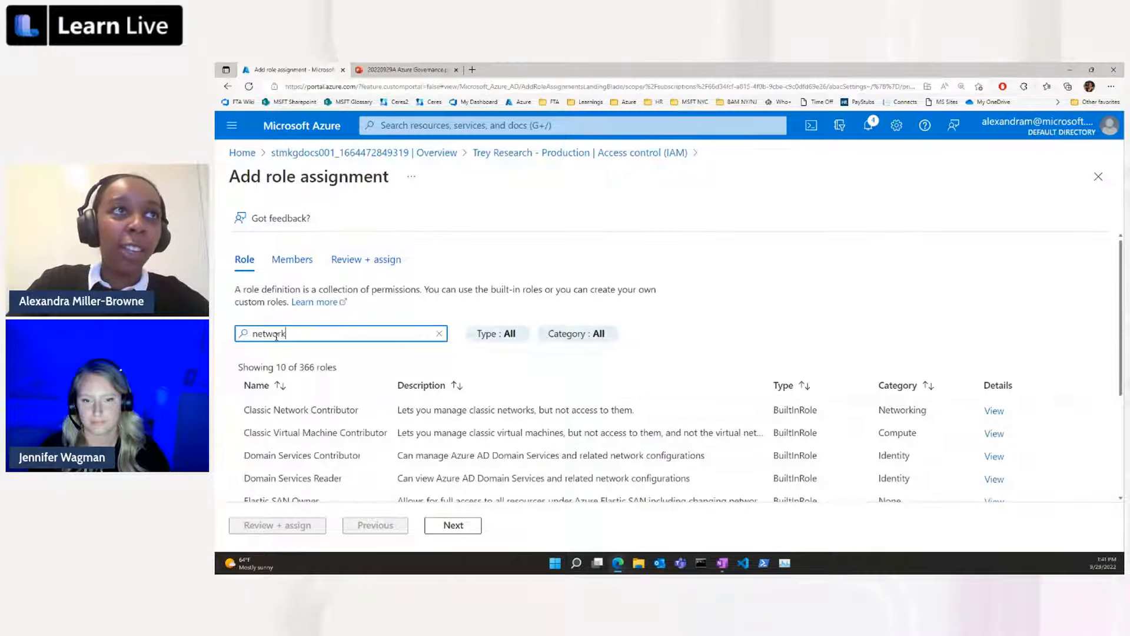
pyautogui.write('ork')
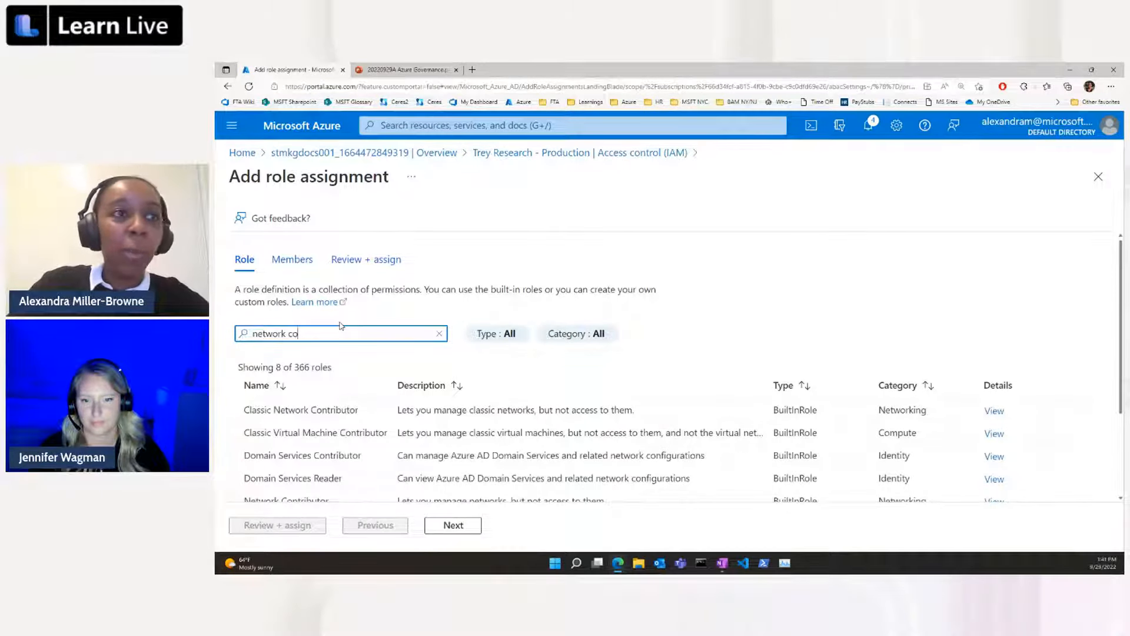
pyautogui.scroll(-1, 338, 459)
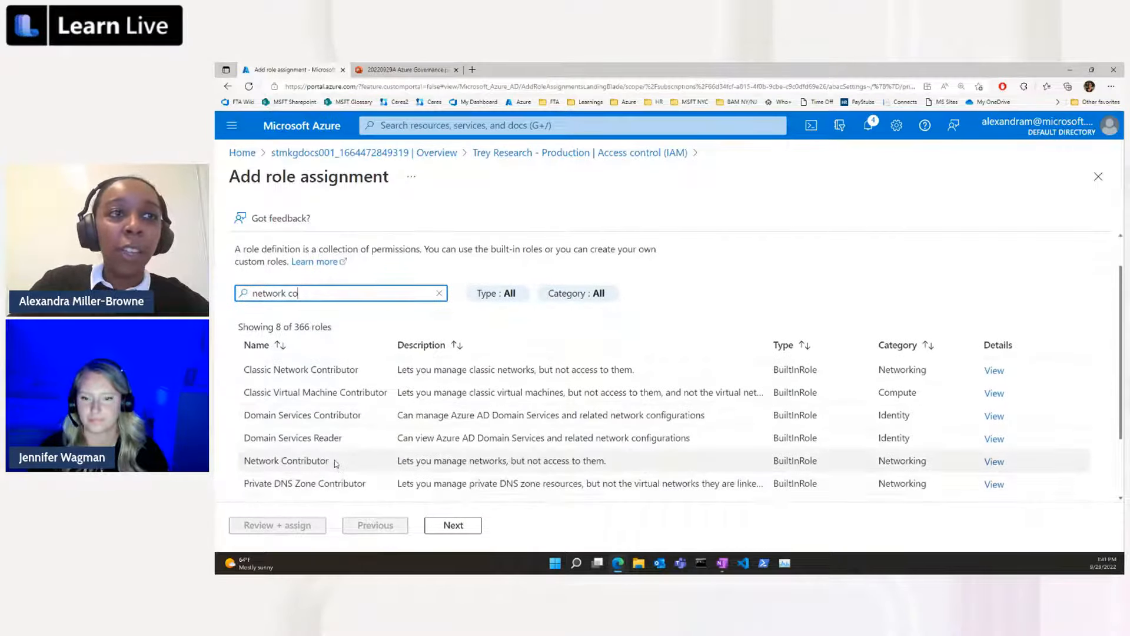
pyautogui.click(336, 462)
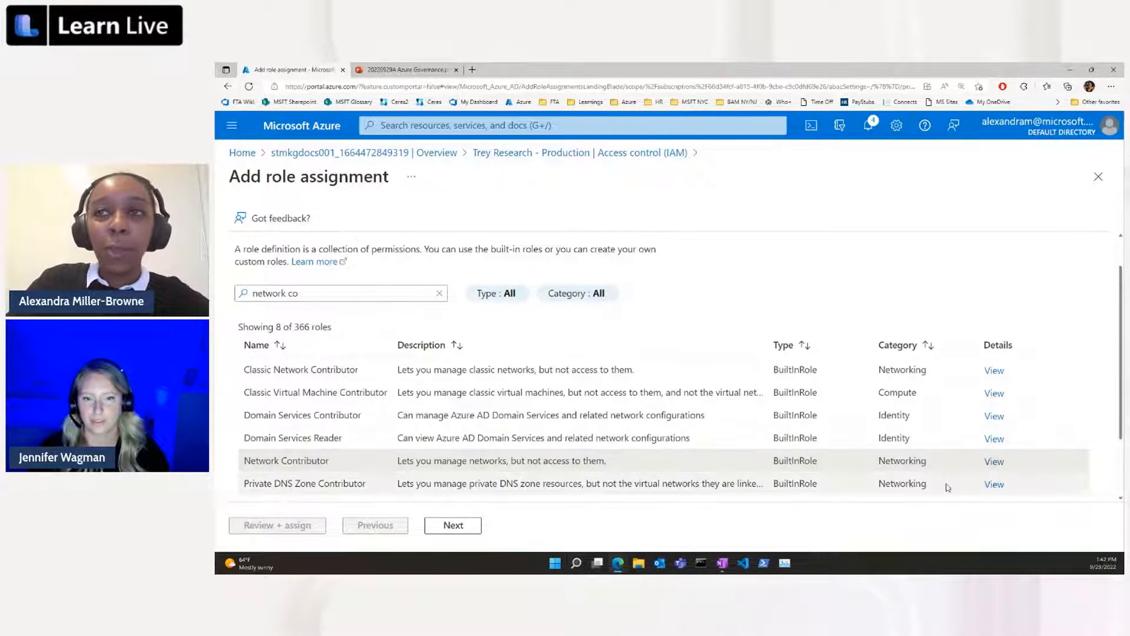
# Open the Network Contributor role's details and examine the actions it permits.
pyautogui.click(995, 463)
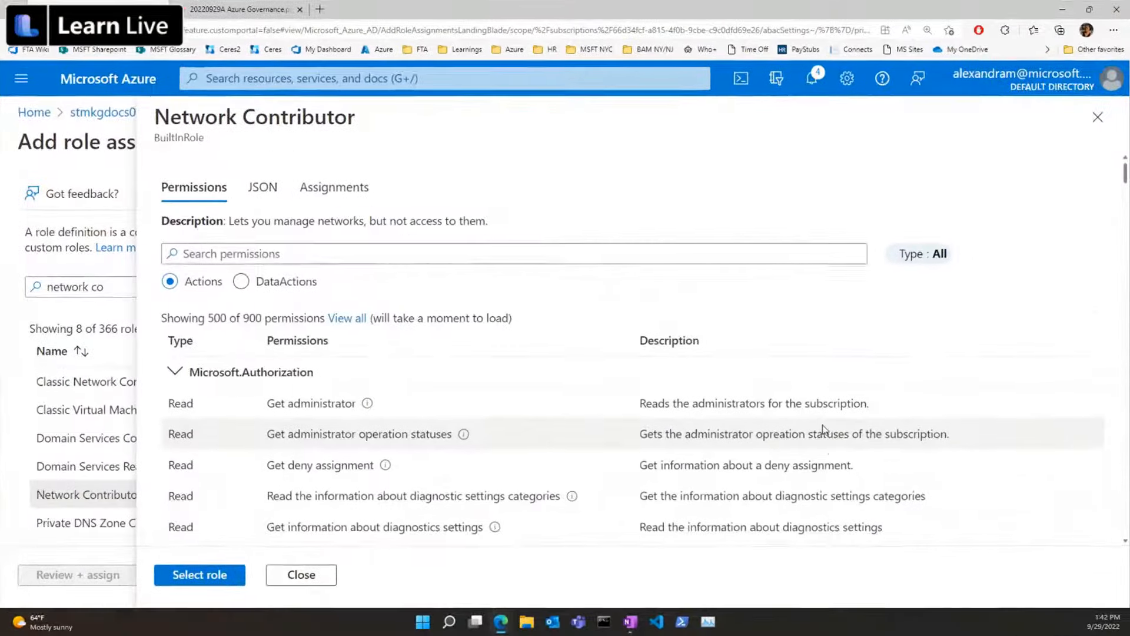
pyautogui.scroll(-2, 878, 409)
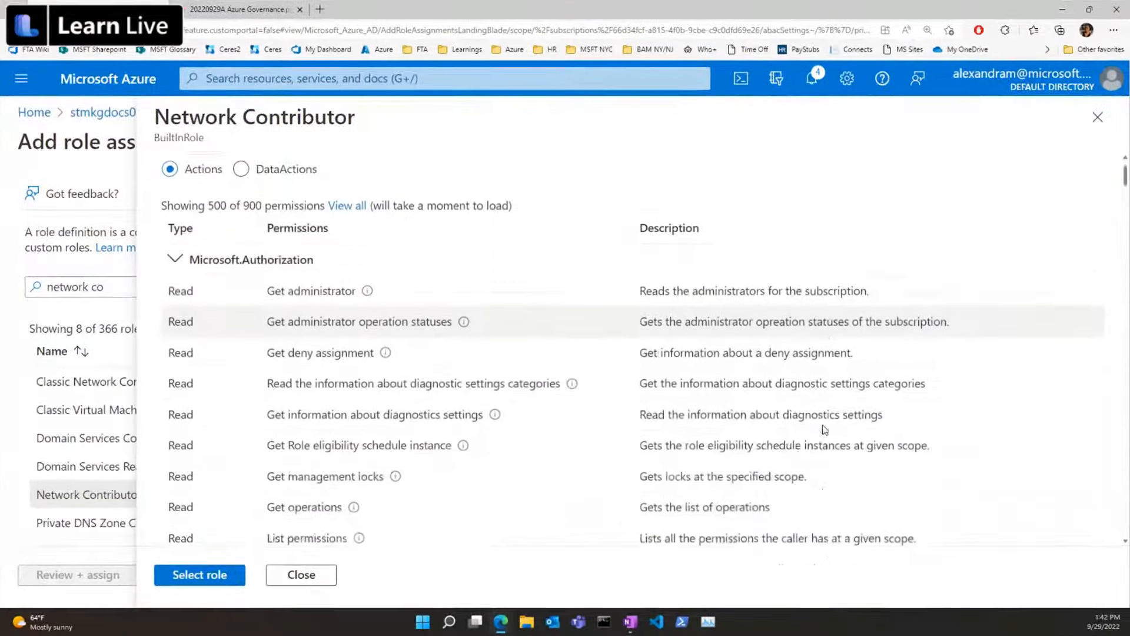
pyautogui.scroll(-3, 825, 429)
pyautogui.scroll(4, 824, 430)
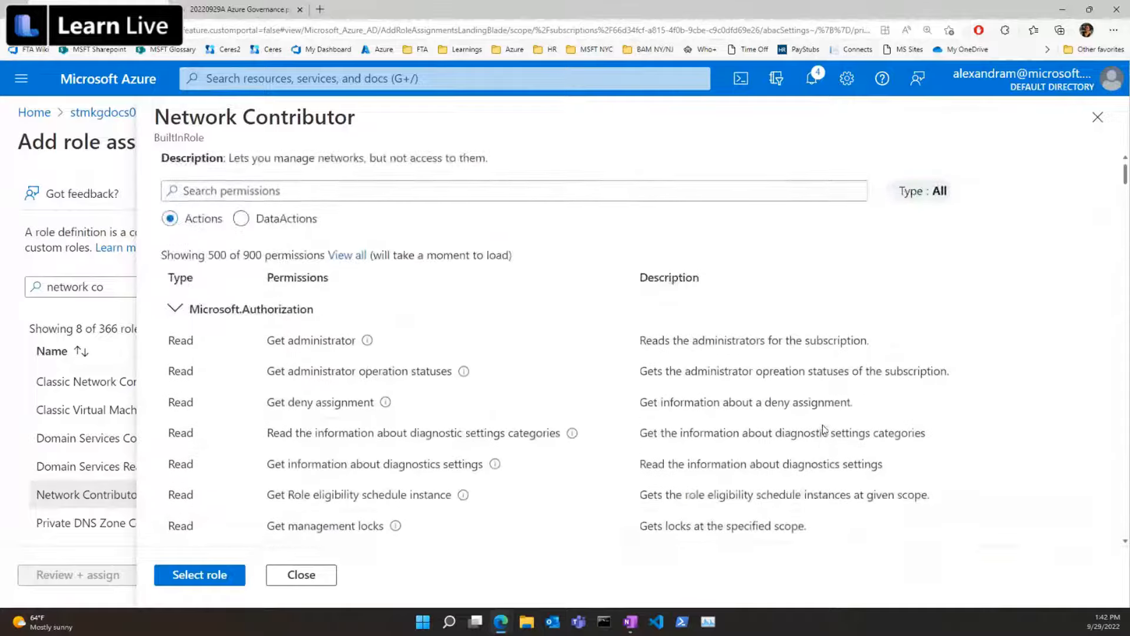
pyautogui.scroll(-1, 589, 411)
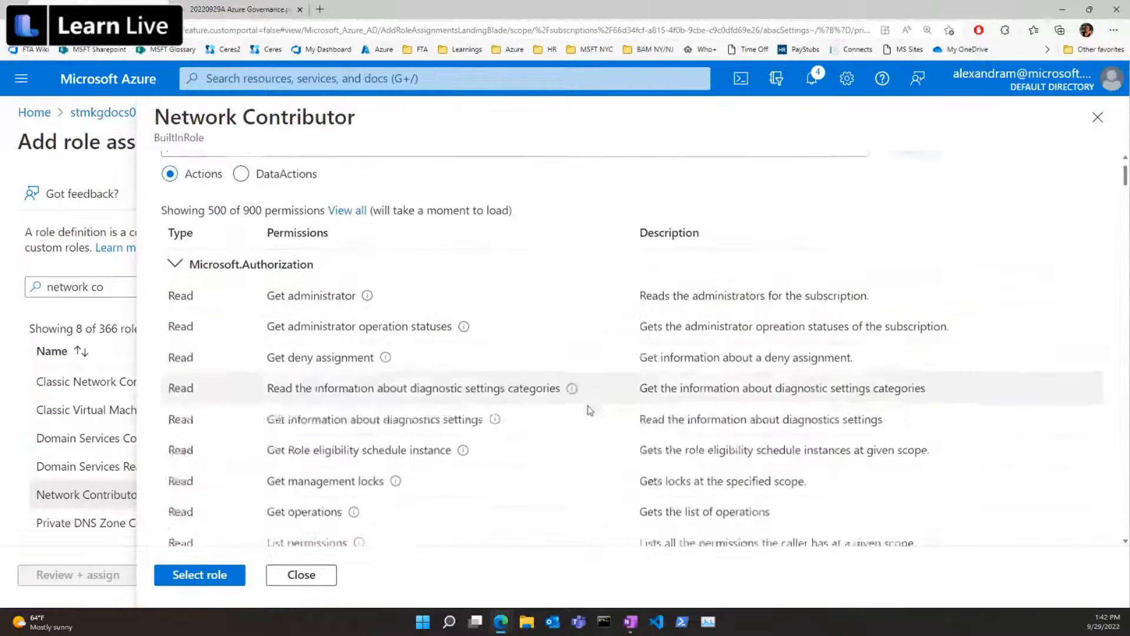
pyautogui.scroll(-8, 589, 410)
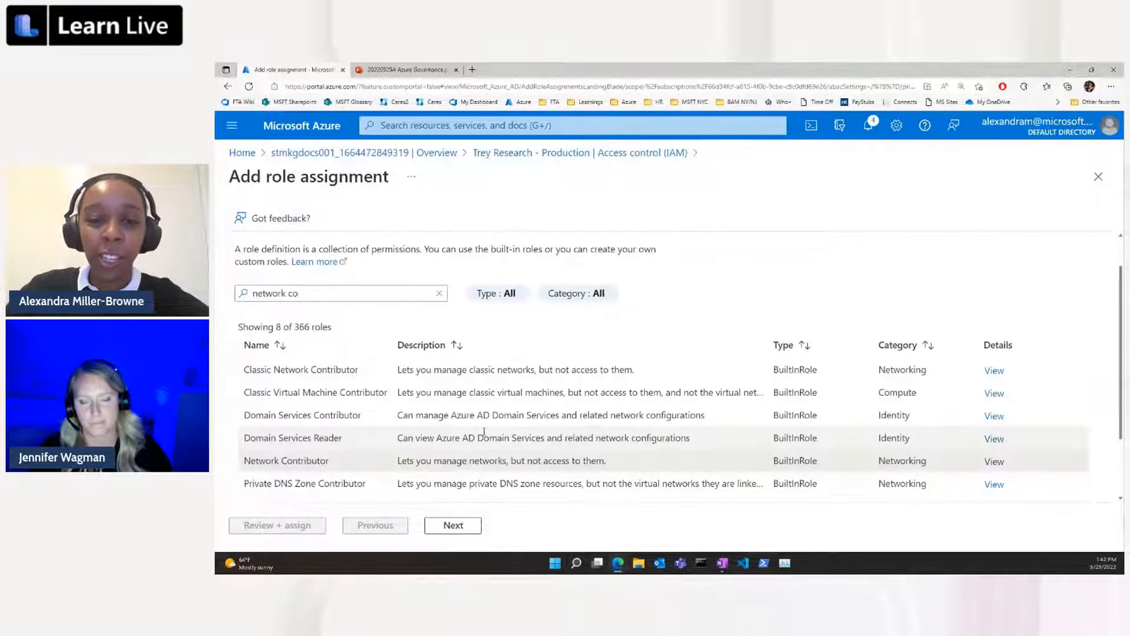
# Clear the role filter, search for "network con", select Network Contributor and continue to choosing the members.
pyautogui.click(441, 293)
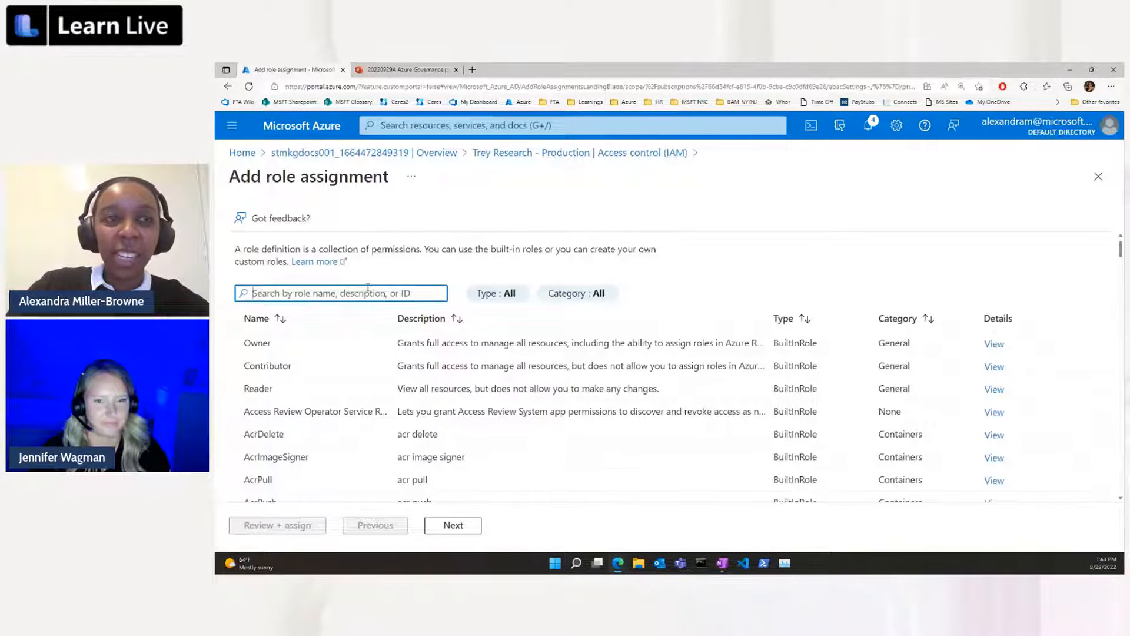
pyautogui.write('net')
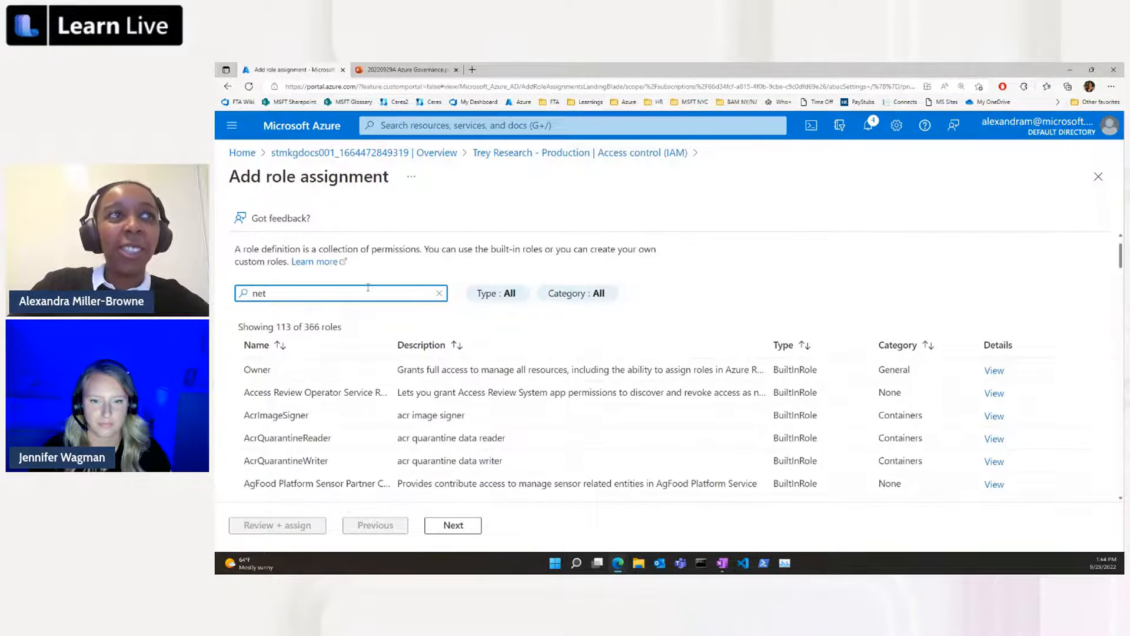
pyautogui.write('owrk co')
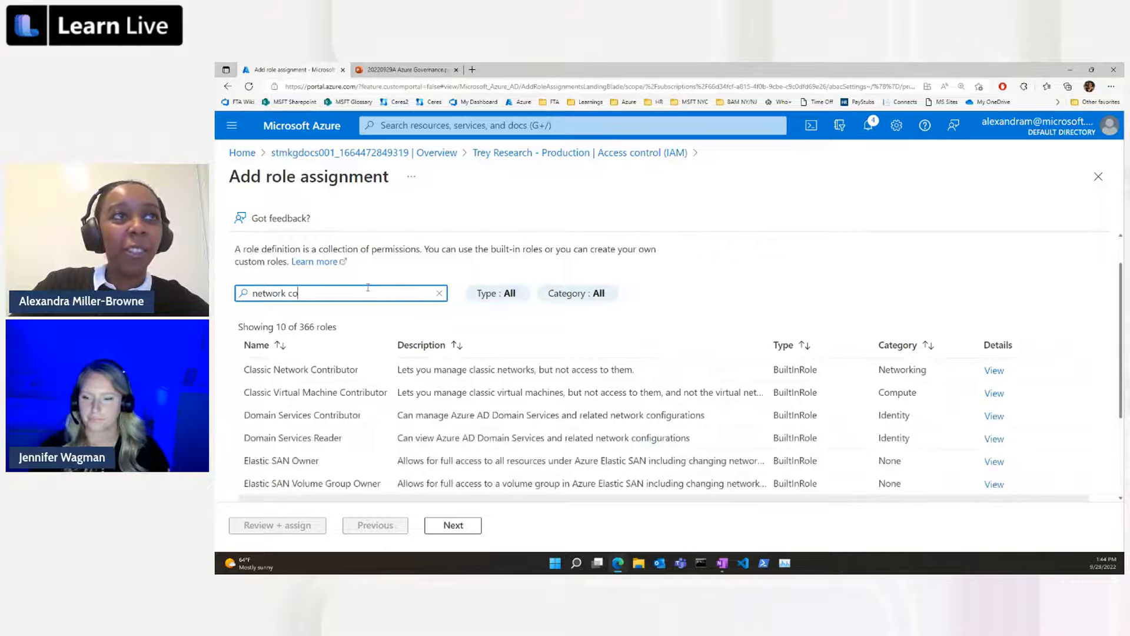
pyautogui.write('n')
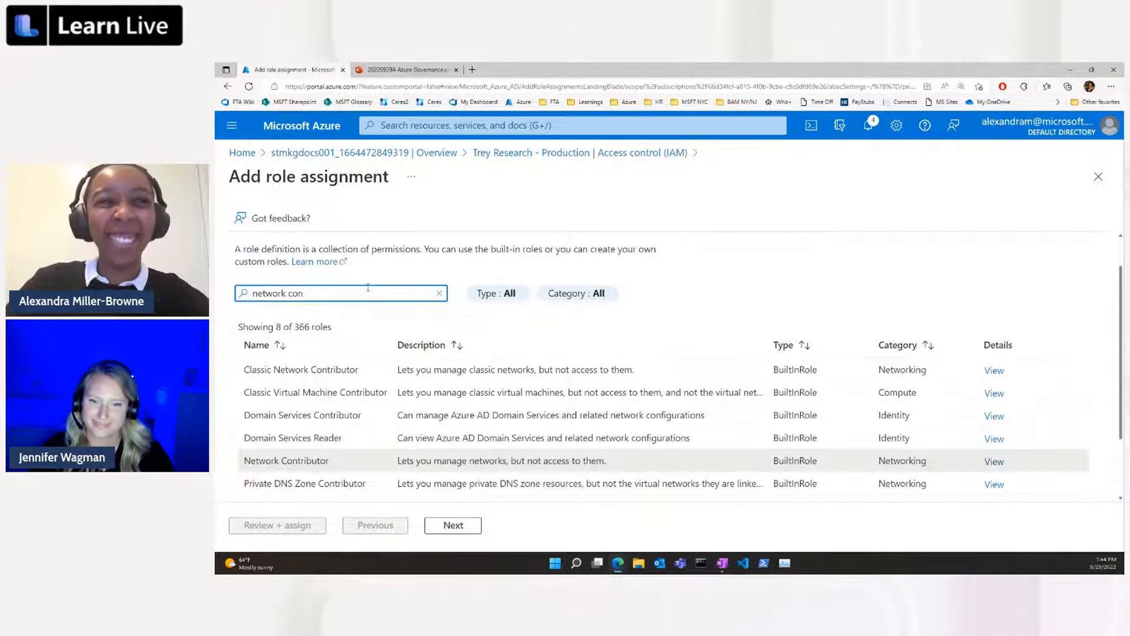
pyautogui.click(642, 468)
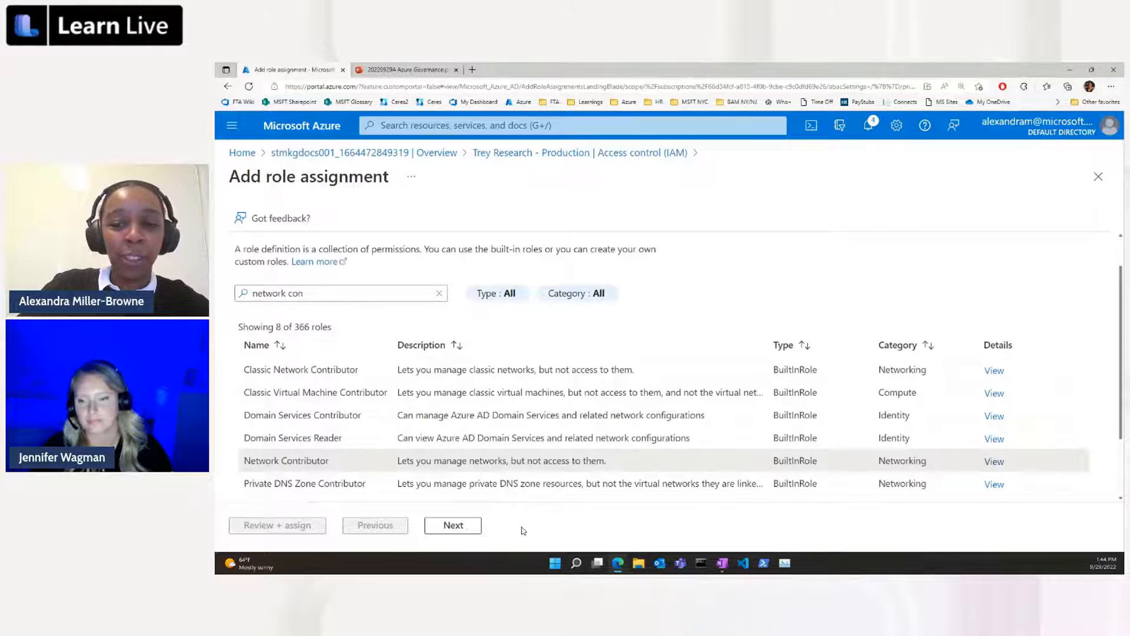
pyautogui.click(468, 525)
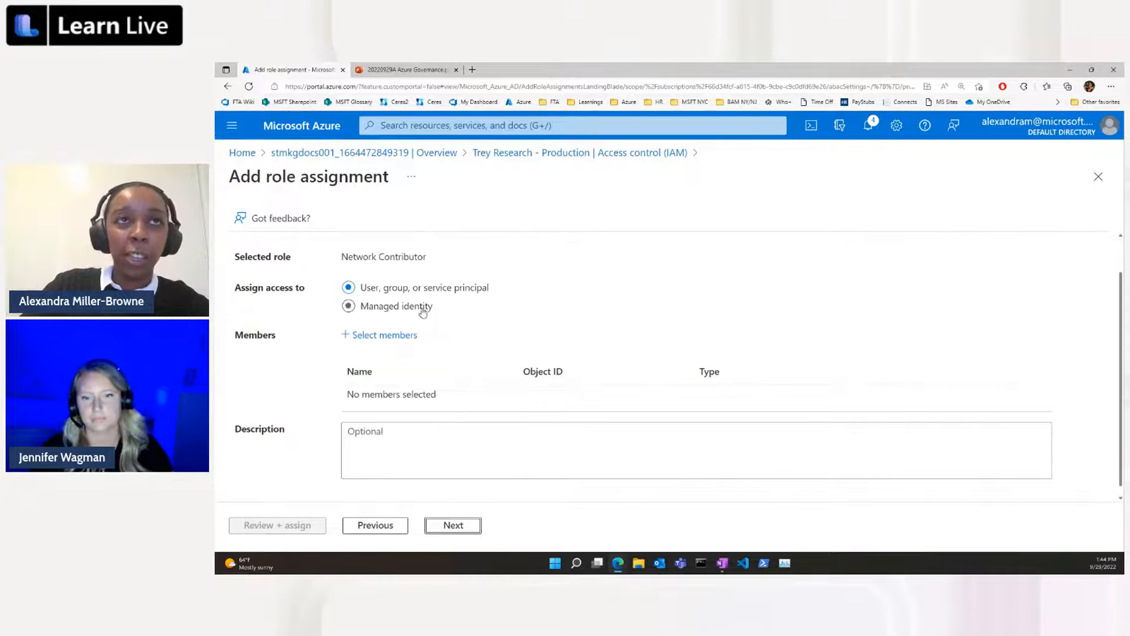
# Add the non-guest user as the member and complete the Network Contributor assignment on the subscription.
pyautogui.click(386, 337)
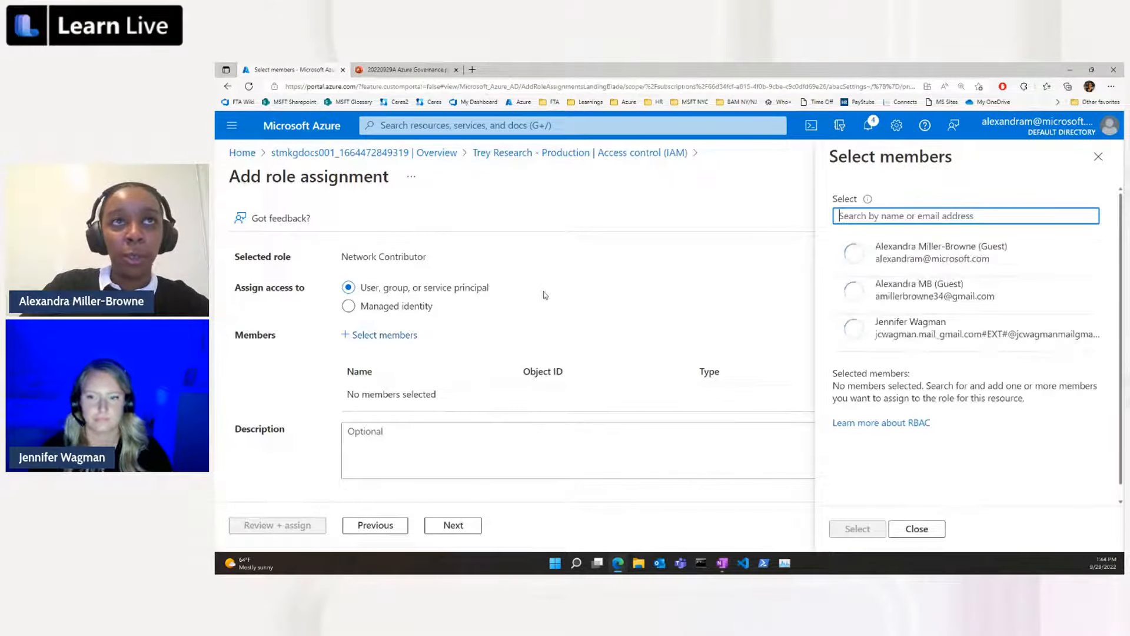
pyautogui.click(905, 331)
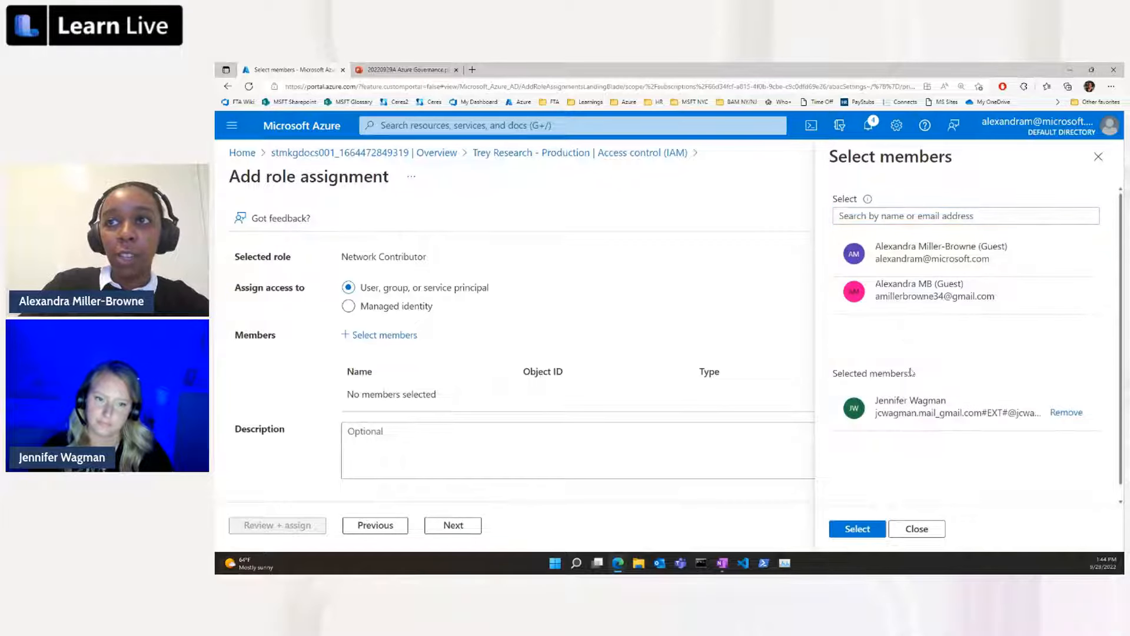
pyautogui.click(849, 531)
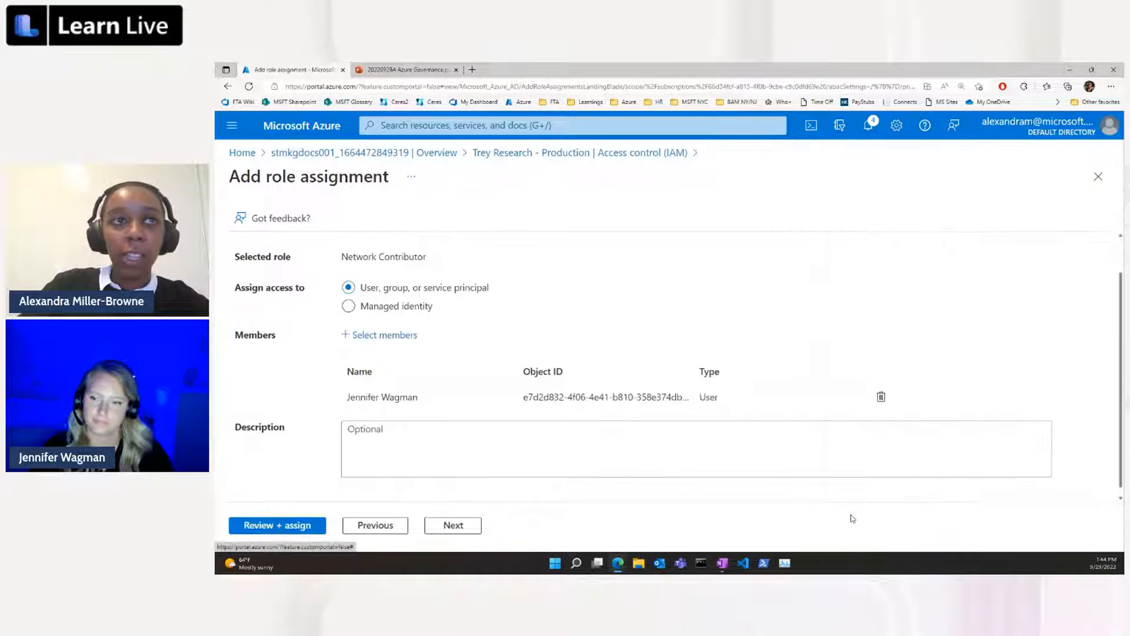
pyautogui.click(297, 525)
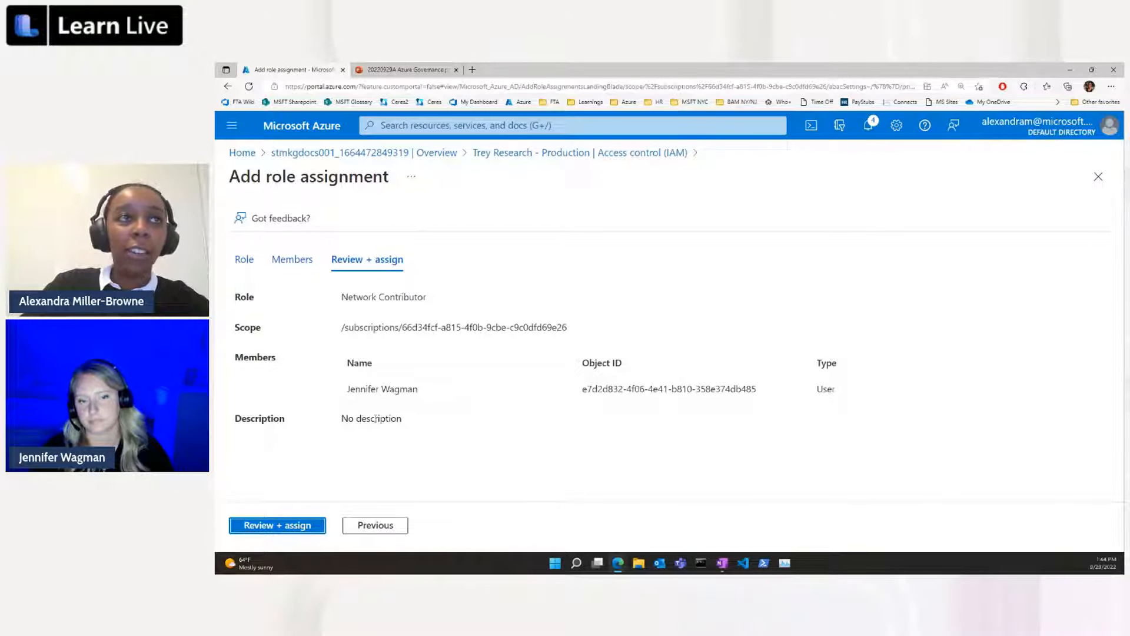
pyautogui.click(286, 530)
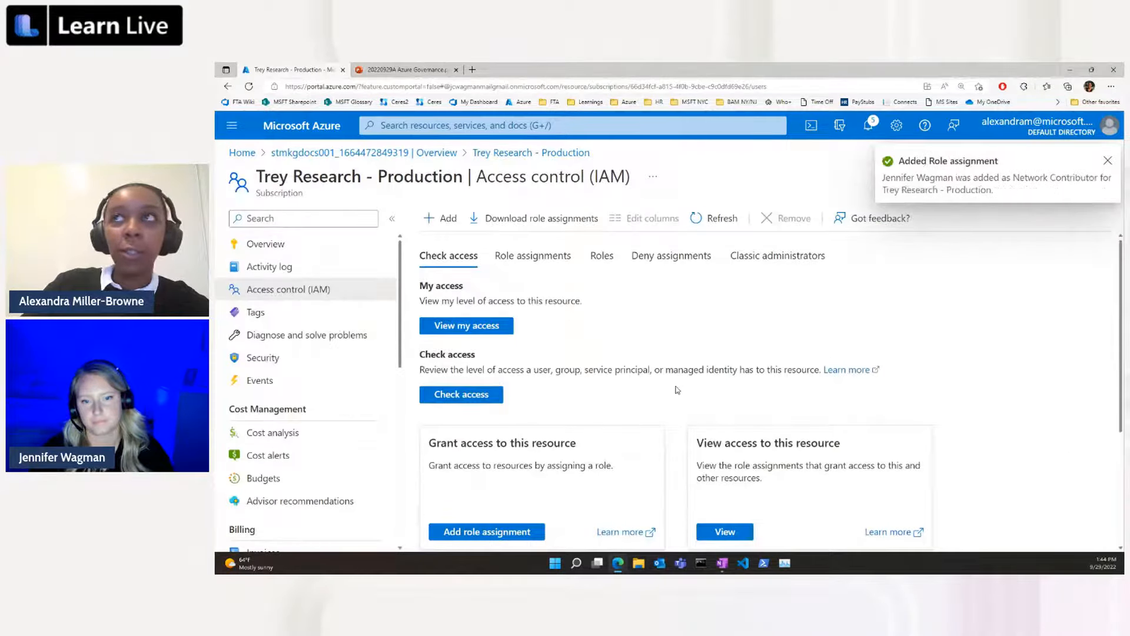
# Examine the subscription's role assignments, comparing which roles are assigned directly and which are inherited from management groups.
pyautogui.click(535, 258)
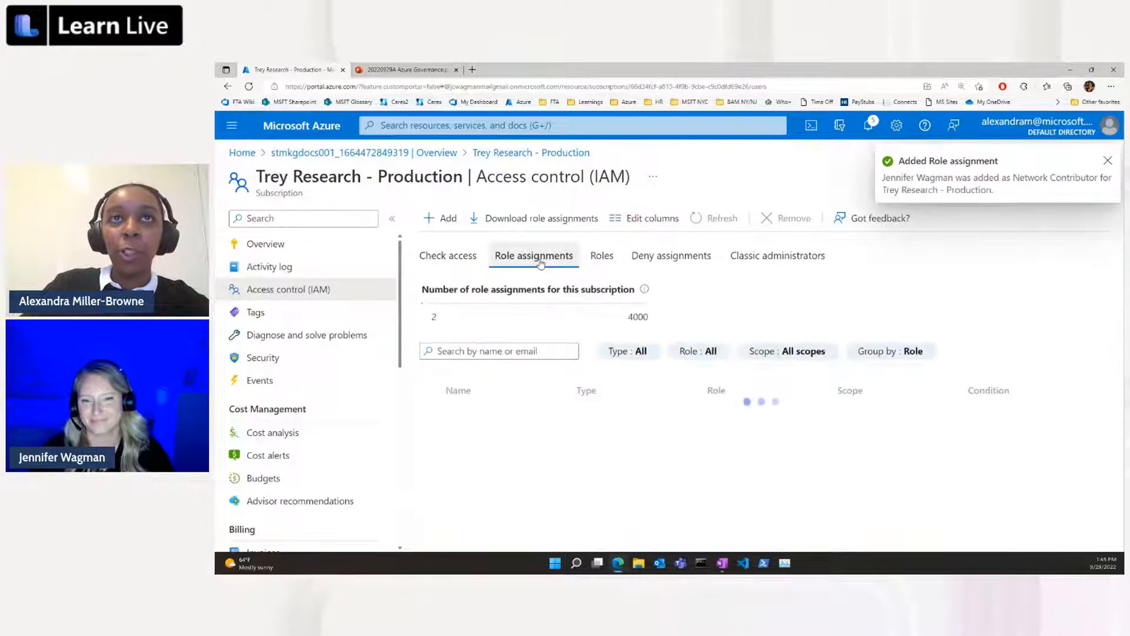
pyautogui.scroll(-1, 817, 297)
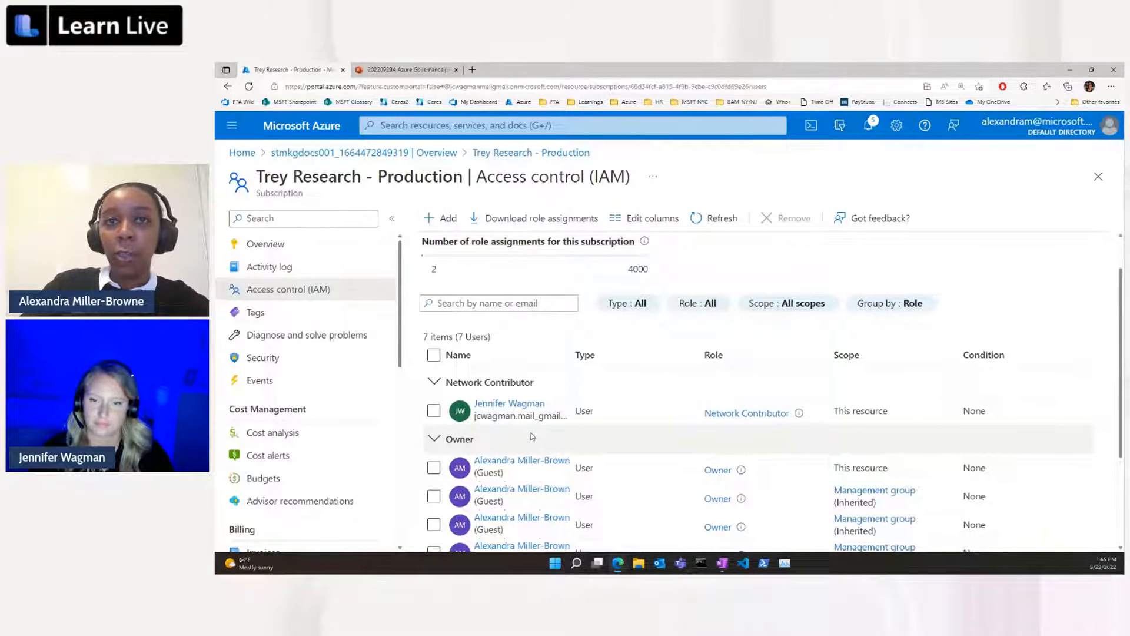
pyautogui.scroll(-2, 533, 436)
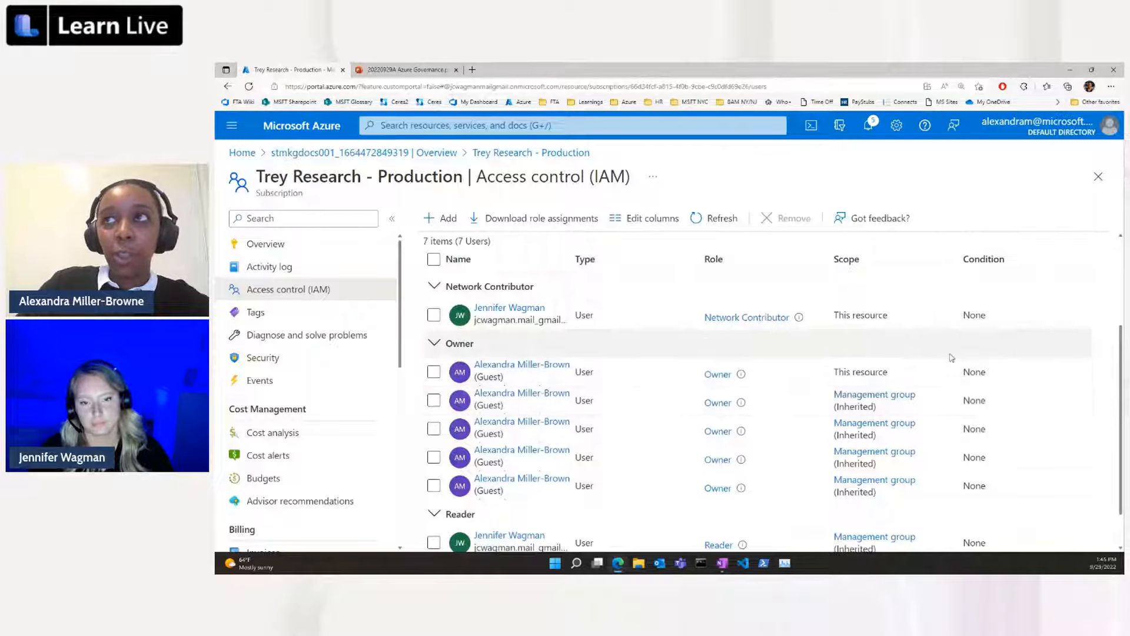
pyautogui.scroll(2, 951, 353)
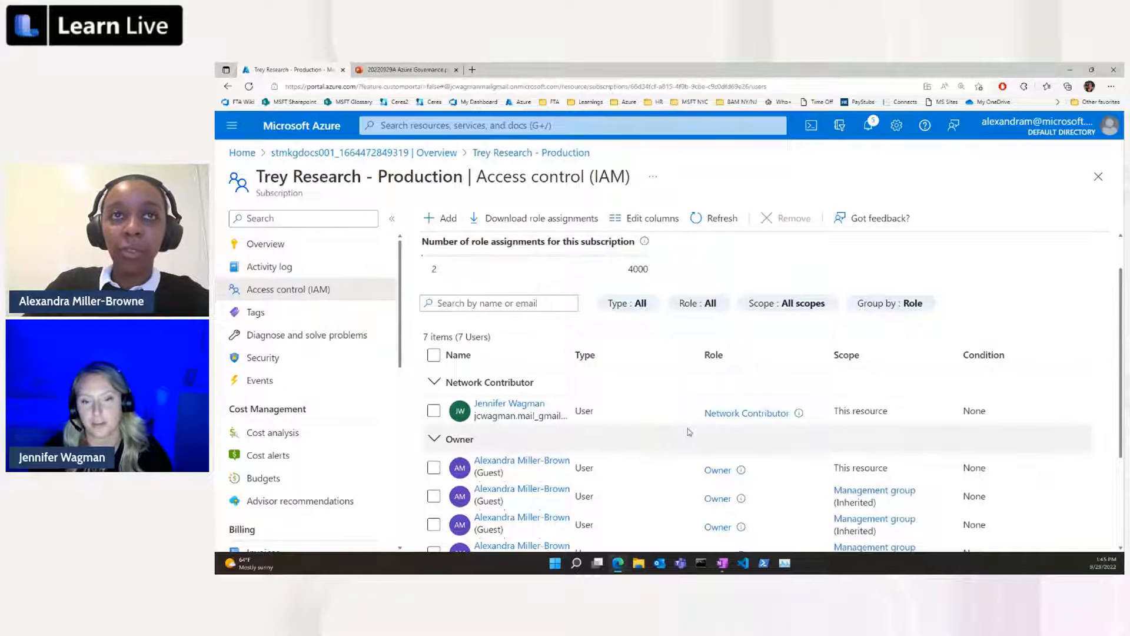
pyautogui.scroll(-3, 687, 432)
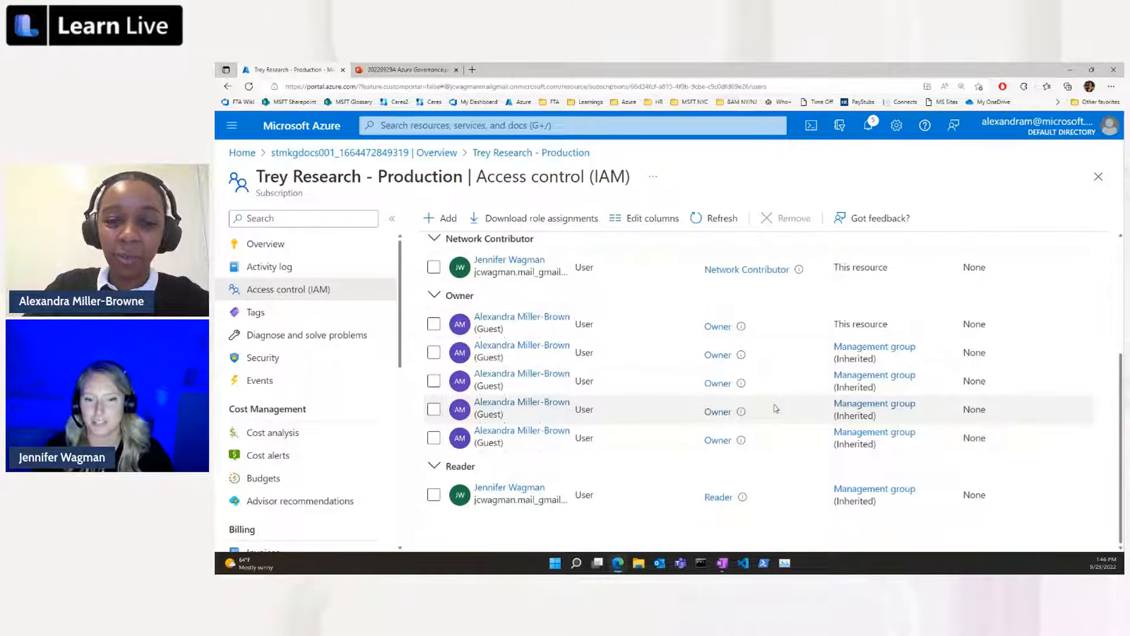
pyautogui.scroll(1, 776, 408)
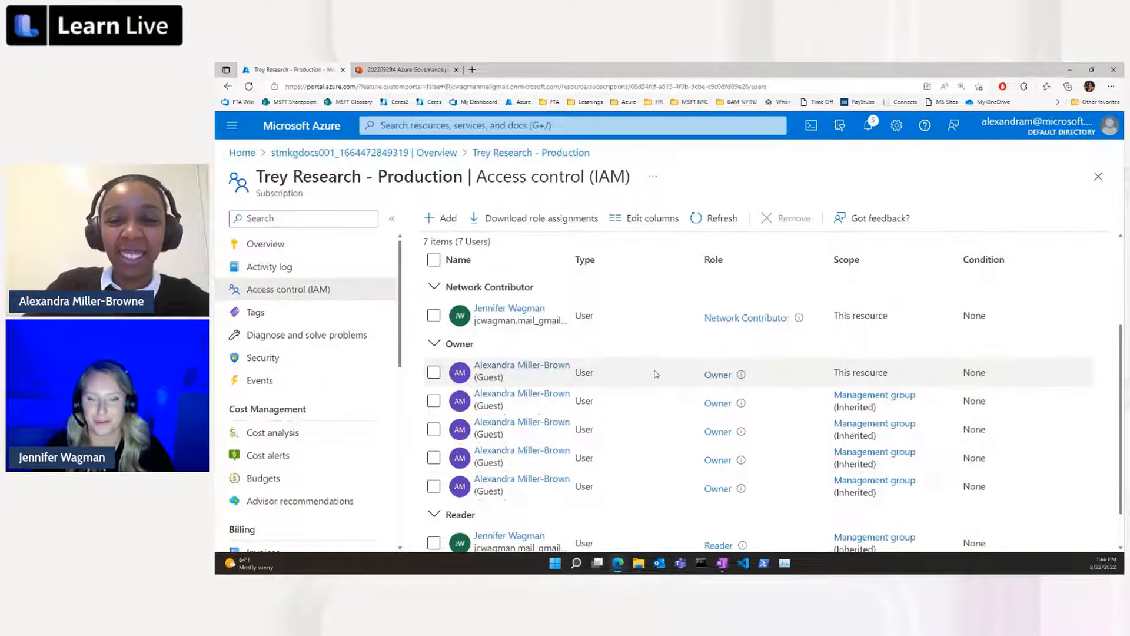
pyautogui.scroll(-1, 627, 412)
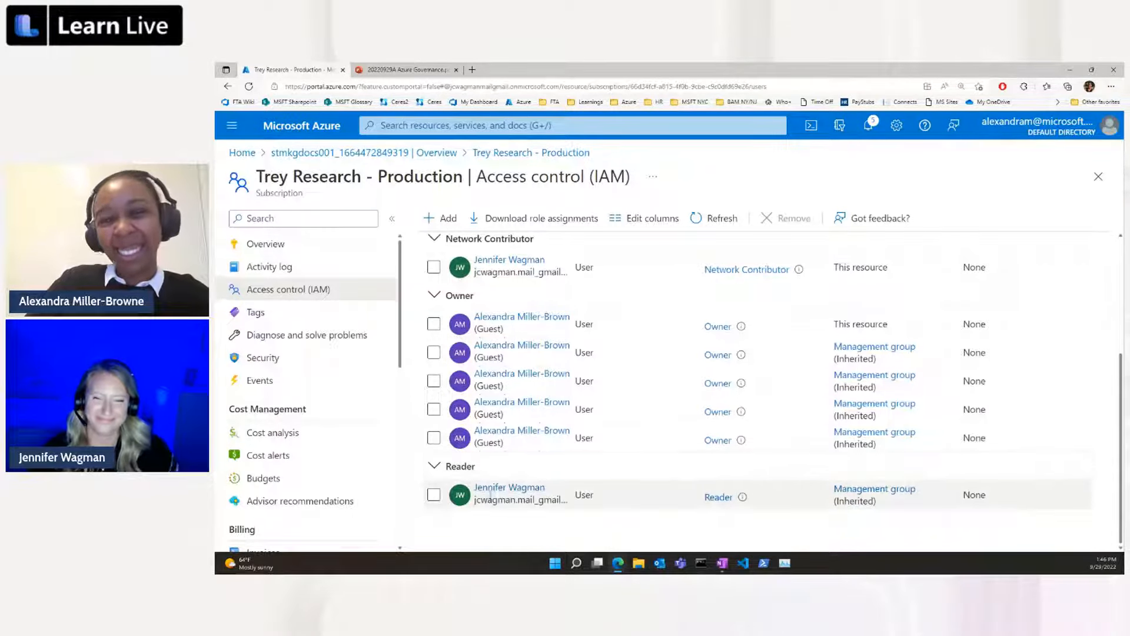
pyautogui.scroll(3, 791, 467)
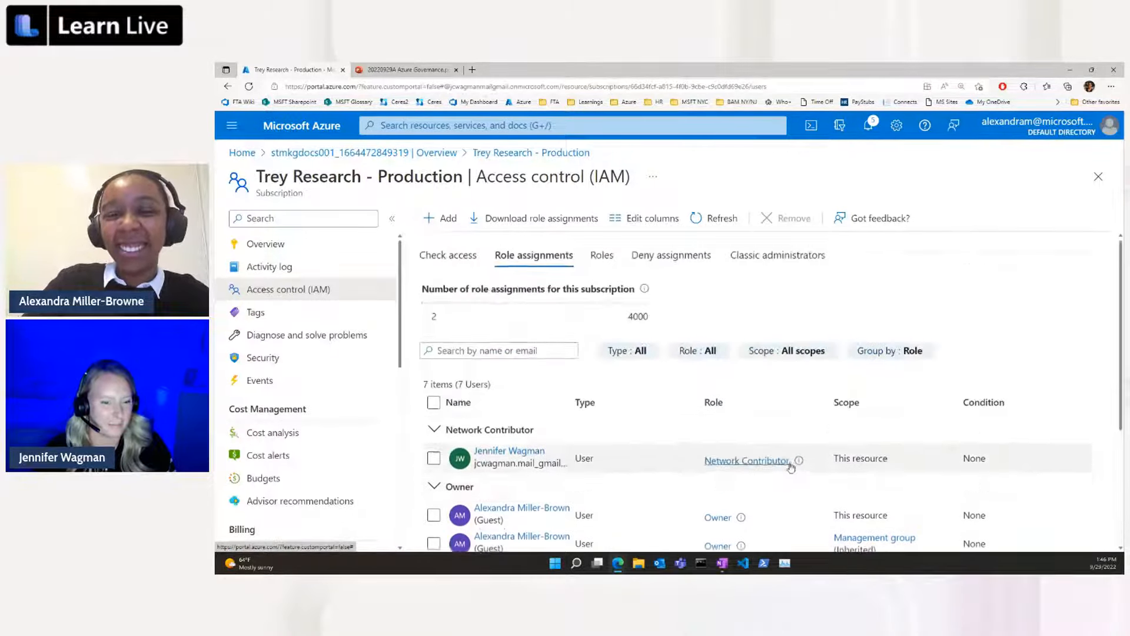
# Start creating a custom role on the Trey Research - Production subscription and name it "Virtual Machine Operator".
pyautogui.click(444, 229)
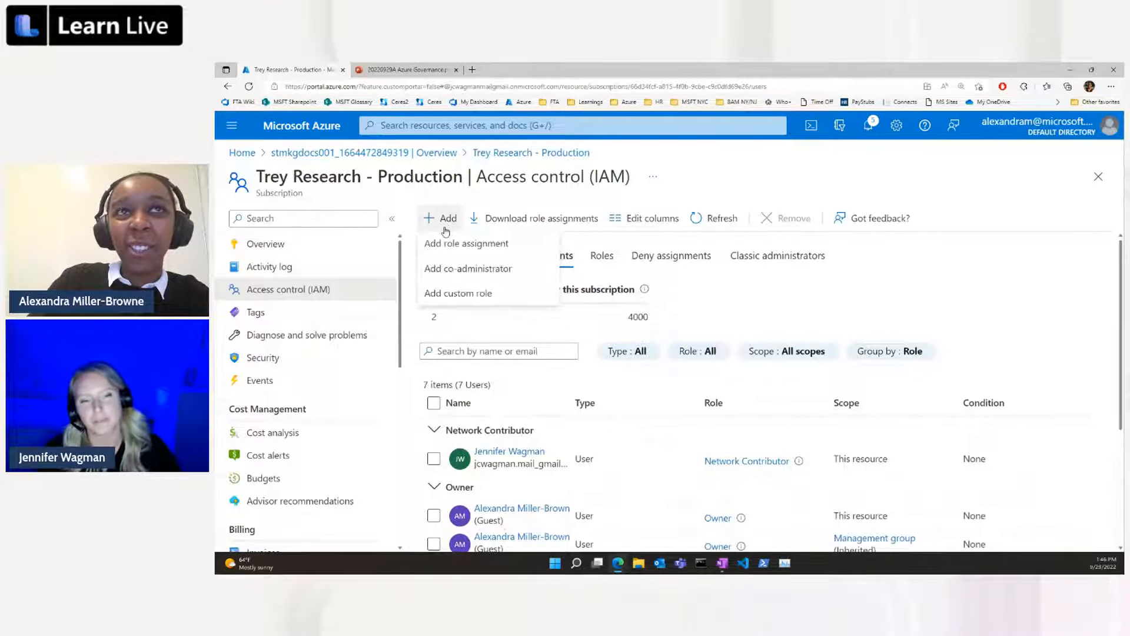
pyautogui.click(546, 297)
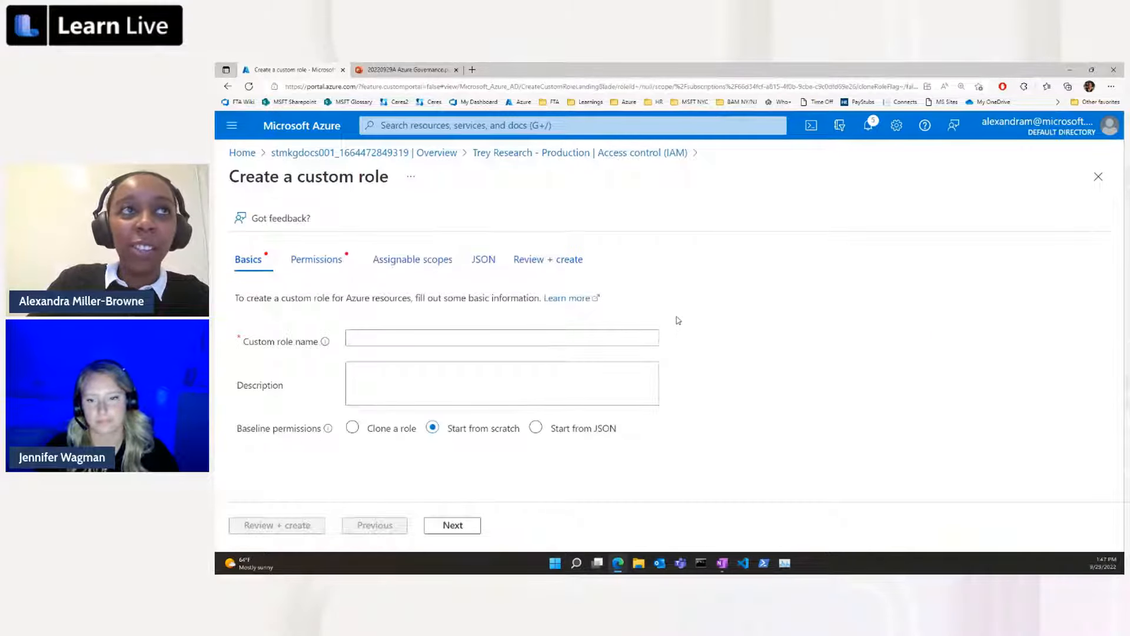
pyautogui.click(440, 336)
pyautogui.click(442, 339)
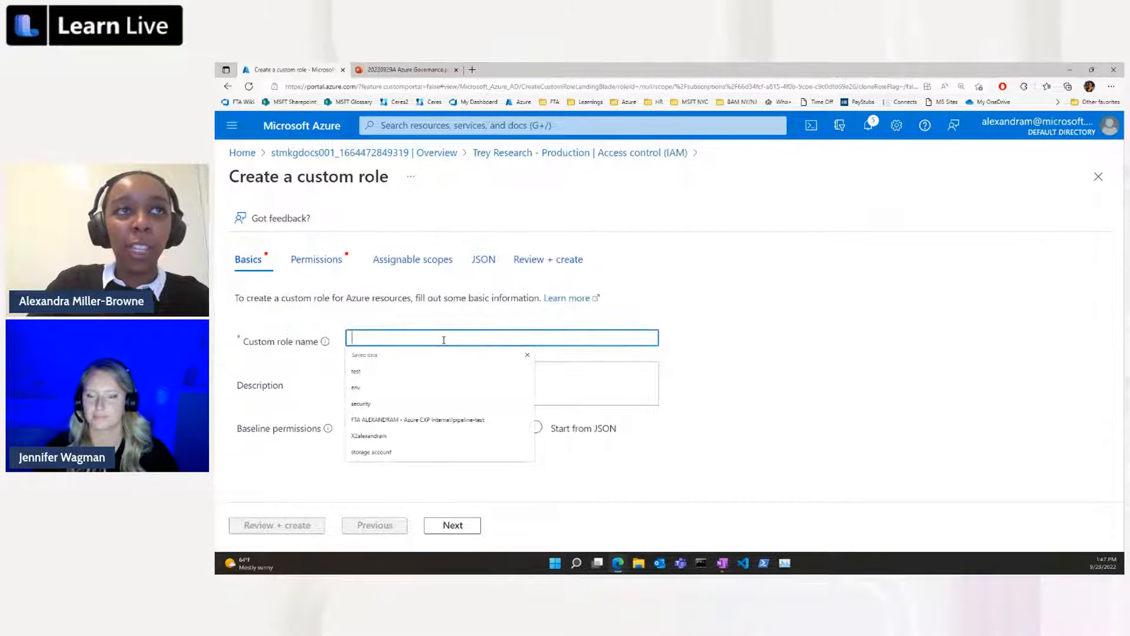
pyautogui.write('Vi')
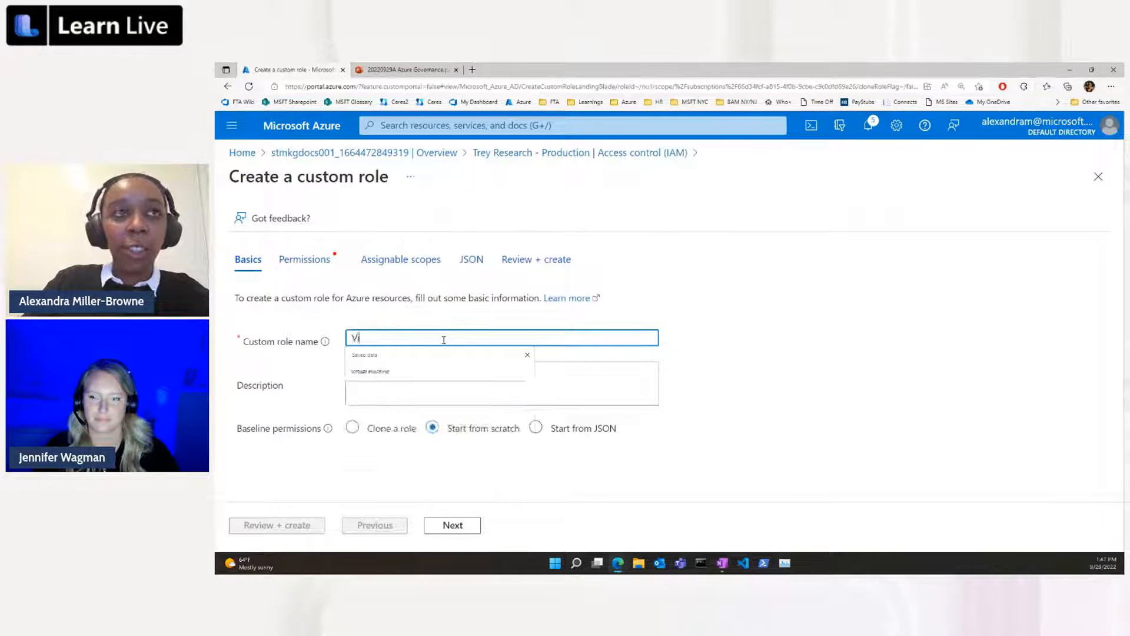
pyautogui.write('r')
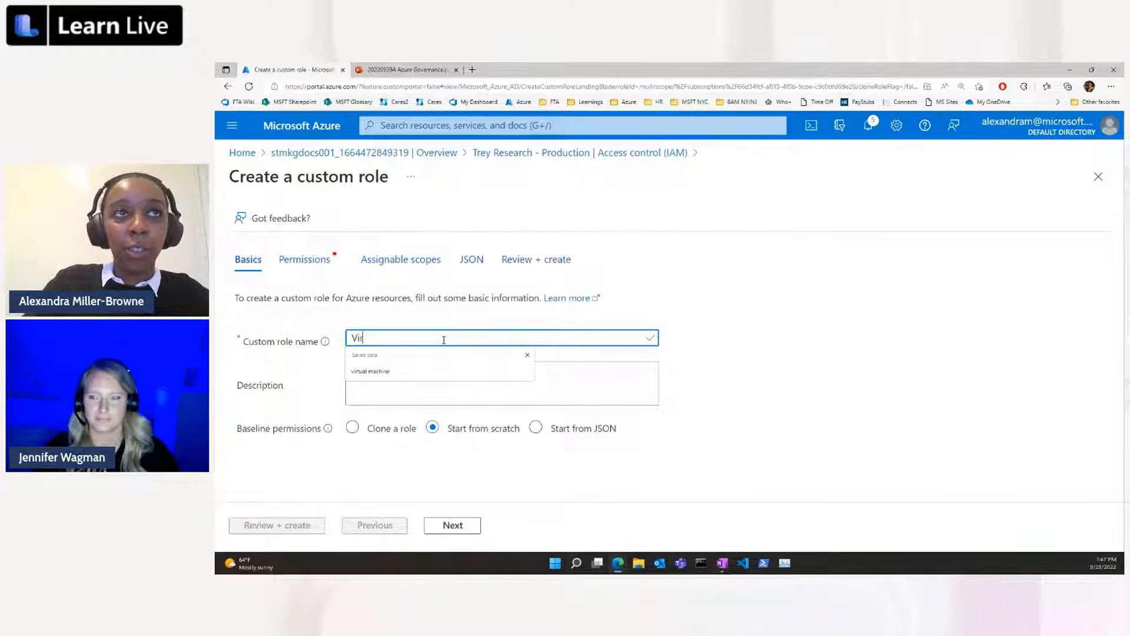
pyautogui.write('tual Mac')
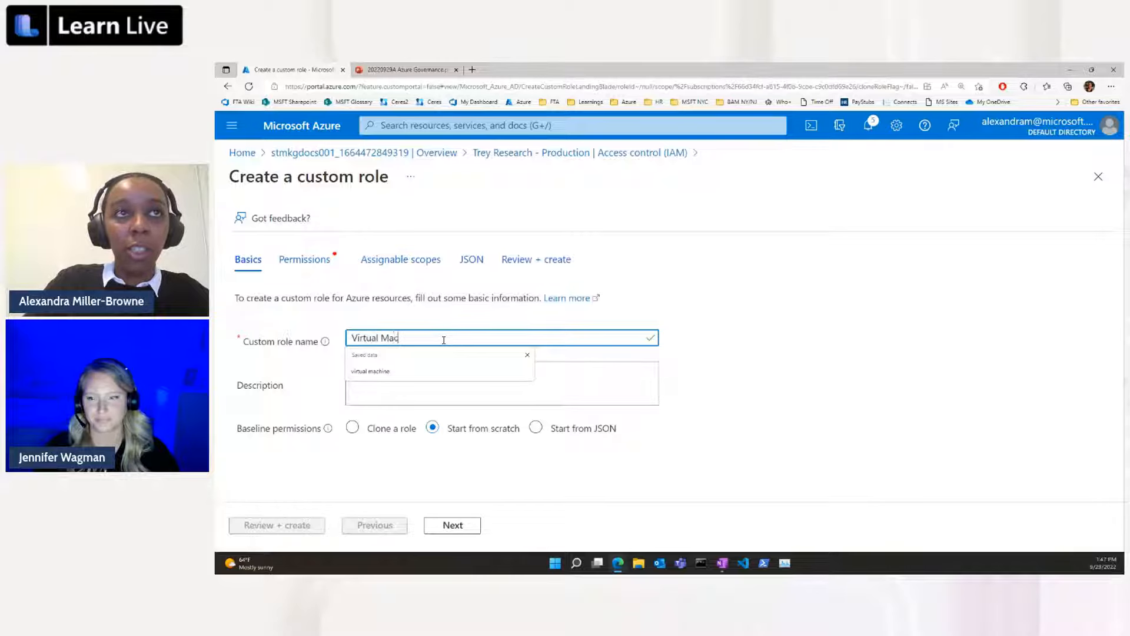
pyautogui.write('hine Operator')
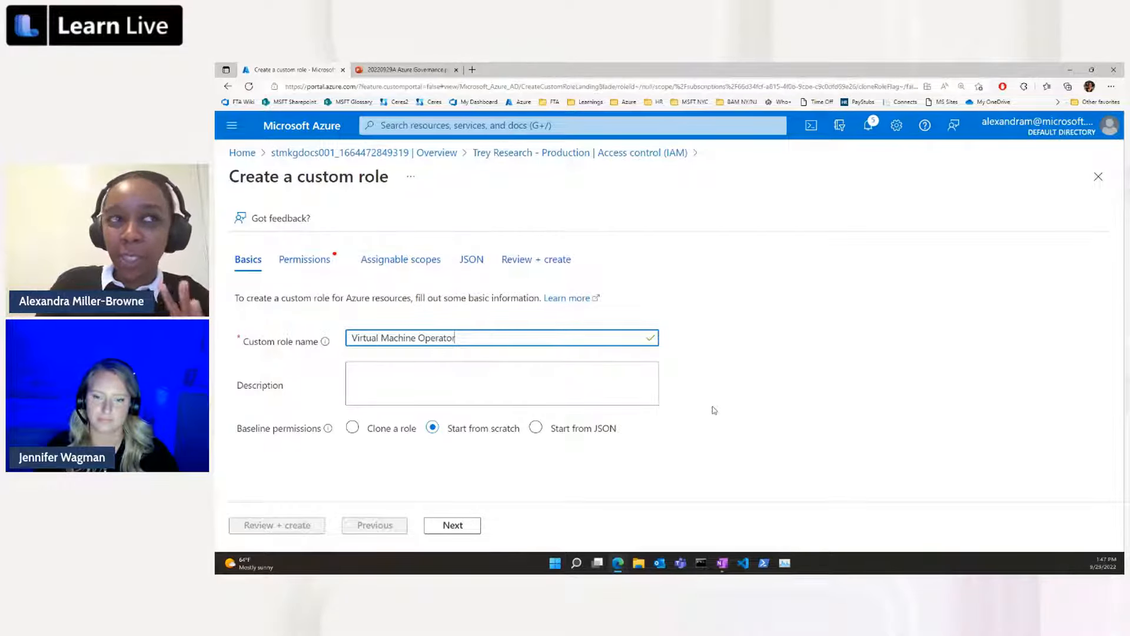
# Enter "Start or restart VMs" as the custom role's description.
pyautogui.click(392, 371)
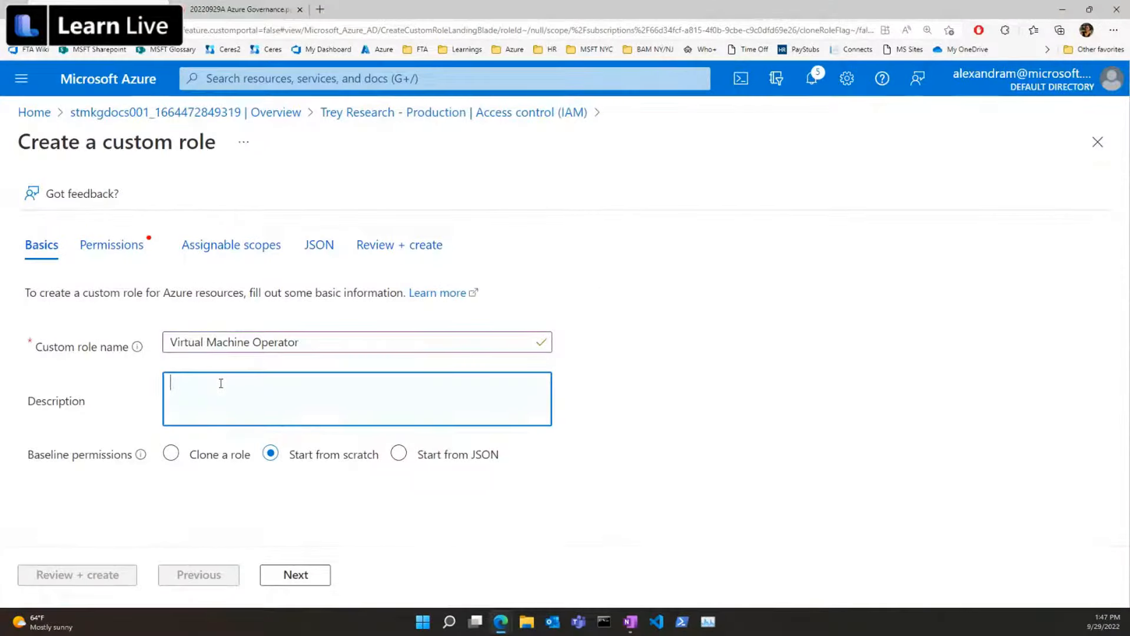
pyautogui.write('Start or restart VMs')
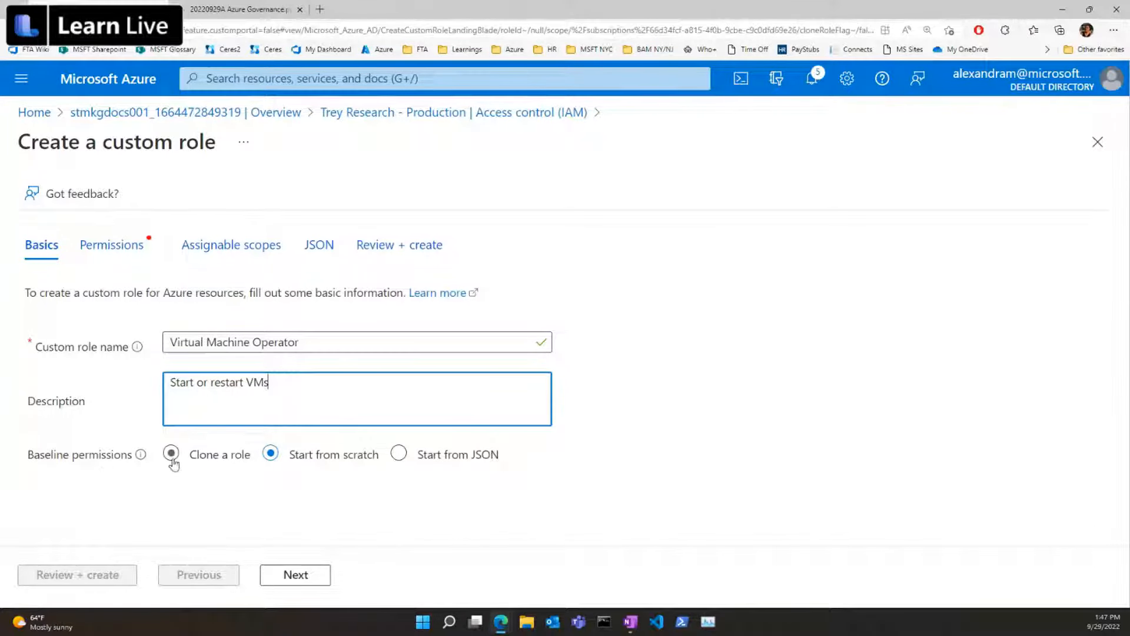
pyautogui.click(237, 465)
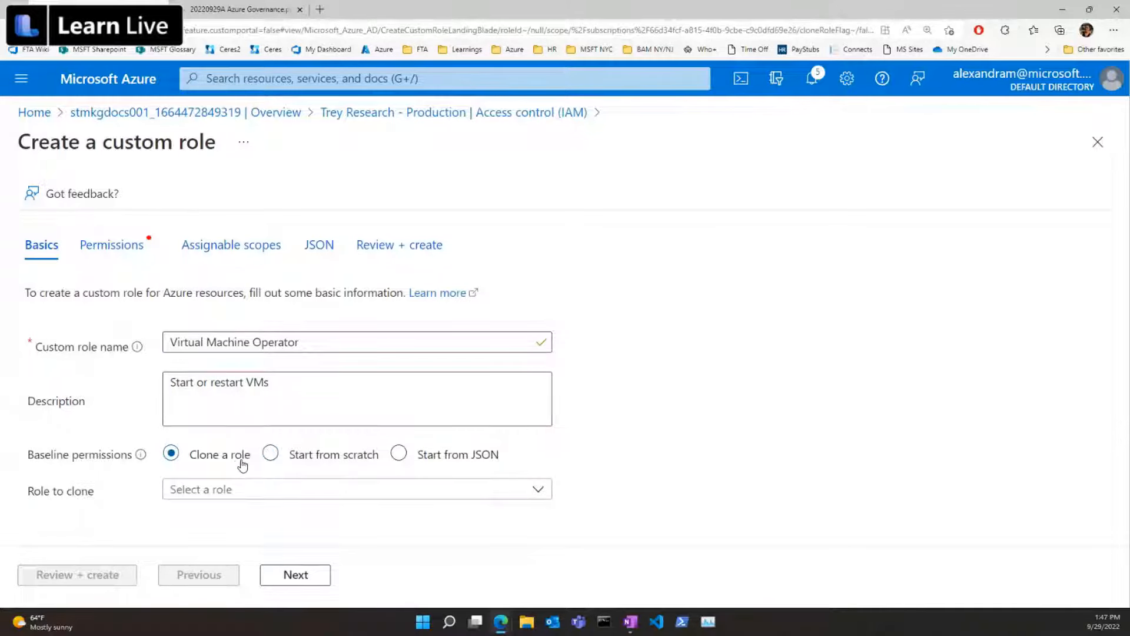
pyautogui.click(188, 493)
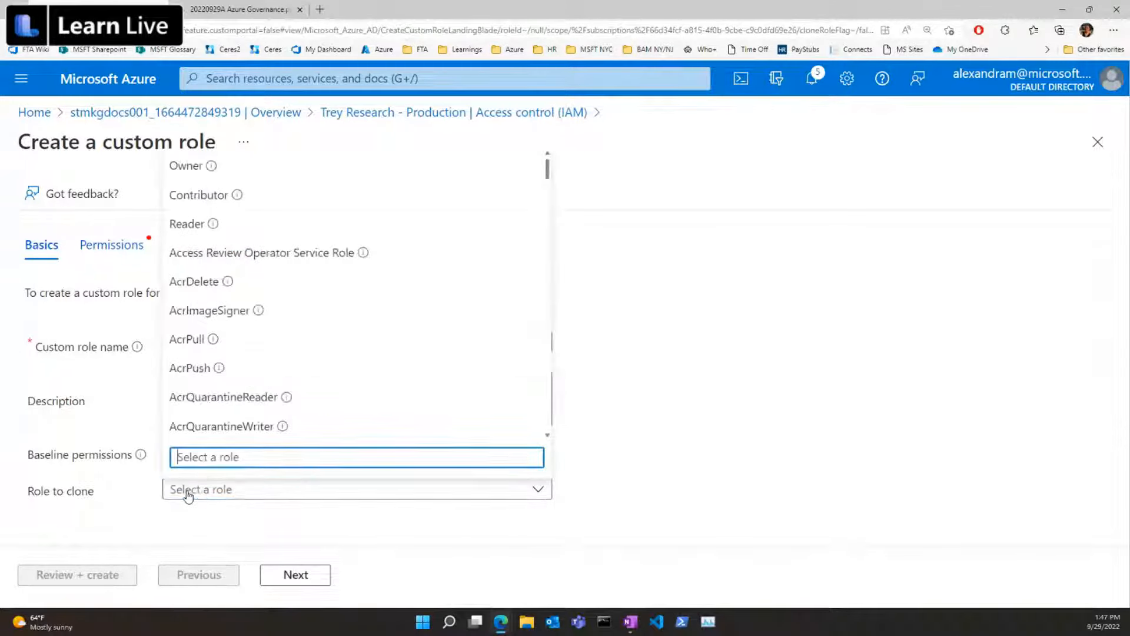
pyautogui.click(689, 500)
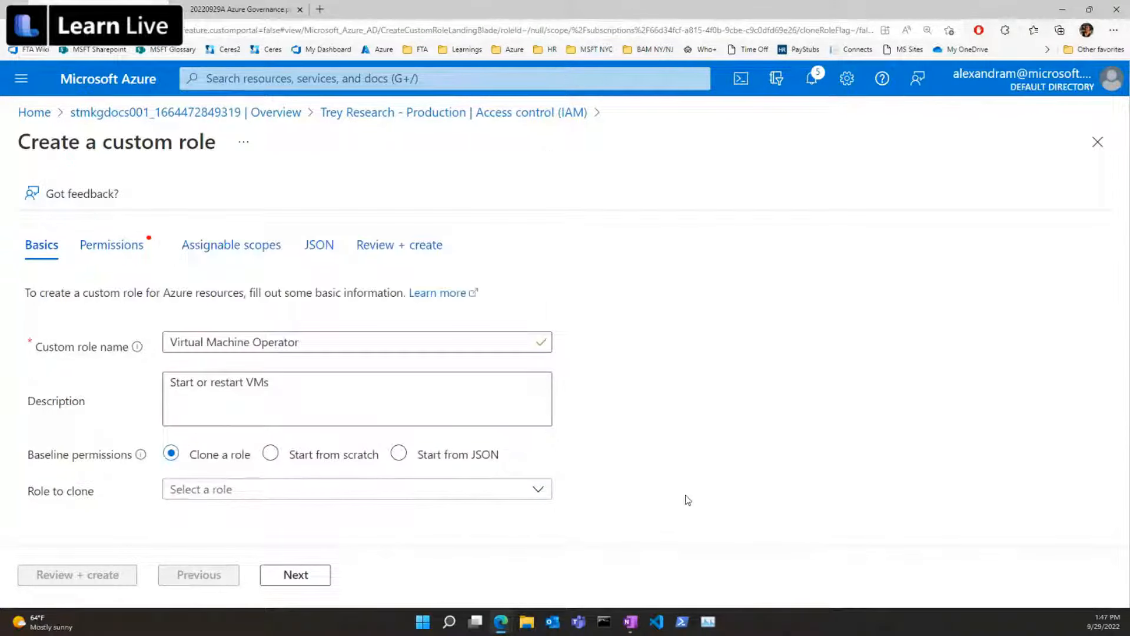
pyautogui.click(284, 459)
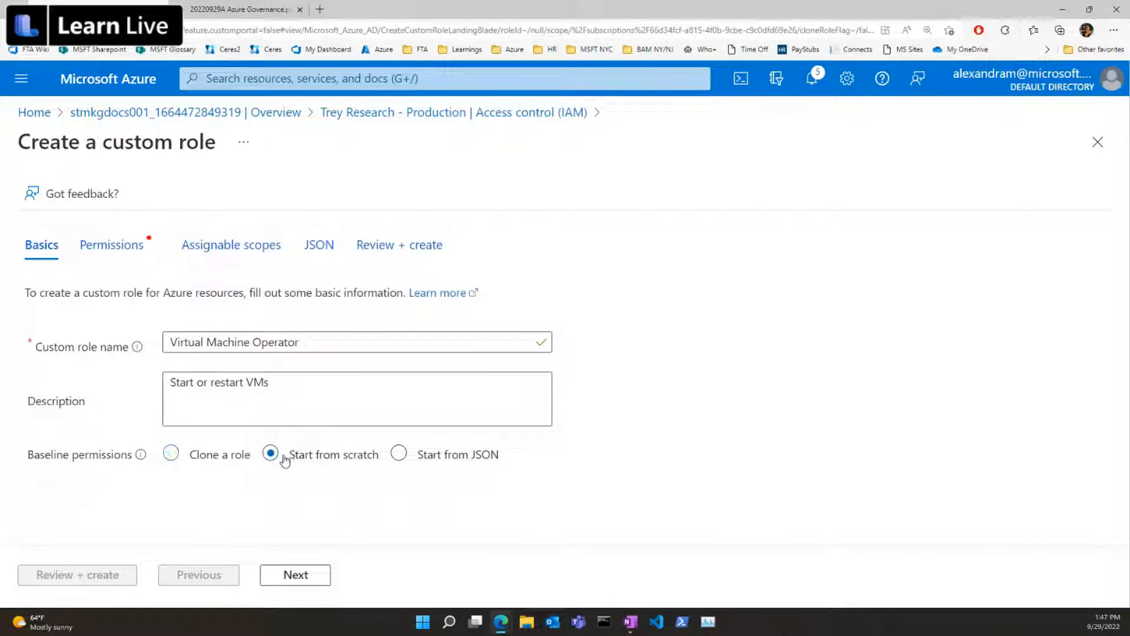
# Base the custom role's permissions on JSON and load the virtual-machine-operator file from the FTA Documents folder.
pyautogui.click(493, 460)
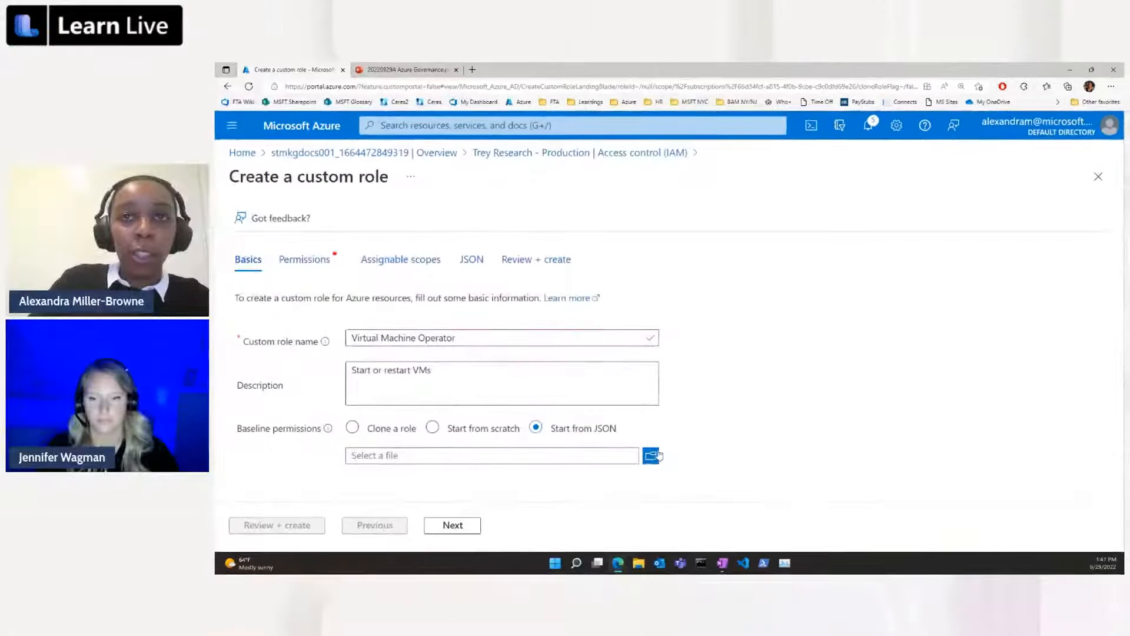
pyautogui.click(566, 481)
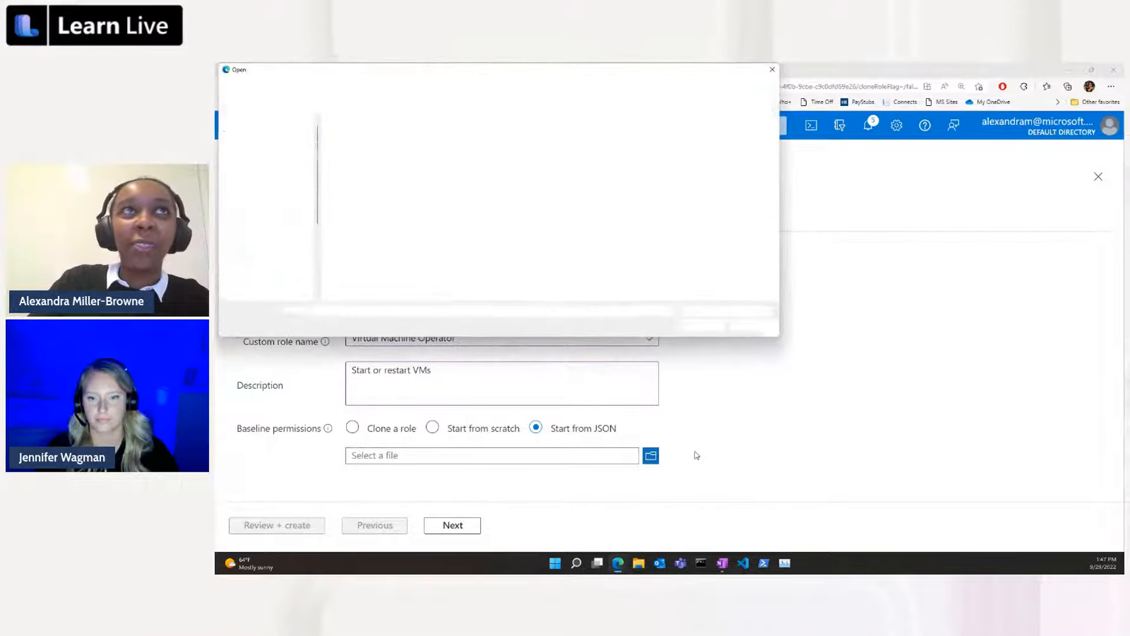
pyautogui.click(410, 139)
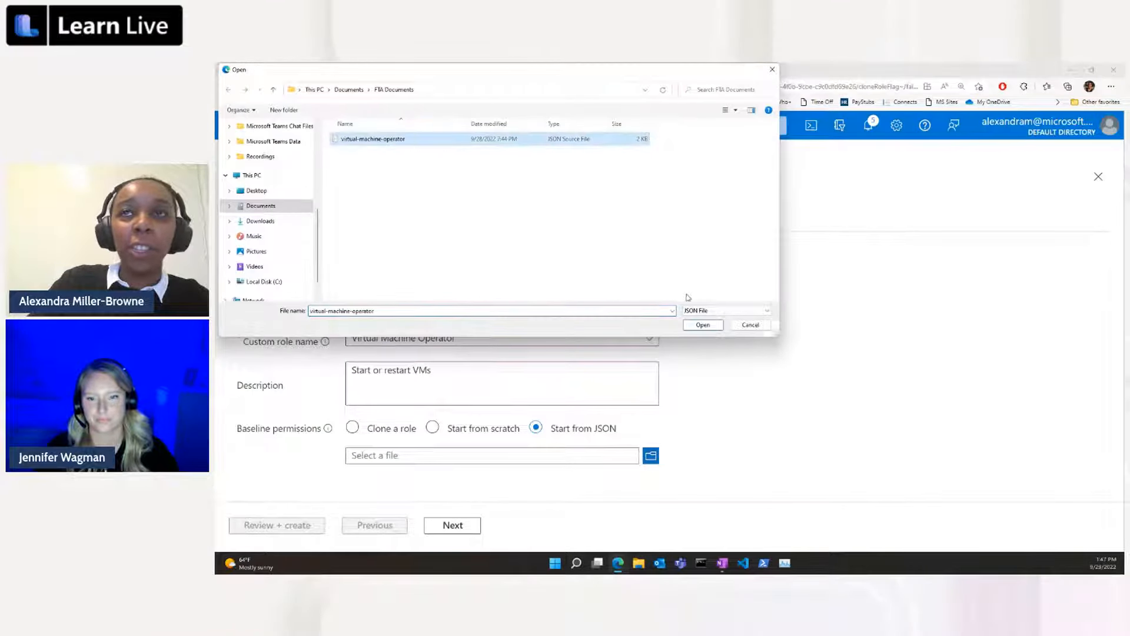
pyautogui.click(703, 324)
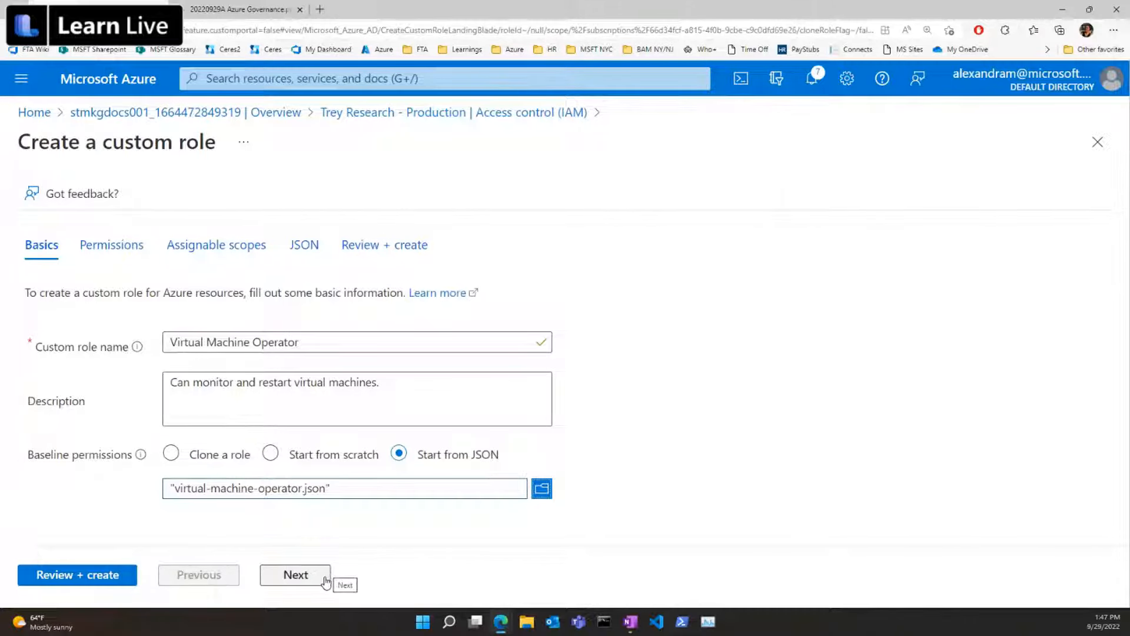
# Examine the custom role's imported permissions, its assignable scopes and its JSON definition.
pyautogui.click(315, 582)
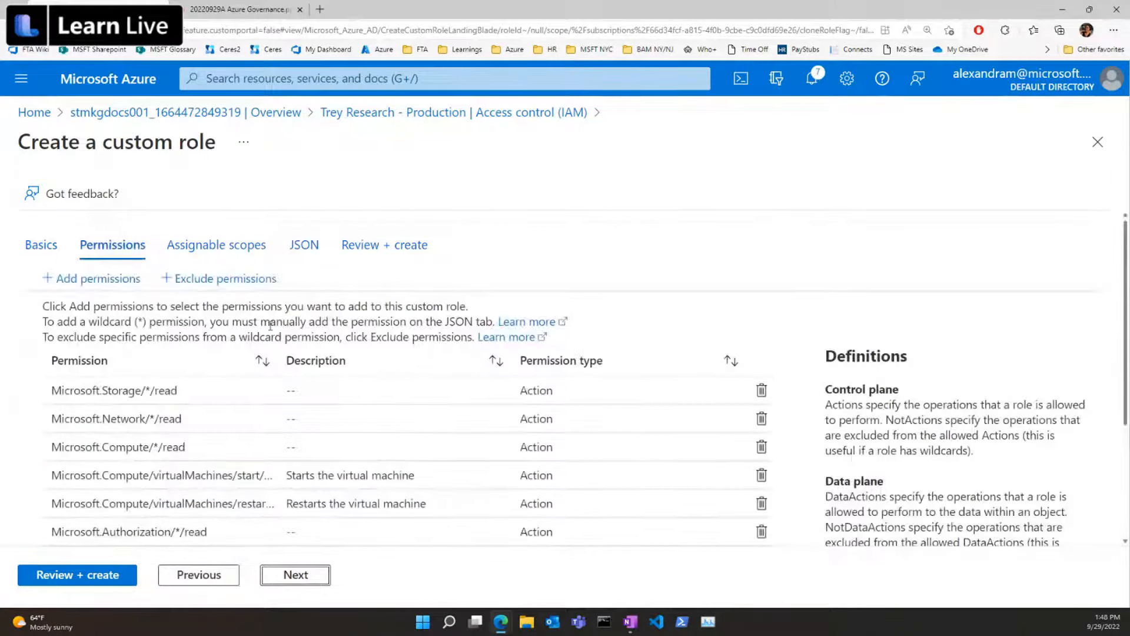
pyautogui.scroll(-1, 288, 311)
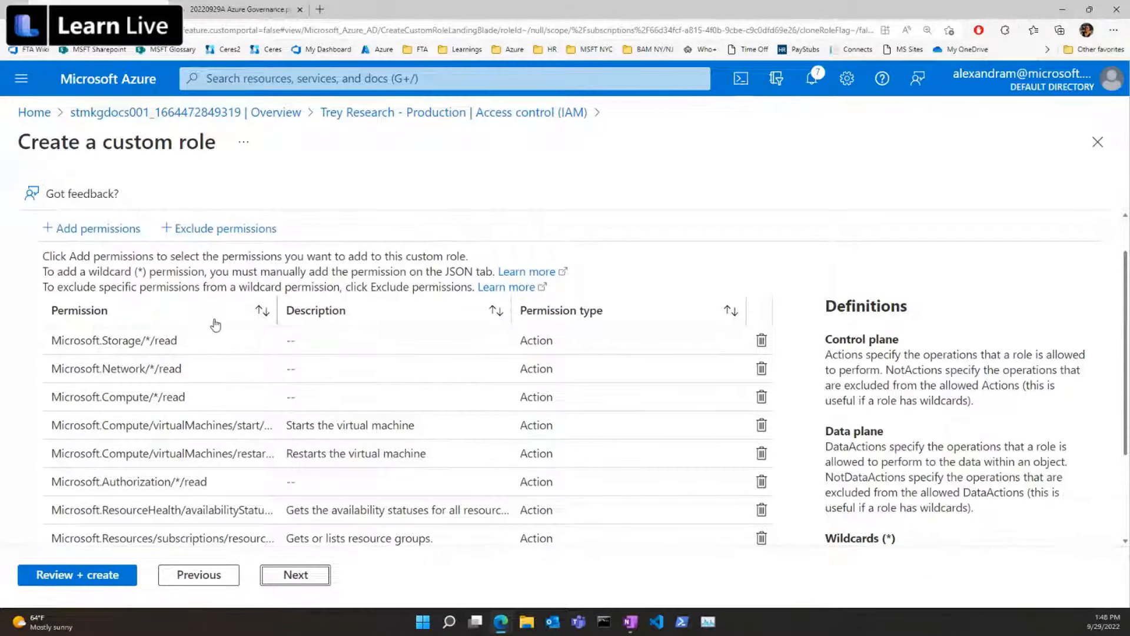
pyautogui.scroll(-3, 216, 325)
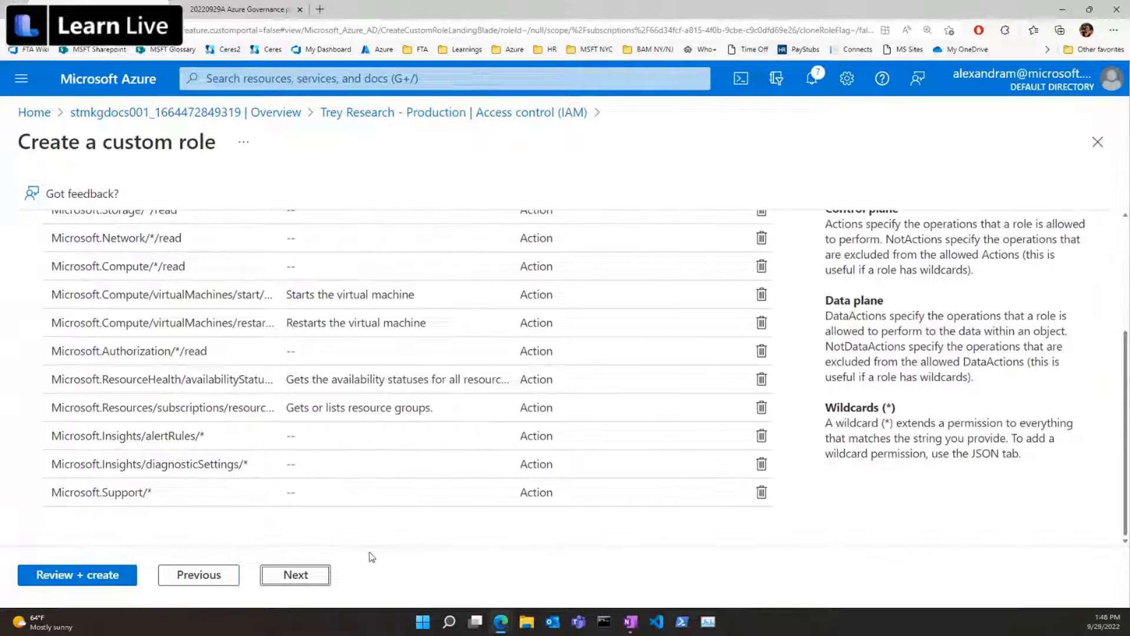
pyautogui.click(323, 577)
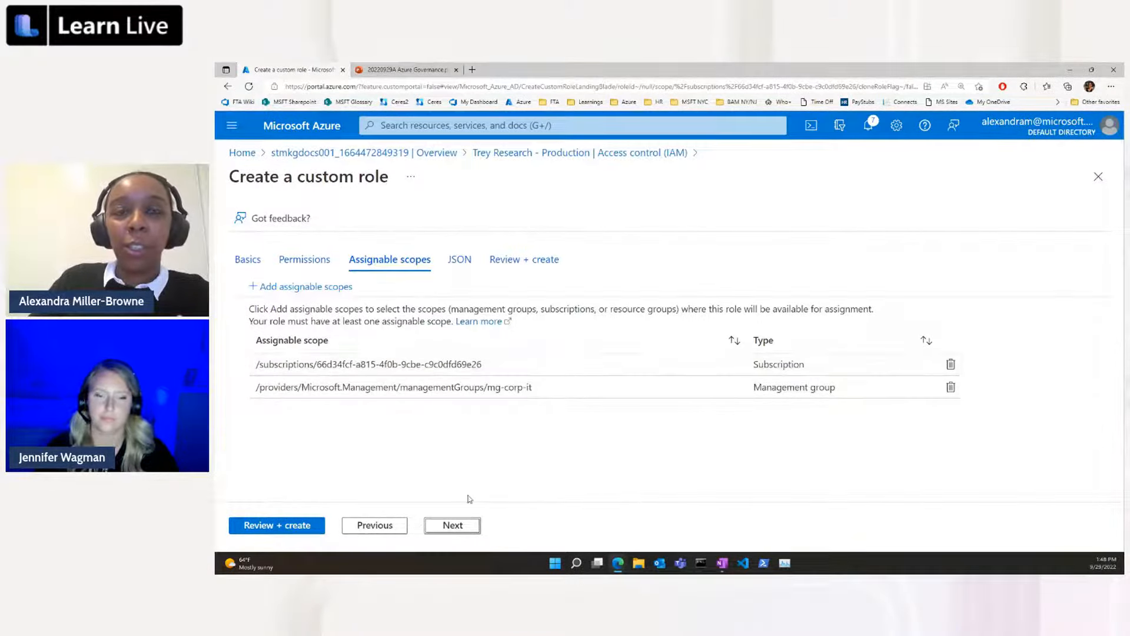
pyautogui.click(464, 534)
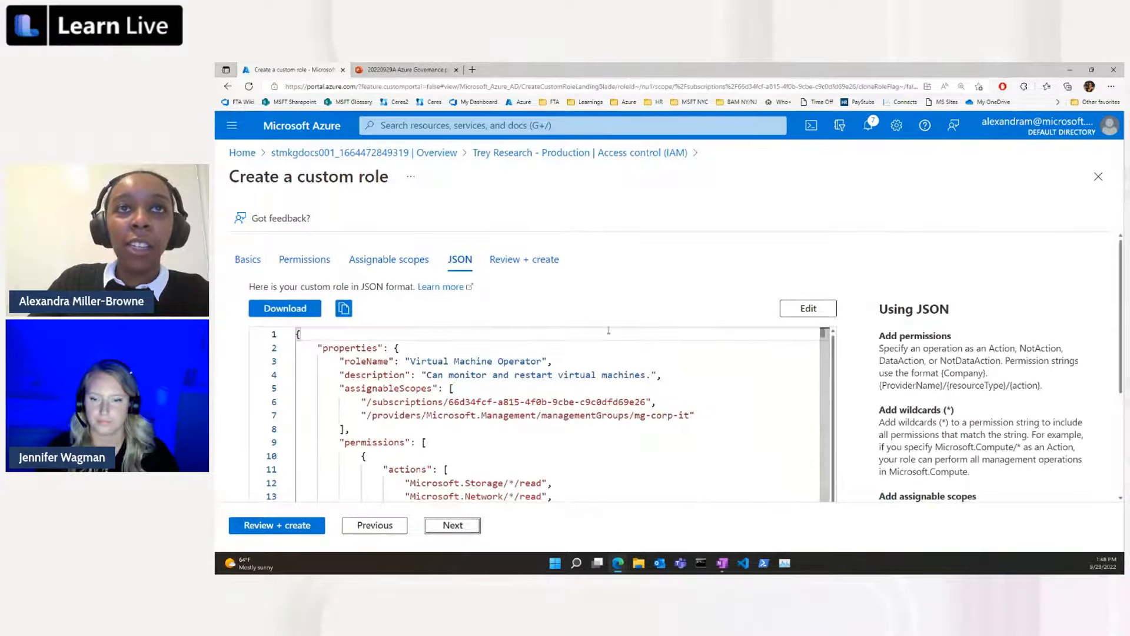
pyautogui.scroll(-2, 743, 393)
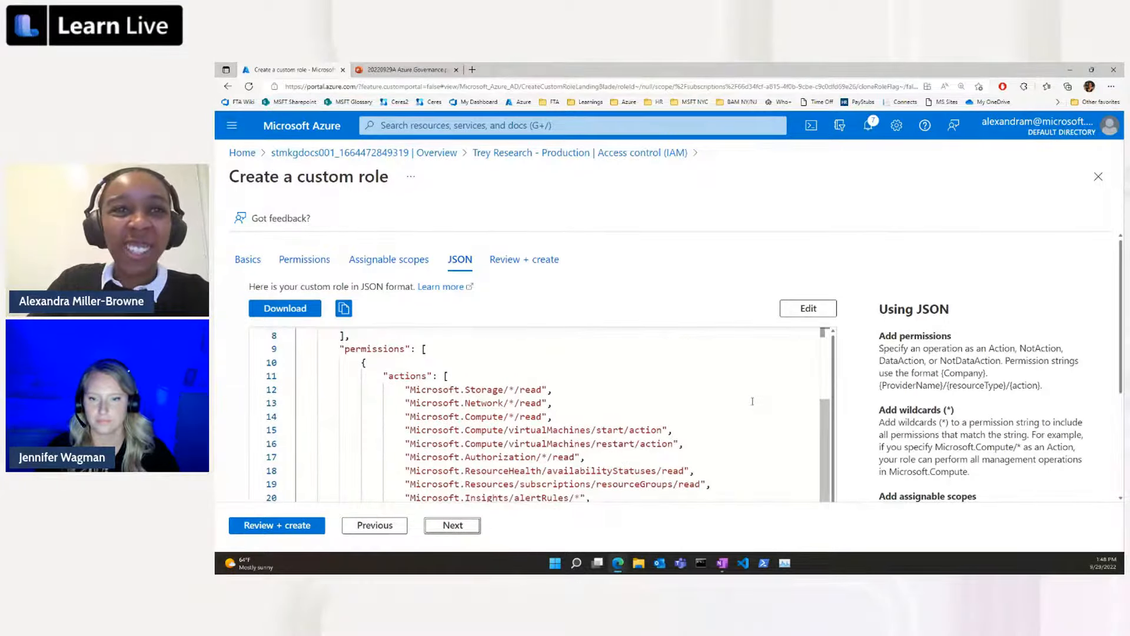
pyautogui.scroll(2, 598, 449)
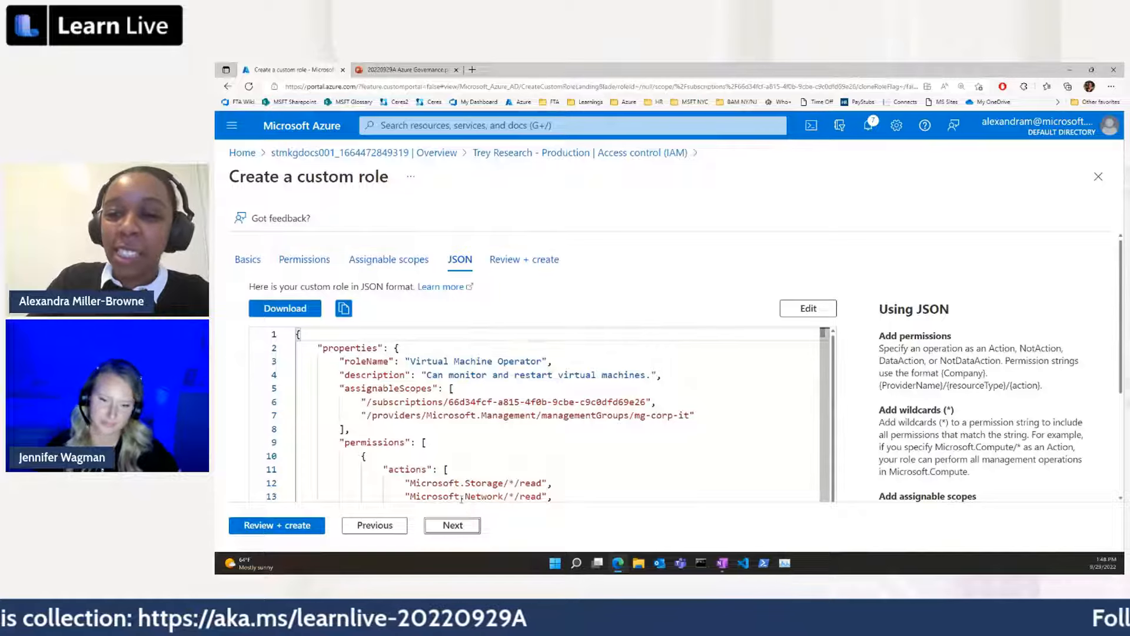
# Review the custom role's summary, create the role and acknowledge its creation.
pyautogui.click(464, 526)
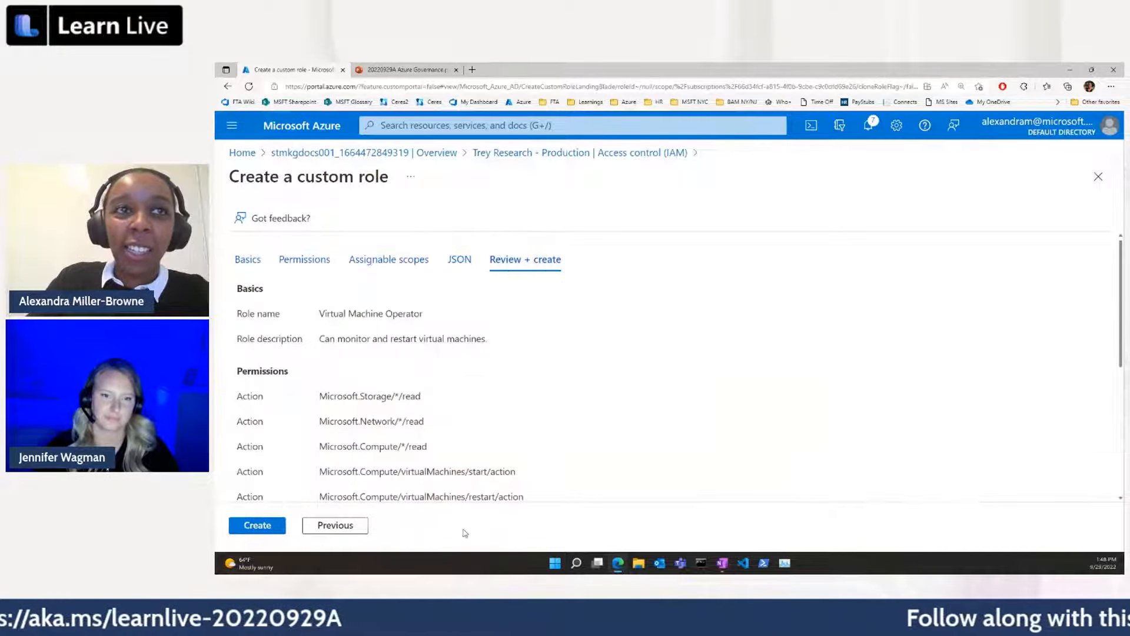
pyautogui.scroll(-2, 412, 471)
pyautogui.click(252, 519)
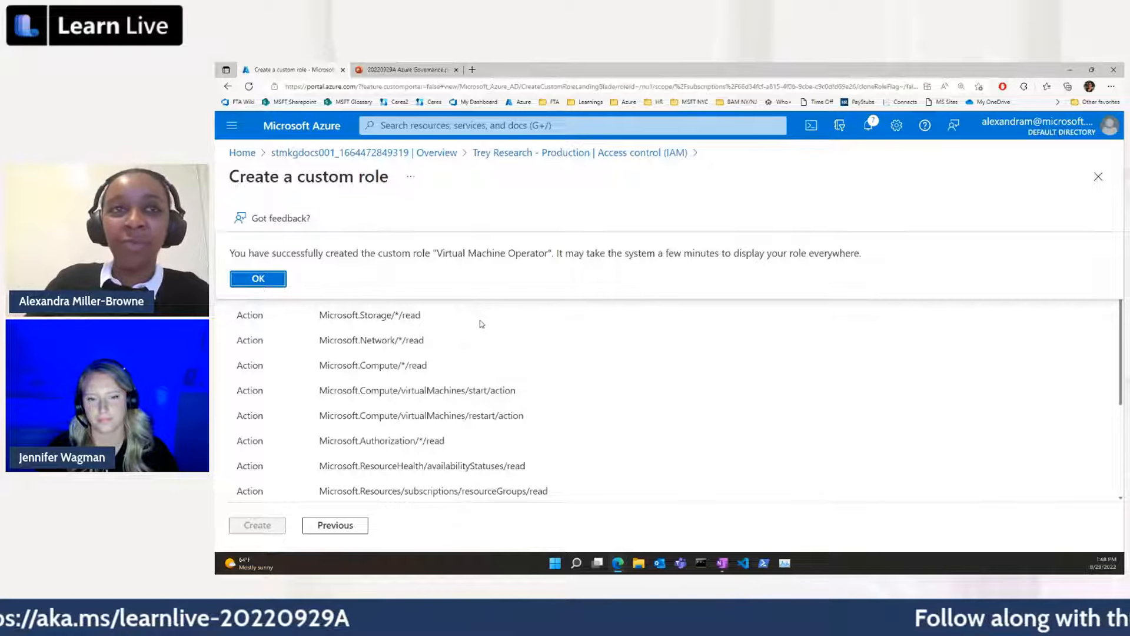
pyautogui.click(266, 281)
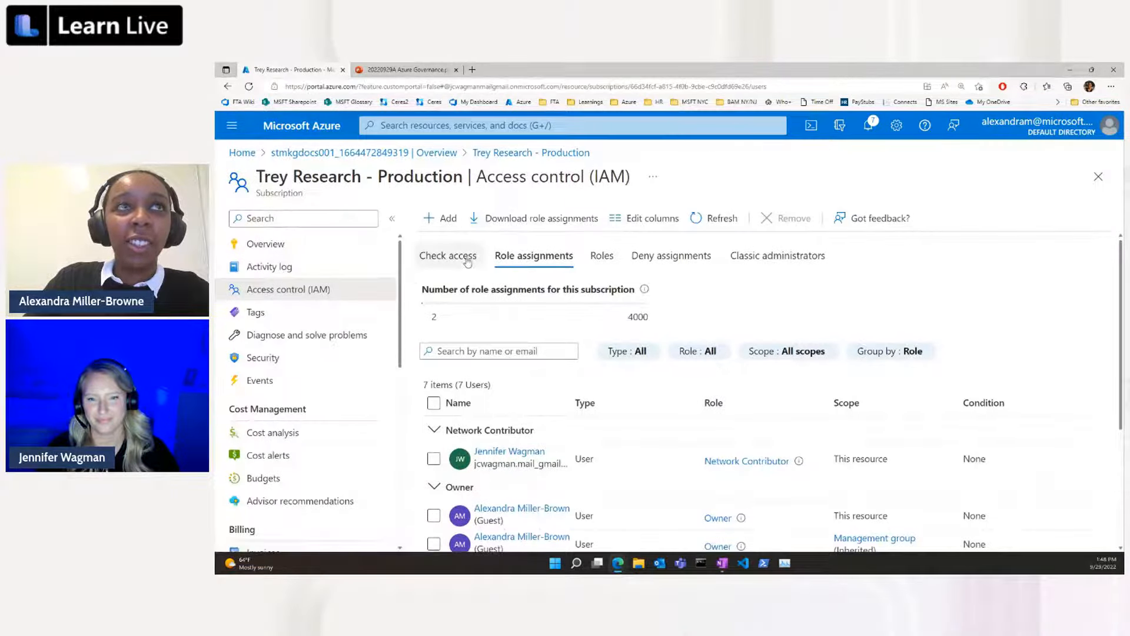
# Reopen the subscription's access control and check its refreshed role assignments.
pyautogui.click(283, 244)
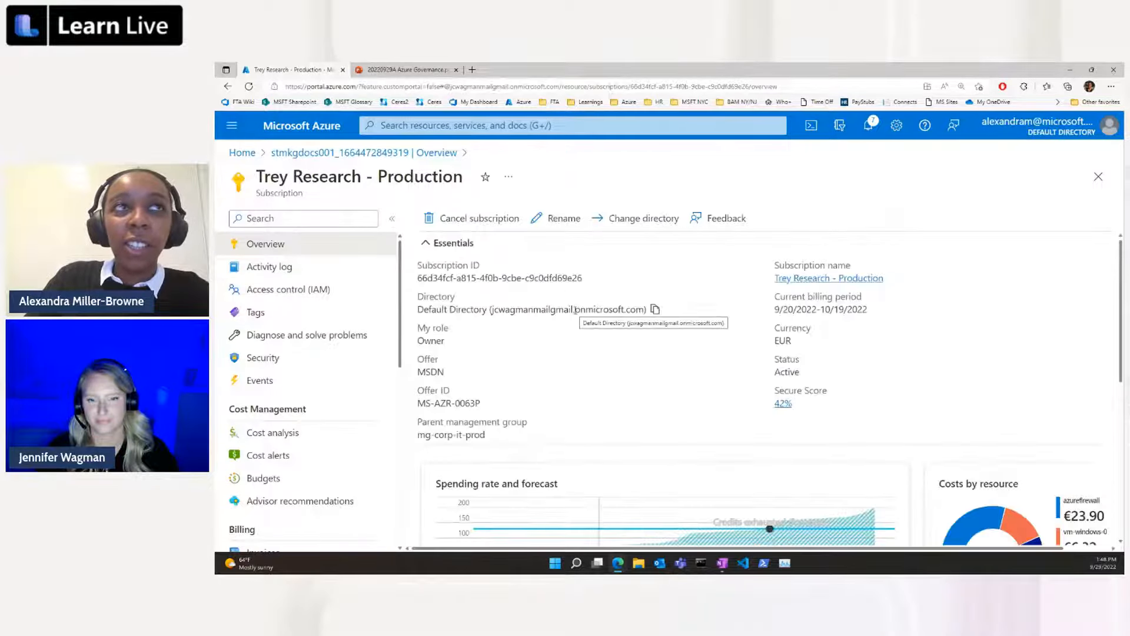
pyautogui.click(289, 289)
pyautogui.click(542, 264)
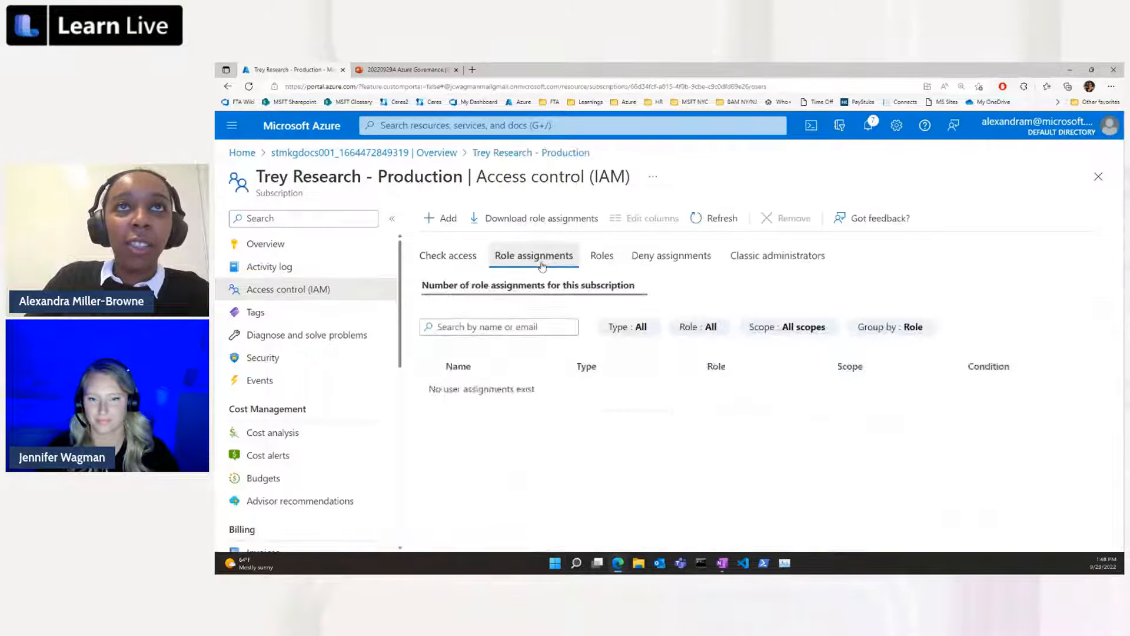
pyautogui.scroll(-3, 696, 296)
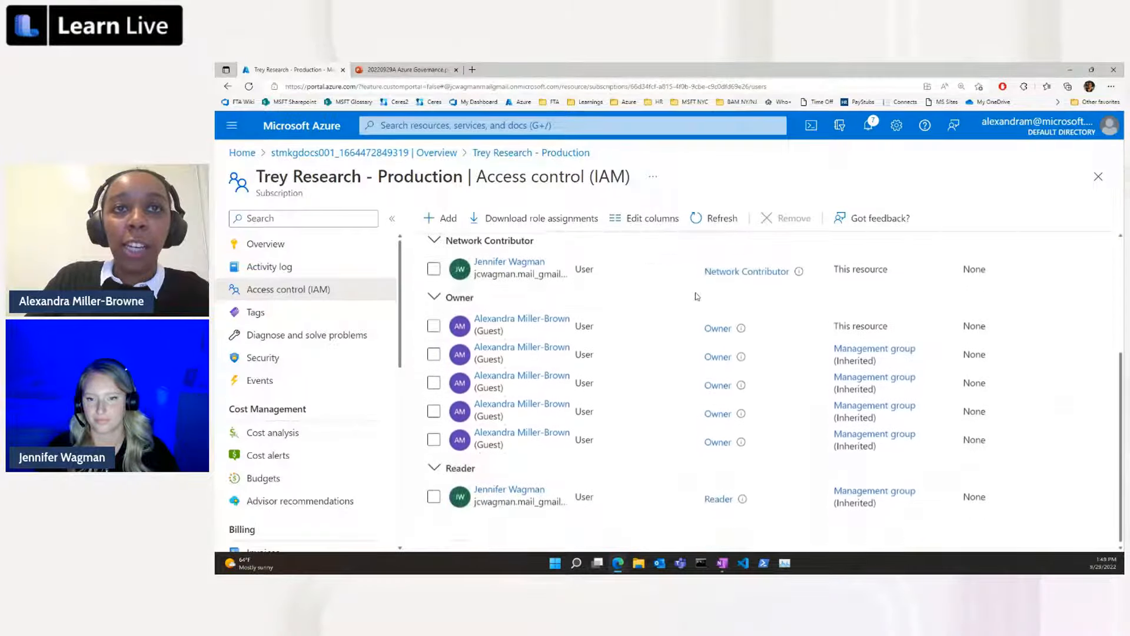
pyautogui.click(709, 219)
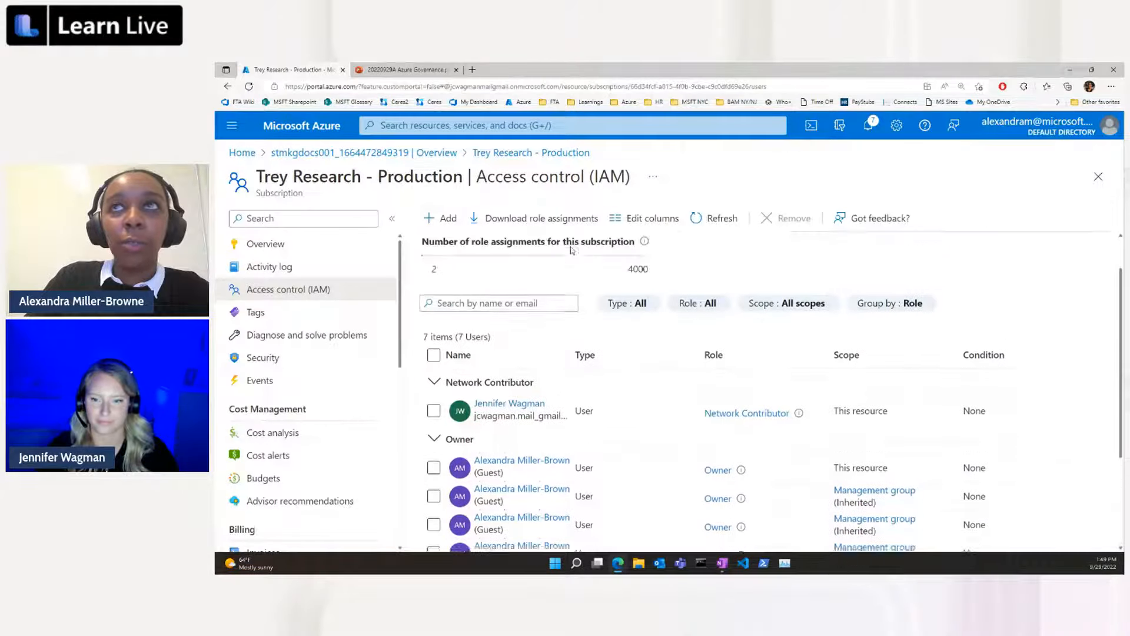
pyautogui.scroll(2, 571, 250)
# Search the subscription's available roles for "virtual machine oper" and select the Virtual Machine Operator custom role.
pyautogui.click(602, 256)
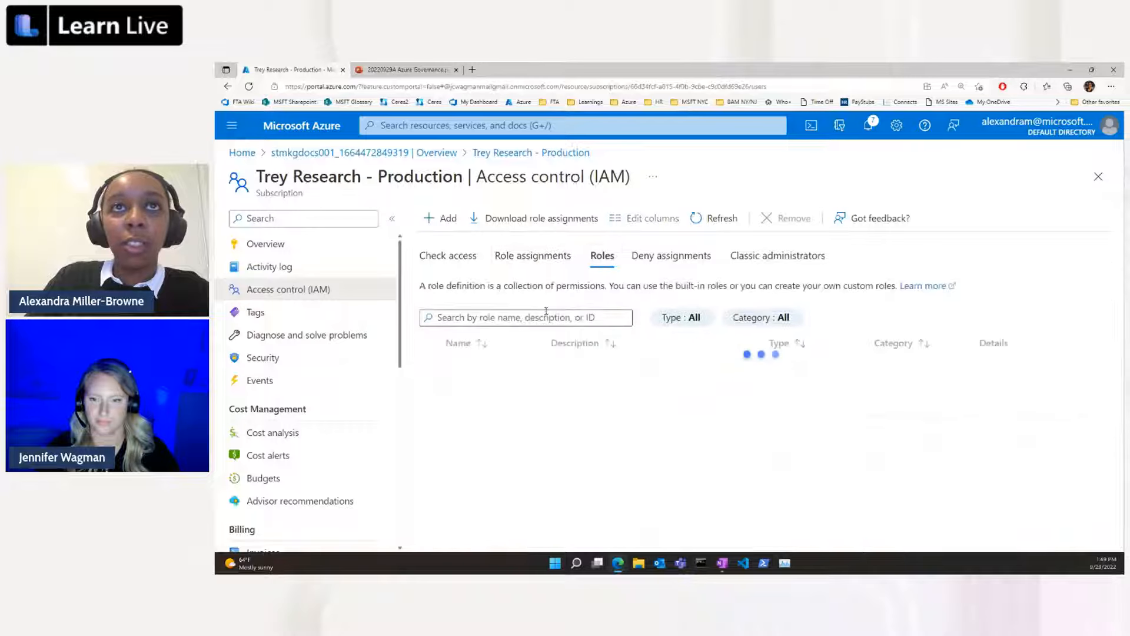
pyautogui.click(547, 316)
pyautogui.write('vir')
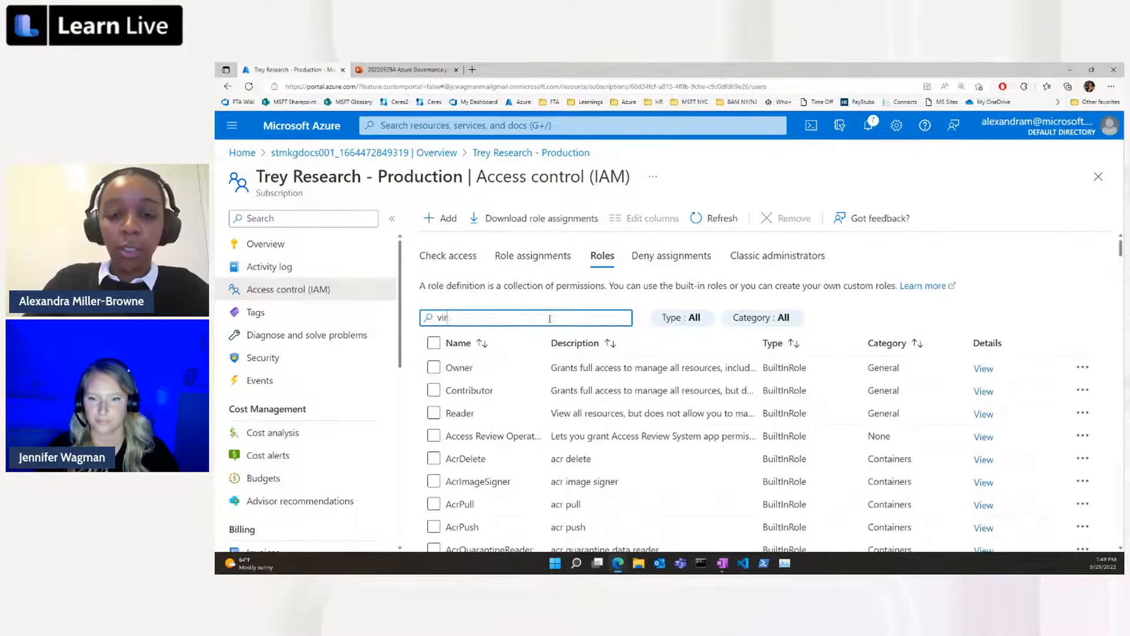
pyautogui.write('tual machine')
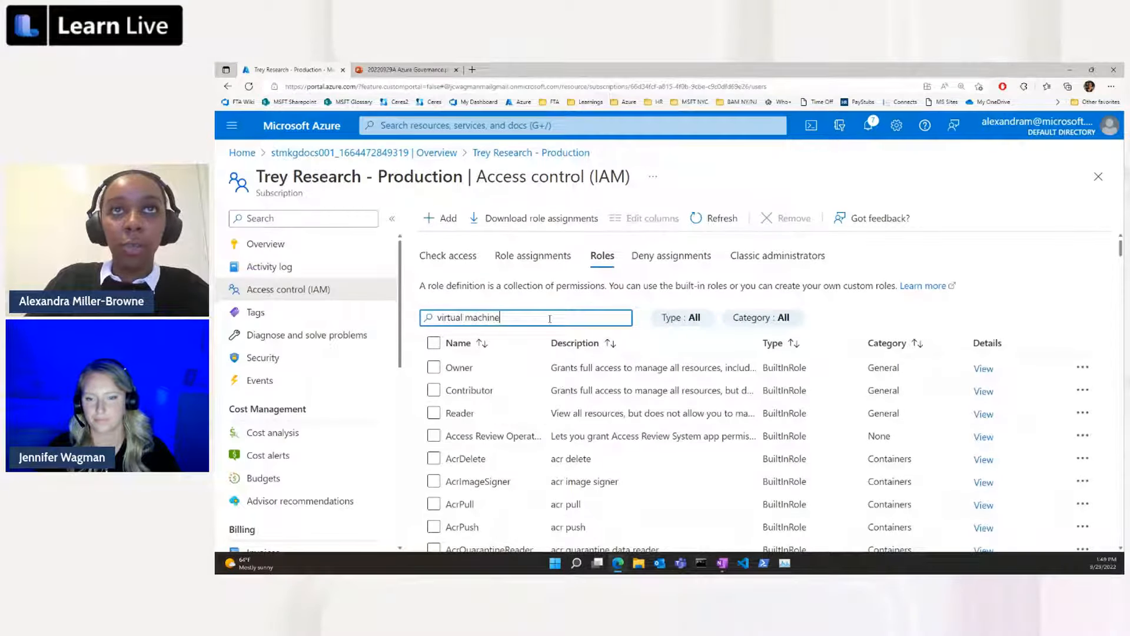
pyautogui.write(' operator')
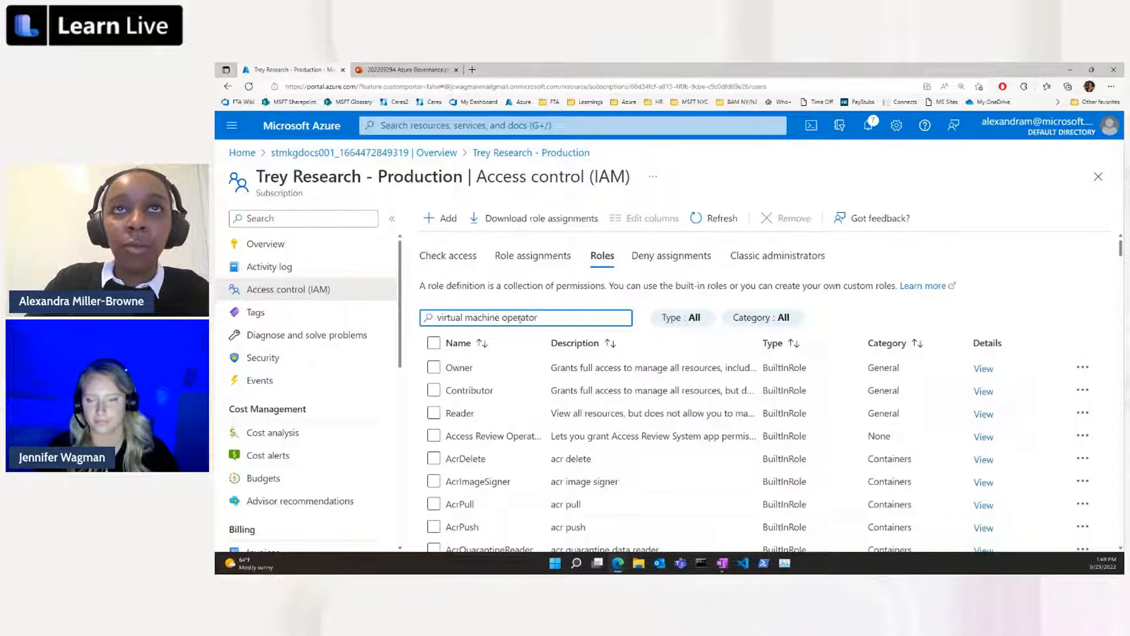
pyautogui.doubleClick(520, 318)
pyautogui.press('BackSpace')
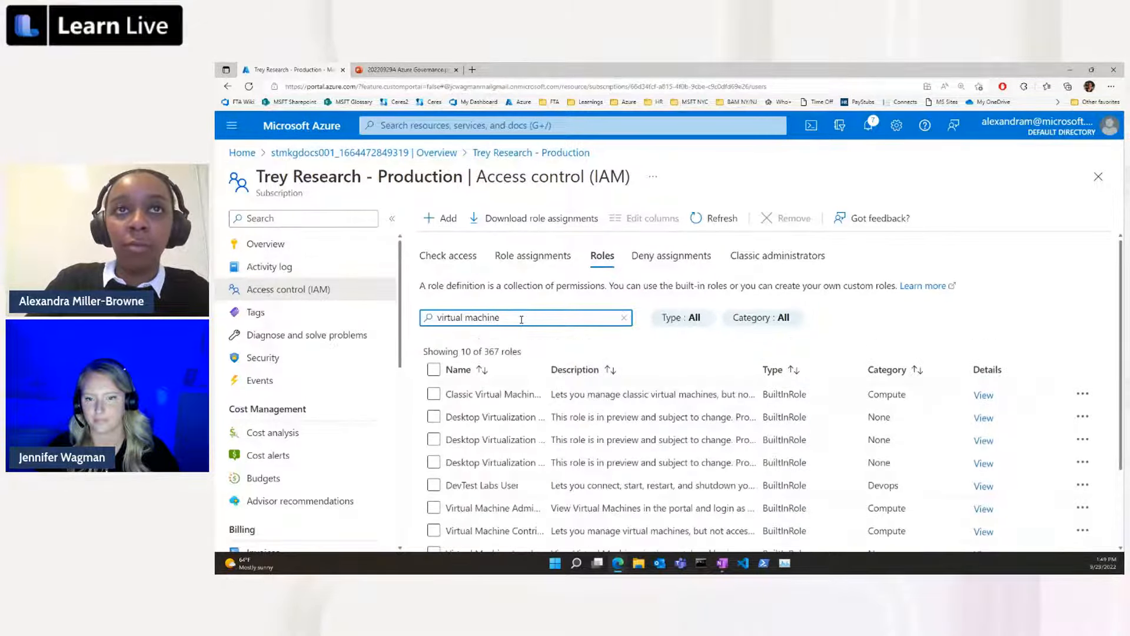
pyautogui.write('oper')
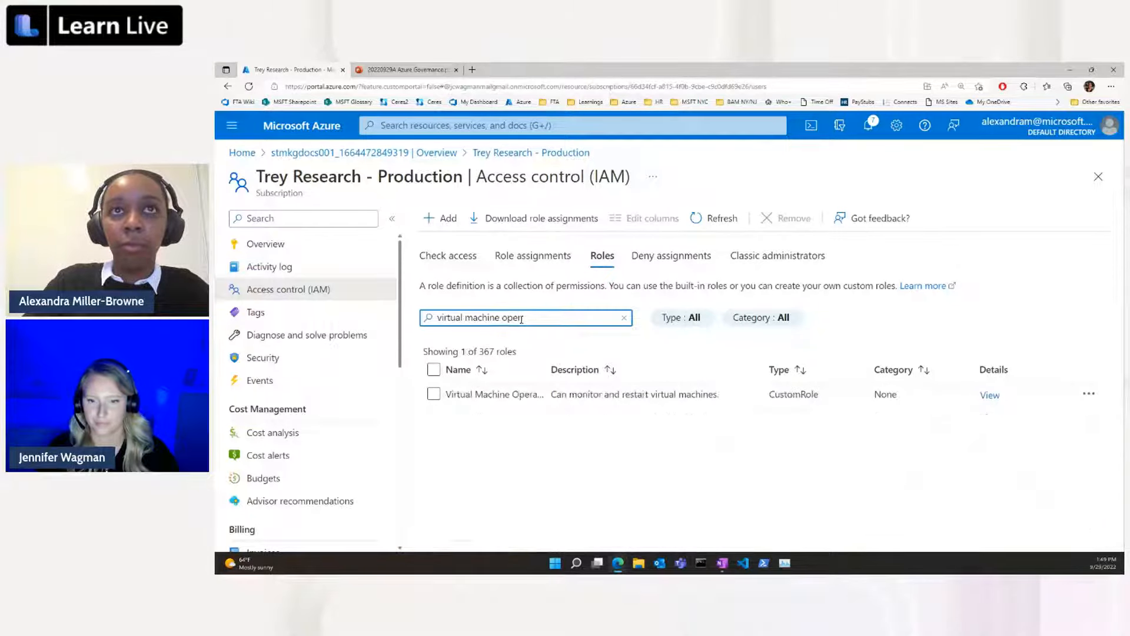
pyautogui.click(436, 395)
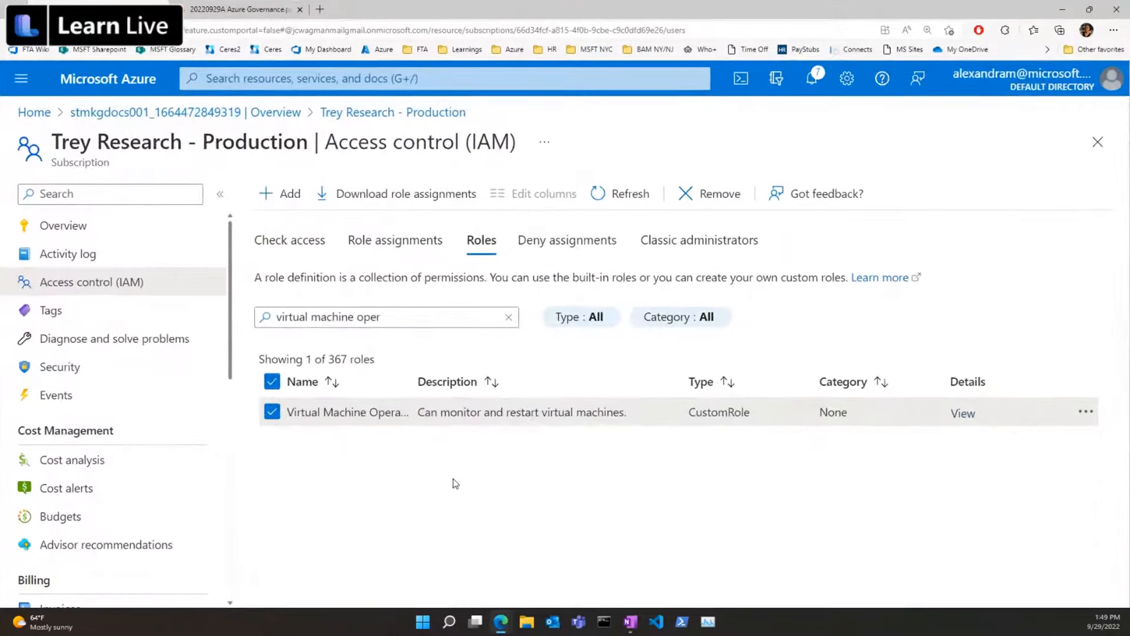
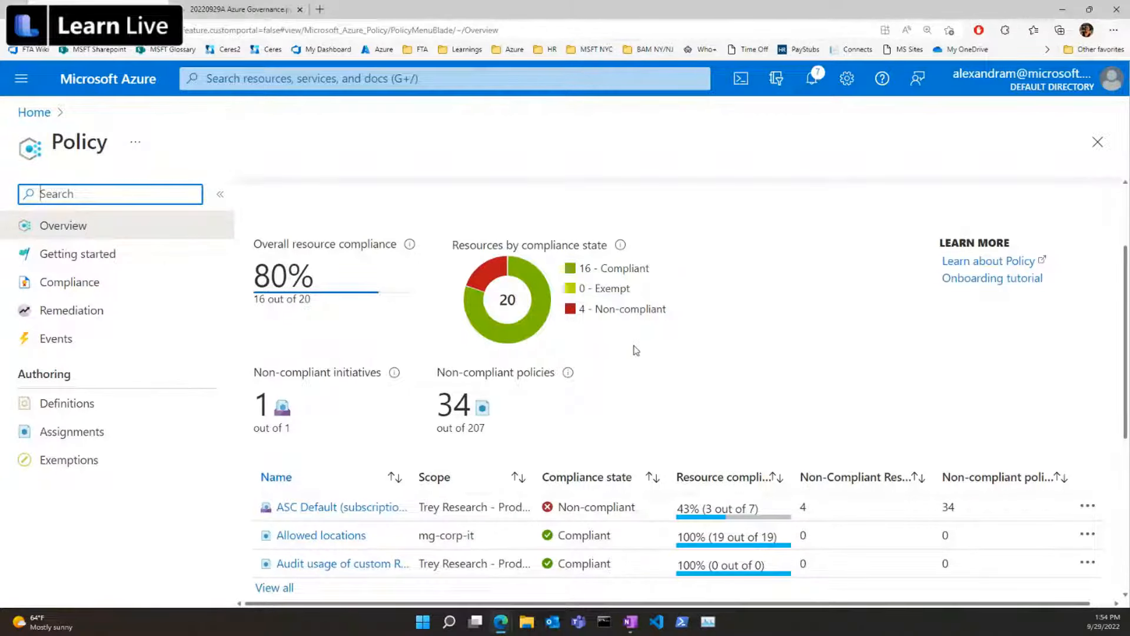
# Review the policy compliance overview and open the list of policy definitions.
pyautogui.scroll(-1, 728, 388)
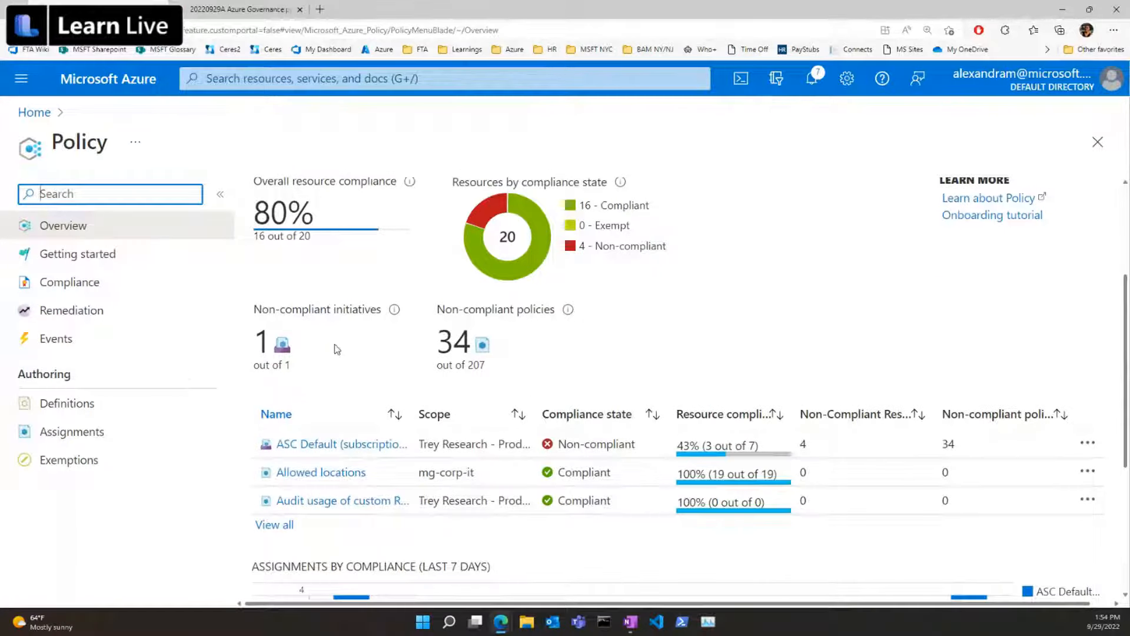
pyautogui.scroll(-1, 392, 373)
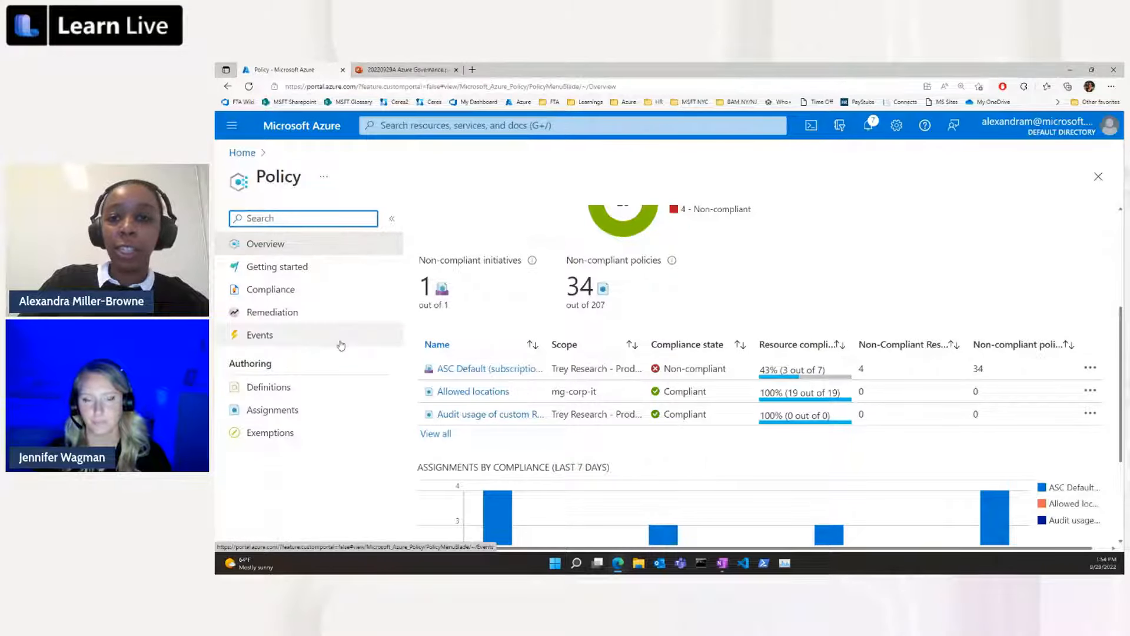
pyautogui.click(321, 389)
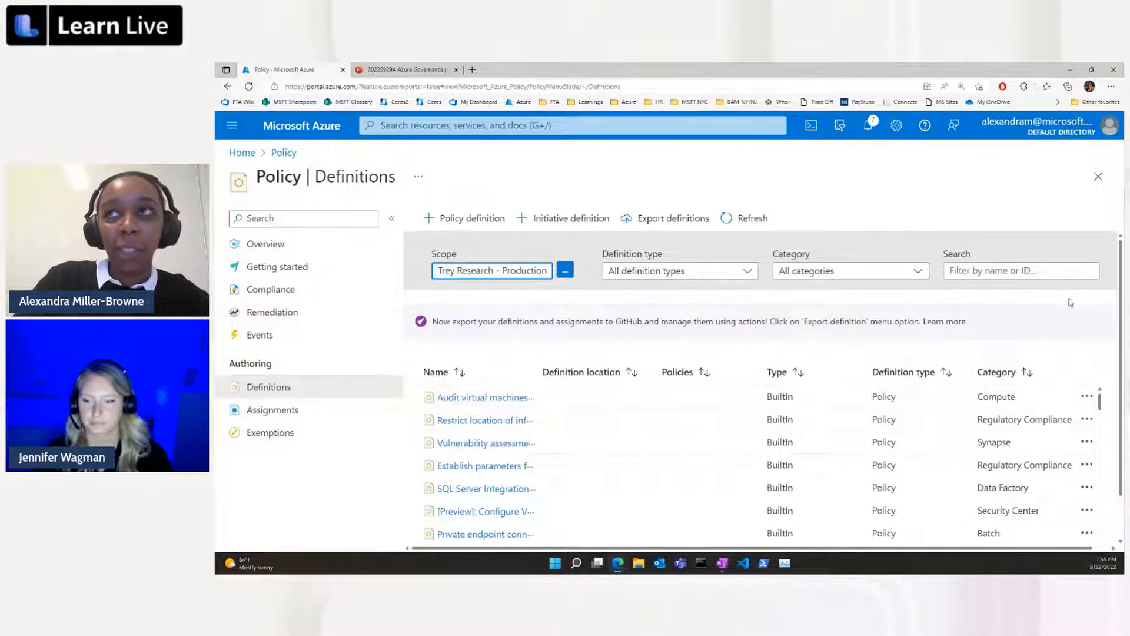
# Search the policy definitions for "require a tag" and open "Require a tag and its value on resources".
pyautogui.click(998, 273)
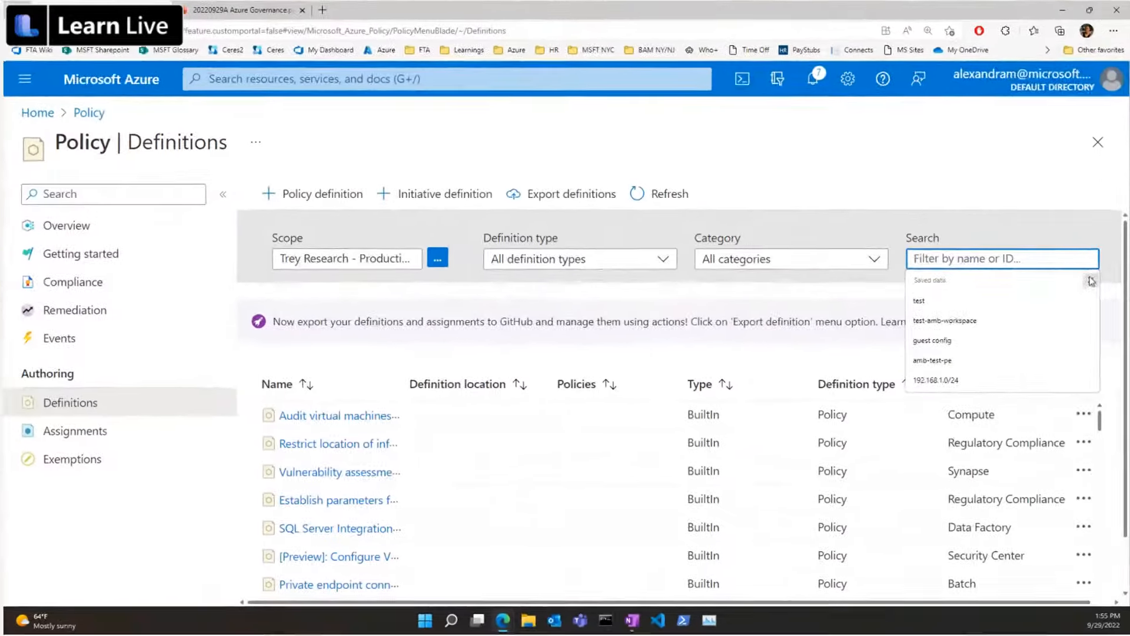
pyautogui.click(1092, 288)
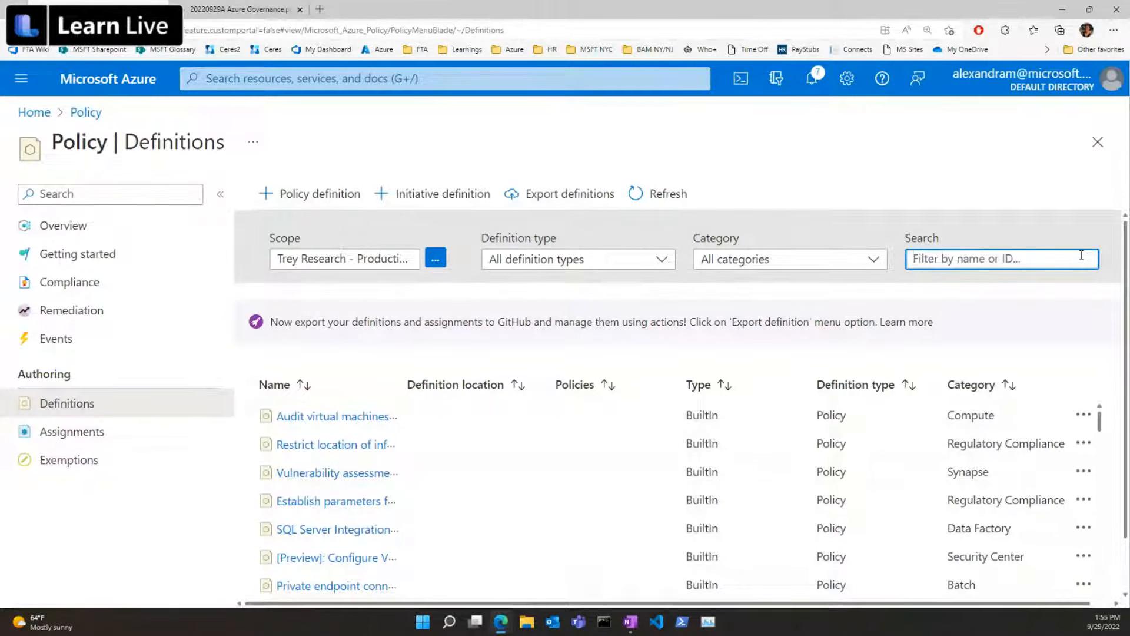
pyautogui.write('rec')
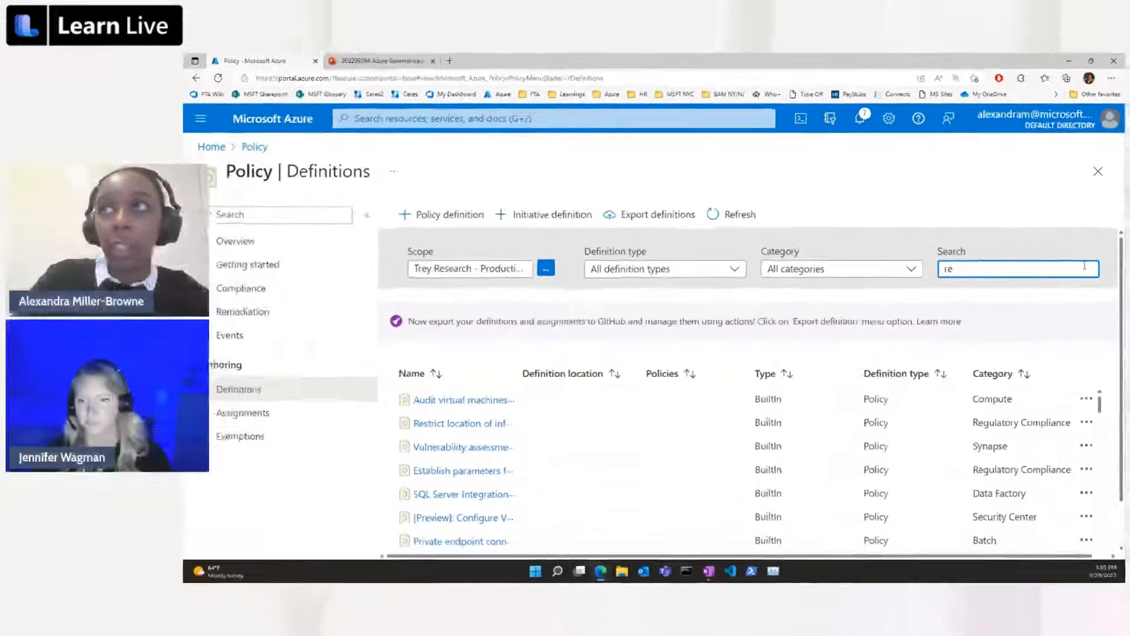
pyautogui.write('uire')
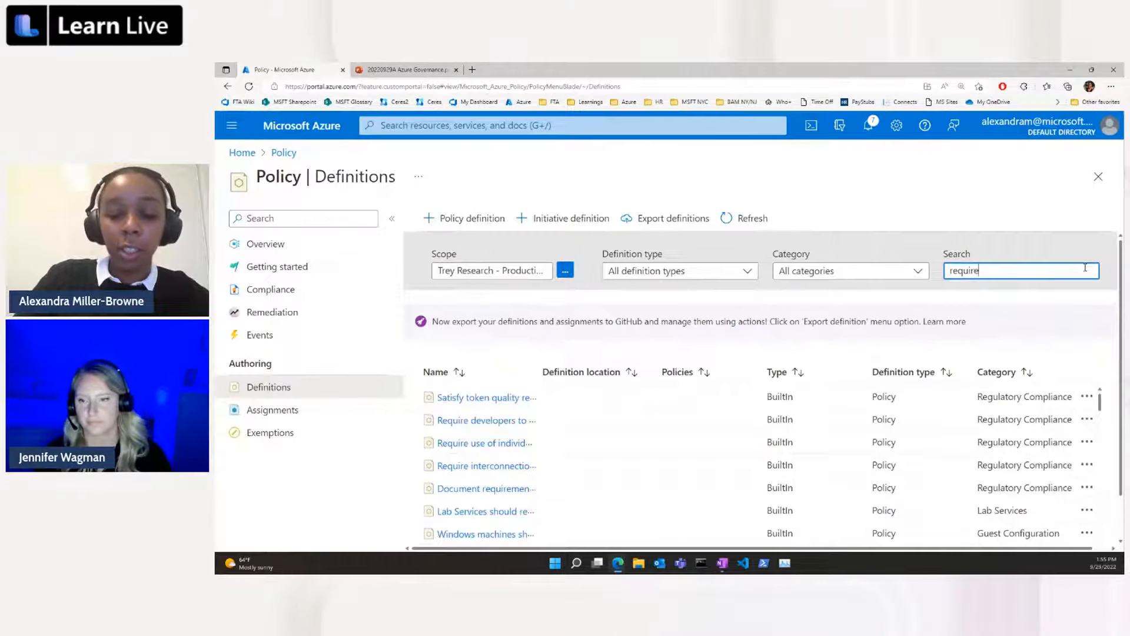
pyautogui.write(' a tag')
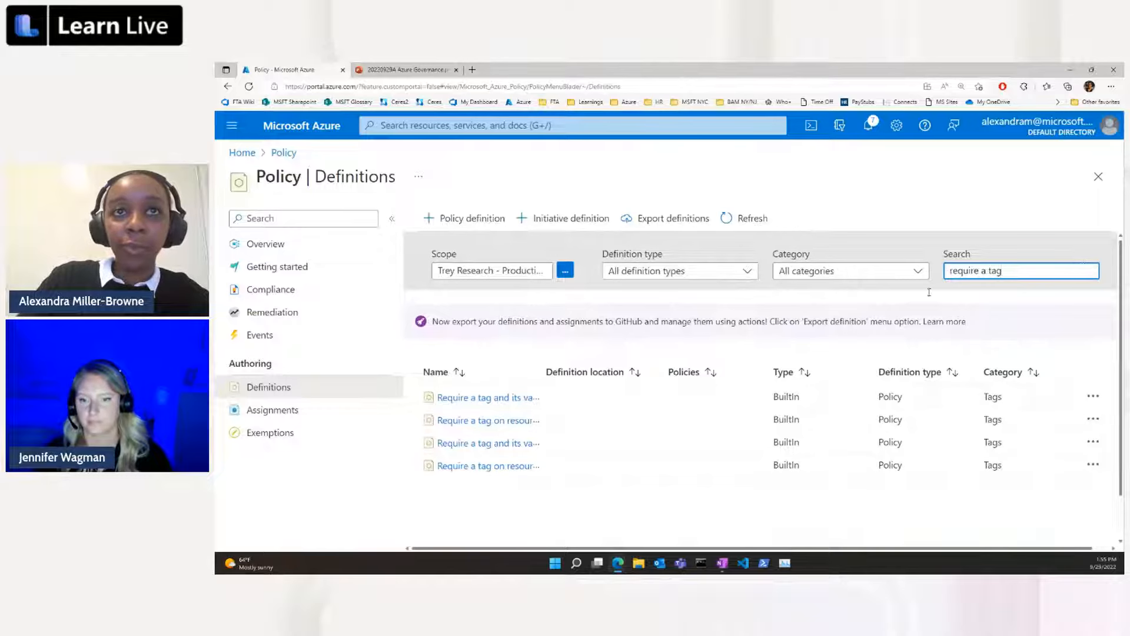
pyautogui.click(490, 397)
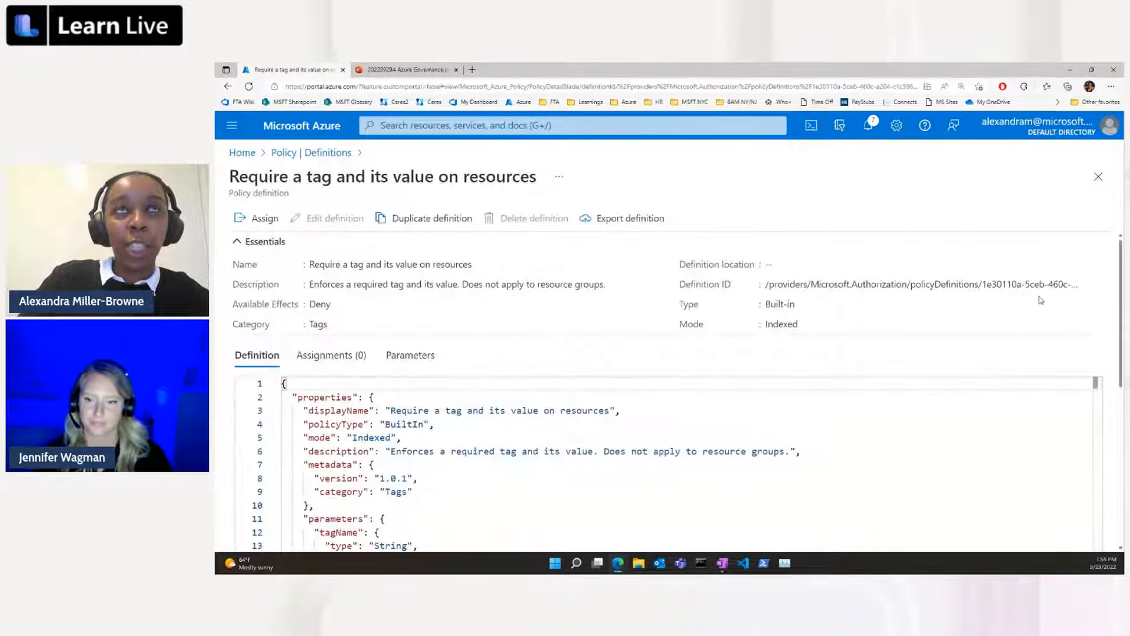
# Examine the policy definition's JSON, including its tag name and tag value parameters, policy rule and effect.
pyautogui.scroll(-3, 996, 347)
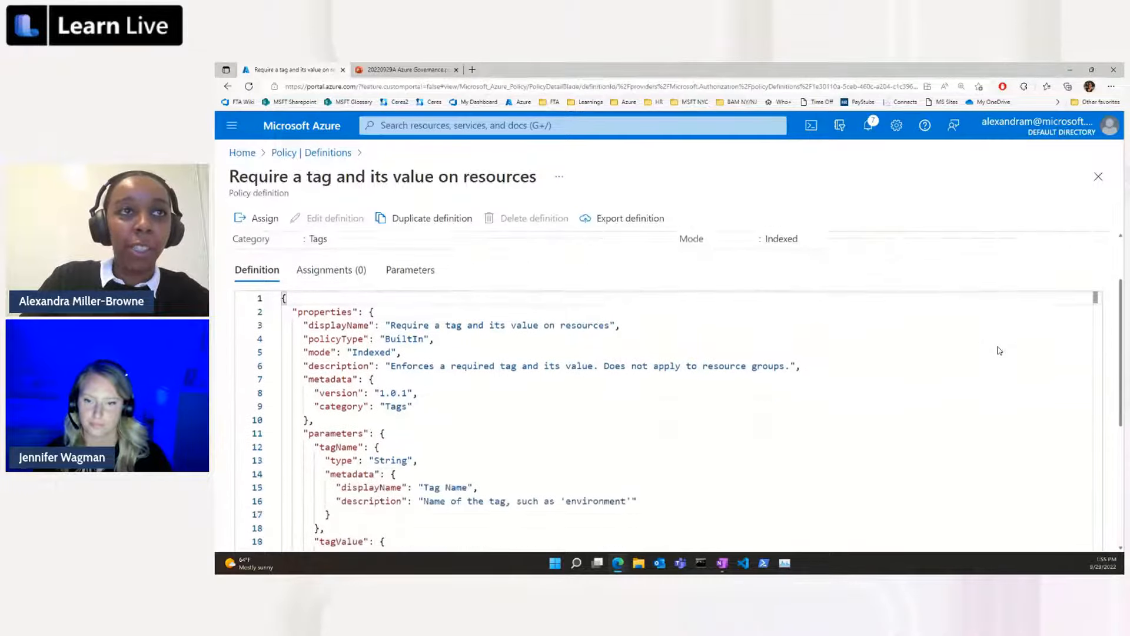
pyautogui.scroll(1, 999, 350)
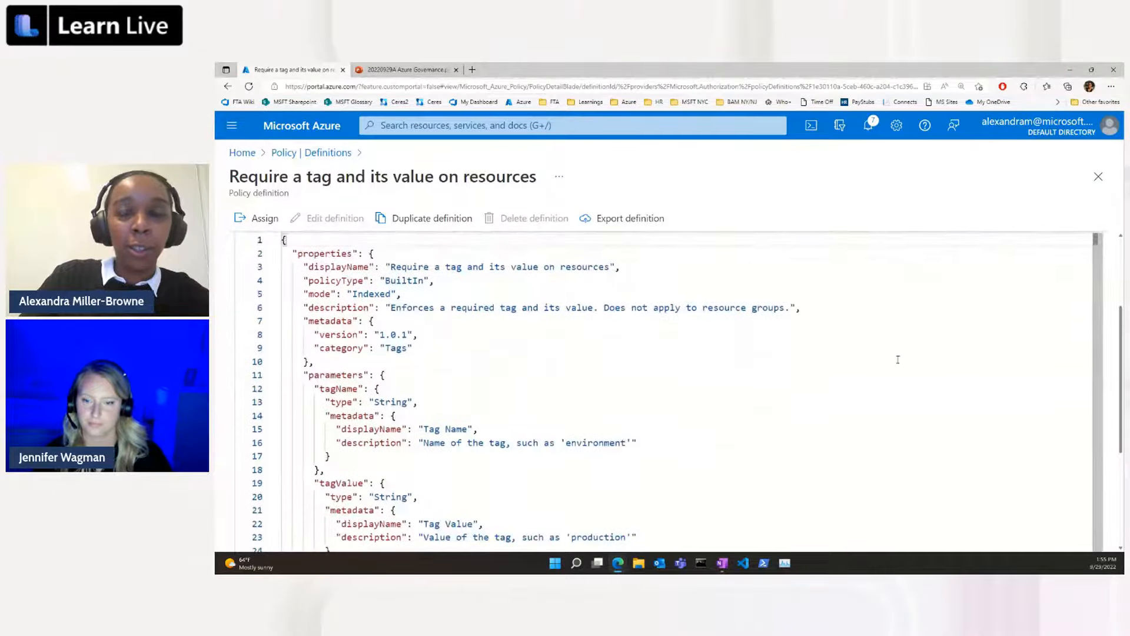
pyautogui.scroll(-1, 415, 366)
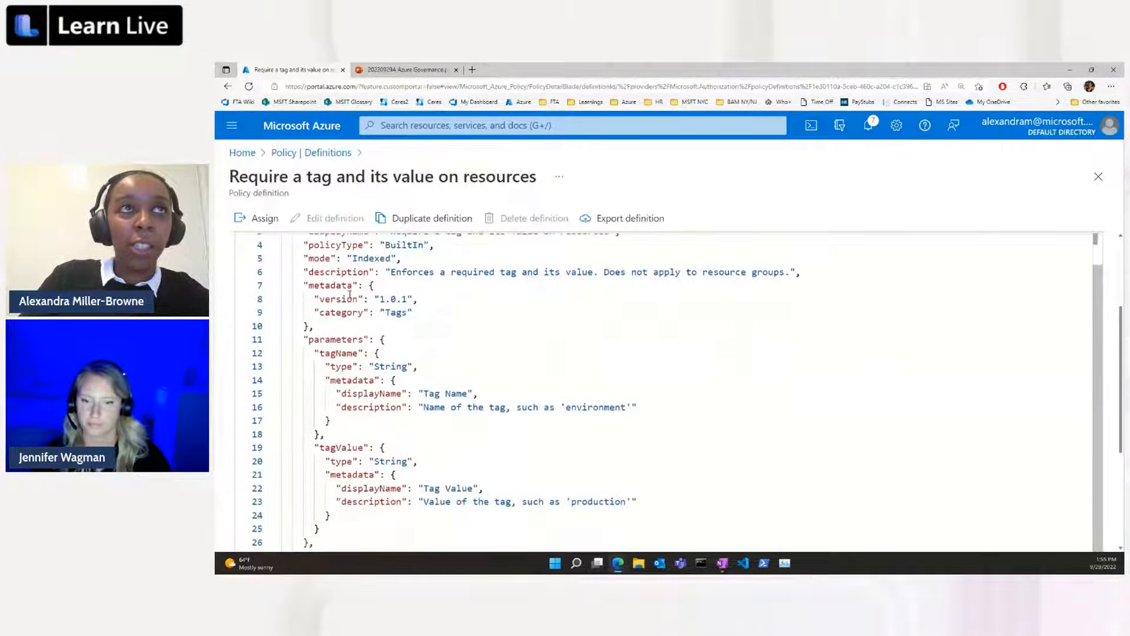
pyautogui.scroll(1, 468, 326)
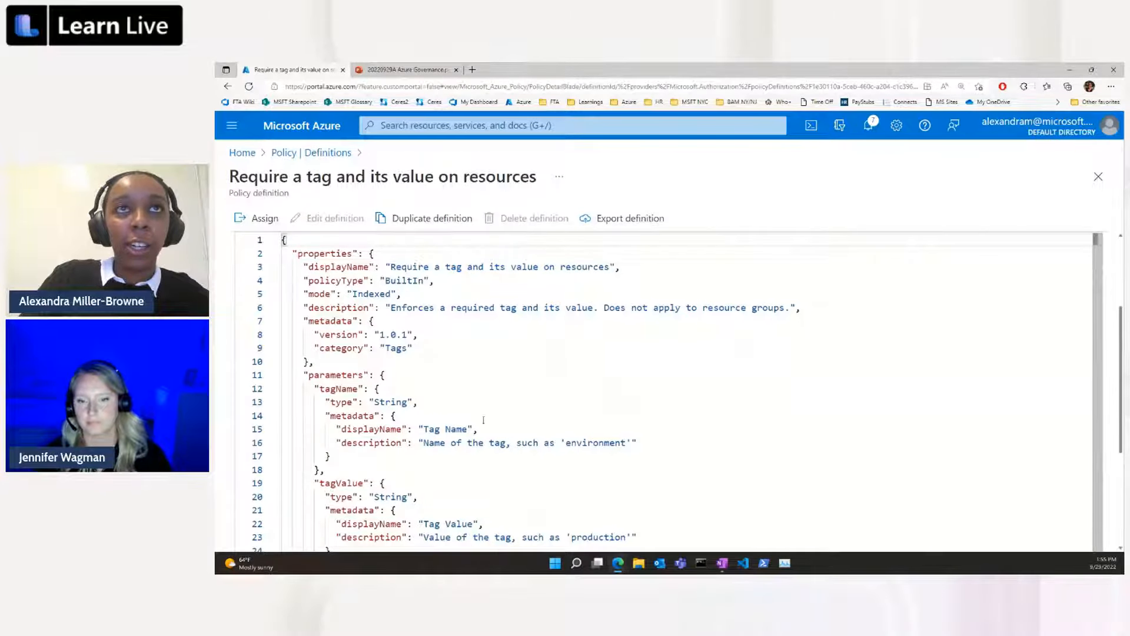
pyautogui.scroll(-1, 361, 370)
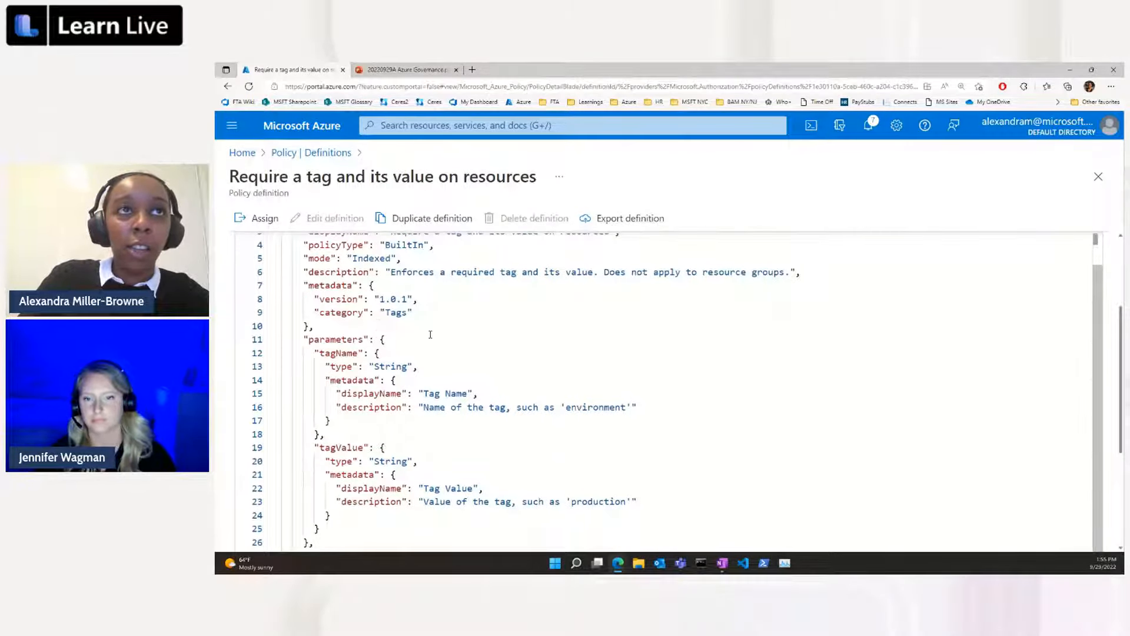
pyautogui.scroll(-1, 430, 335)
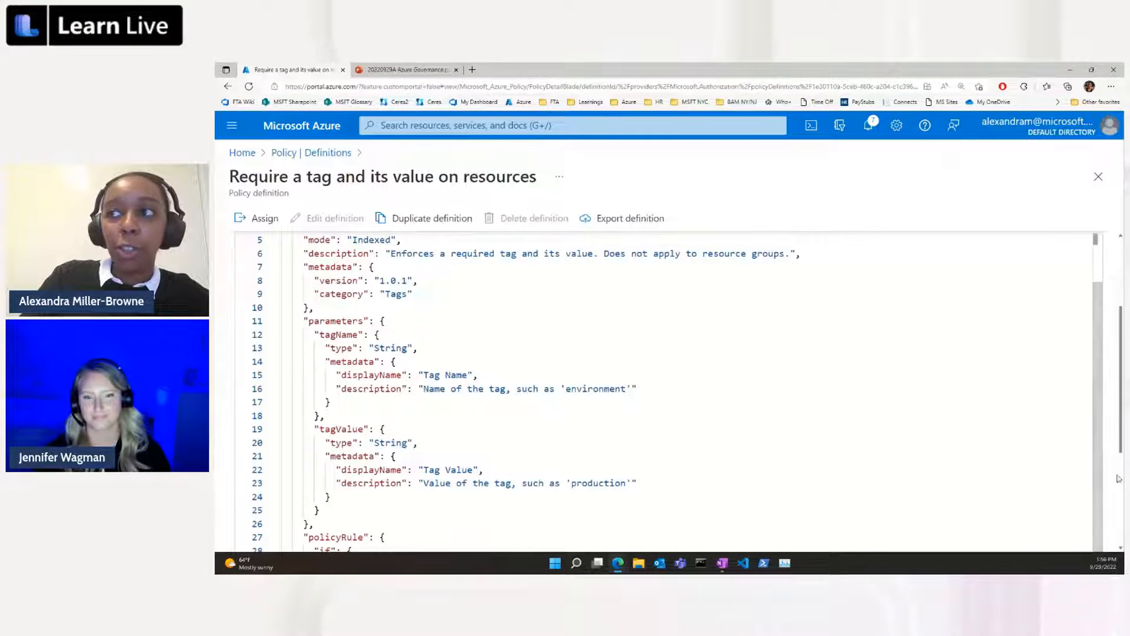
pyautogui.scroll(-5, 1110, 483)
pyautogui.scroll(-1, 1110, 484)
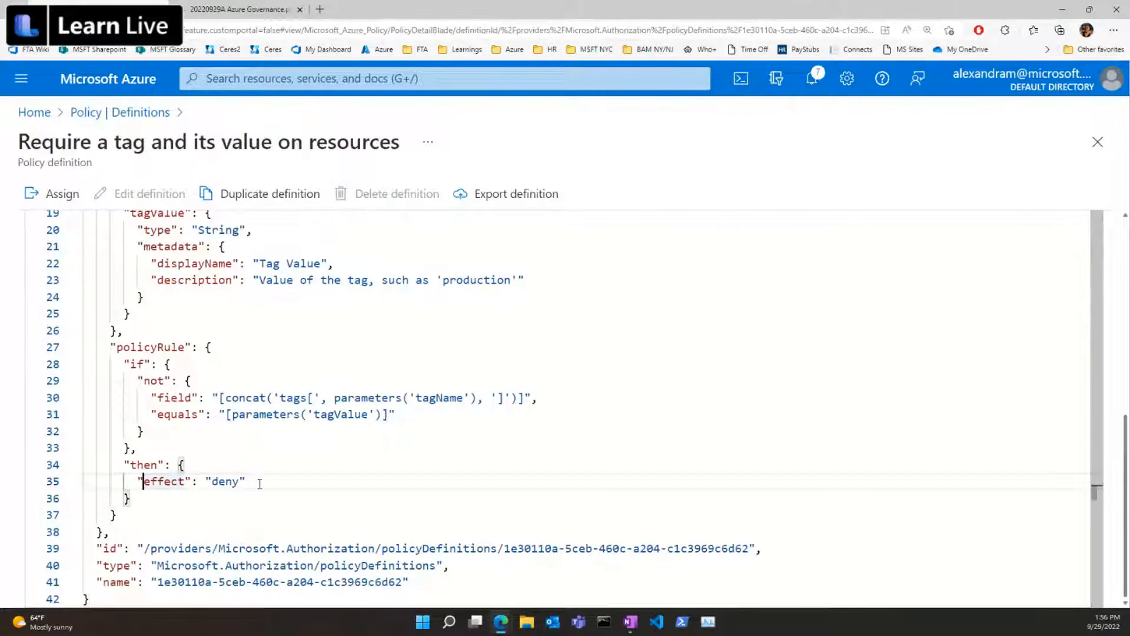
pyautogui.moveTo(247, 480); pyautogui.dragTo(123, 481)
pyautogui.click(285, 482)
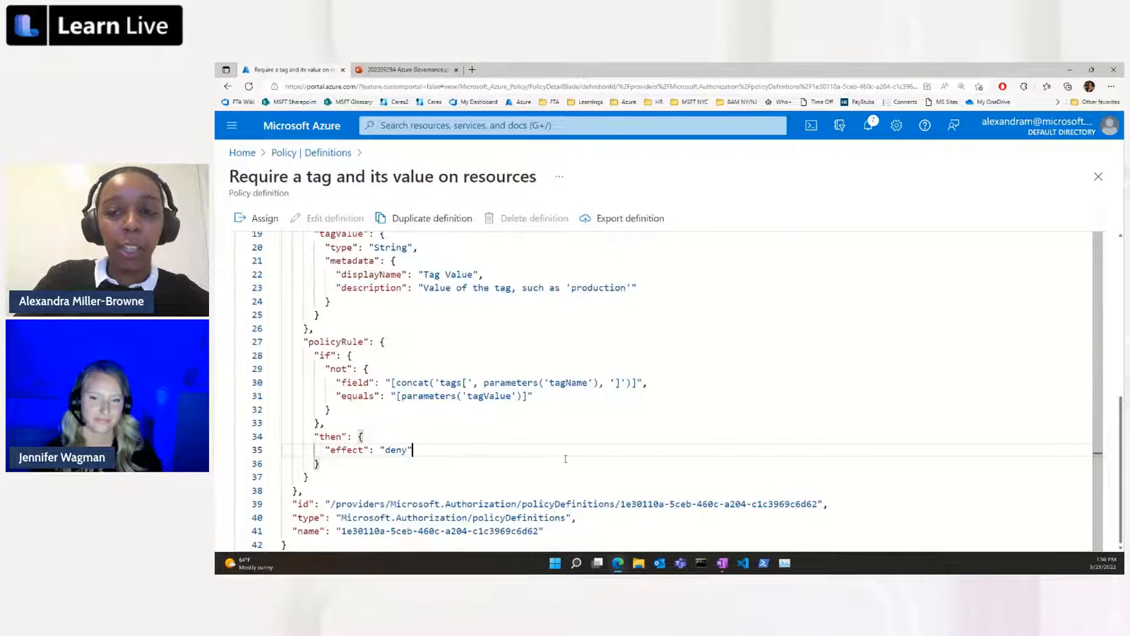
pyautogui.scroll(2, 414, 389)
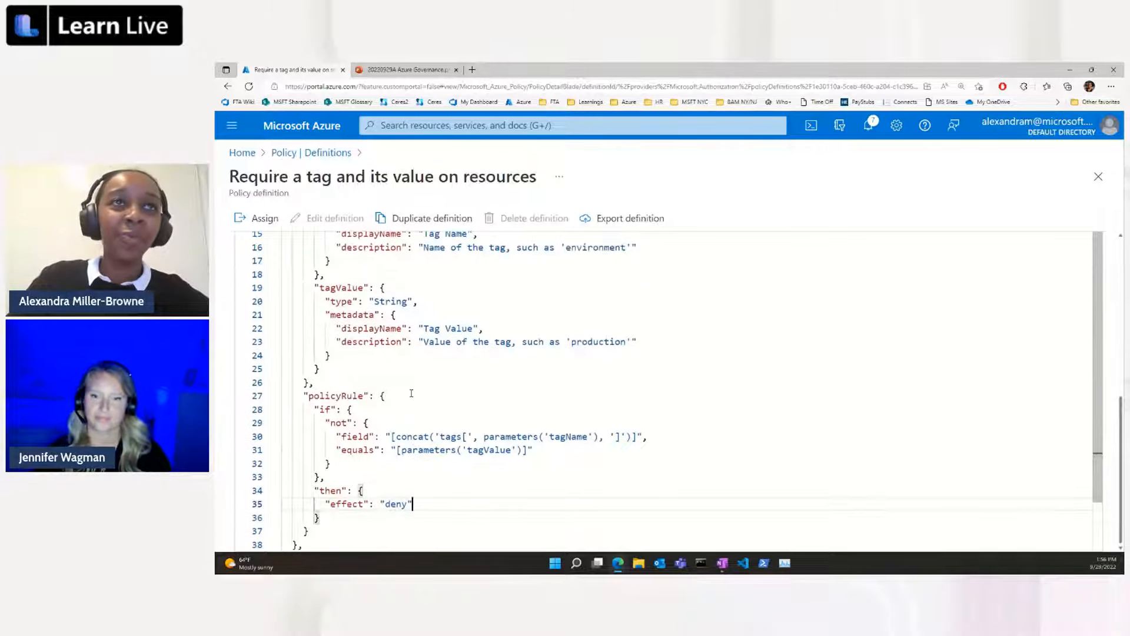
# Start assigning the tag policy and set its scope to the Trey Research - Production subscription.
pyautogui.click(243, 221)
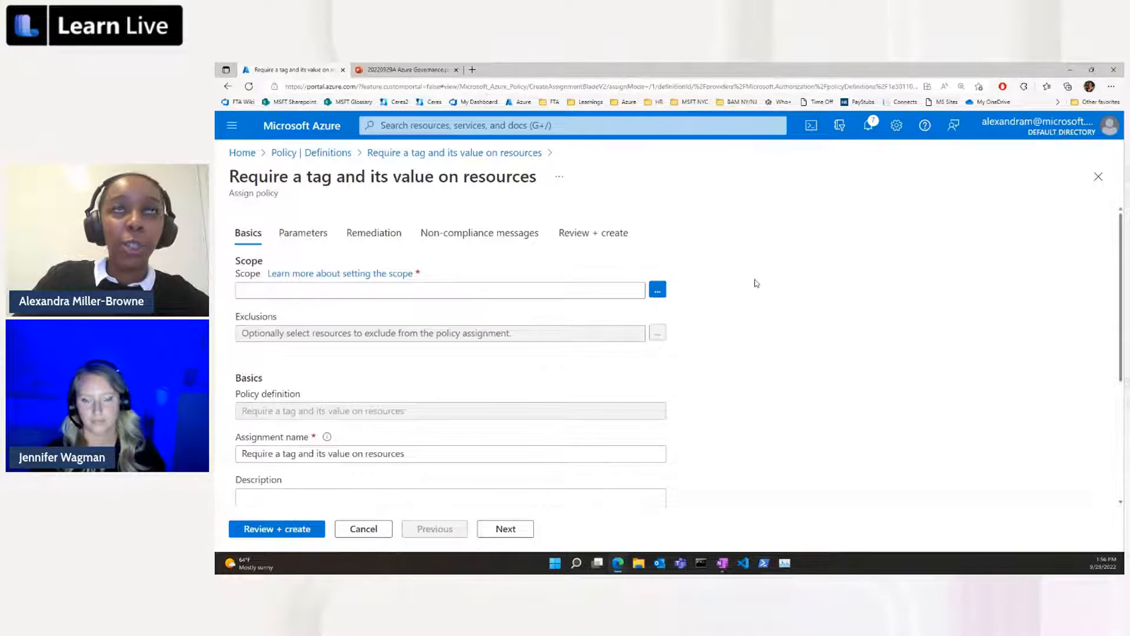
pyautogui.scroll(-1, 759, 286)
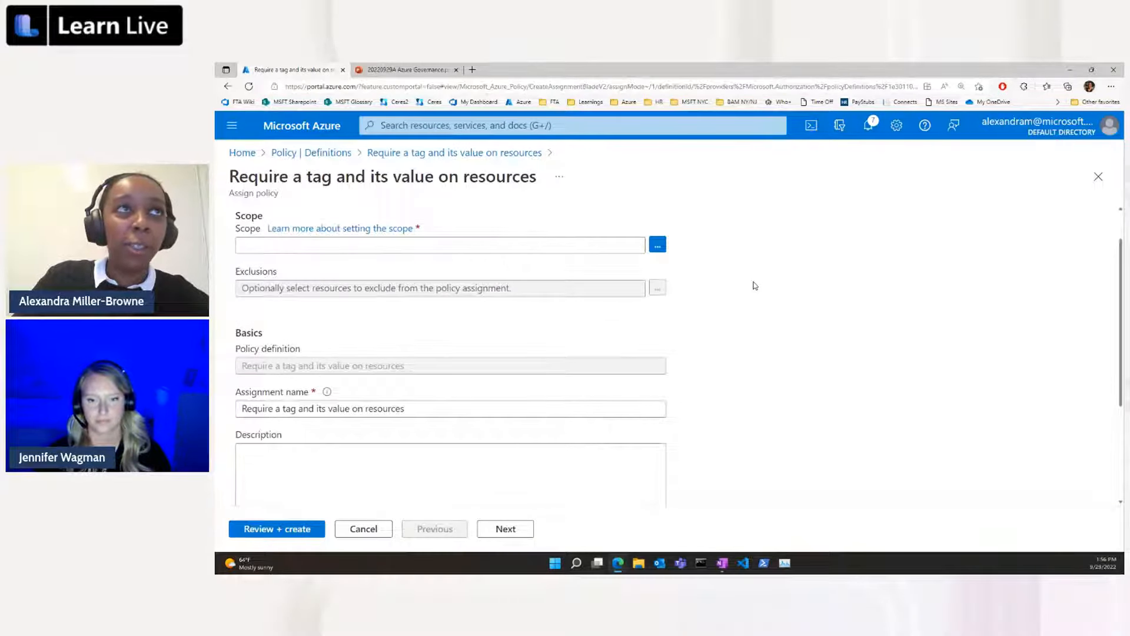
pyautogui.click(605, 244)
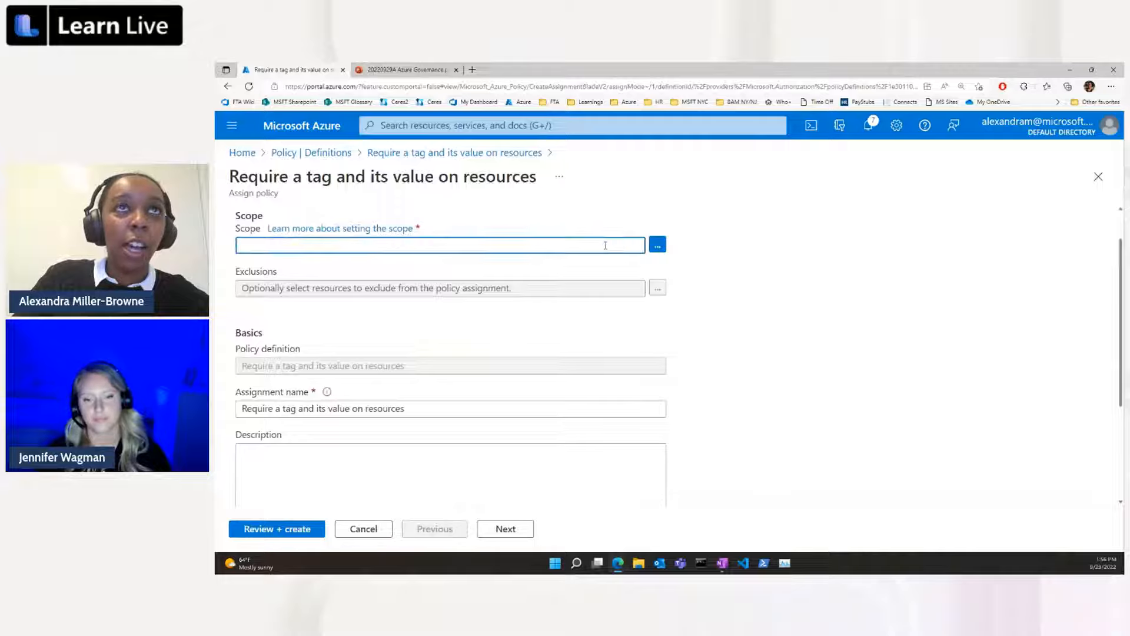
pyautogui.click(657, 245)
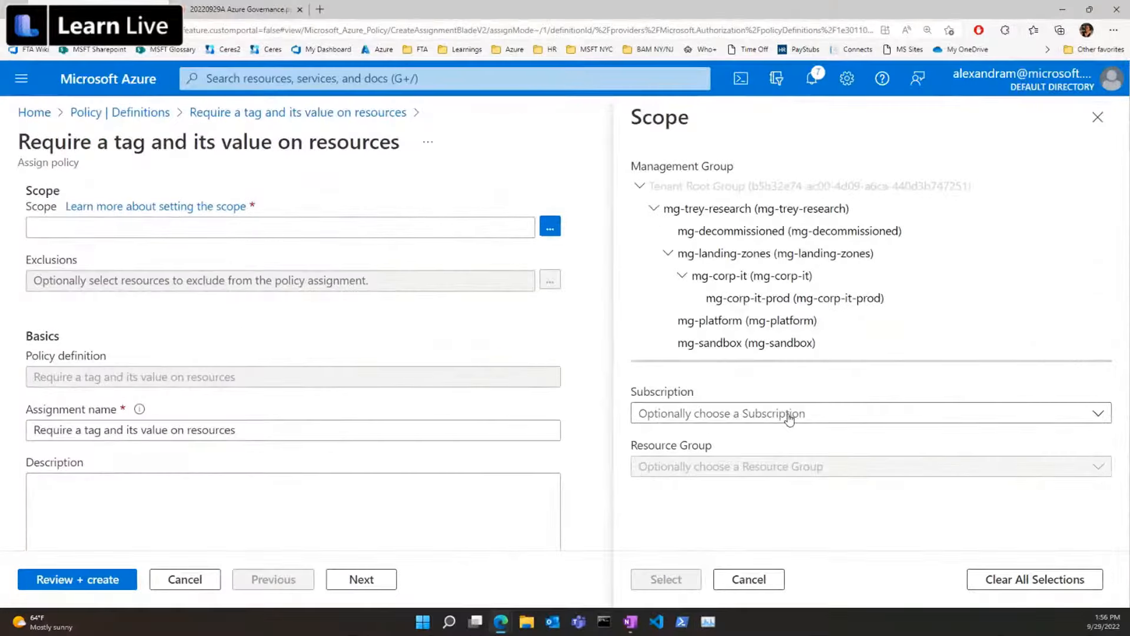
pyautogui.click(865, 397)
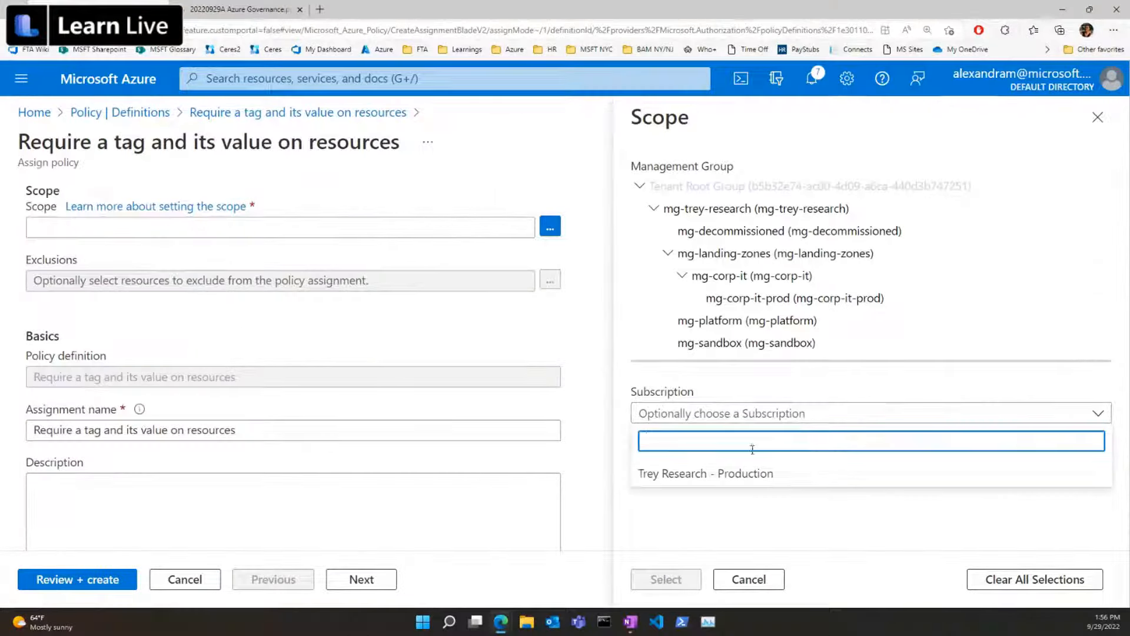
pyautogui.click(749, 476)
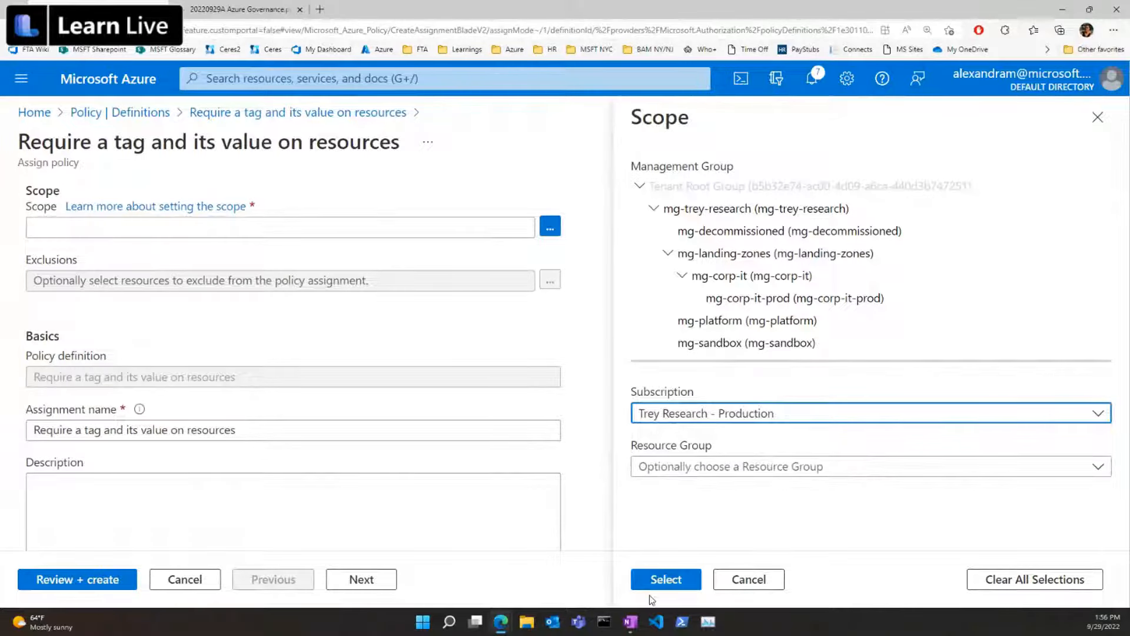
pyautogui.click(660, 581)
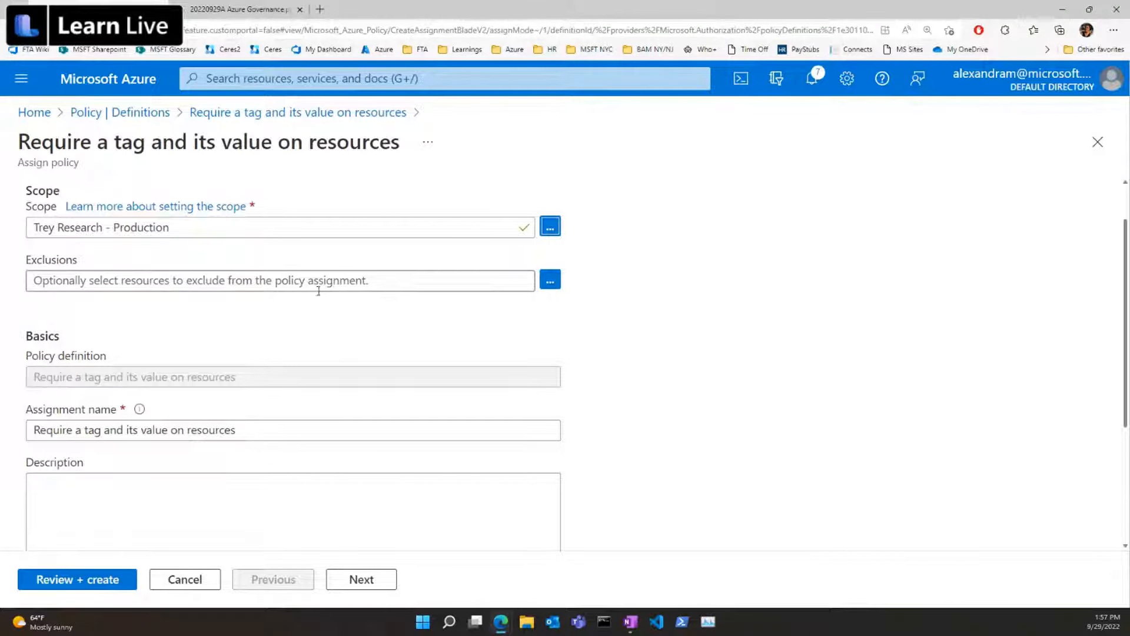
# Keep the assignment's default basics and set the required tag name to Env and the tag value to Prod.
pyautogui.scroll(-1, 319, 289)
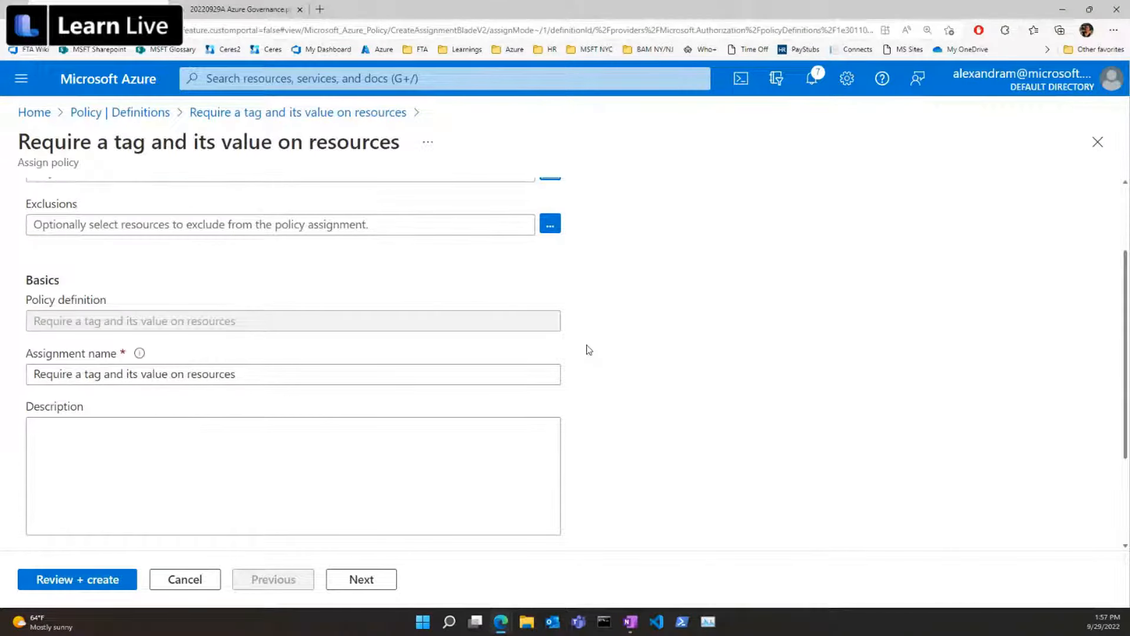
pyautogui.scroll(-1, 589, 350)
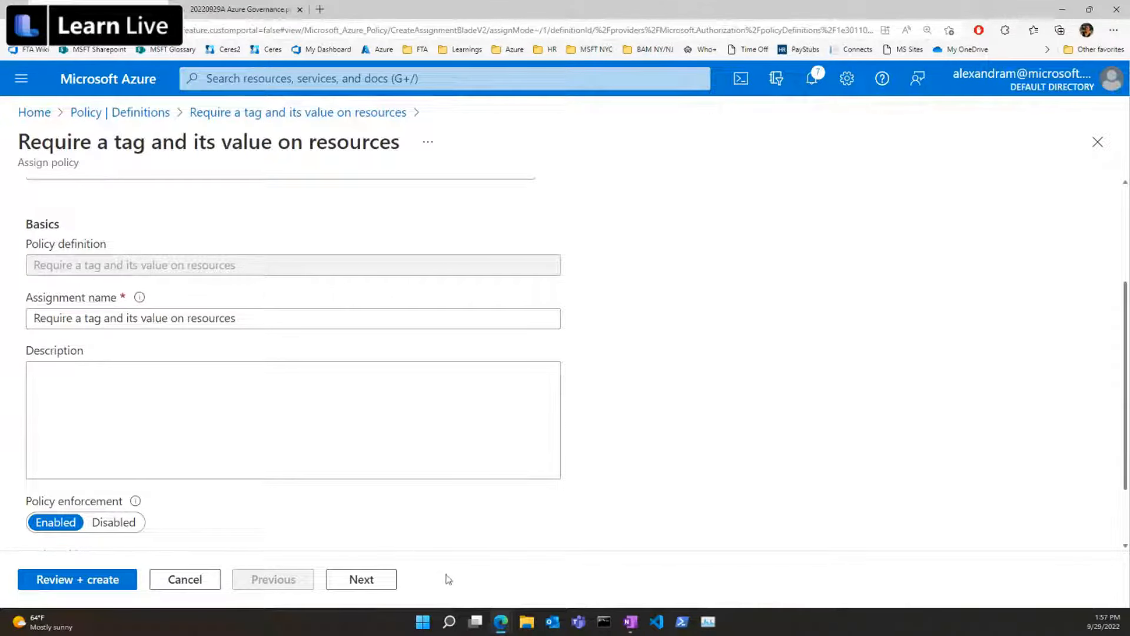
pyautogui.click(372, 582)
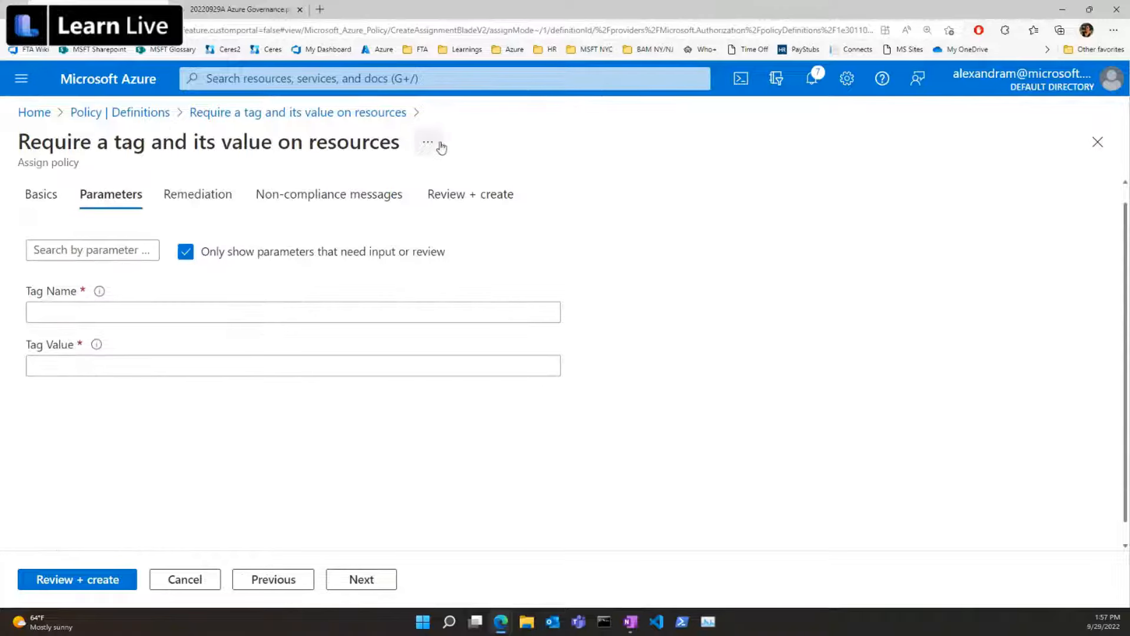
pyautogui.click(128, 312)
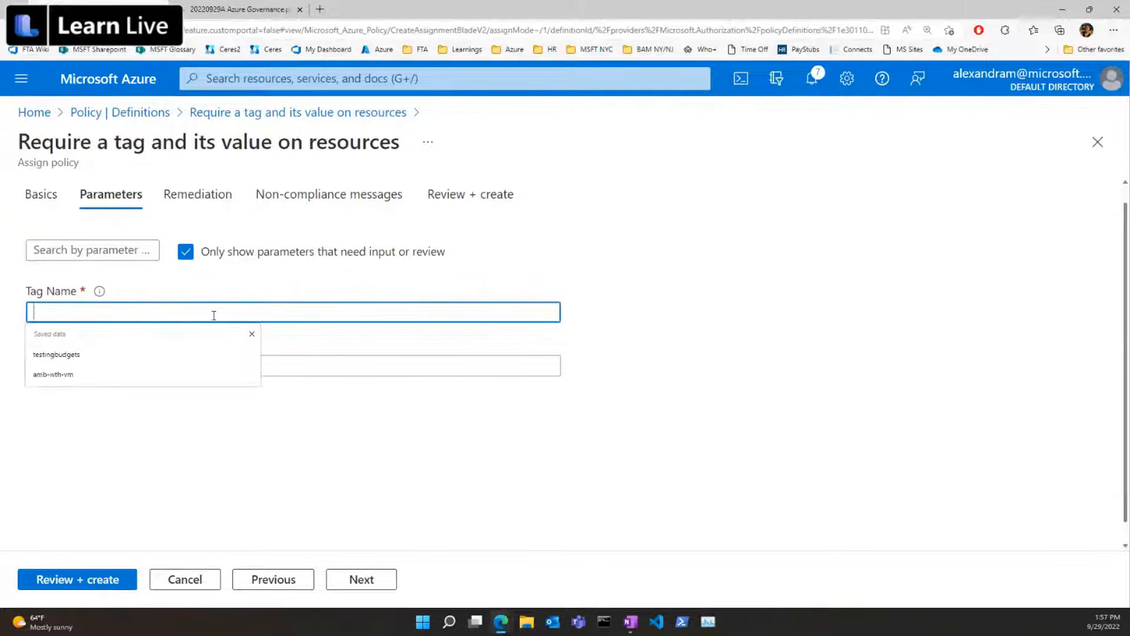
pyautogui.write('Env')
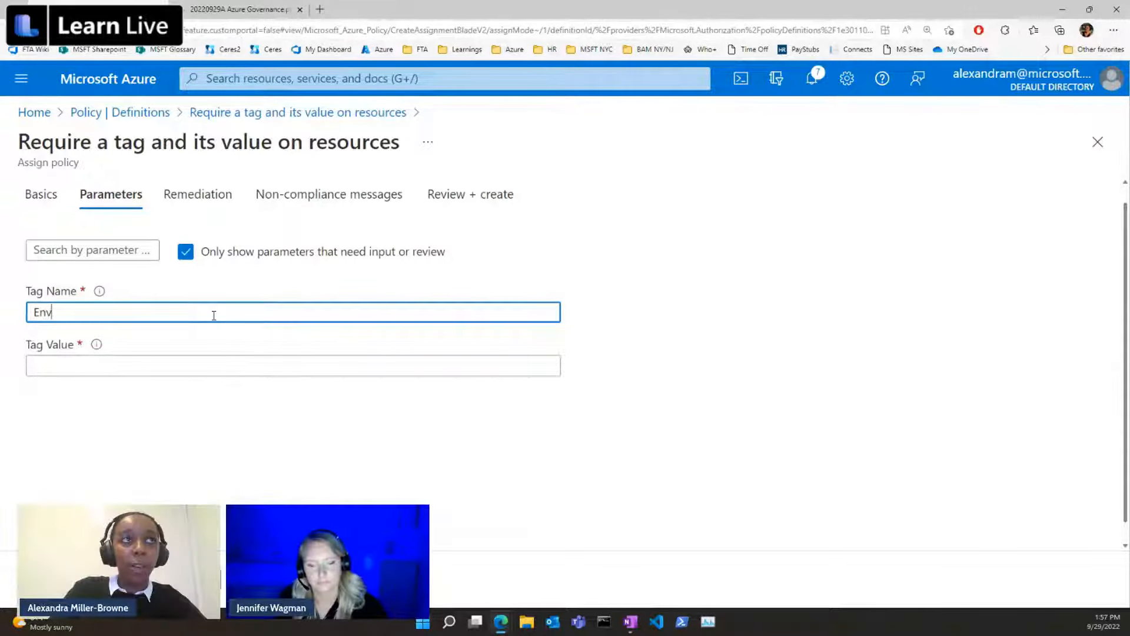
pyautogui.click(70, 364)
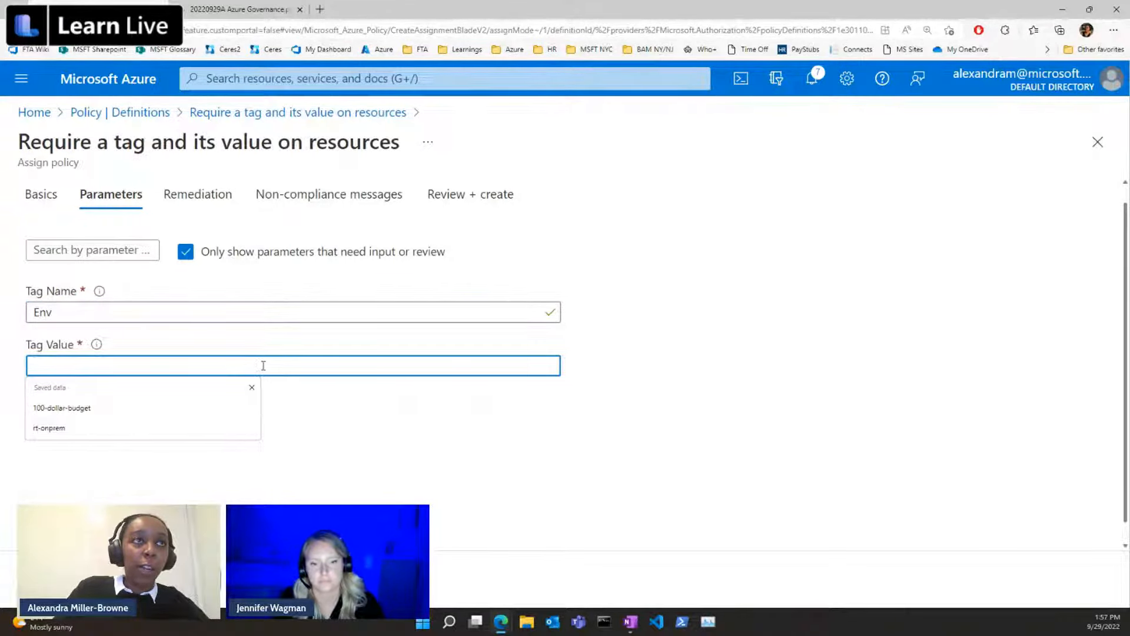
pyautogui.write('Prod')
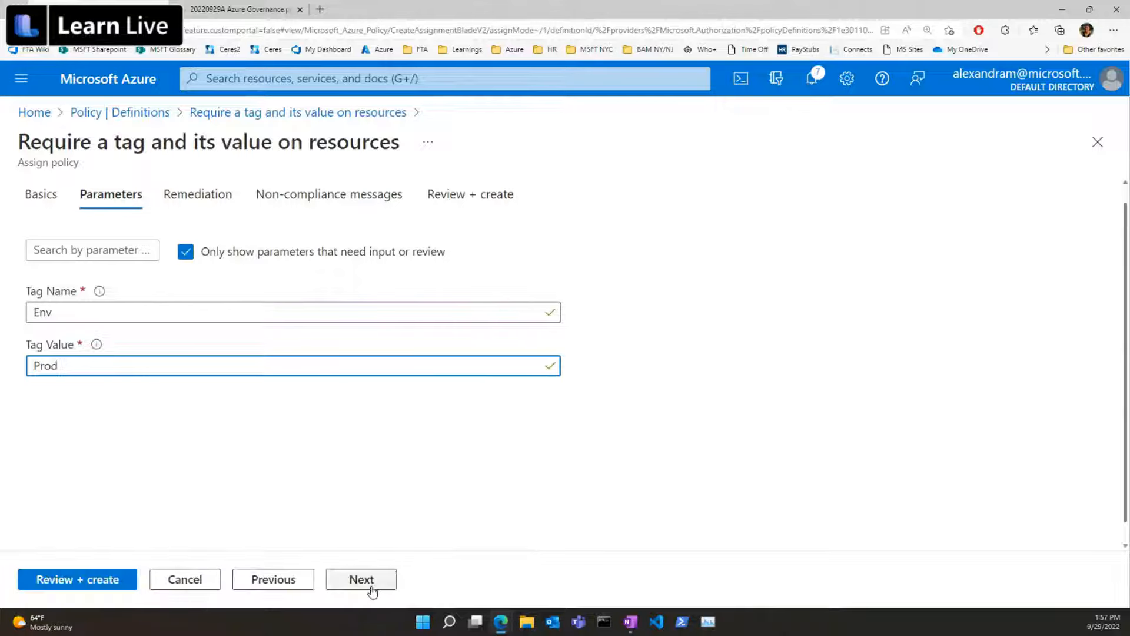
# Leave the remediation settings at their defaults and set the assignment's non-compliance message to "Env tag missing".
pyautogui.click(373, 590)
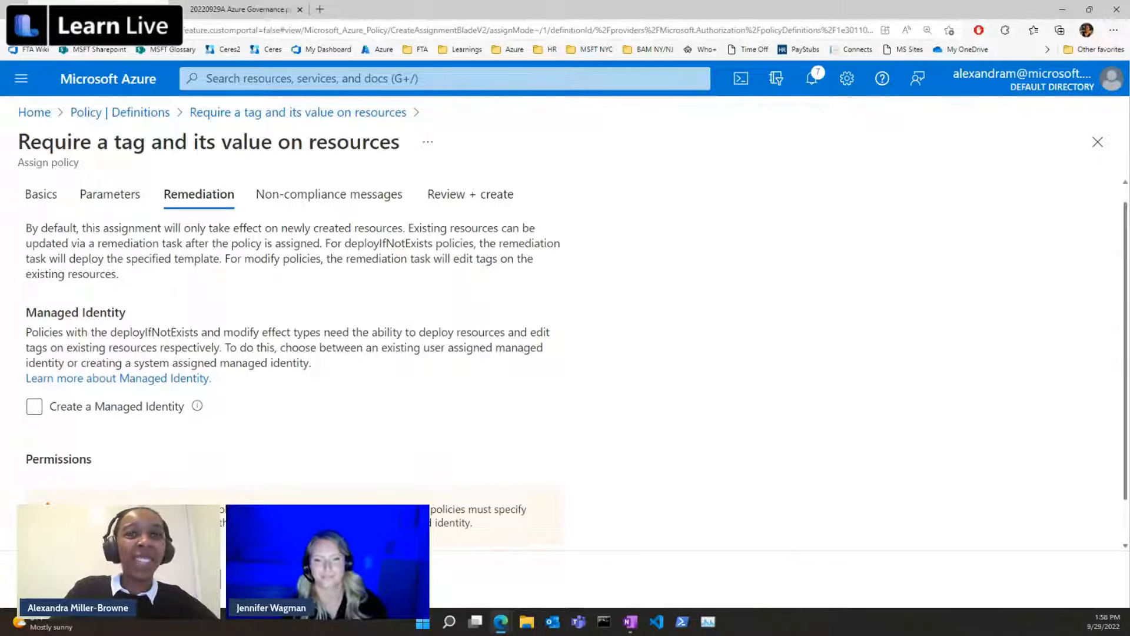
pyautogui.click(341, 579)
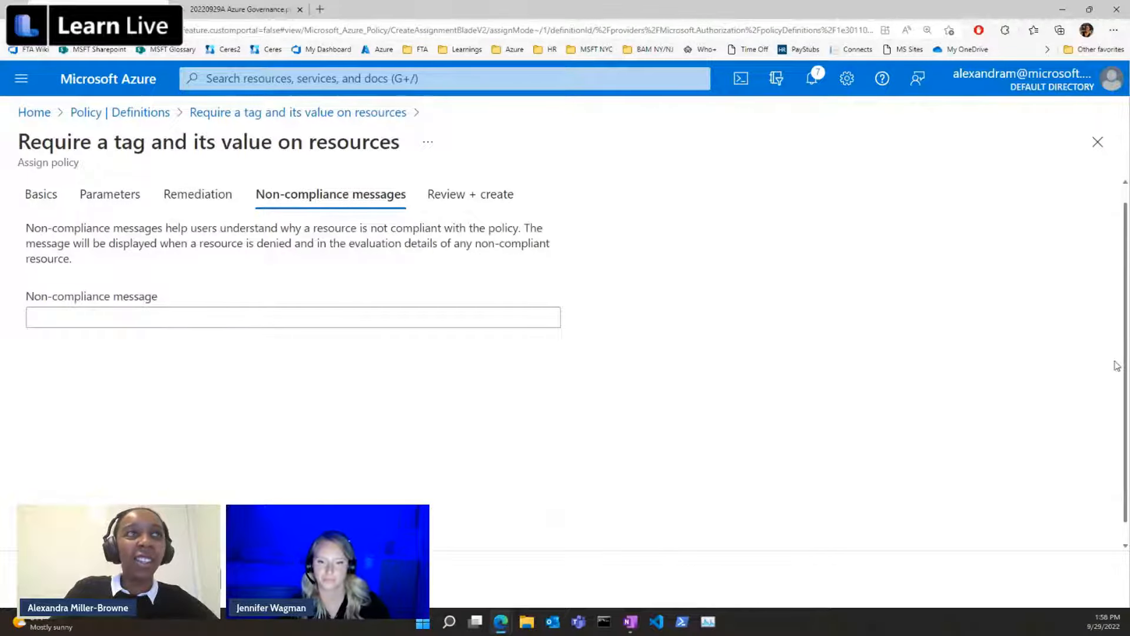
pyautogui.click(71, 314)
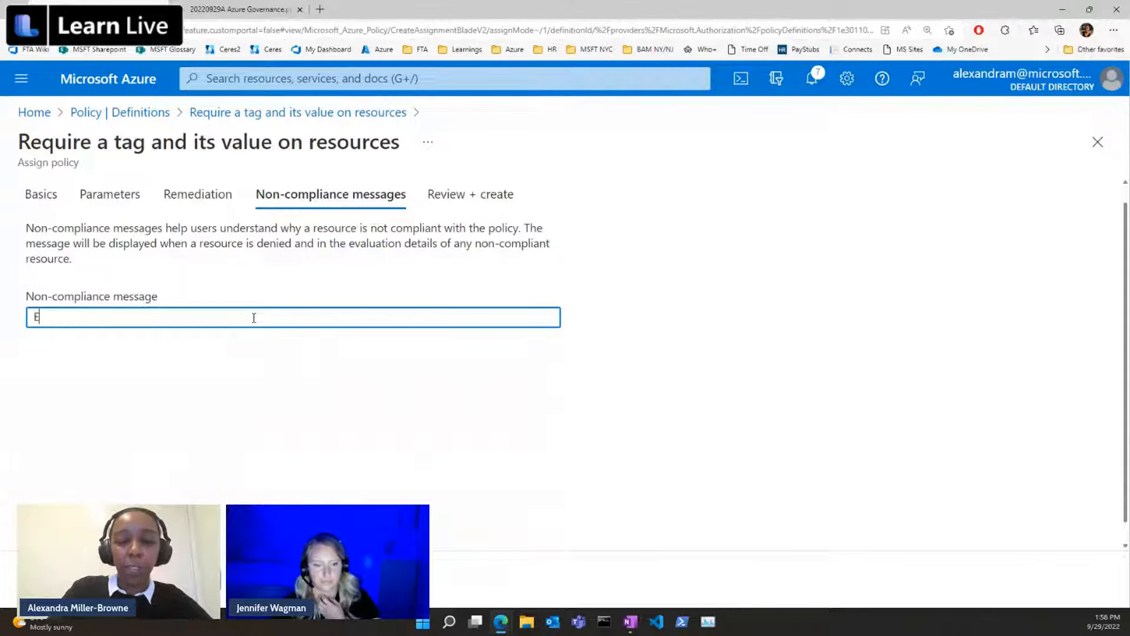
pyautogui.write('t')
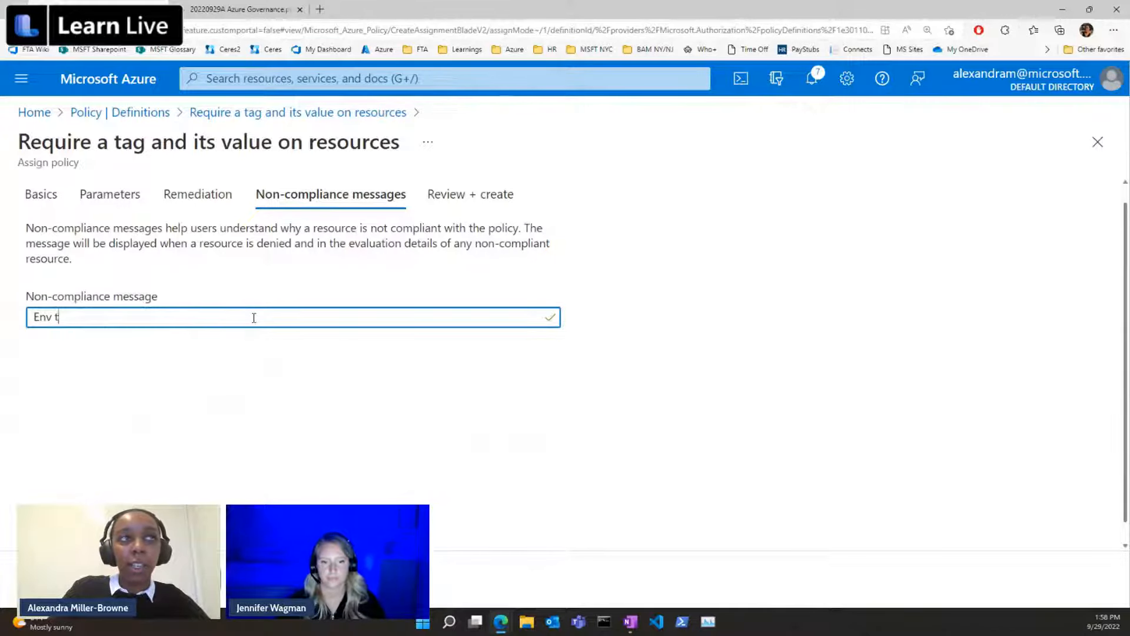
pyautogui.write('ag missing')
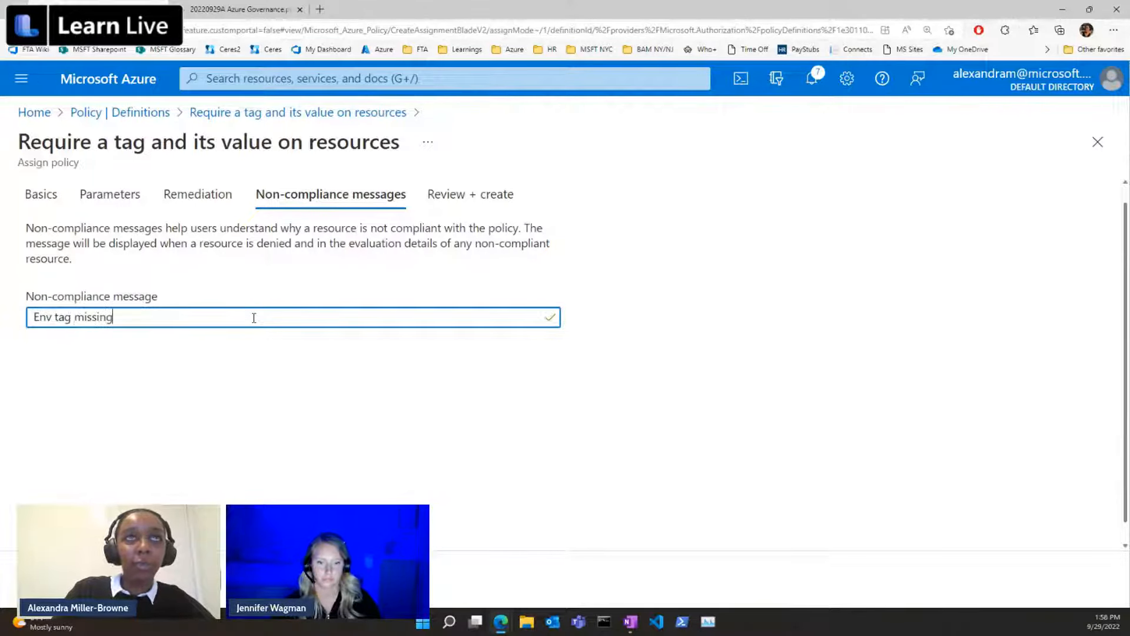
# Review the tag policy assignment's summary and create the assignment.
pyautogui.click(374, 585)
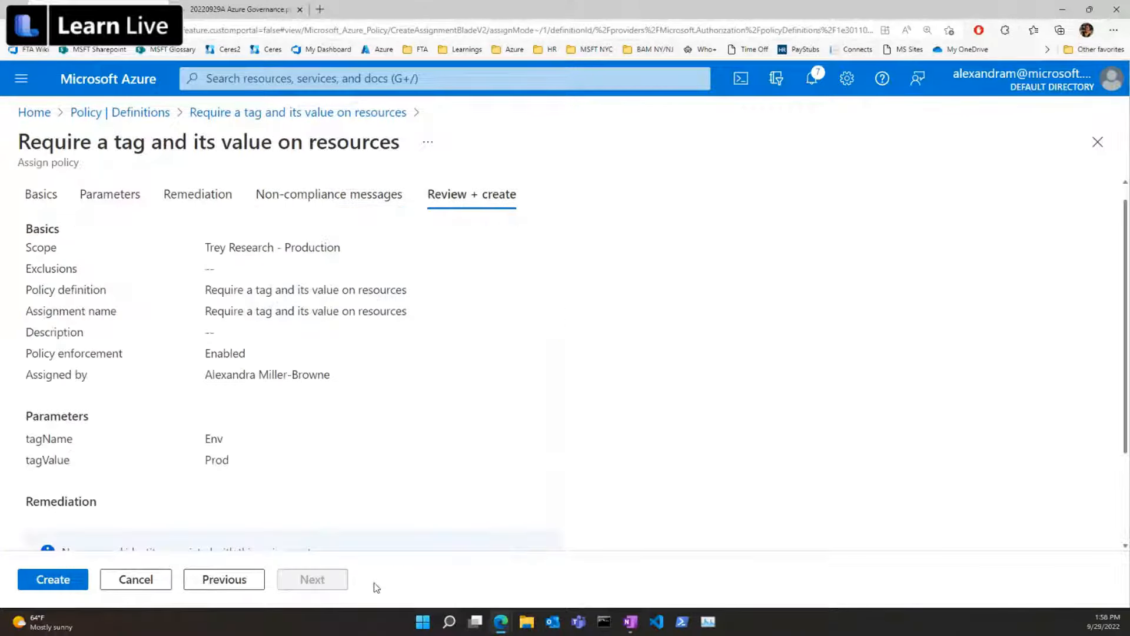
pyautogui.scroll(-2, 90, 532)
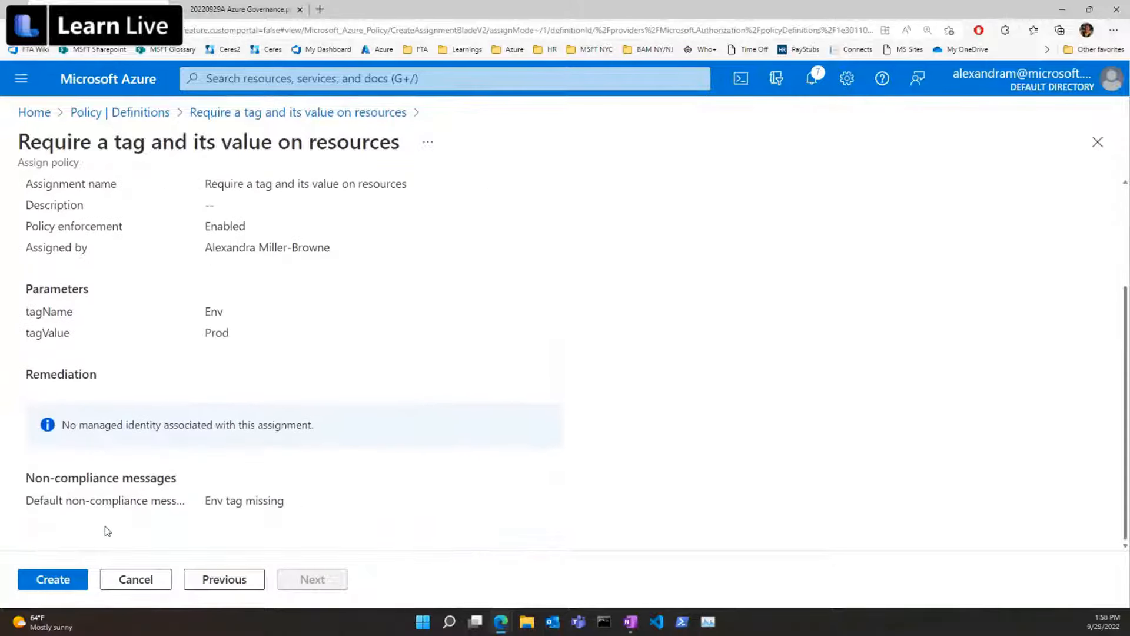
pyautogui.click(68, 584)
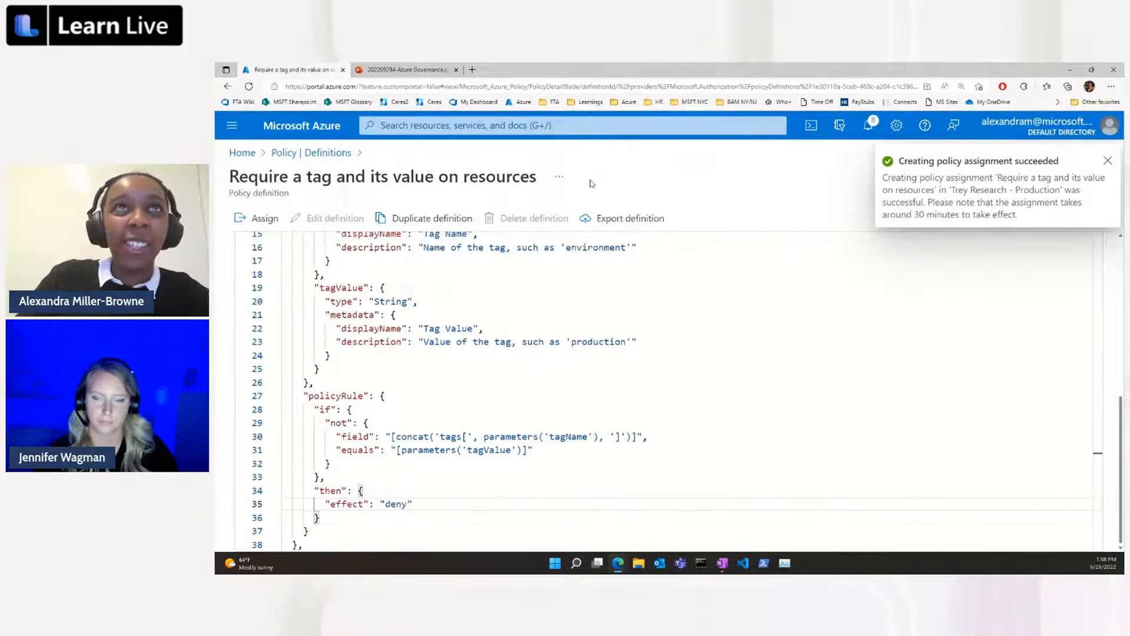
# Return to the policy definitions and check the list of policy assignments for the Trey Research - Production subscription.
pyautogui.click(347, 155)
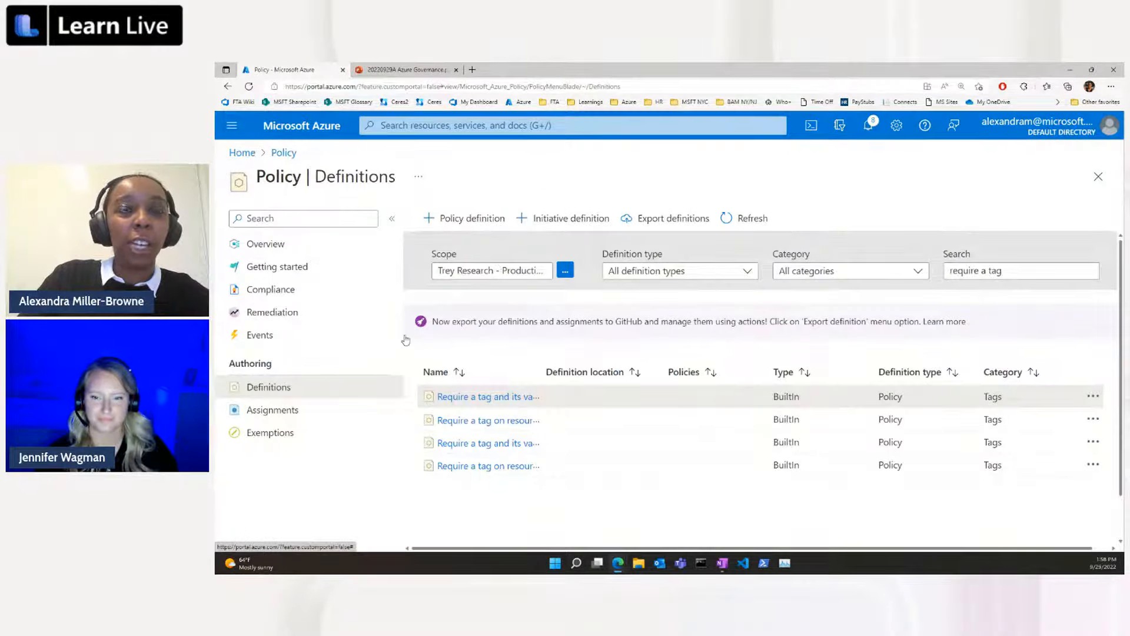
pyautogui.click(277, 412)
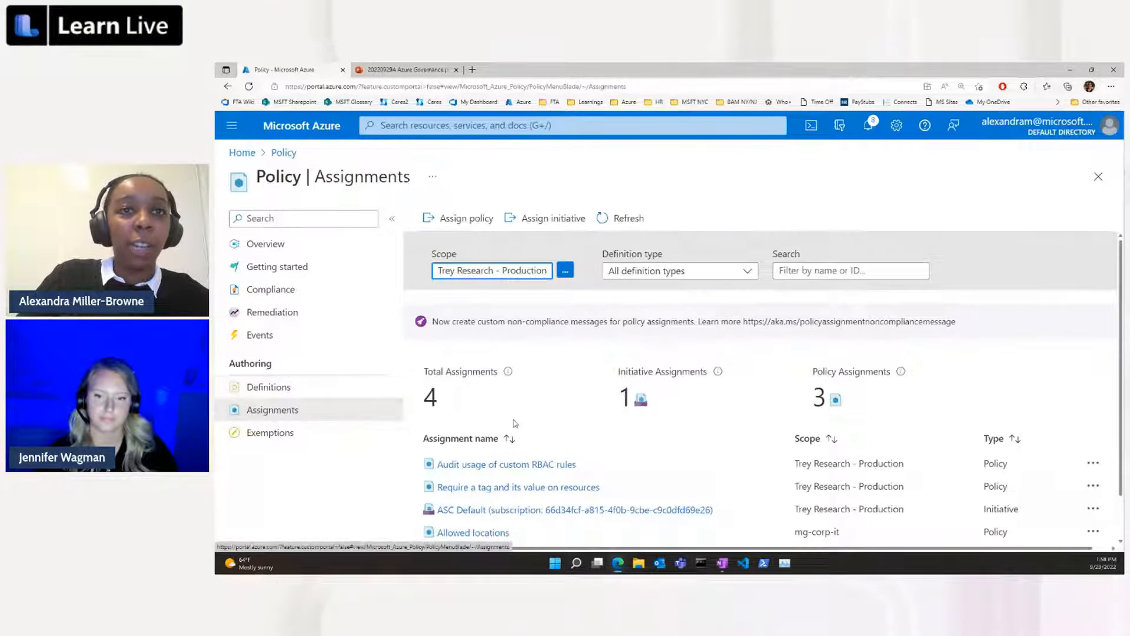
pyautogui.scroll(-1, 518, 471)
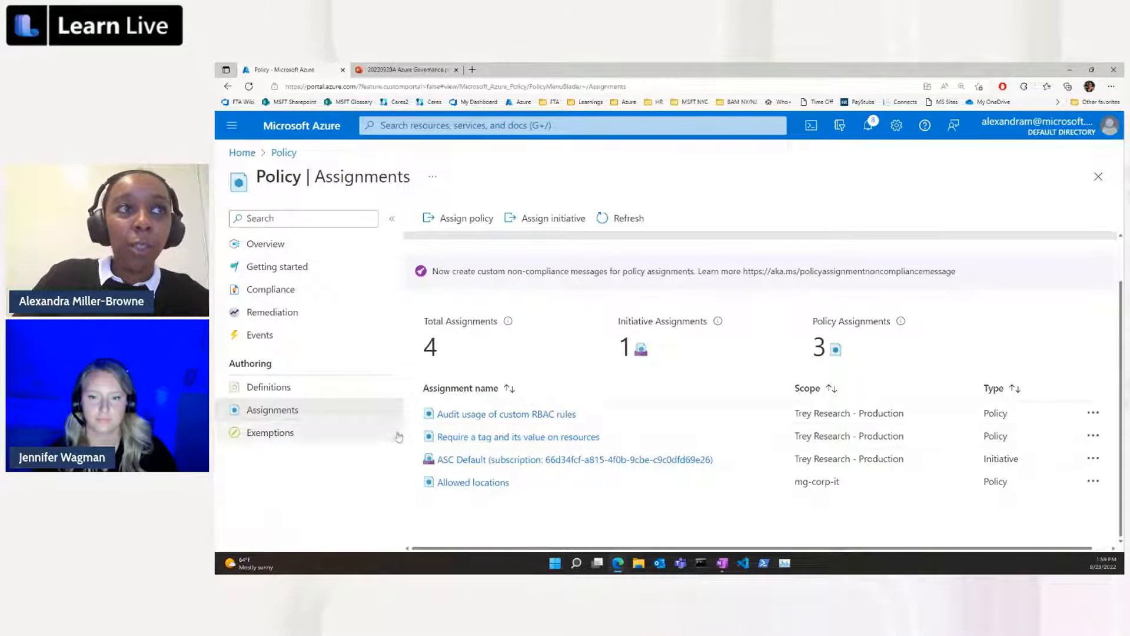
# Search the policy definitions for "nist" and limit the definition type to Initiative.
pyautogui.click(386, 393)
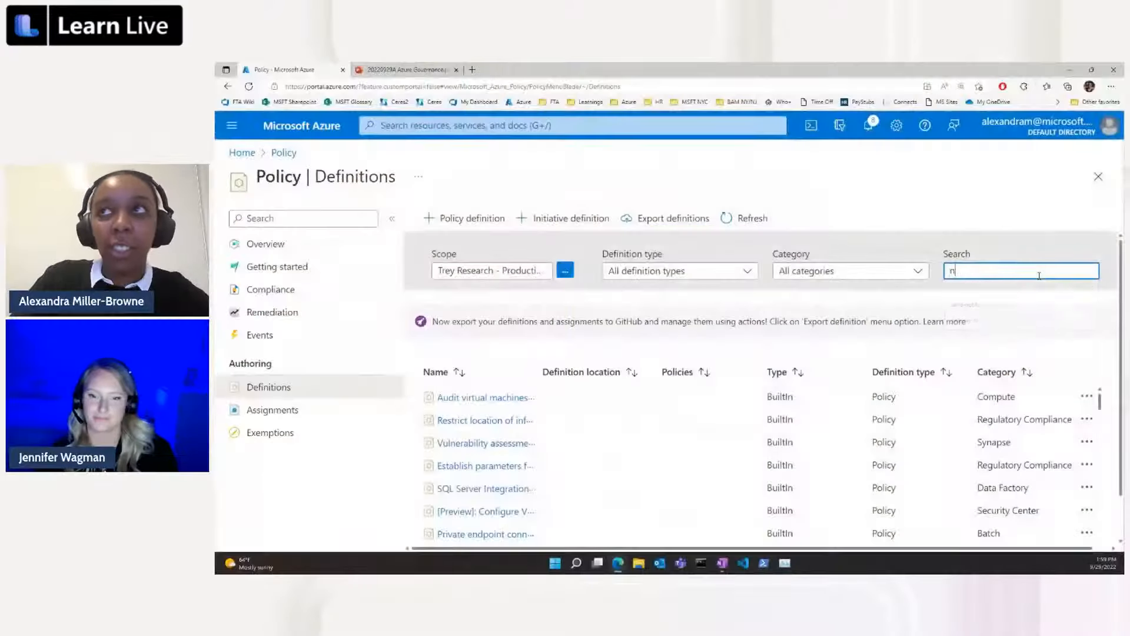
pyautogui.write('ist')
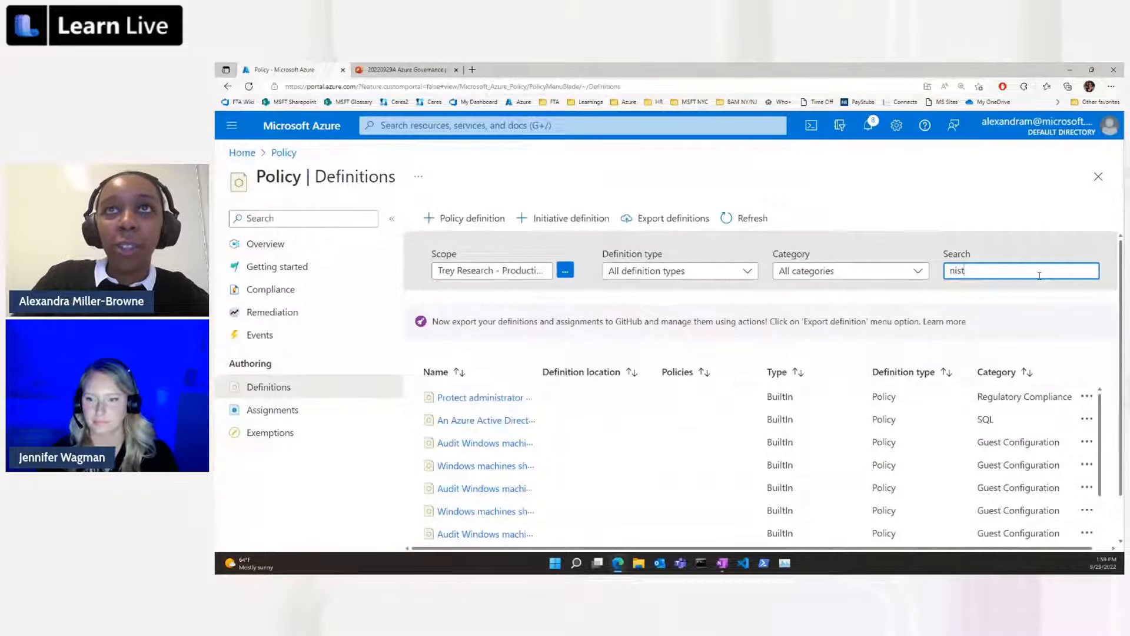
pyautogui.click(743, 272)
pyautogui.click(721, 315)
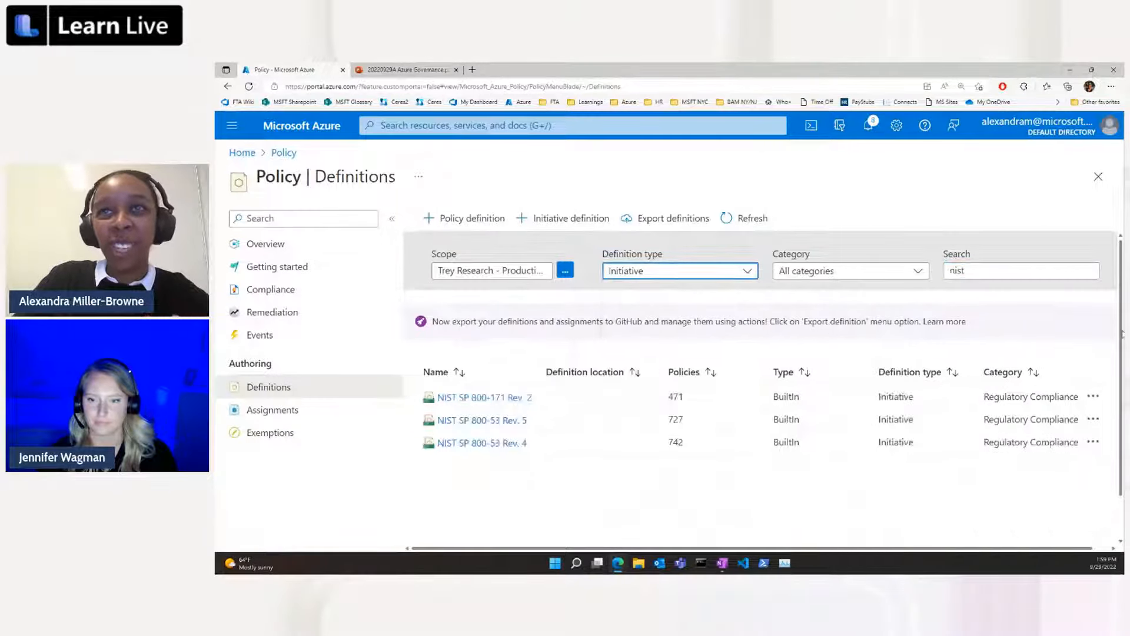
pyautogui.scroll(-1, 623, 330)
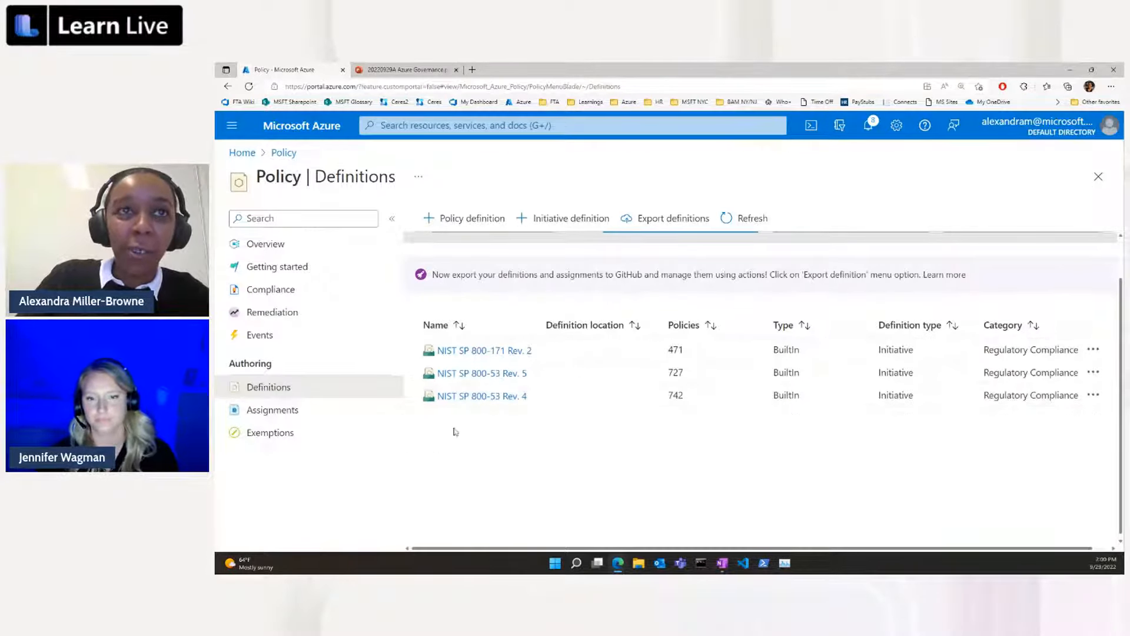
# Open the NIST SP 800-53 Rev. 4 initiative and examine its included policies and their effect types.
pyautogui.click(514, 396)
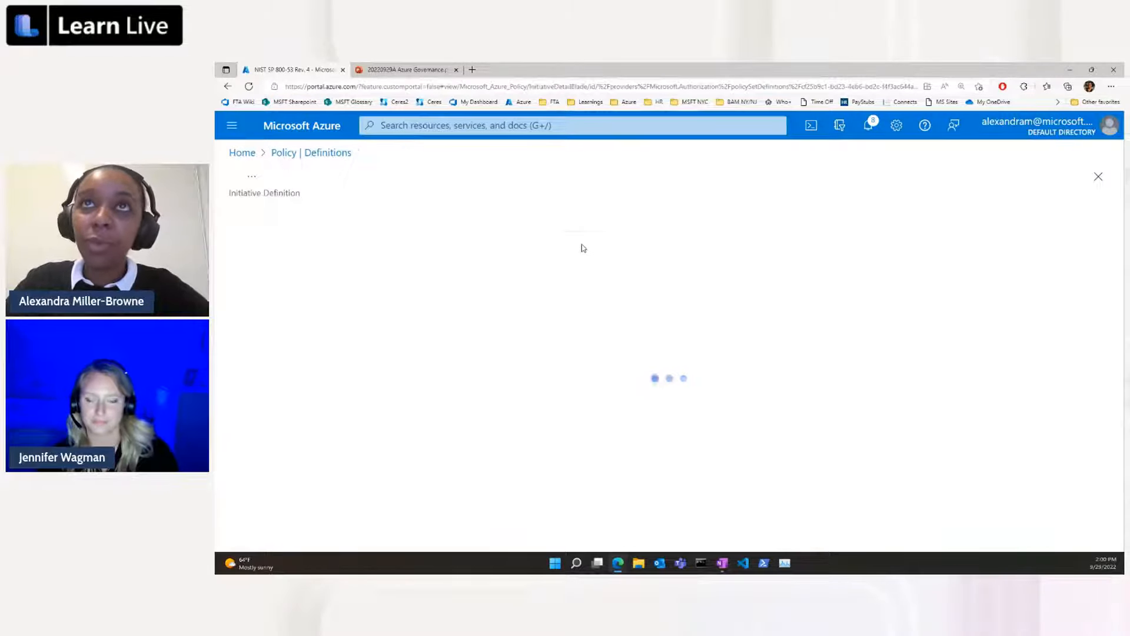
pyautogui.scroll(-3, 685, 291)
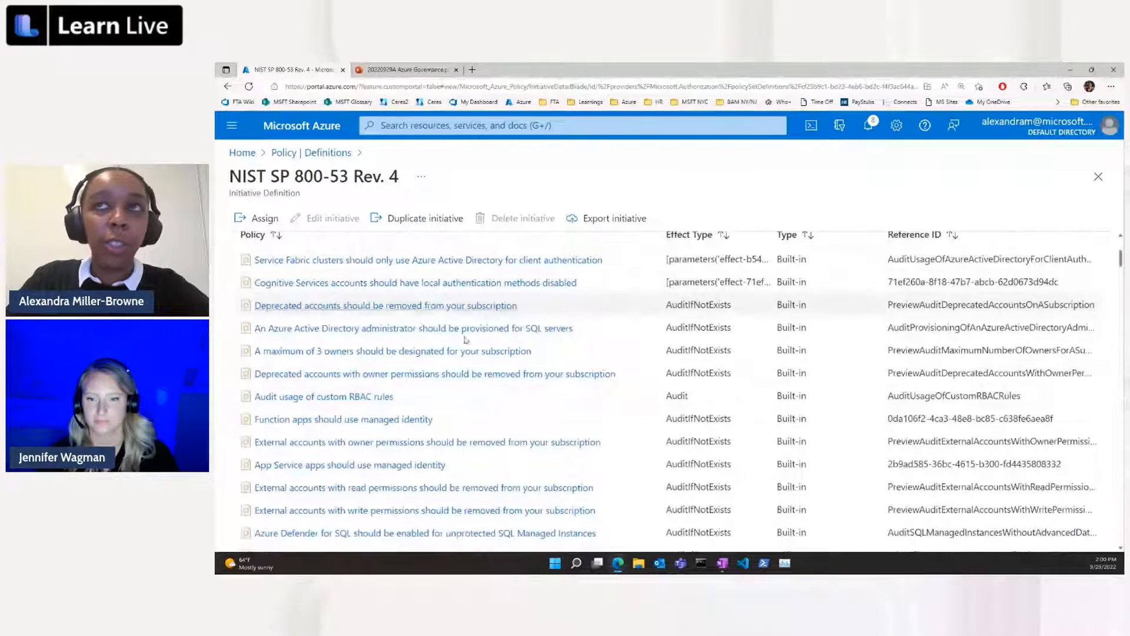
pyautogui.scroll(-2, 523, 534)
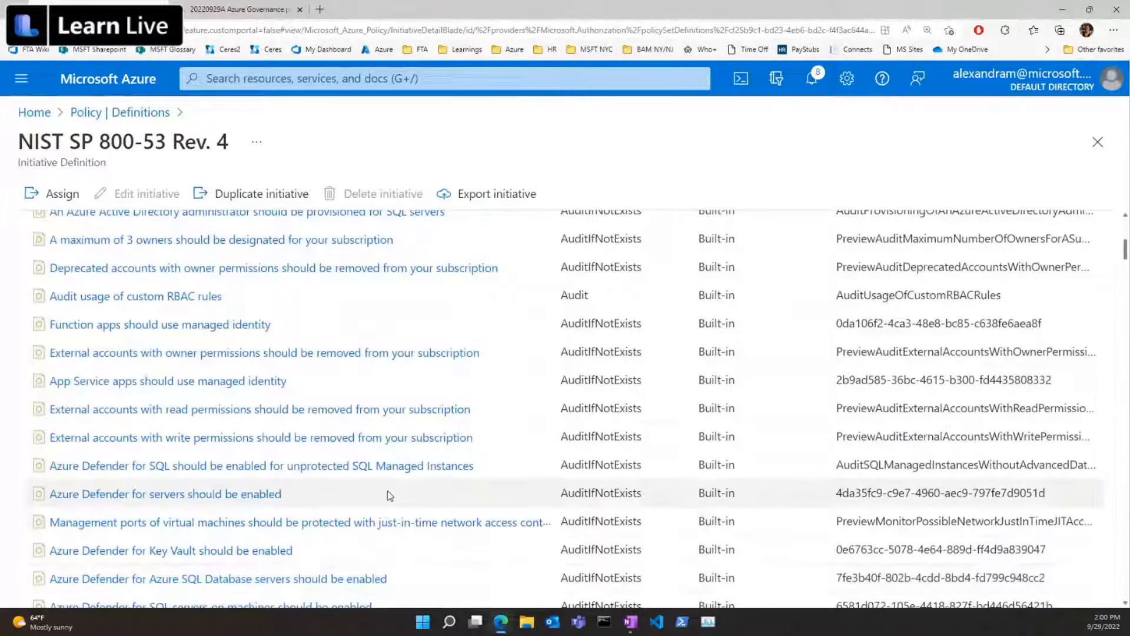
pyautogui.scroll(4, 388, 495)
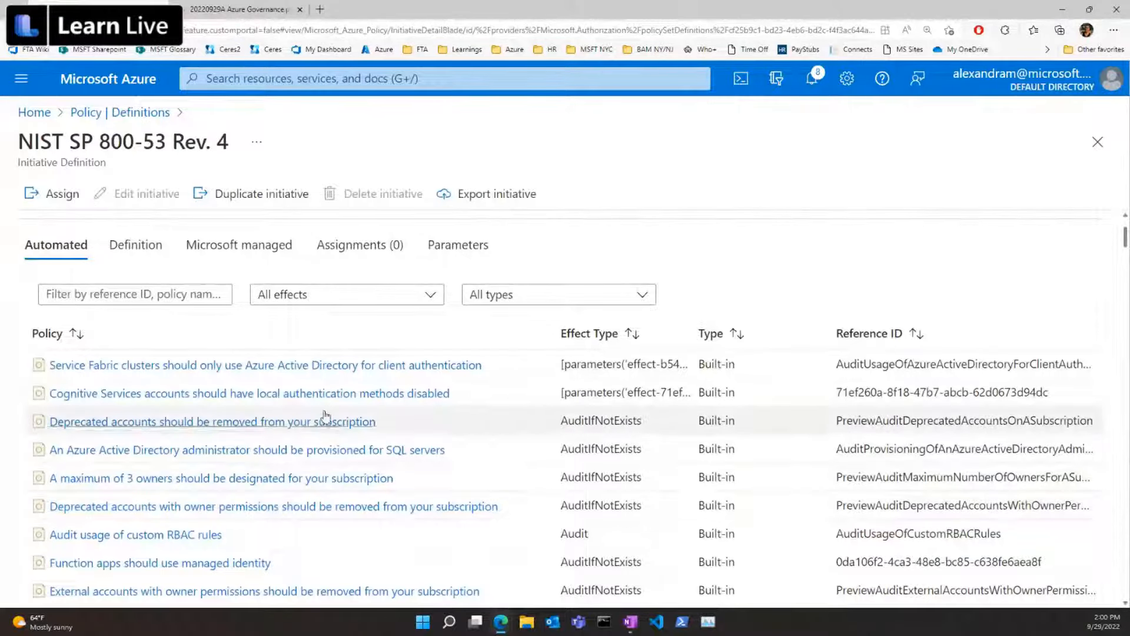
pyautogui.scroll(-3, 334, 400)
pyautogui.scroll(-2, 334, 401)
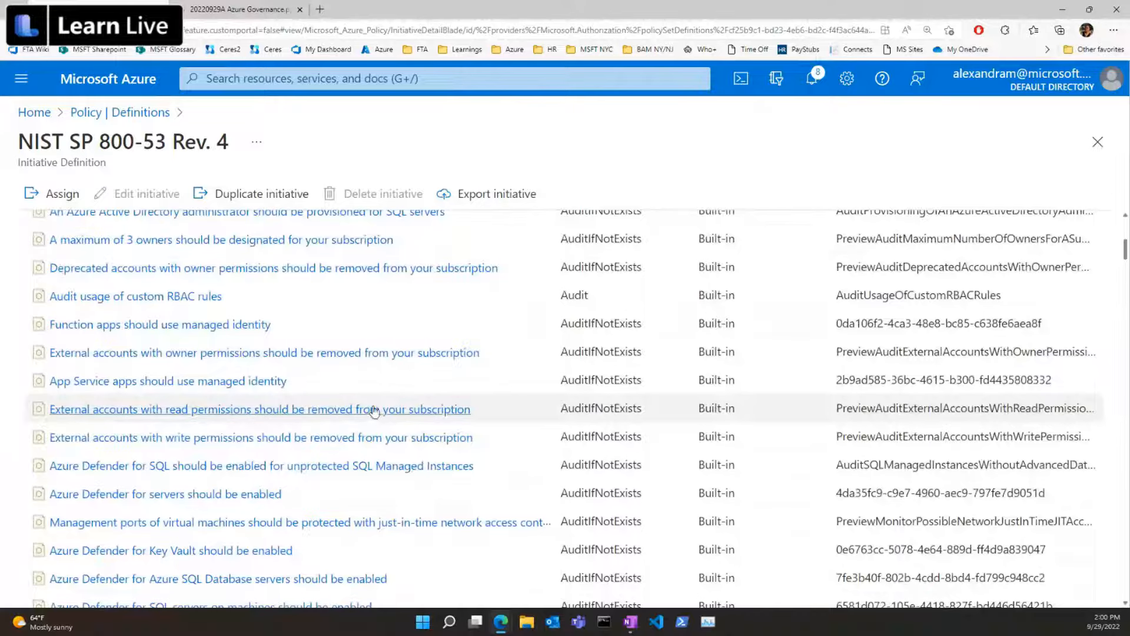
pyautogui.scroll(1, 399, 277)
pyautogui.scroll(5, 399, 277)
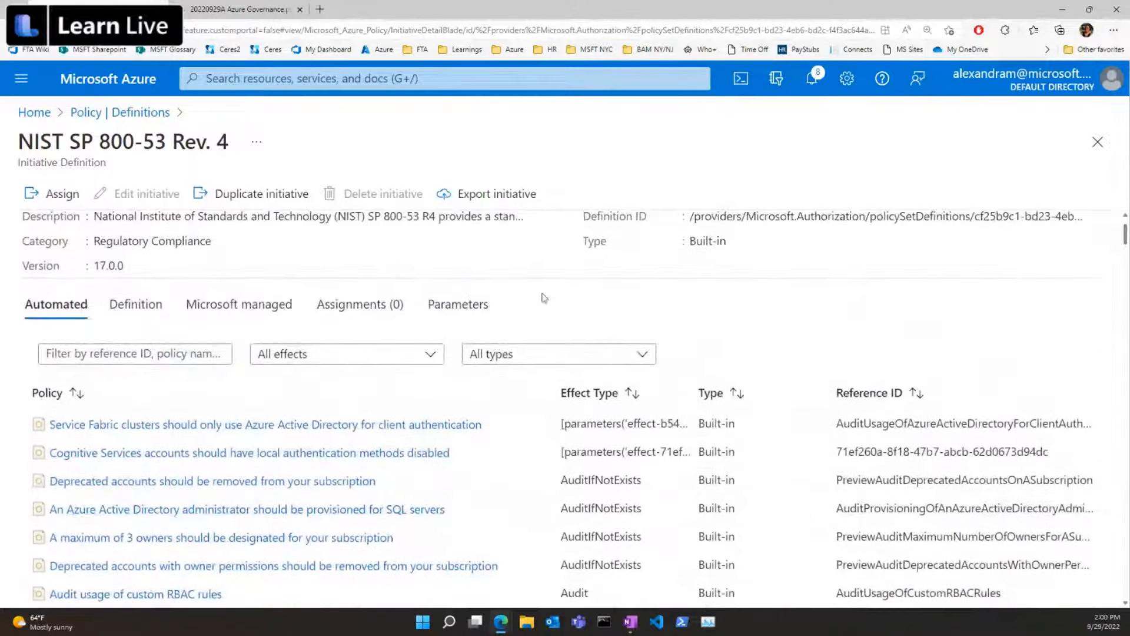
# Return to the policy assignments and start creating an exemption for the Allowed locations assignment scoped to mg-corp-it.
pyautogui.click(122, 119)
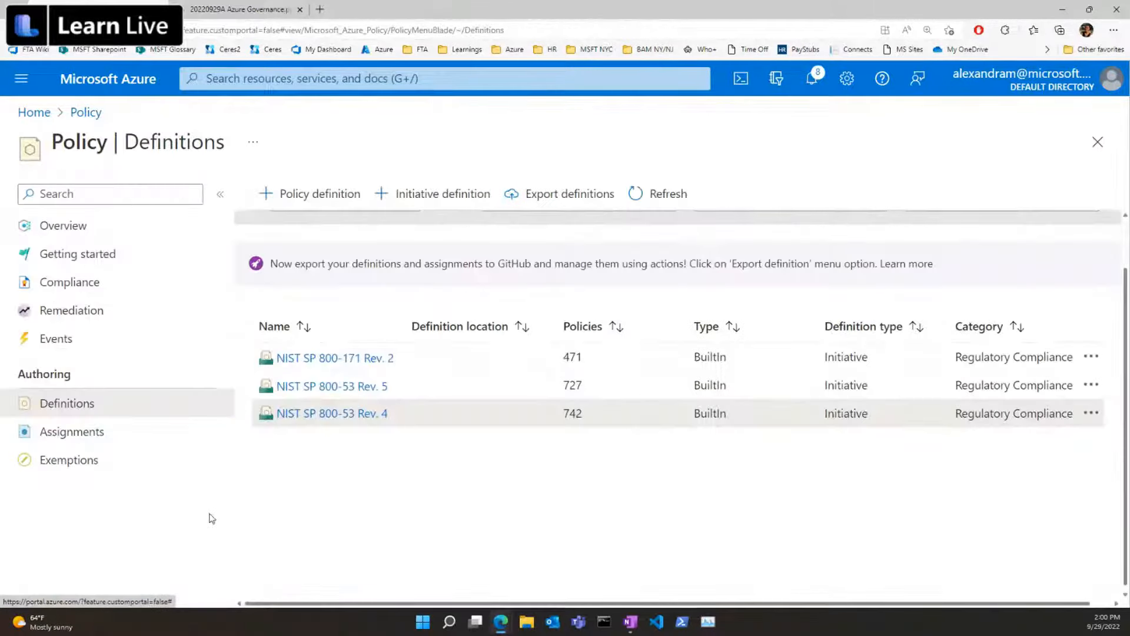
pyautogui.click(90, 435)
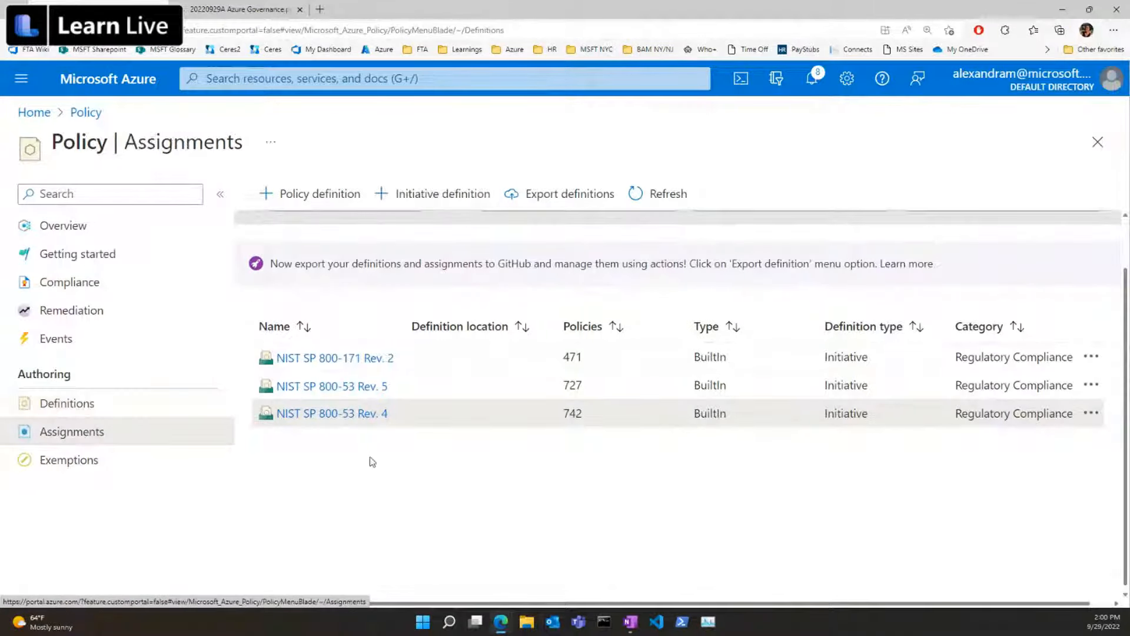
pyautogui.scroll(-1, 648, 443)
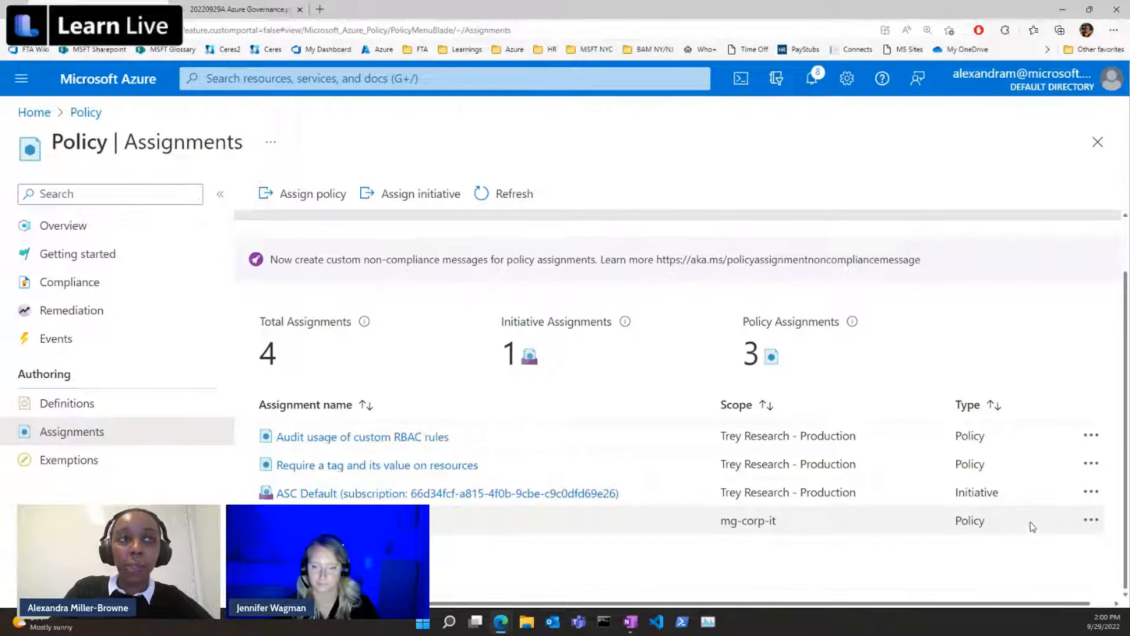
pyautogui.click(1092, 521)
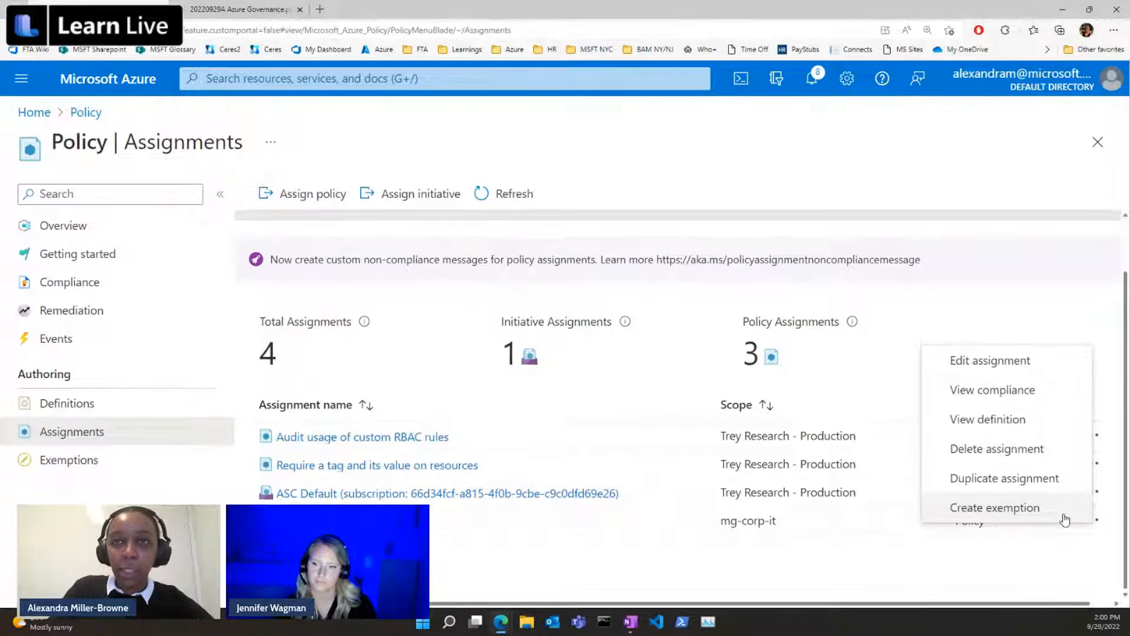
pyautogui.click(994, 507)
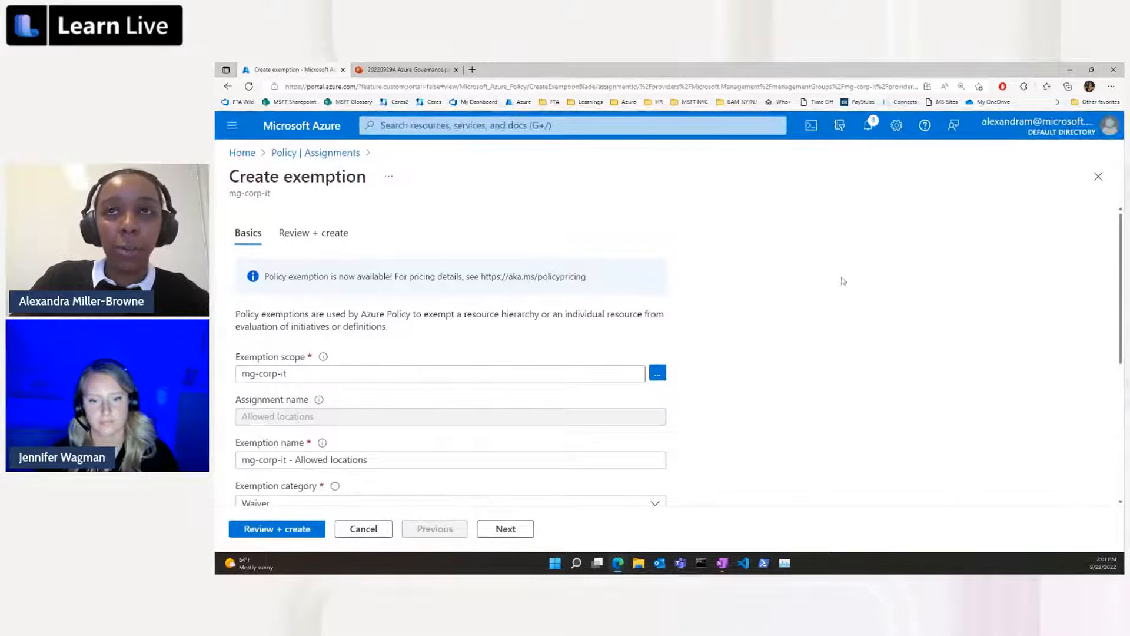
# Set the exemption scope to resource group rg-corp-it-docs-001 in the Trey Research - Production subscription and keep the exemption category as Waiver.
pyautogui.scroll(-1, 700, 306)
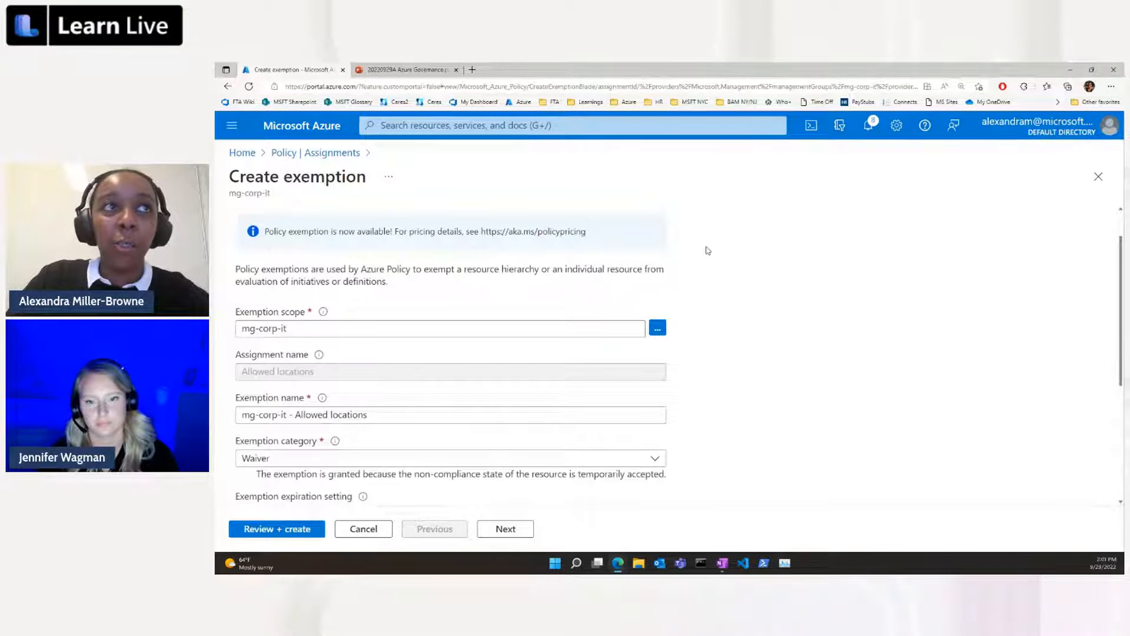
pyautogui.scroll(-1, 553, 313)
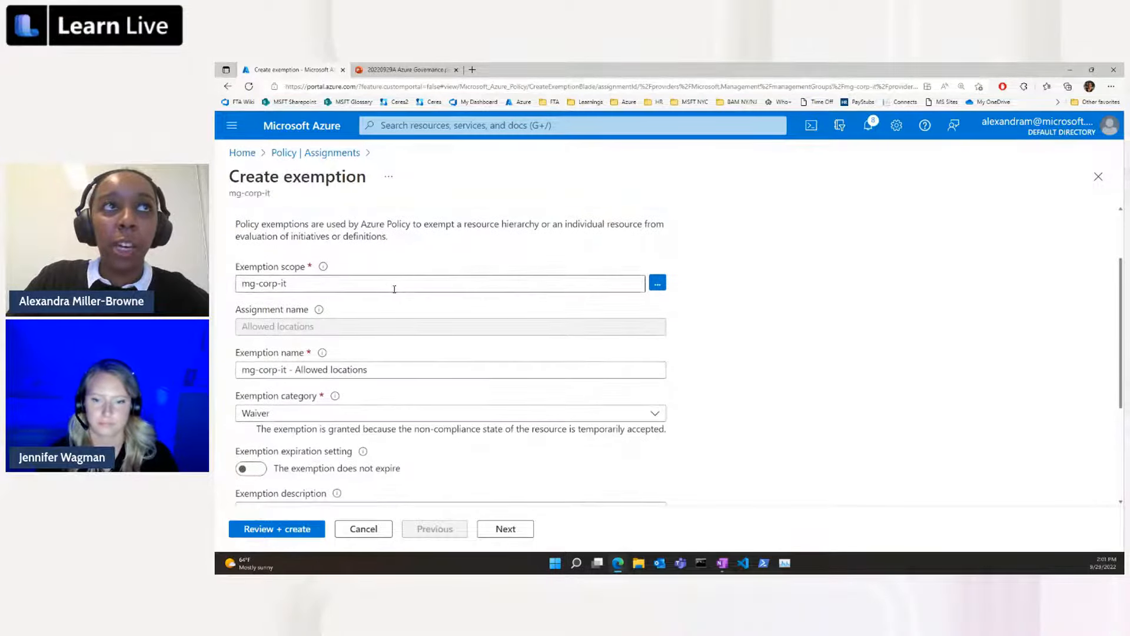
pyautogui.click(637, 287)
pyautogui.click(658, 284)
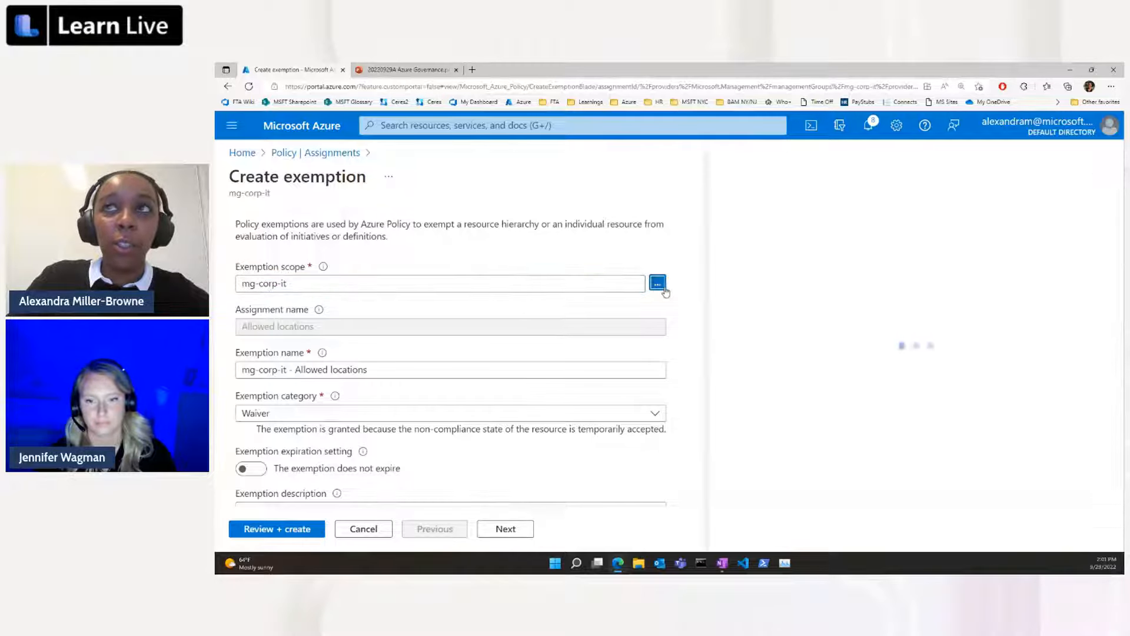
pyautogui.click(956, 288)
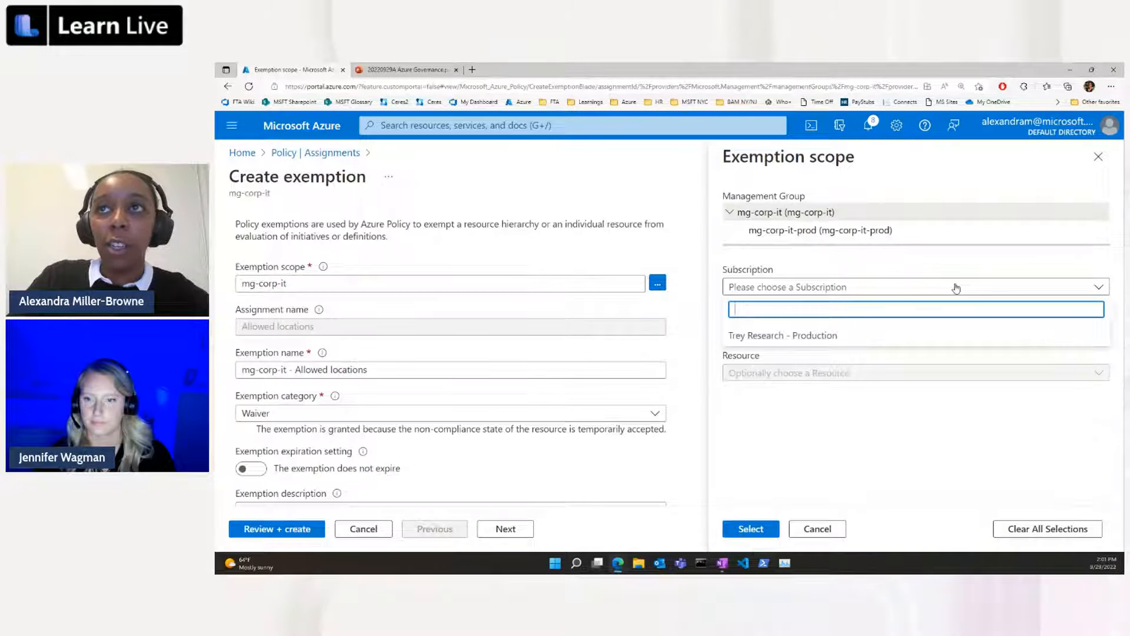
pyautogui.click(803, 328)
pyautogui.click(804, 331)
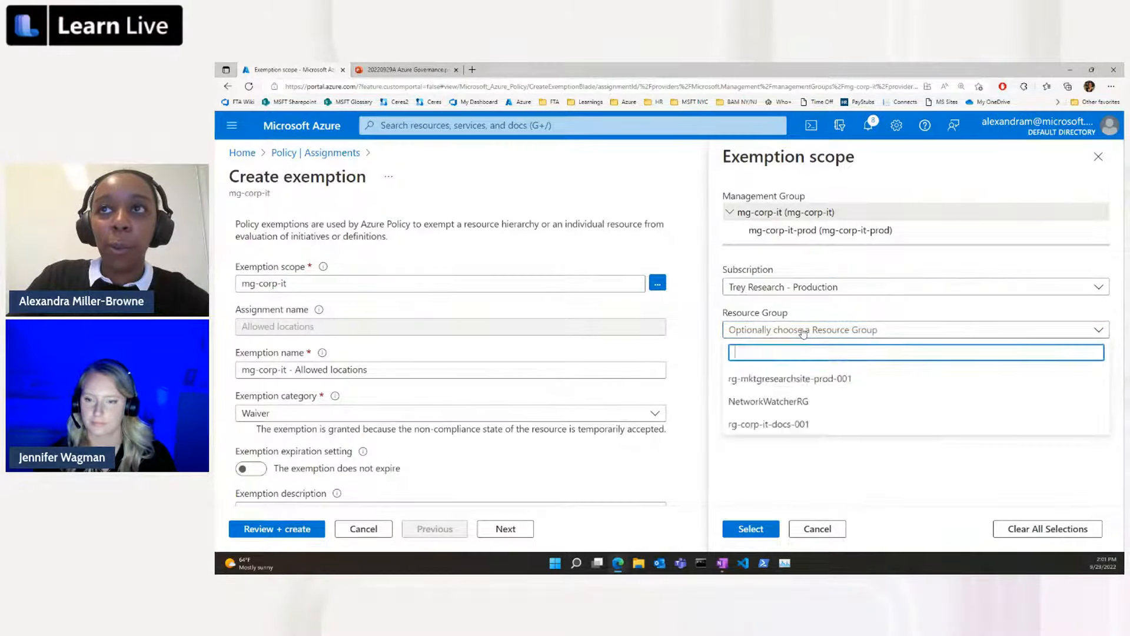
pyautogui.click(814, 425)
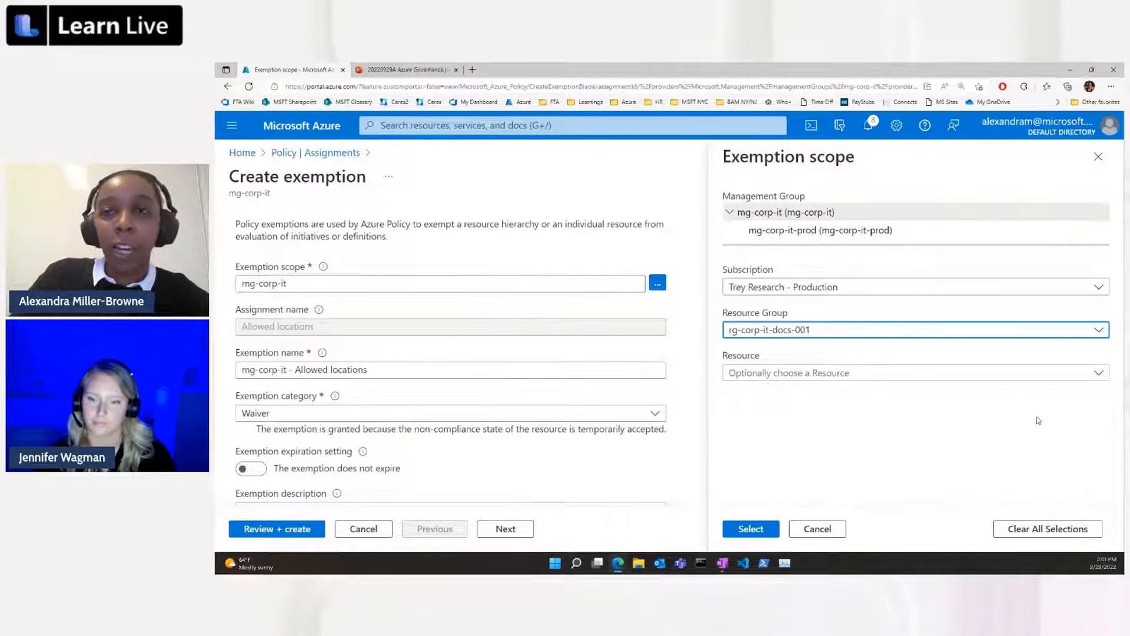
pyautogui.click(751, 529)
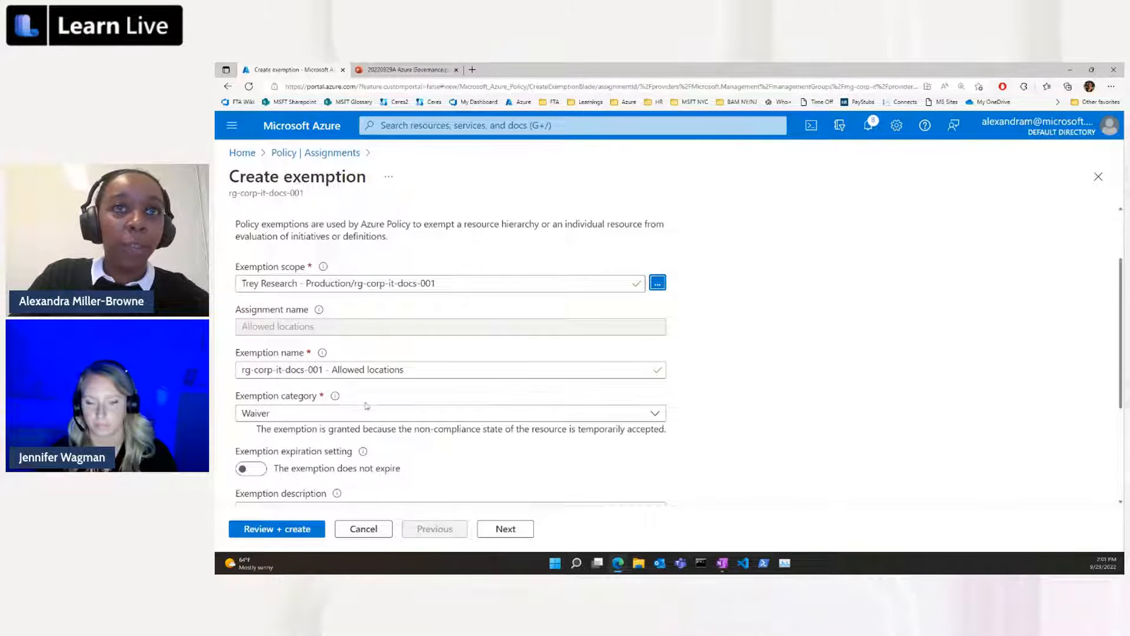
pyautogui.click(652, 414)
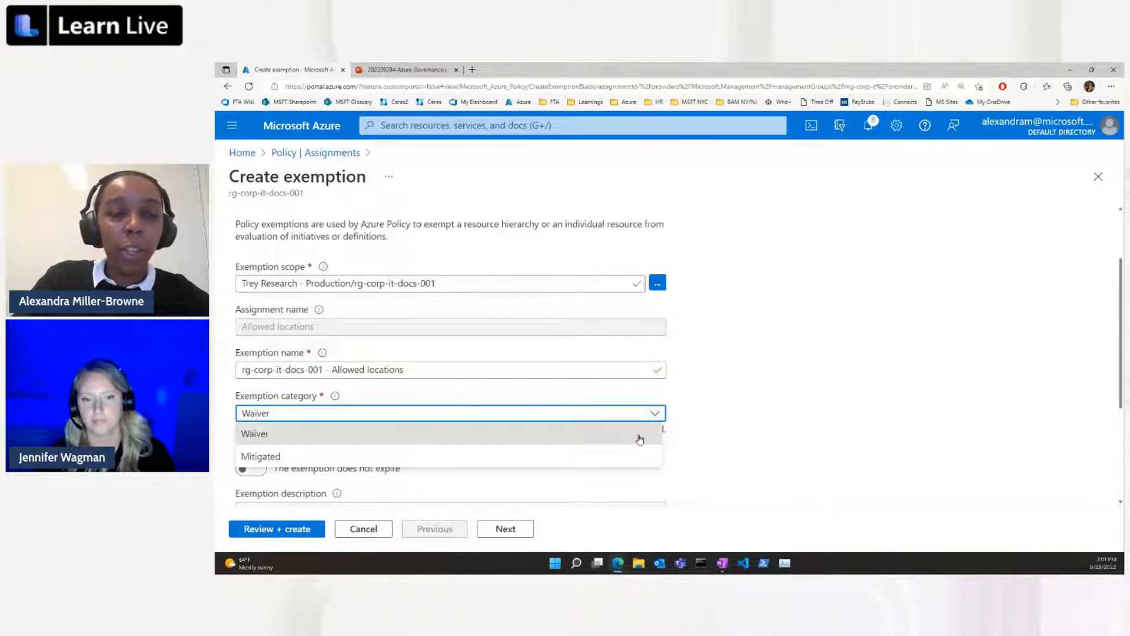
pyautogui.click(640, 438)
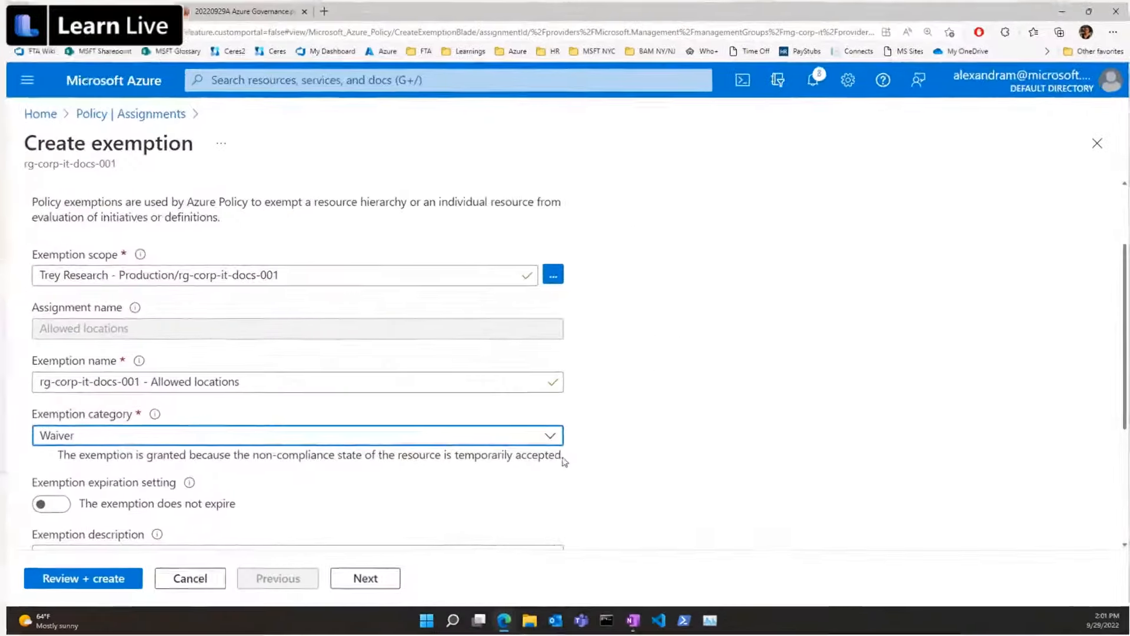
# Try the expiration date setting and the Mitigated category for the exemption, restoring no expiration and Waiver.
pyautogui.scroll(-1, 665, 434)
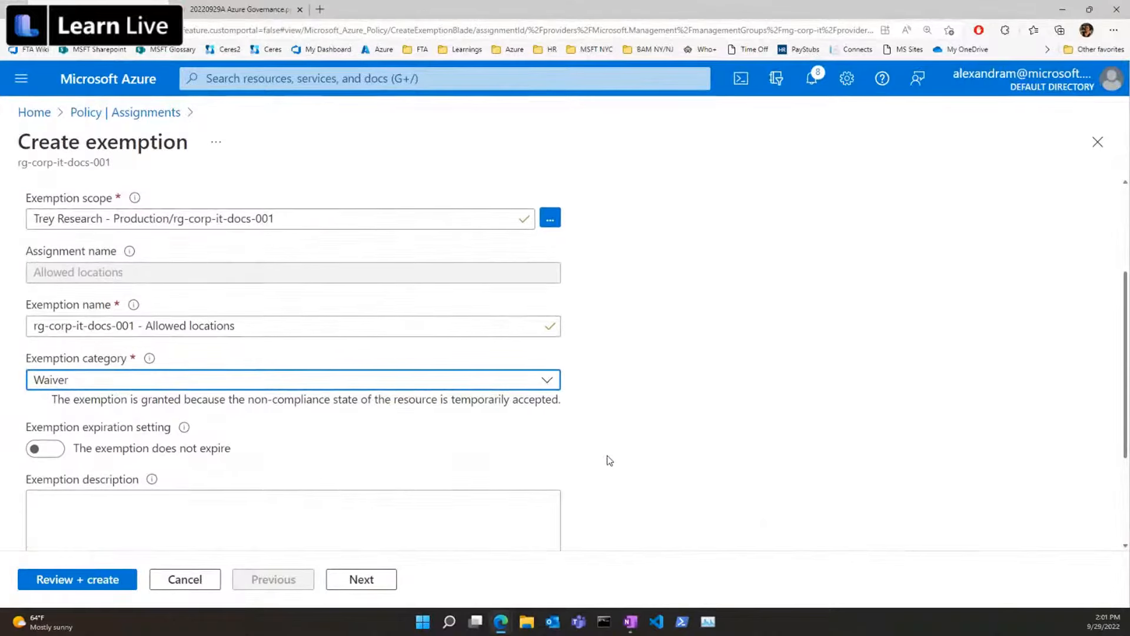
pyautogui.click(39, 452)
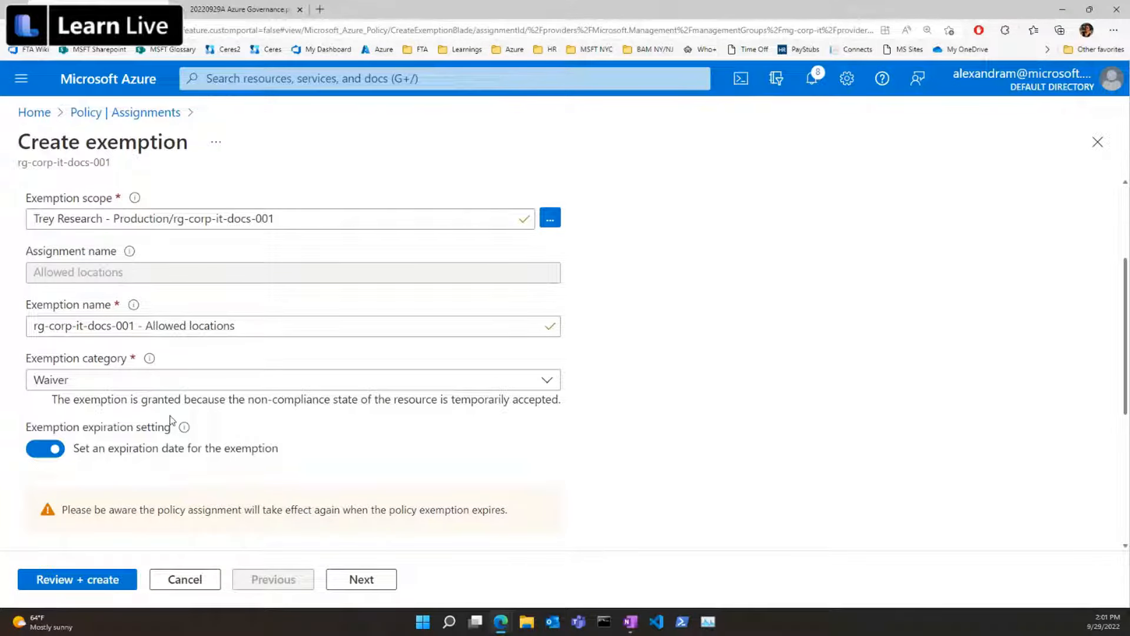
pyautogui.click(53, 449)
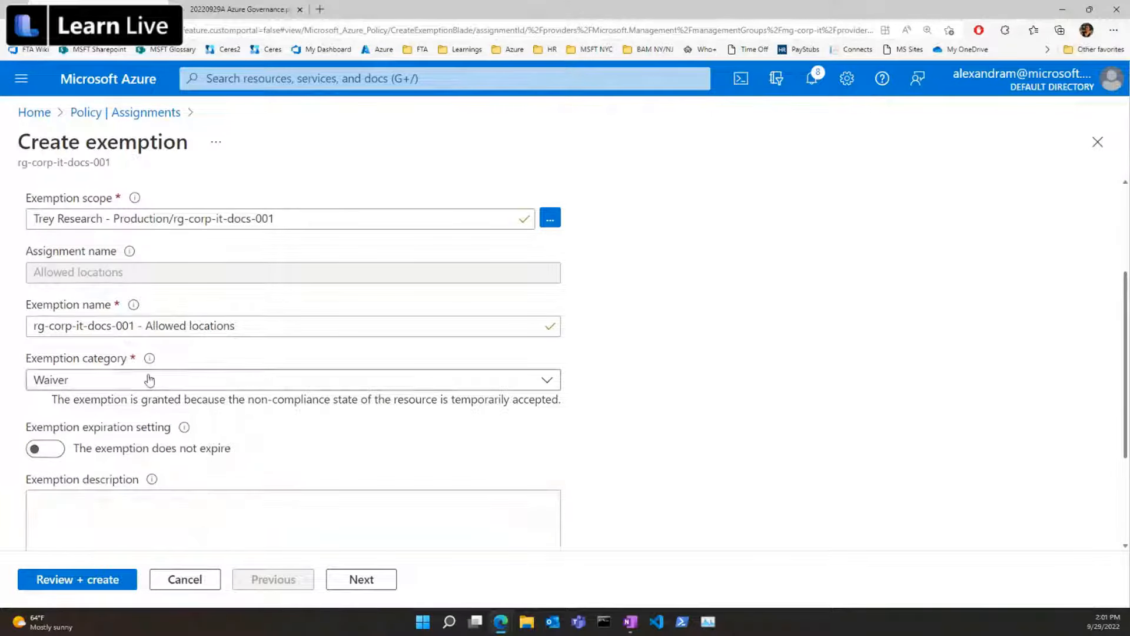
pyautogui.click(150, 380)
pyautogui.click(145, 435)
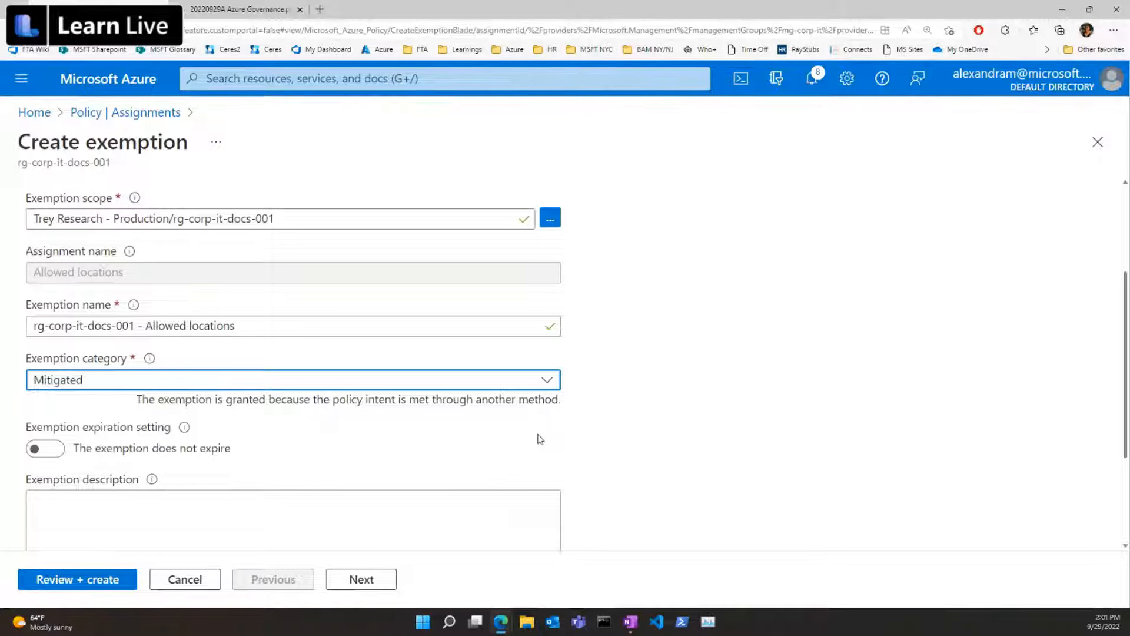
pyautogui.click(287, 389)
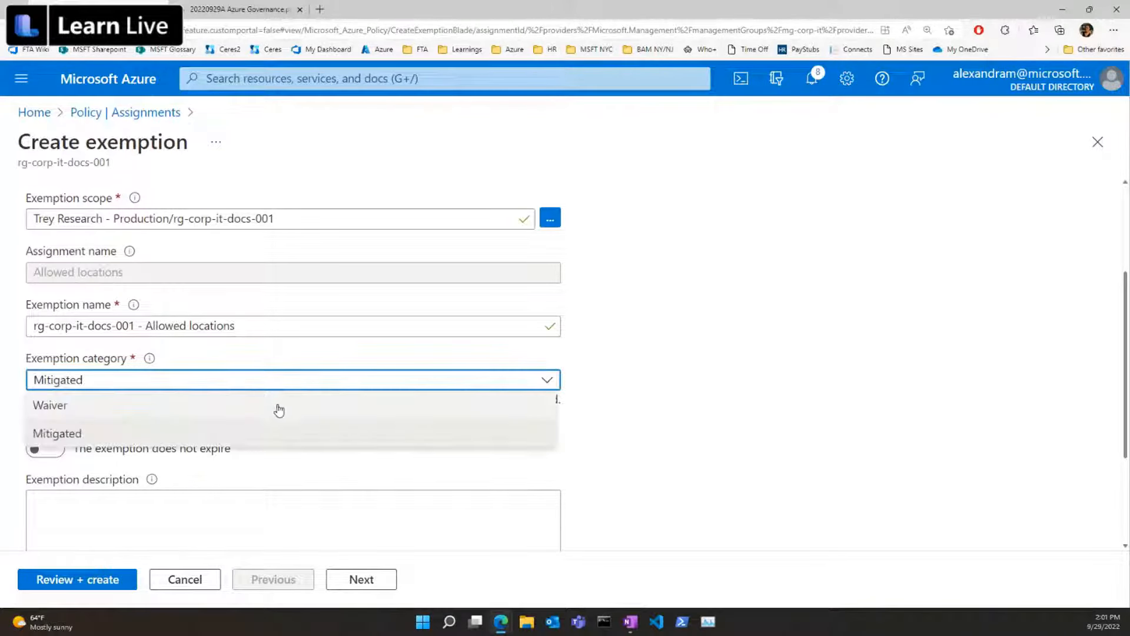
pyautogui.click(278, 407)
# Review and create the Allowed locations exemption for rg-corp-it-docs-001 without a description.
pyautogui.scroll(-1, 388, 506)
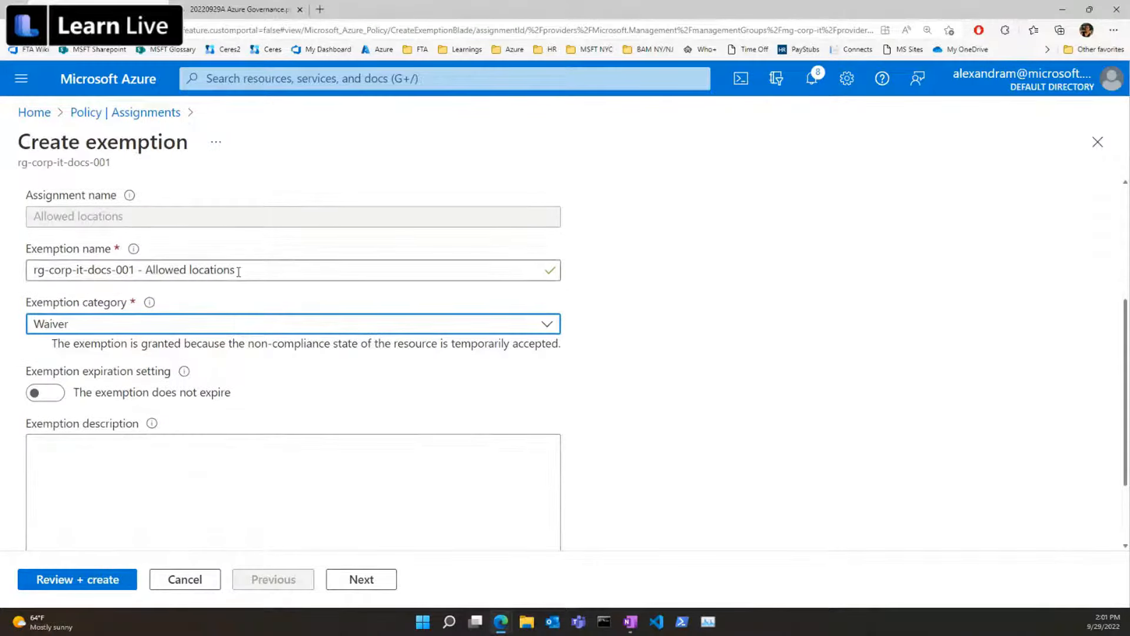
pyautogui.scroll(-2, 175, 388)
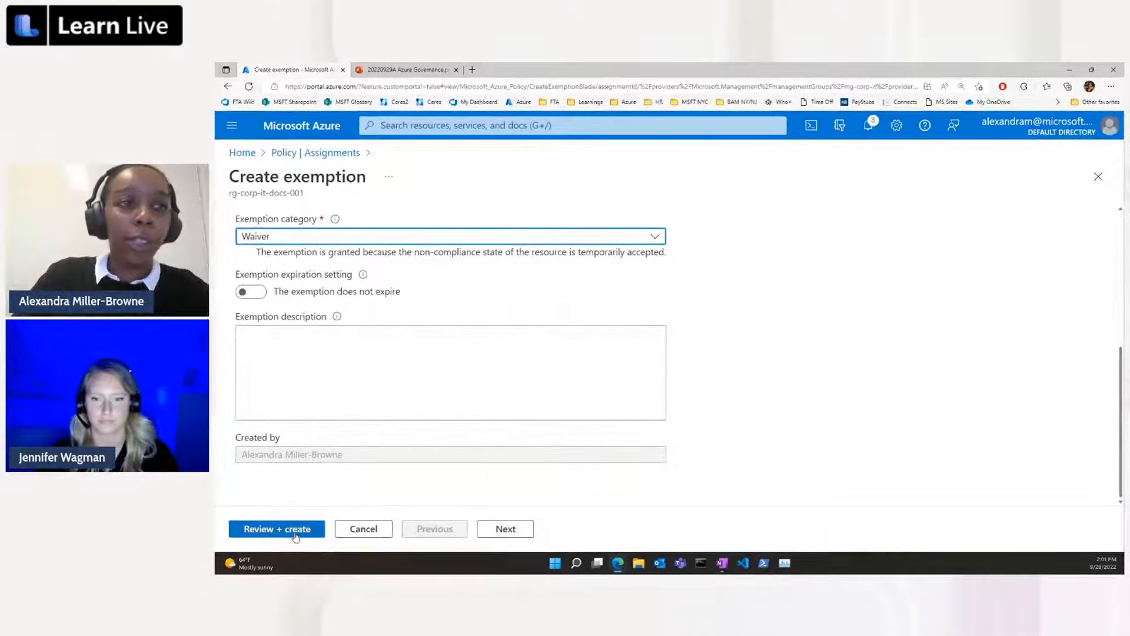
pyautogui.click(297, 529)
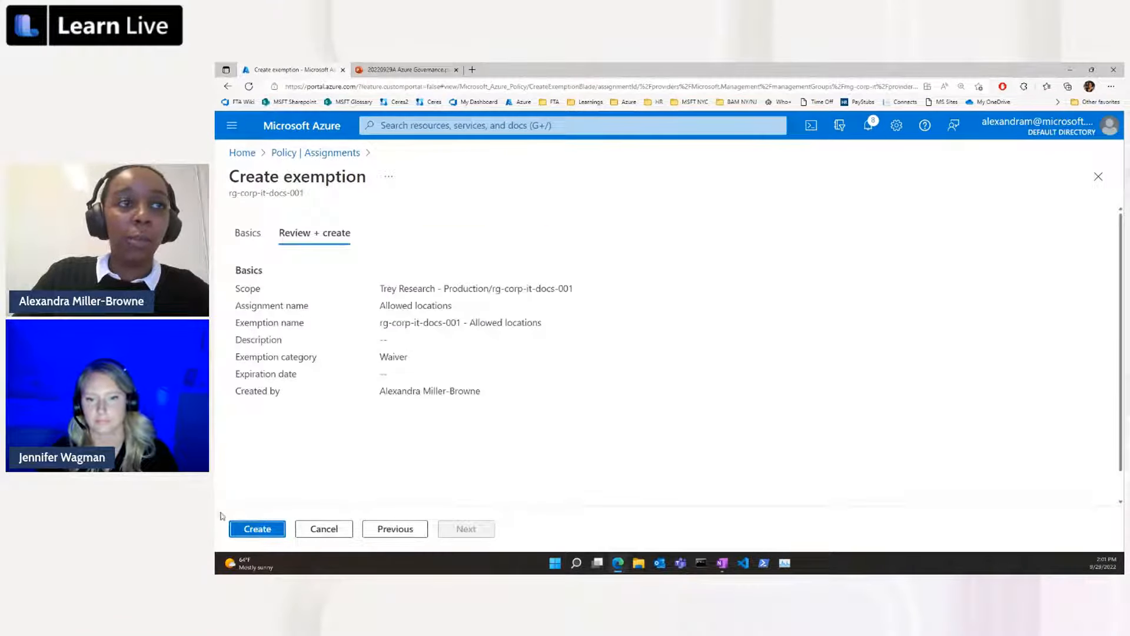
pyautogui.click(257, 529)
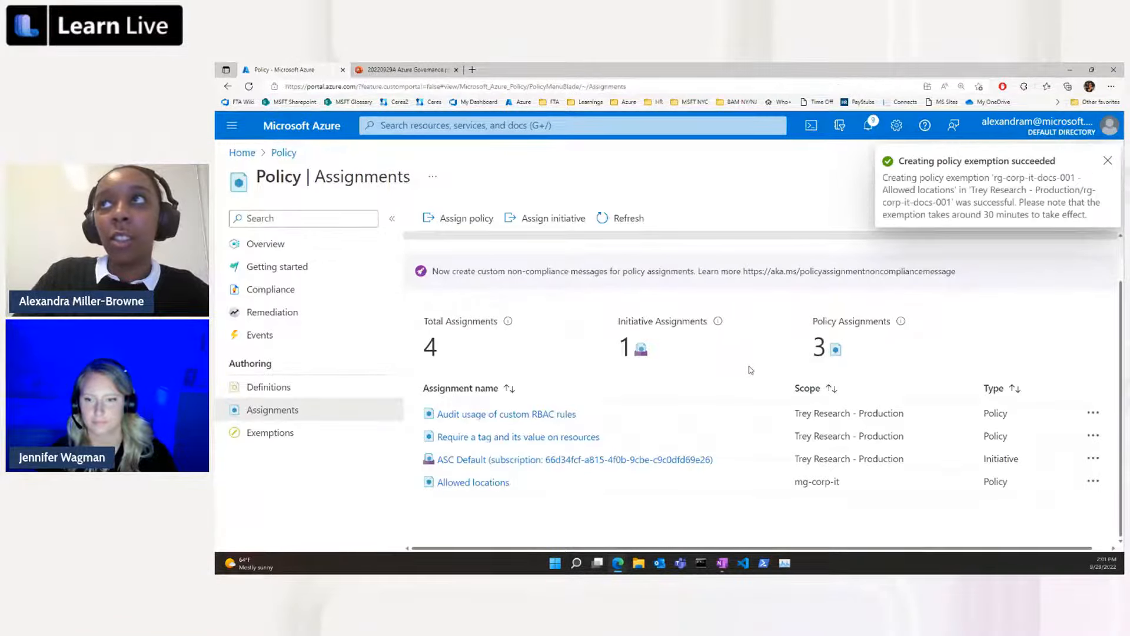
# Check the new exemption in the list of policy exemptions and return to the Policy overview.
pyautogui.click(262, 433)
pyautogui.scroll(-1, 593, 397)
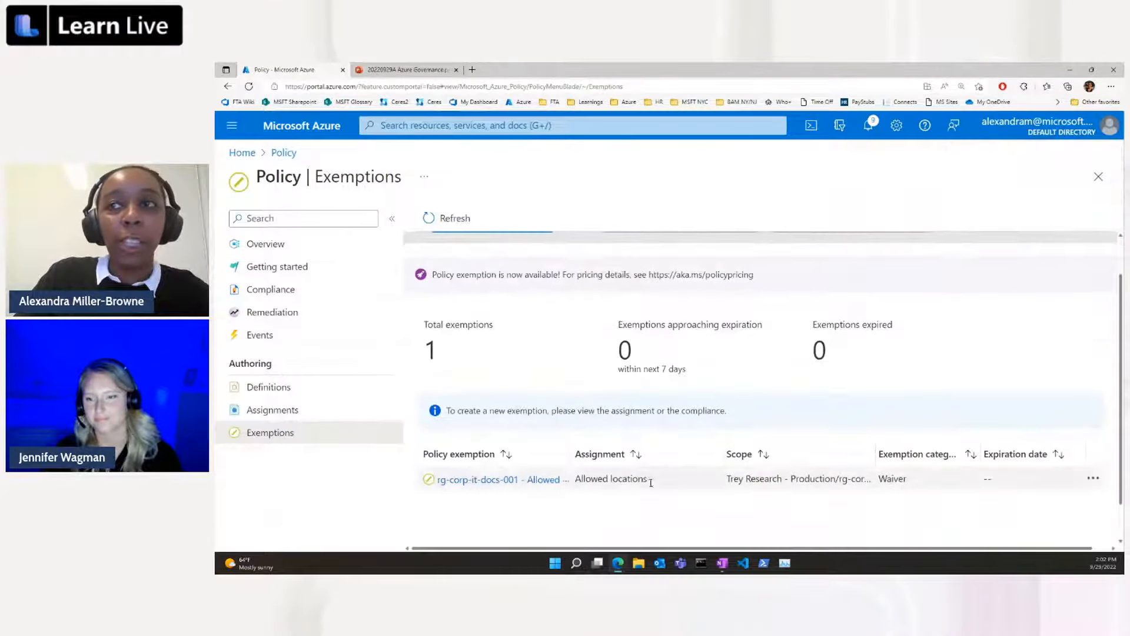
pyautogui.scroll(1, 504, 306)
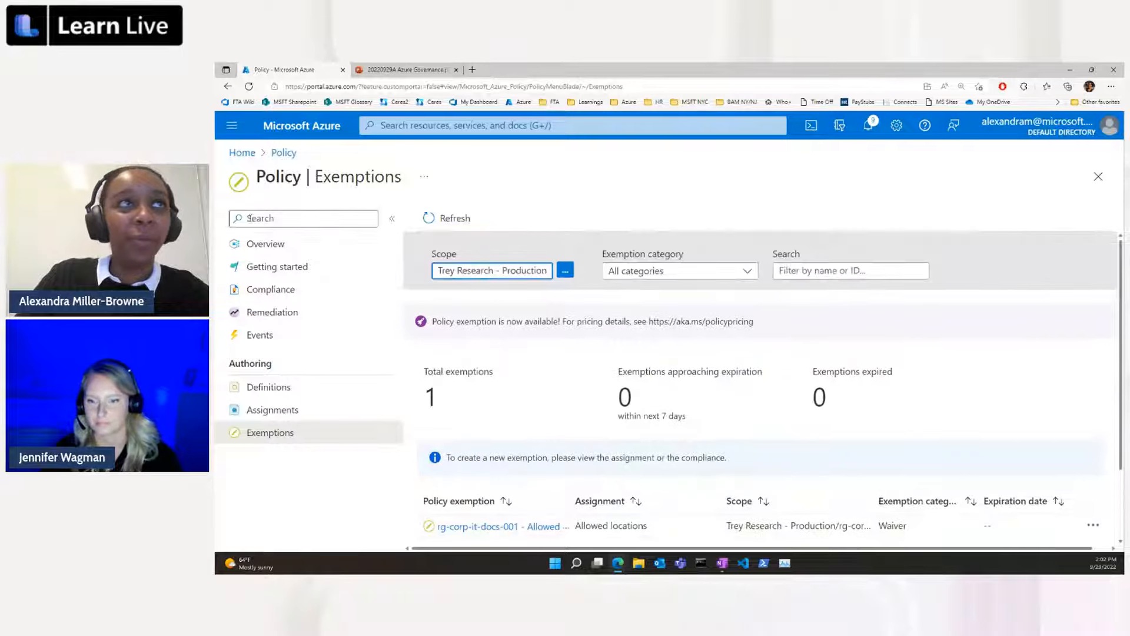
pyautogui.click(302, 395)
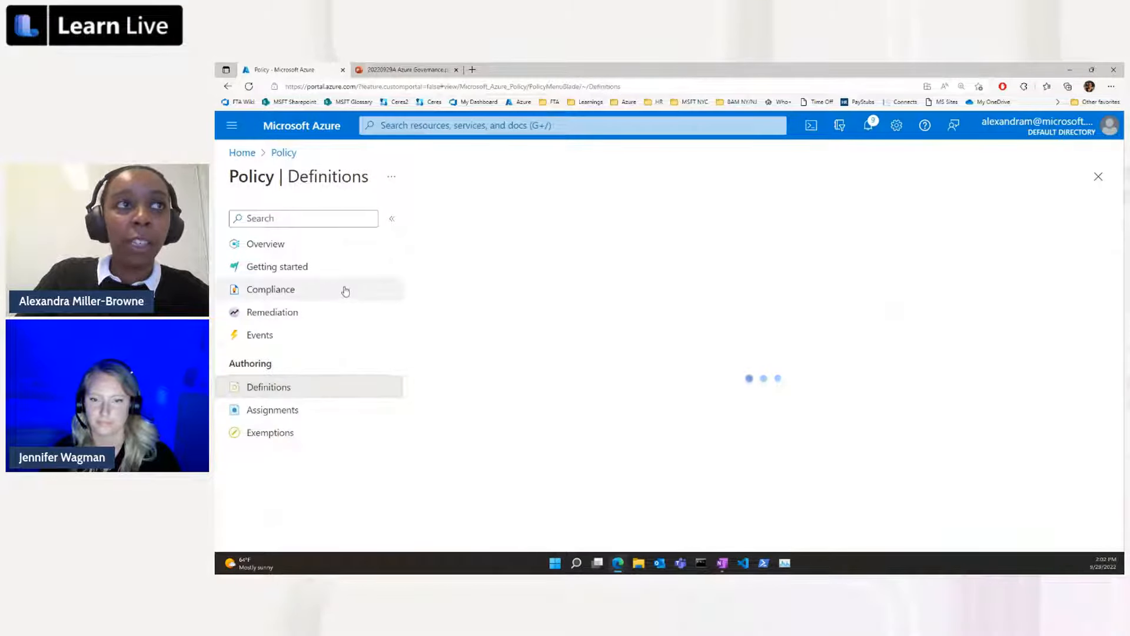
pyautogui.click(343, 251)
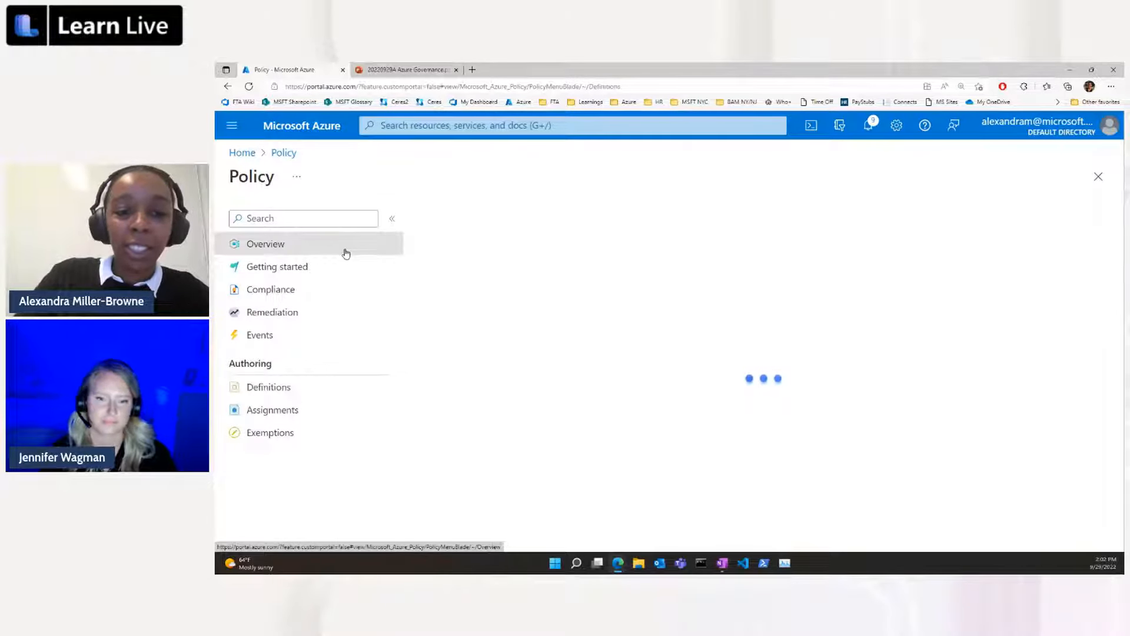
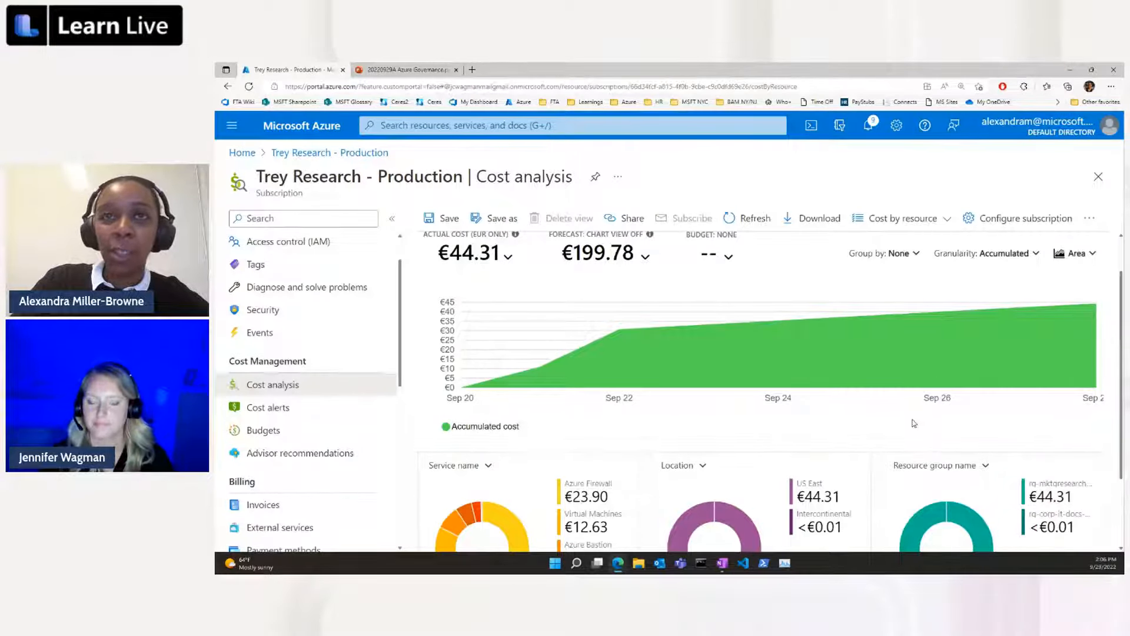
# Examine the subscription's cost breakdown charts by service name, location and resource group.
pyautogui.scroll(-2, 914, 423)
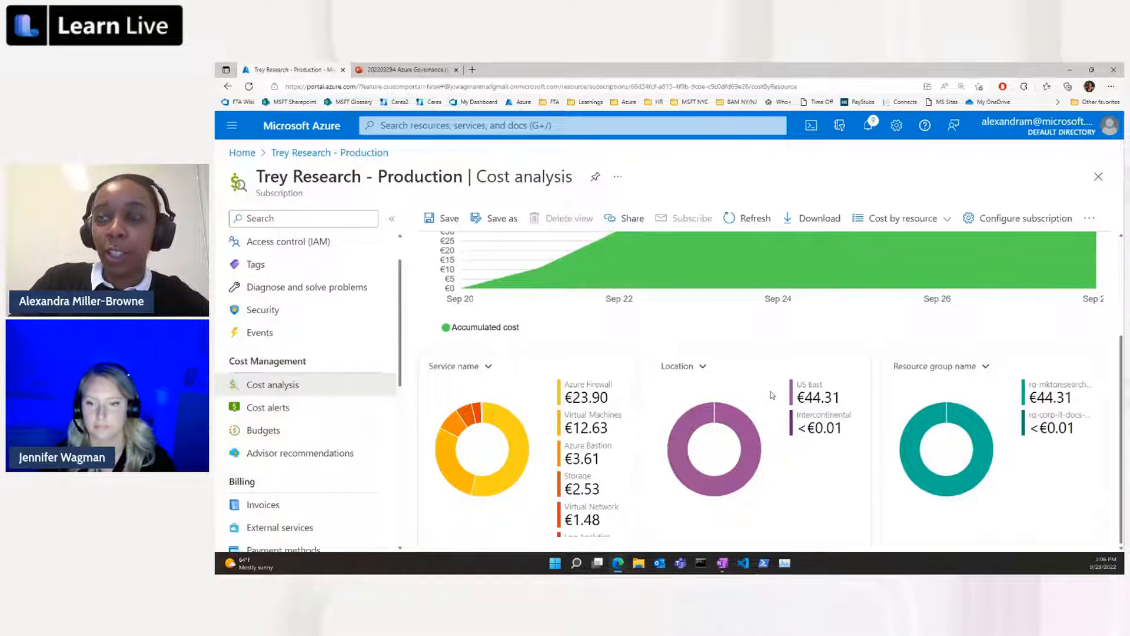
pyautogui.moveTo(756, 451)
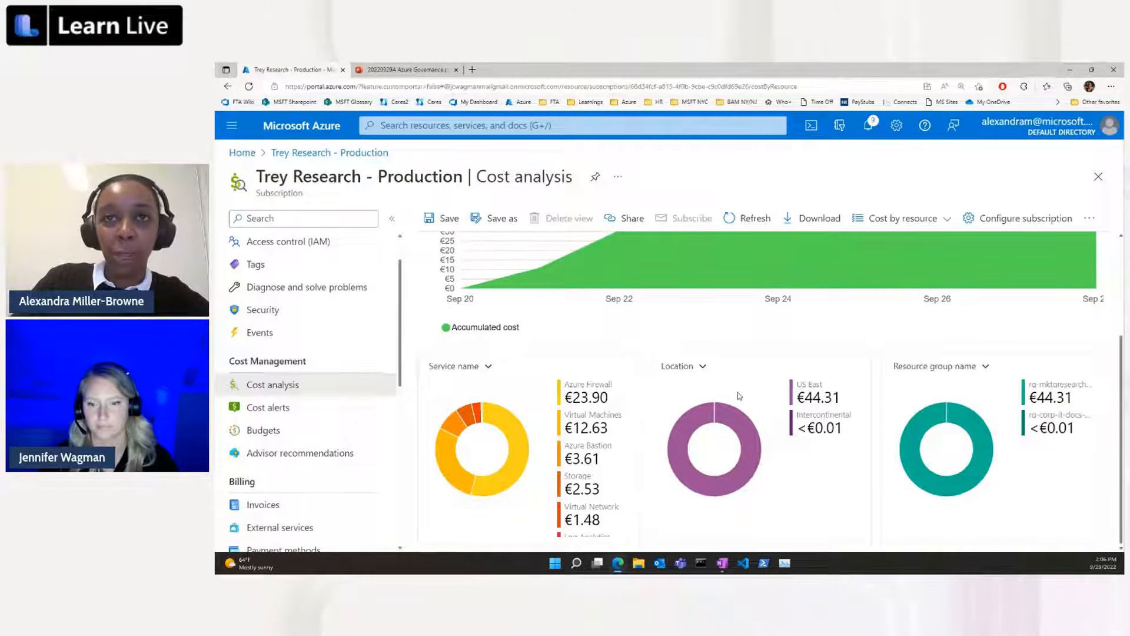
pyautogui.moveTo(806, 396)
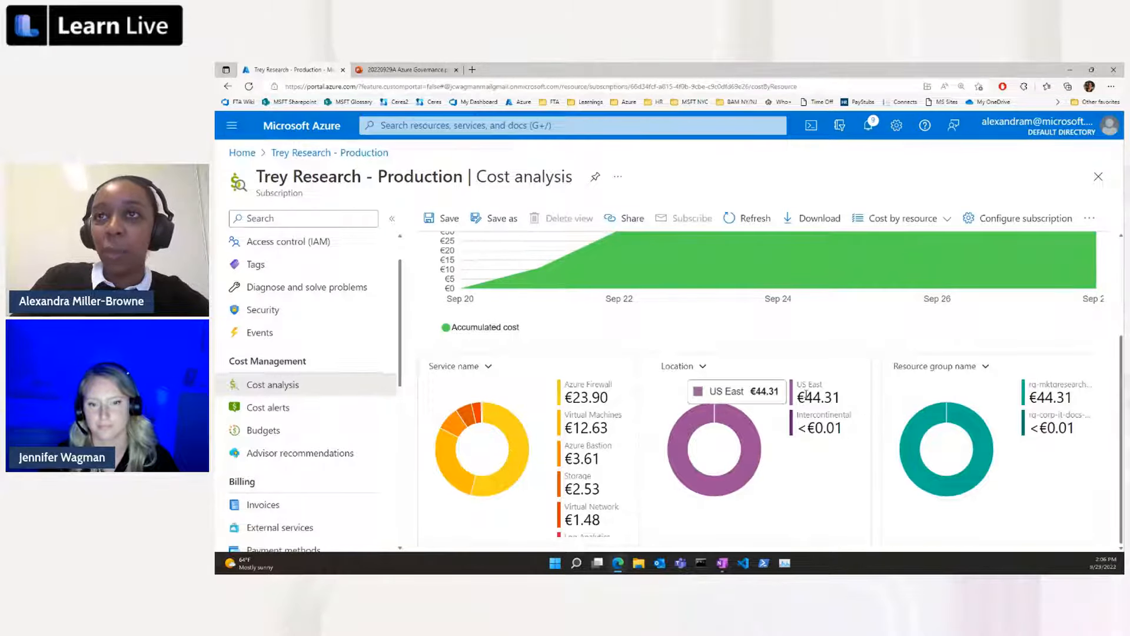
pyautogui.moveTo(991, 442)
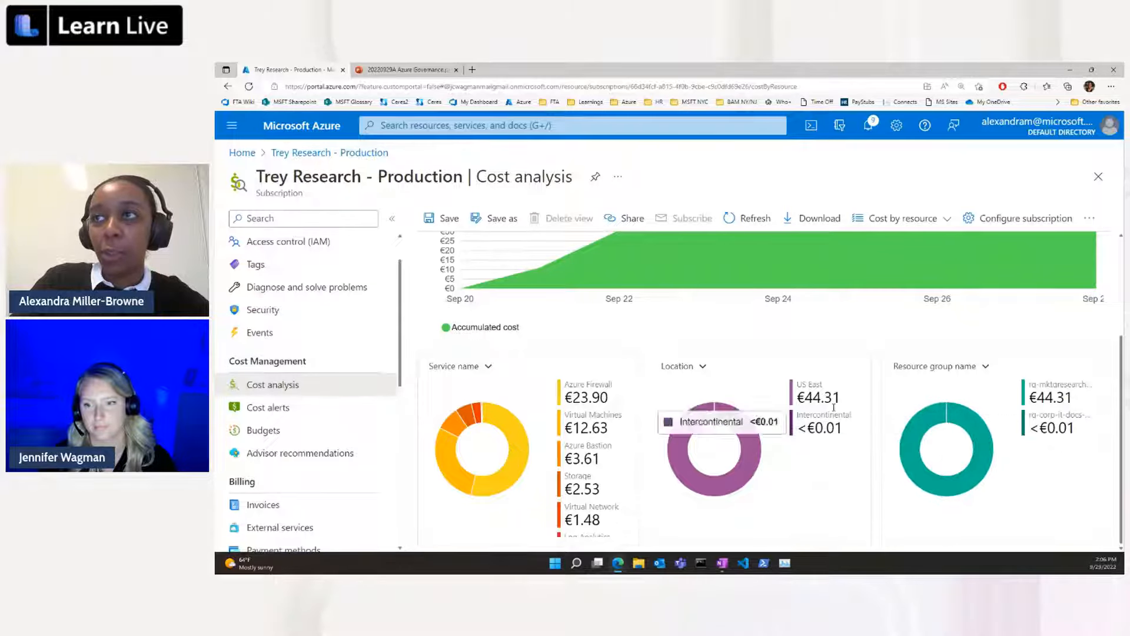
pyautogui.moveTo(844, 384)
pyautogui.scroll(3, 845, 384)
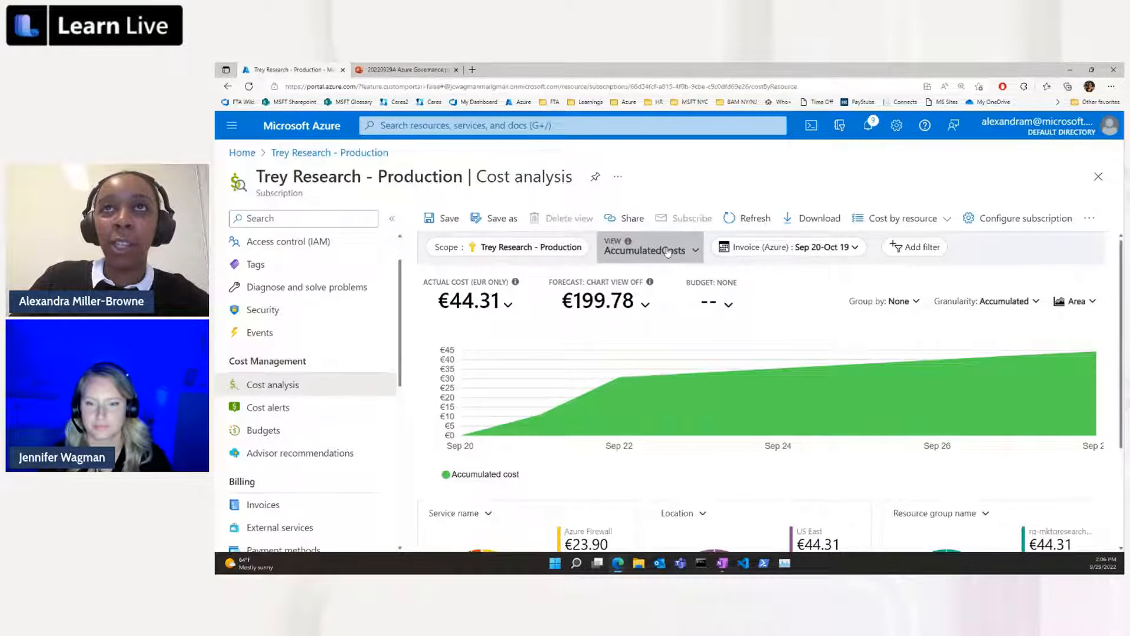
# Show the built-in Cost by resource view and expand the cost details of vm-windows-0.
pyautogui.click(683, 253)
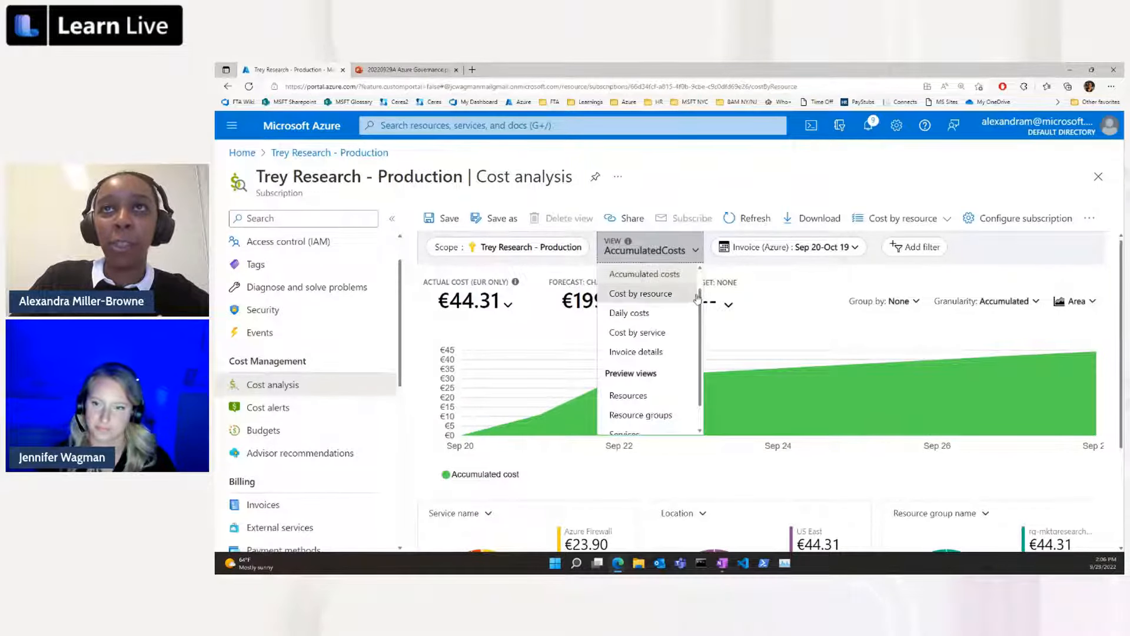
pyautogui.scroll(1, 697, 299)
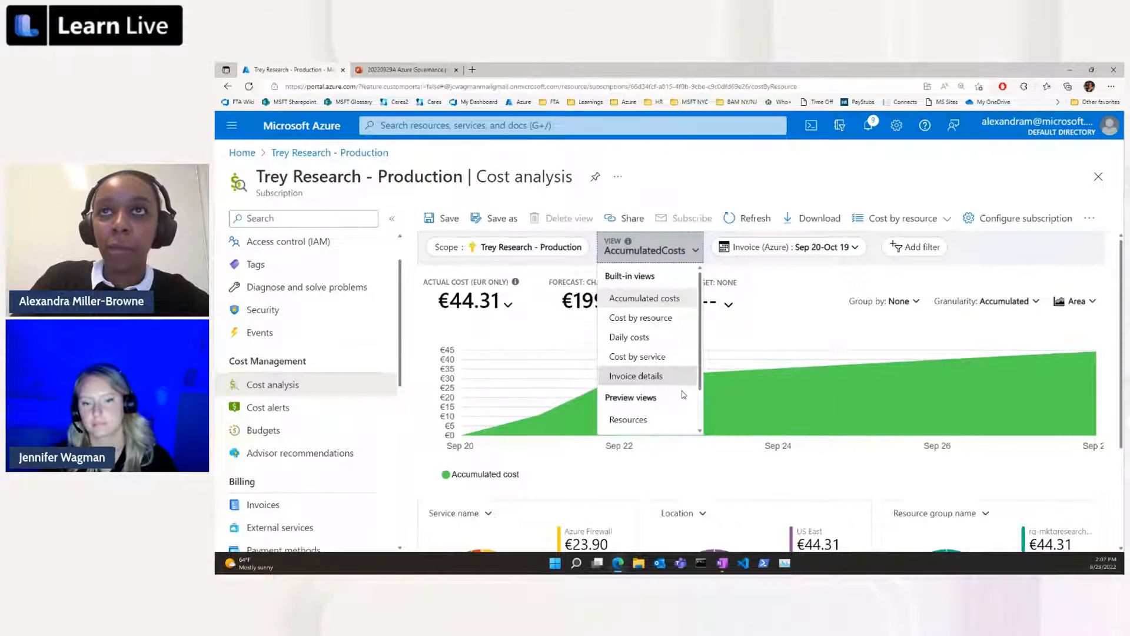
pyautogui.click(685, 323)
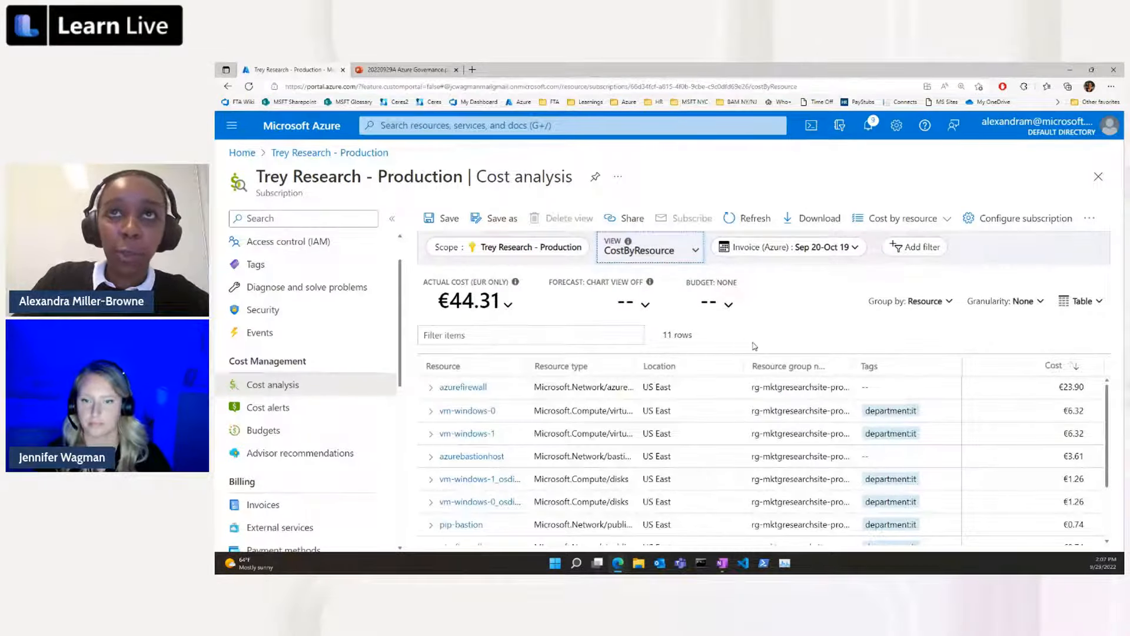
pyautogui.scroll(-1, 430, 395)
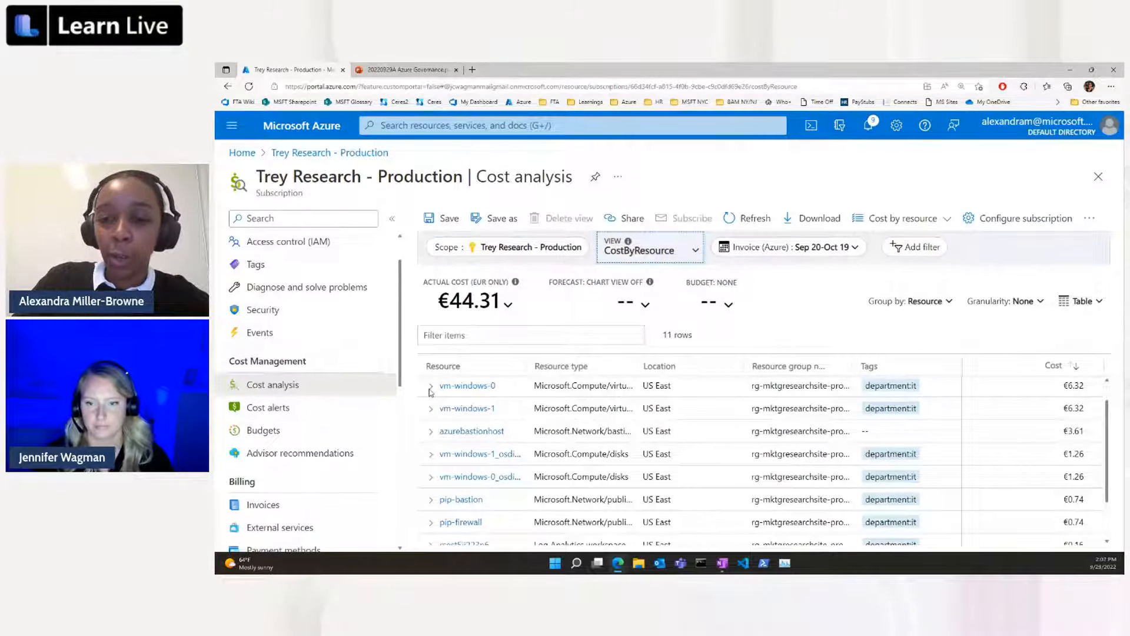
pyautogui.click(429, 388)
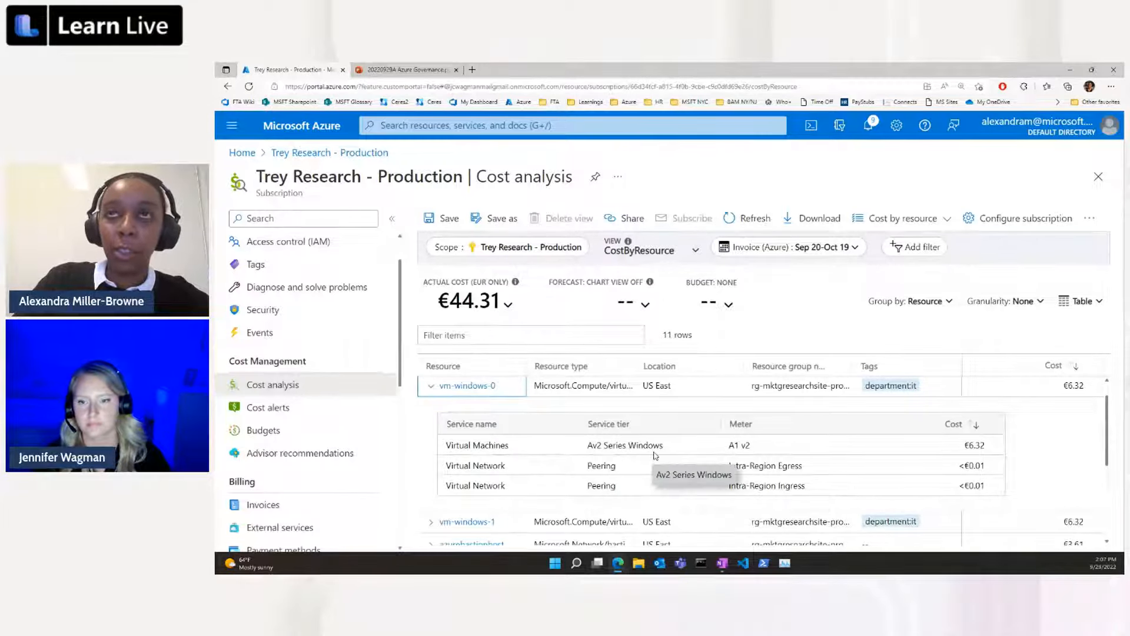
# Switch the cost analysis back to the Accumulated costs view and limit its date range to the last 7 days.
pyautogui.click(637, 246)
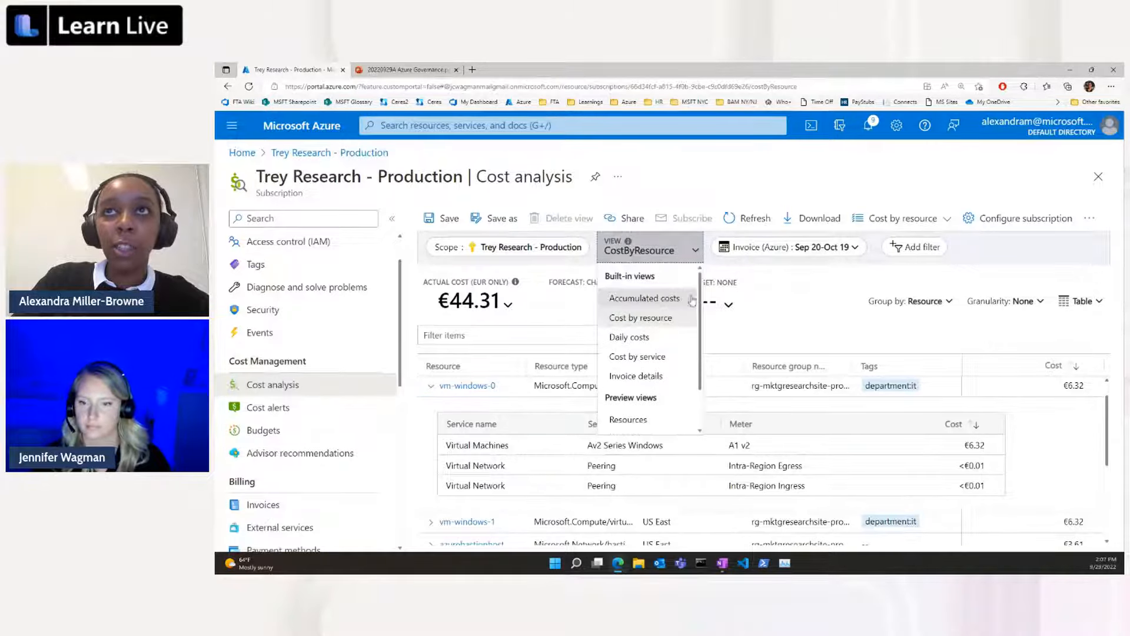
pyautogui.click(665, 298)
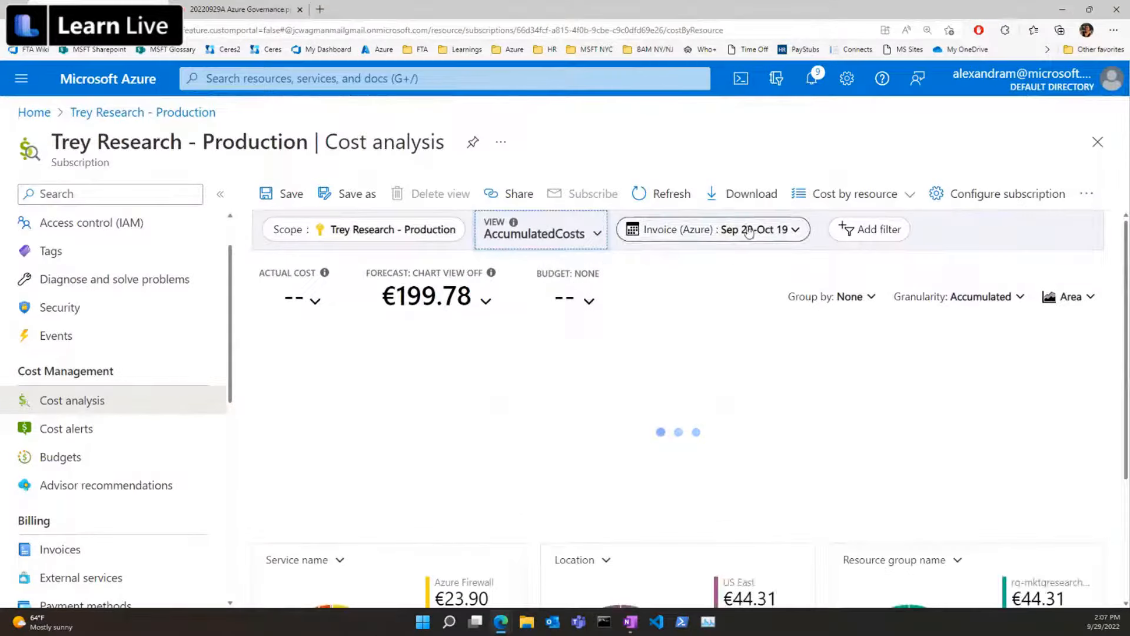
pyautogui.click(697, 232)
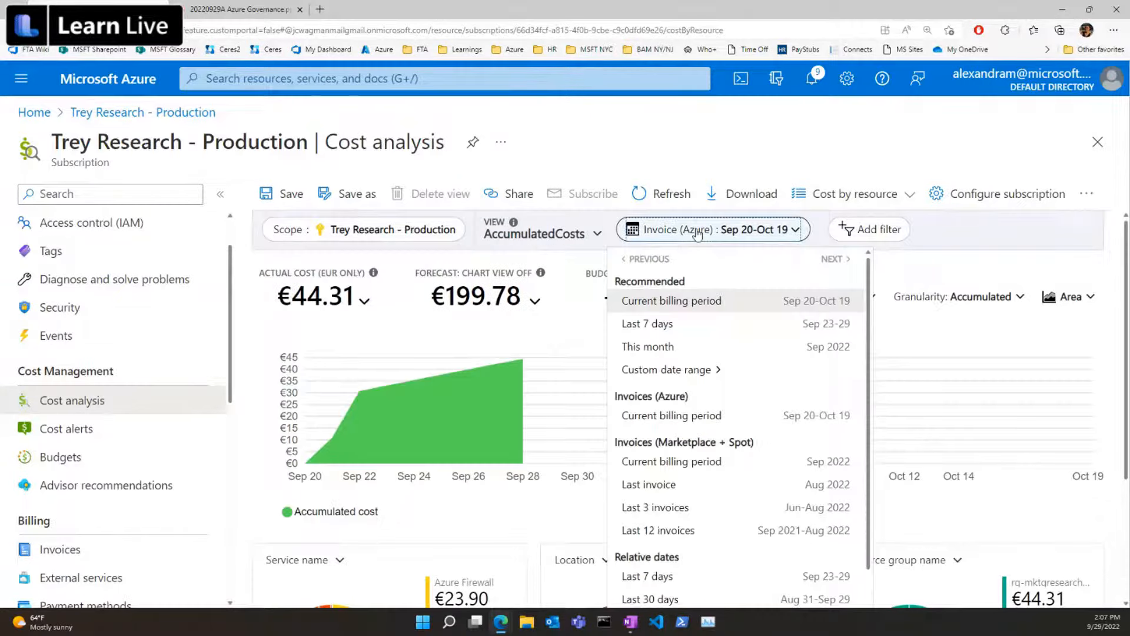
pyautogui.click(776, 324)
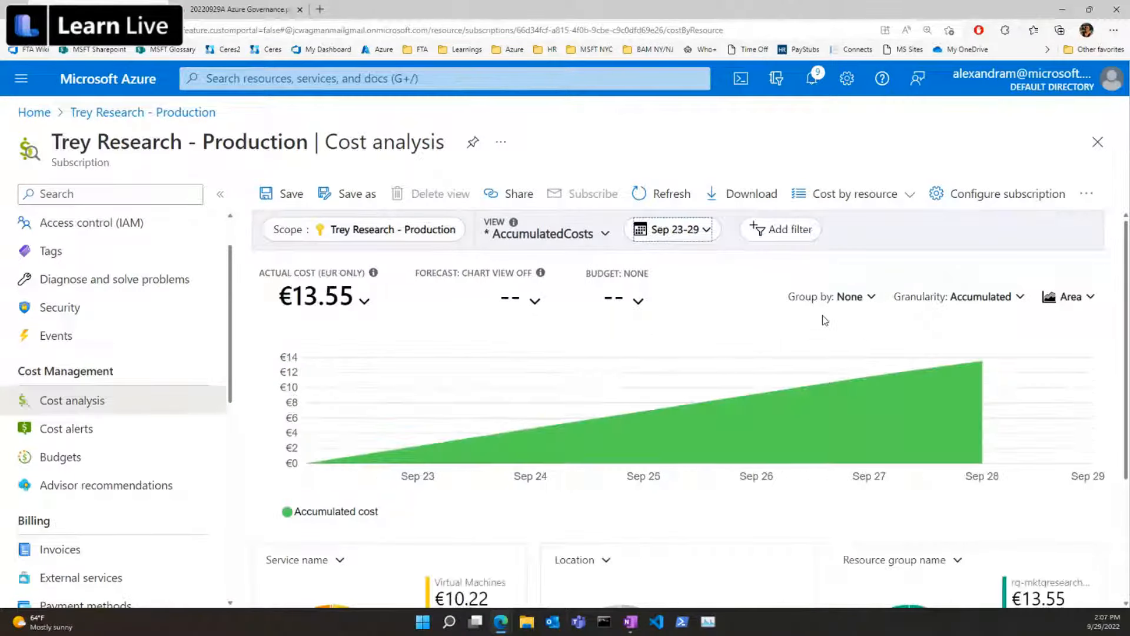
# Add a cost filter on the tag department with the value it.
pyautogui.click(809, 233)
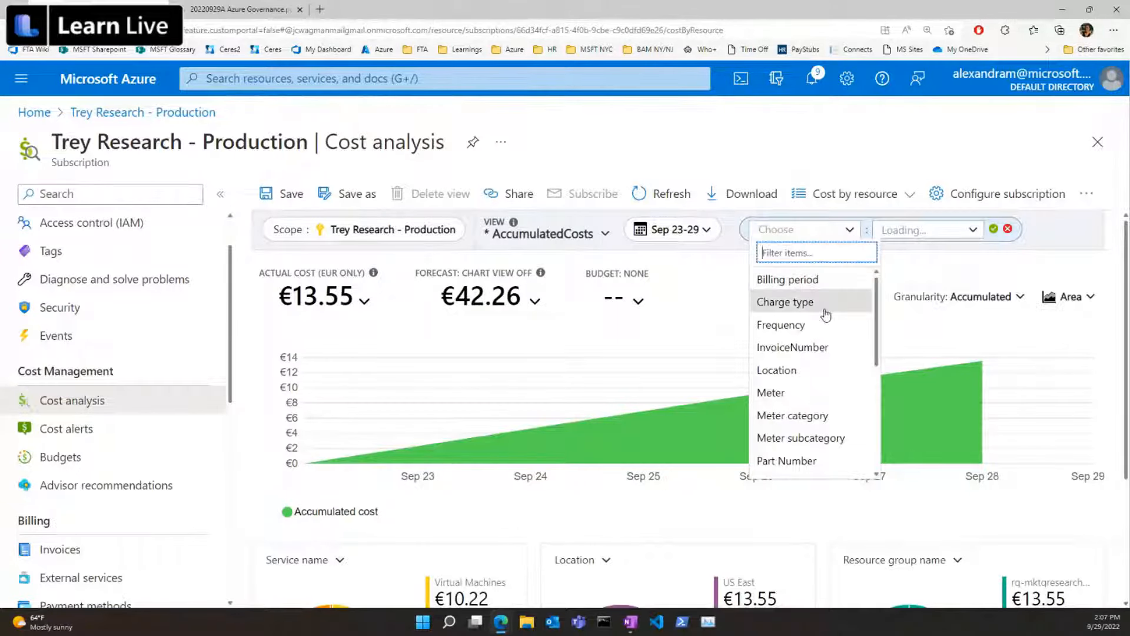
pyautogui.write('ta')
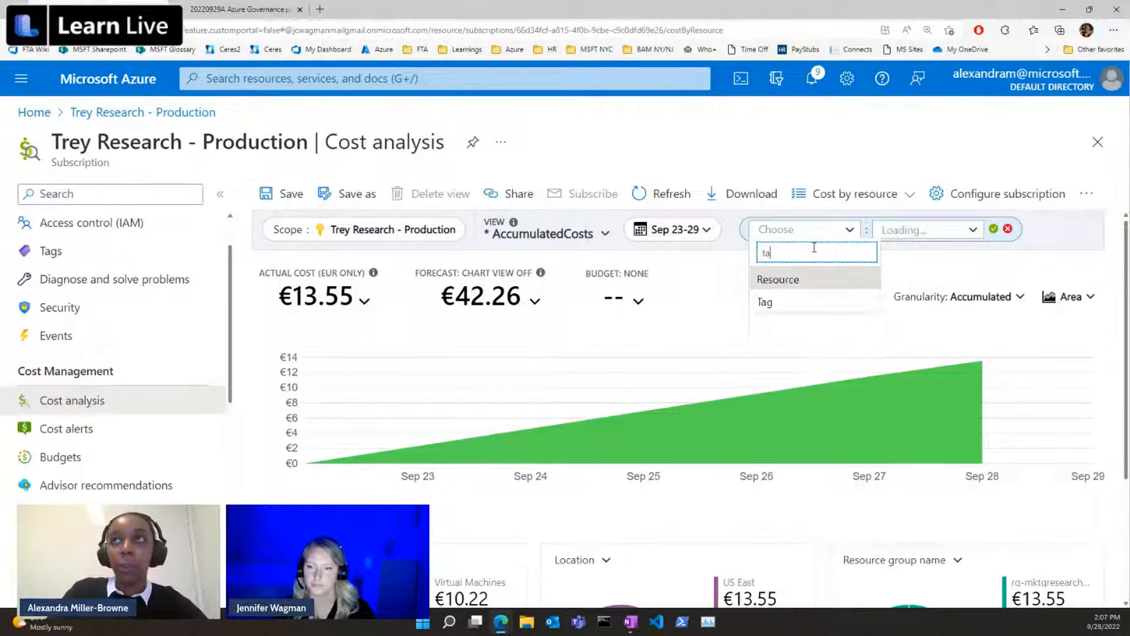
pyautogui.write('g')
pyautogui.click(819, 277)
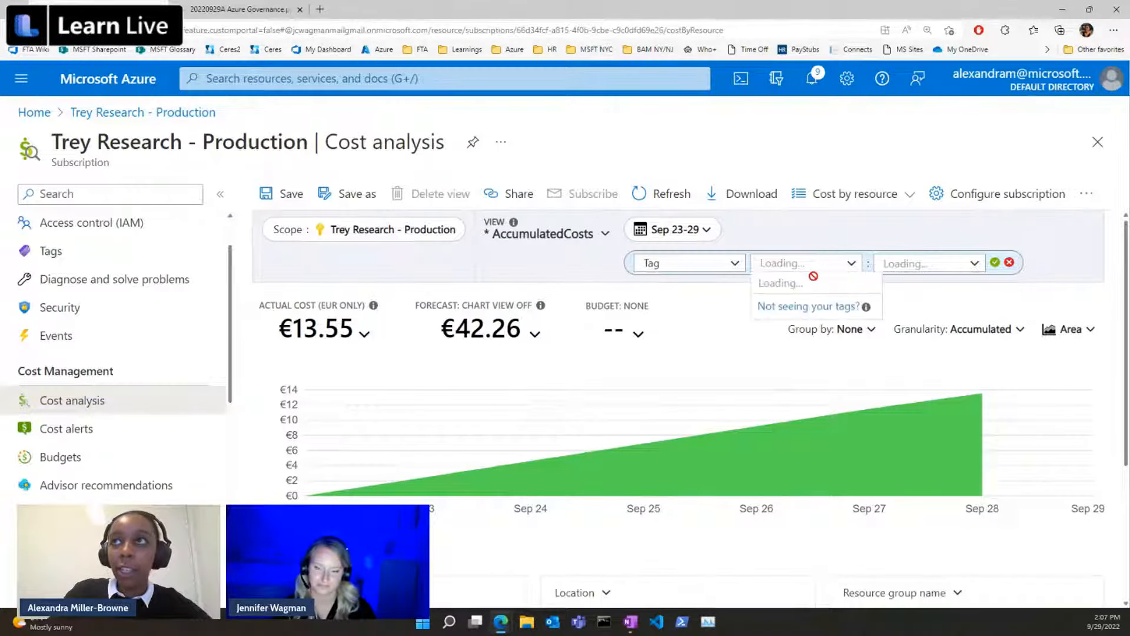
pyautogui.click(817, 286)
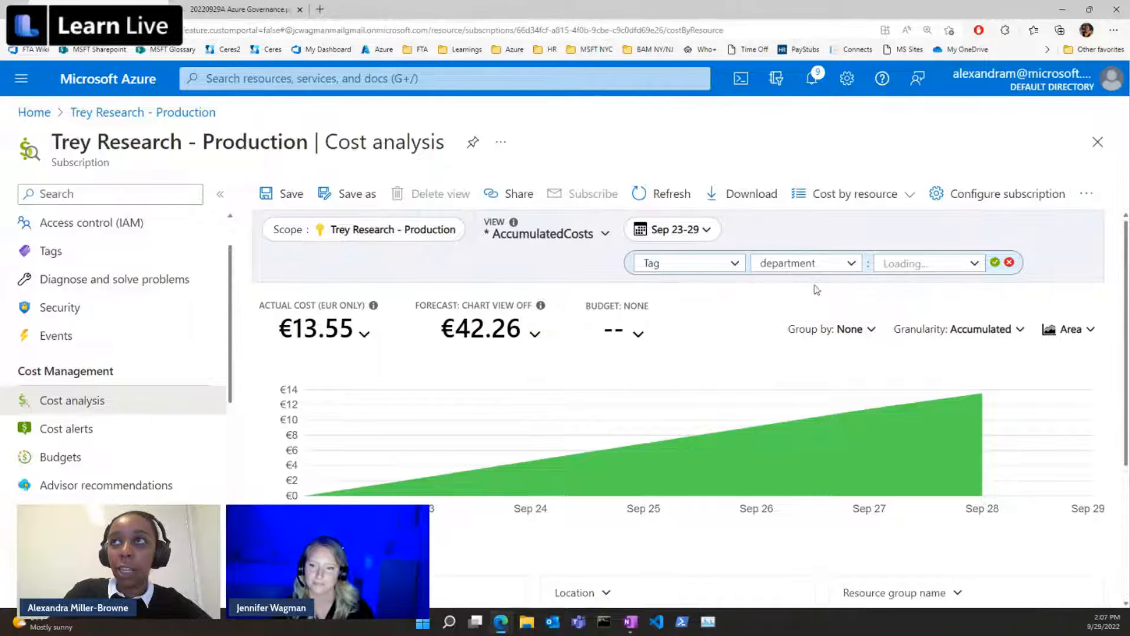
pyautogui.click(974, 265)
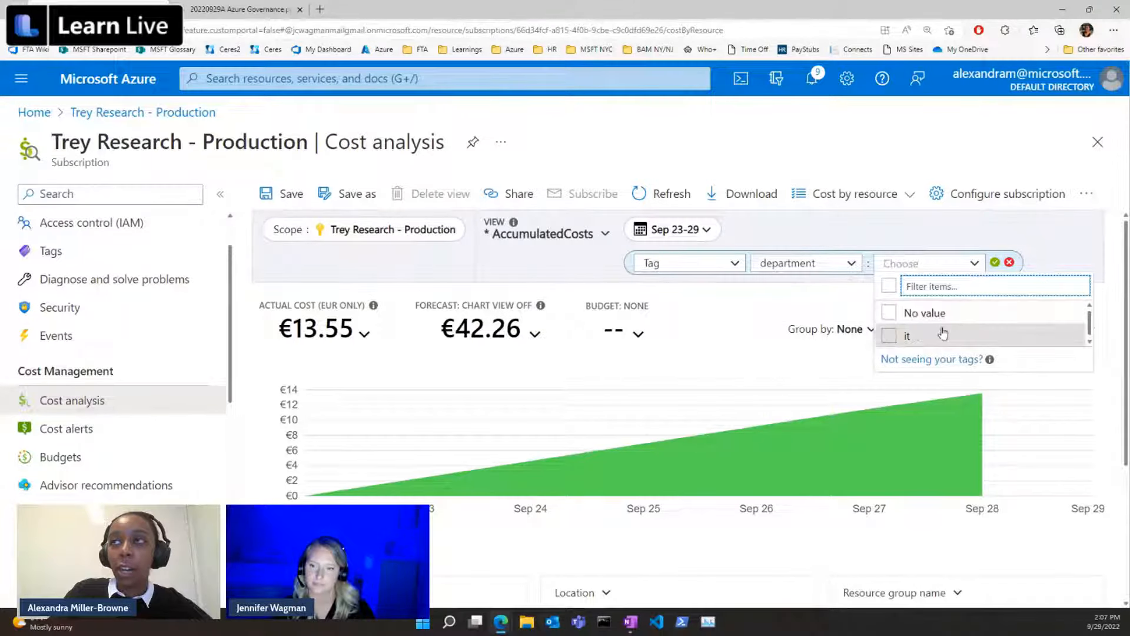
pyautogui.click(887, 335)
pyautogui.click(995, 262)
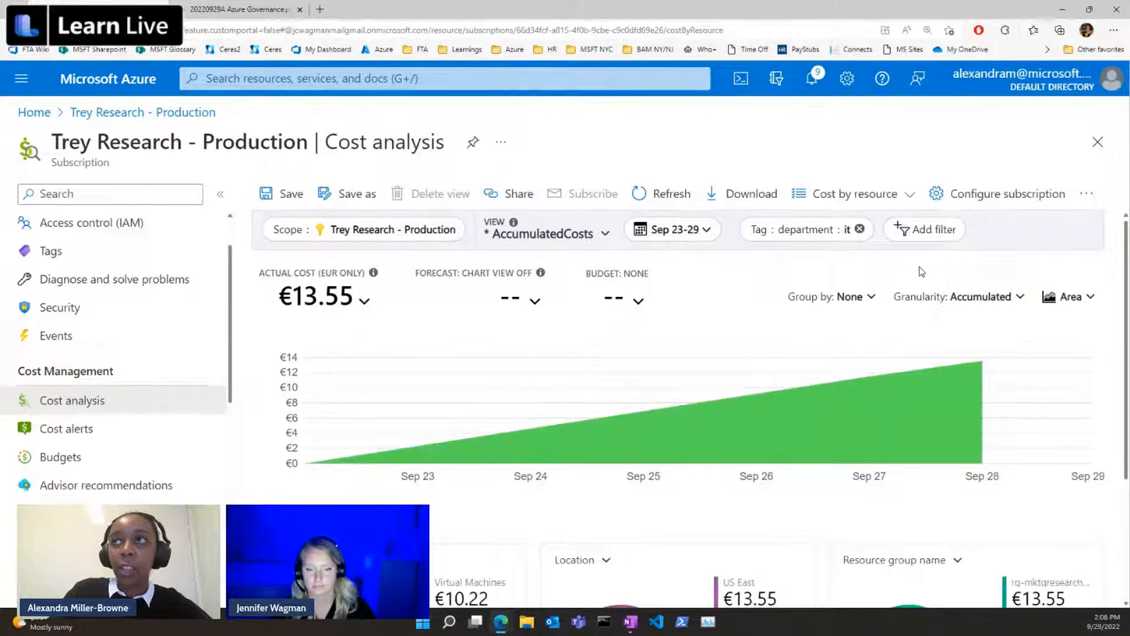
pyautogui.moveTo(814, 416)
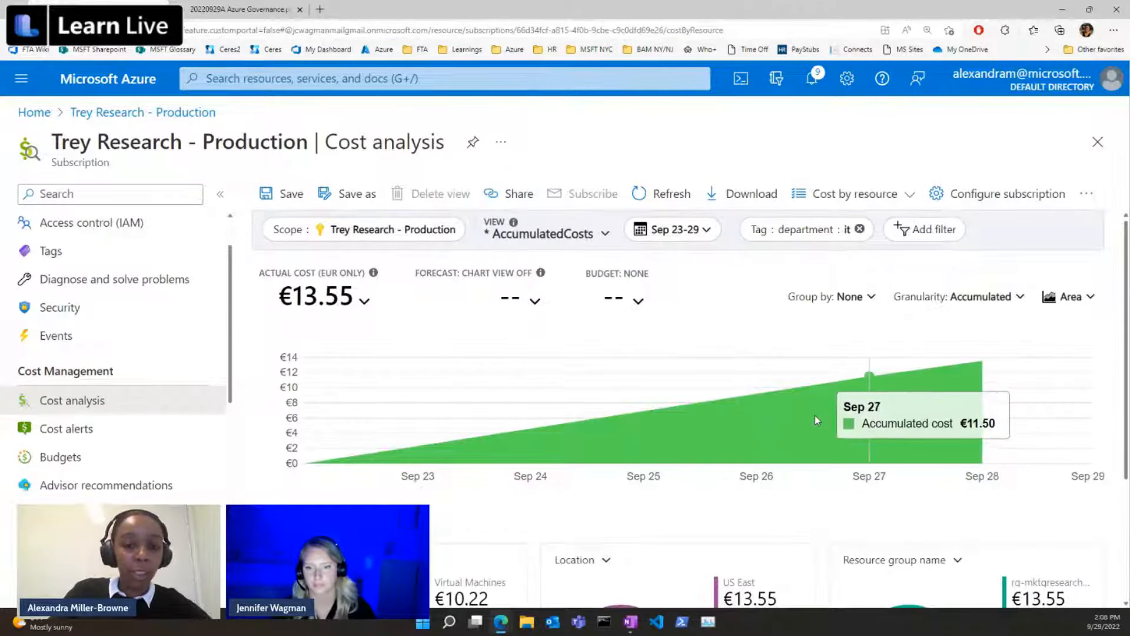
# Group the accumulated costs by Service name.
pyautogui.click(896, 296)
pyautogui.click(873, 297)
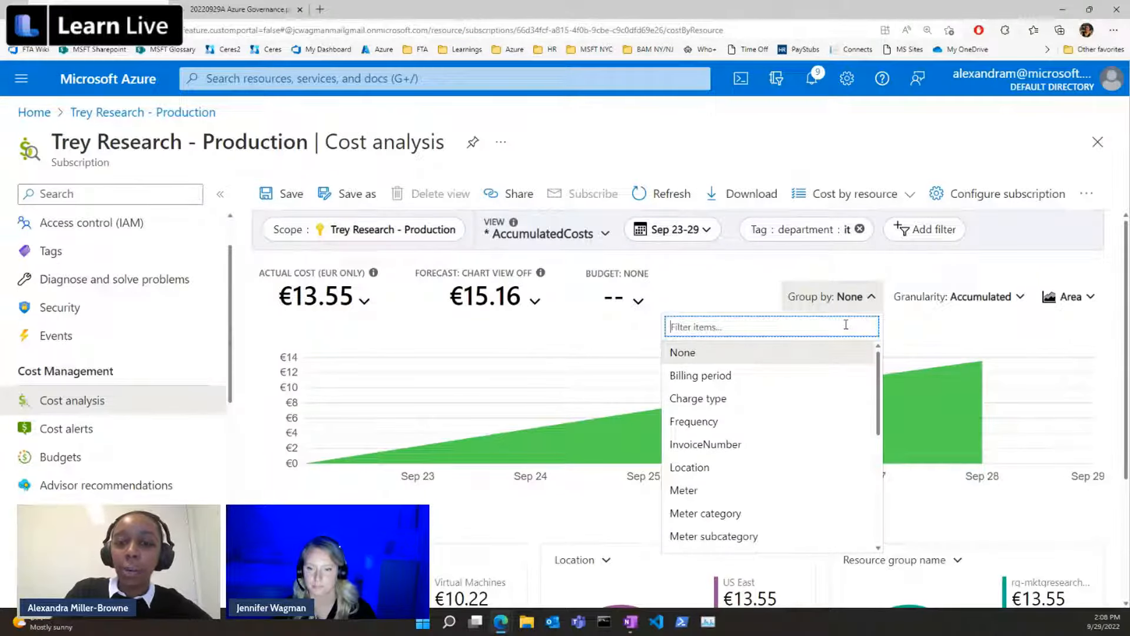
pyautogui.write('se')
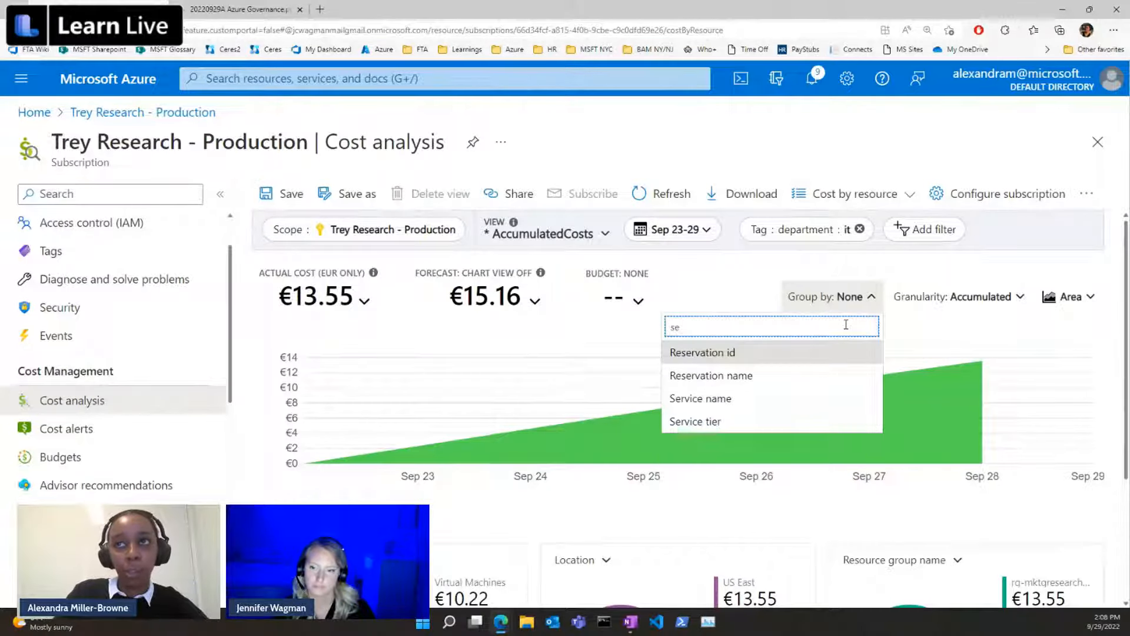
pyautogui.click(789, 398)
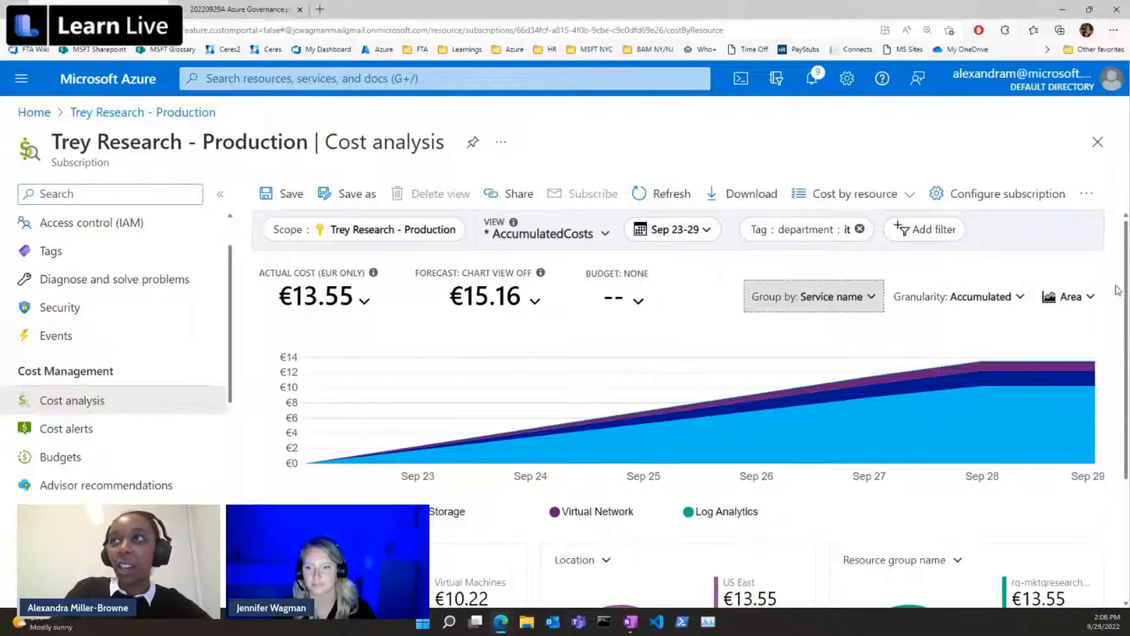
# Try the Daily and Monthly granularity for the cost chart, restoring Accumulated.
pyautogui.click(1016, 296)
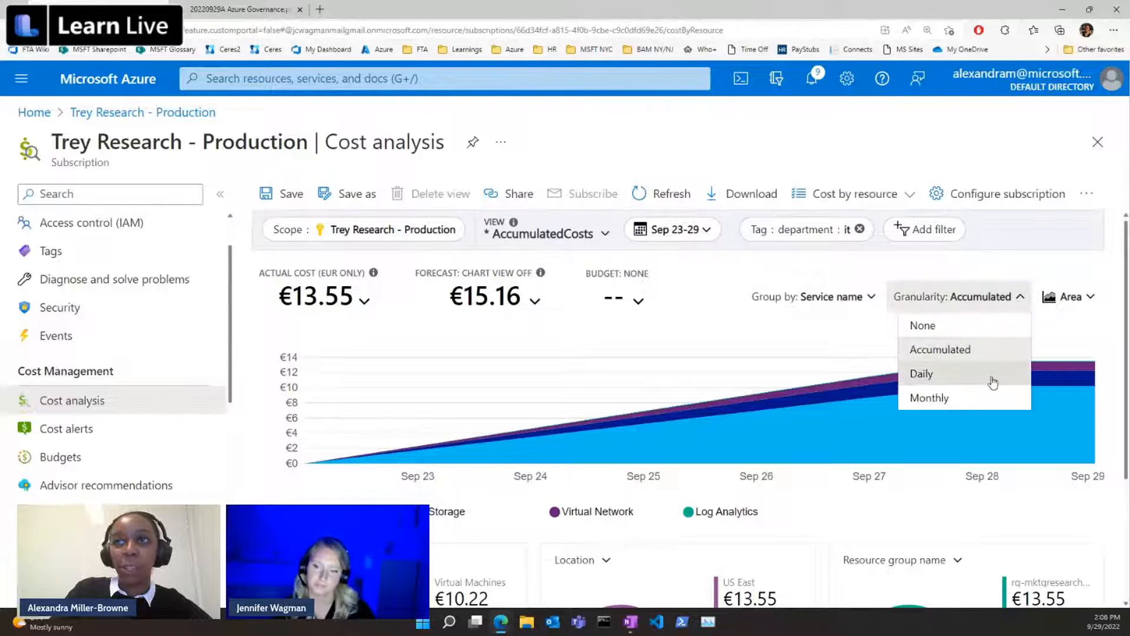
pyautogui.click(993, 381)
pyautogui.click(1025, 296)
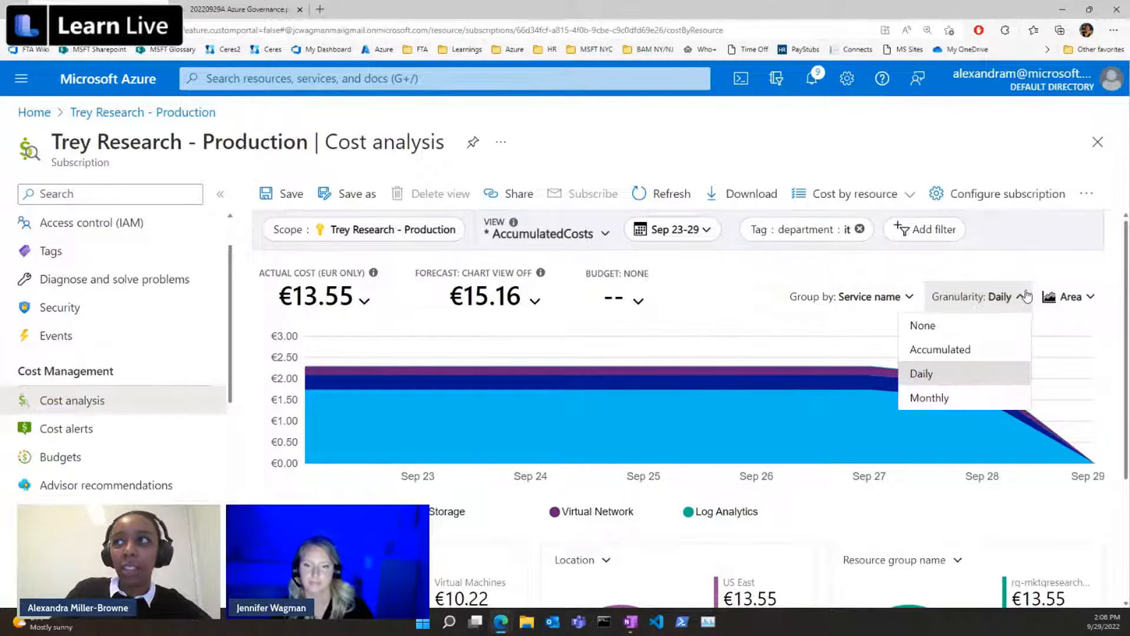
pyautogui.click(991, 398)
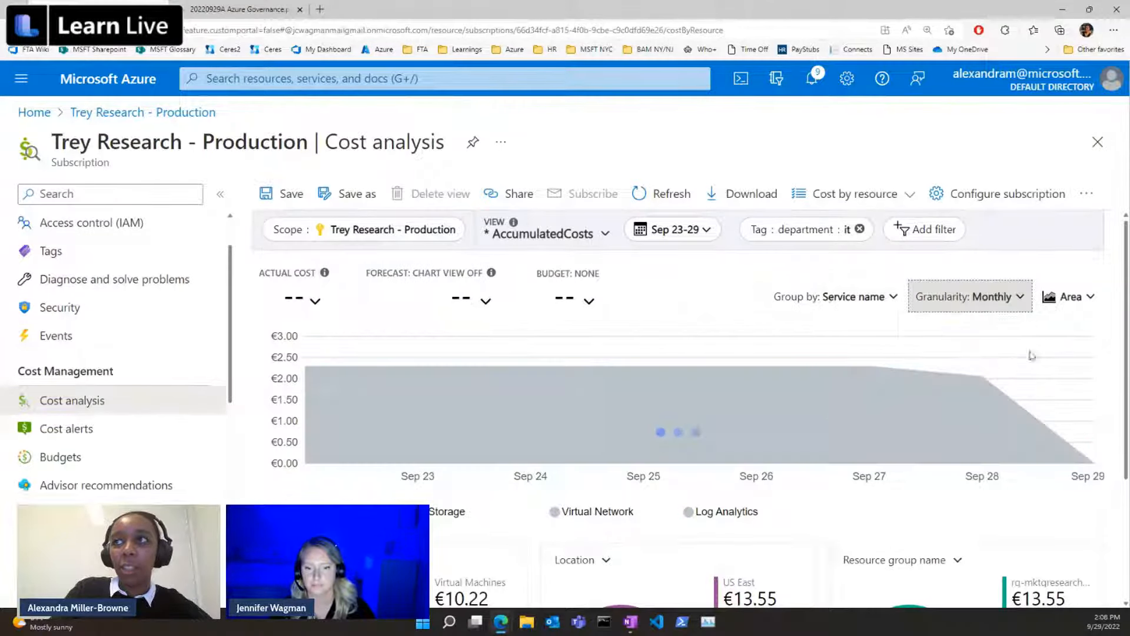
pyautogui.click(1007, 299)
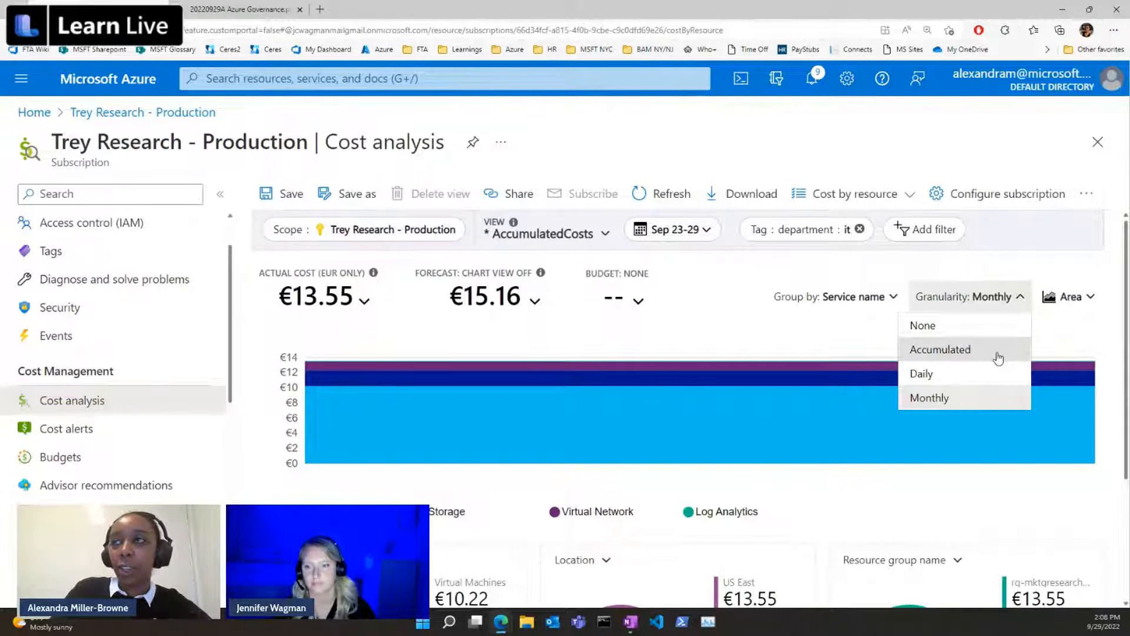
pyautogui.click(999, 356)
# Try the Column (stacked) and Column (grouped) chart types for the costs, restoring Area.
pyautogui.click(1092, 299)
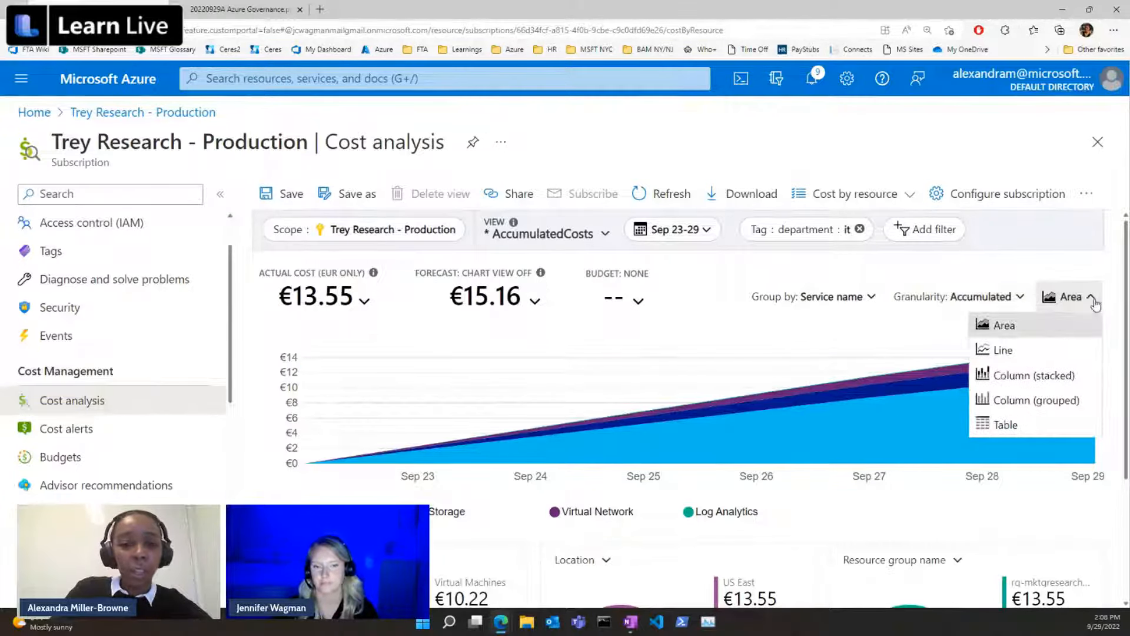
pyautogui.click(1069, 379)
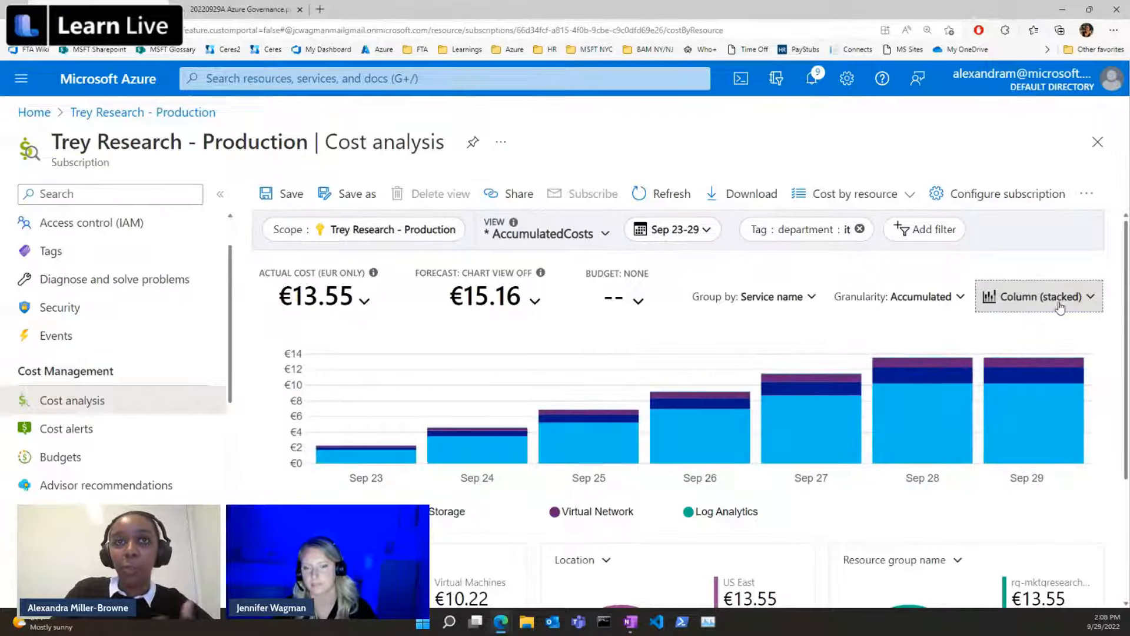
pyautogui.click(1089, 303)
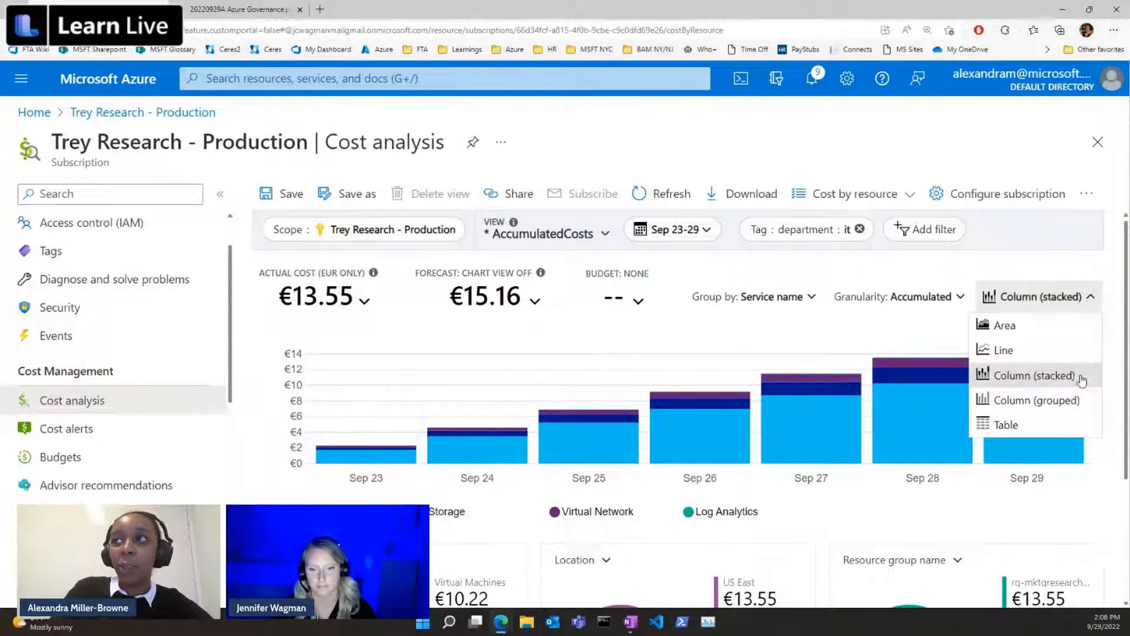
pyautogui.click(1077, 400)
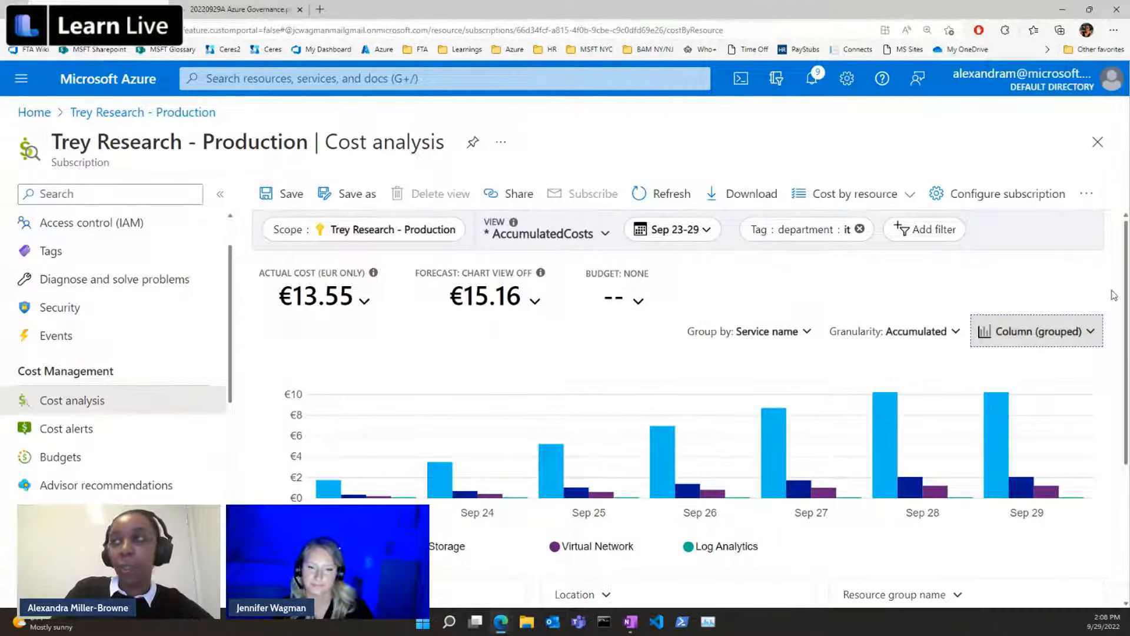
pyautogui.click(1089, 335)
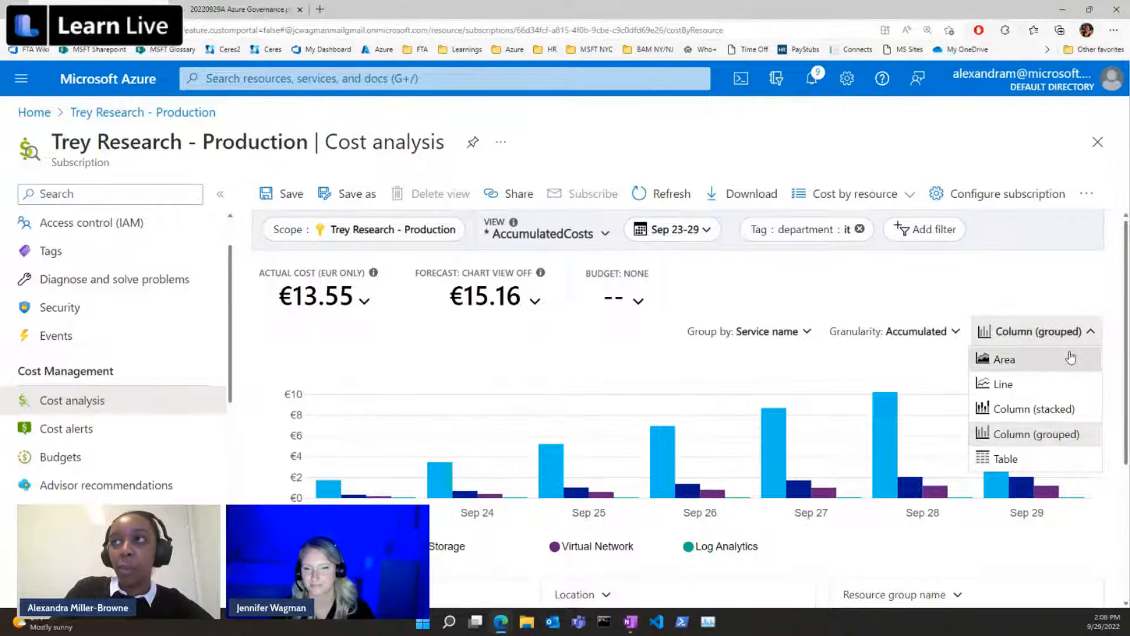
pyautogui.click(1068, 358)
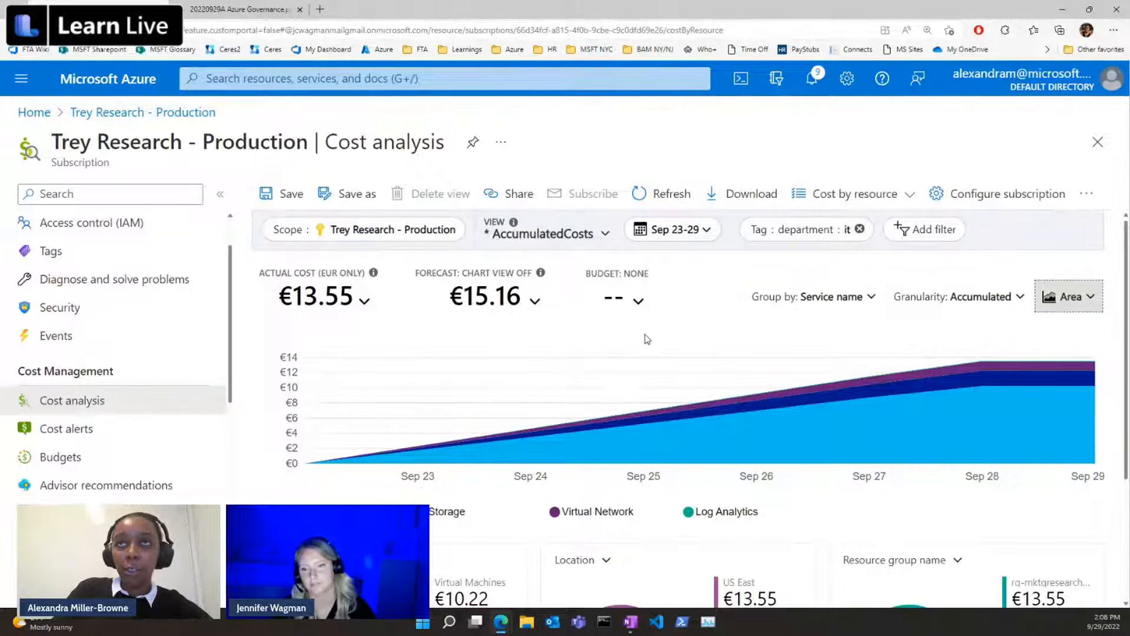
# Save the customized cost view as Week of Sept Costs - IT and look through the list of available views.
pyautogui.click(279, 200)
pyautogui.click(346, 280)
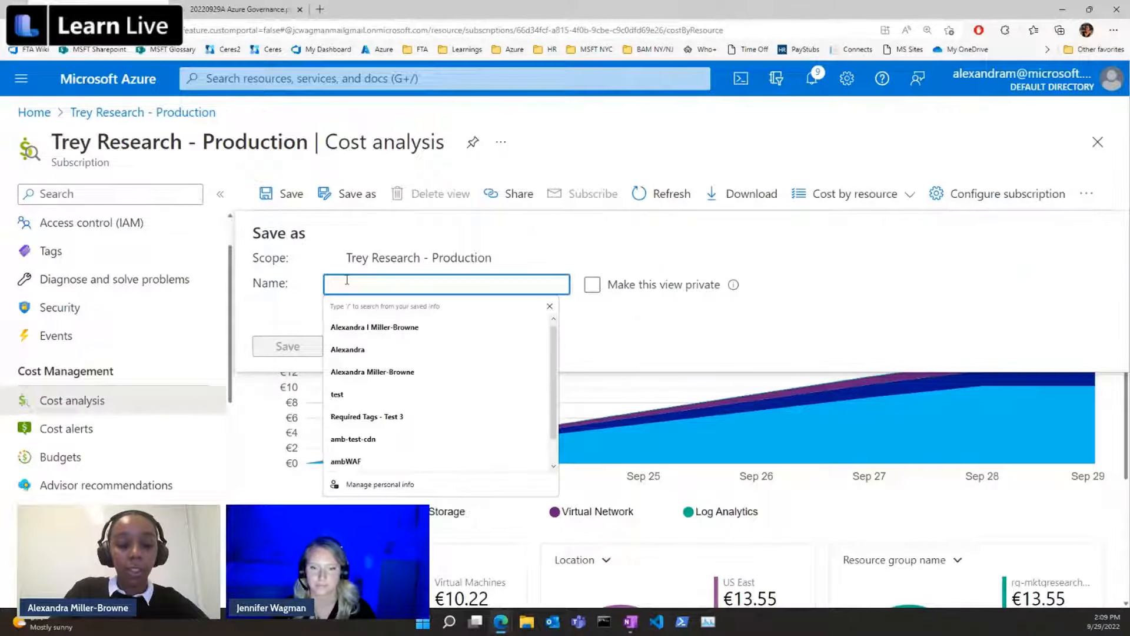
pyautogui.write('Week')
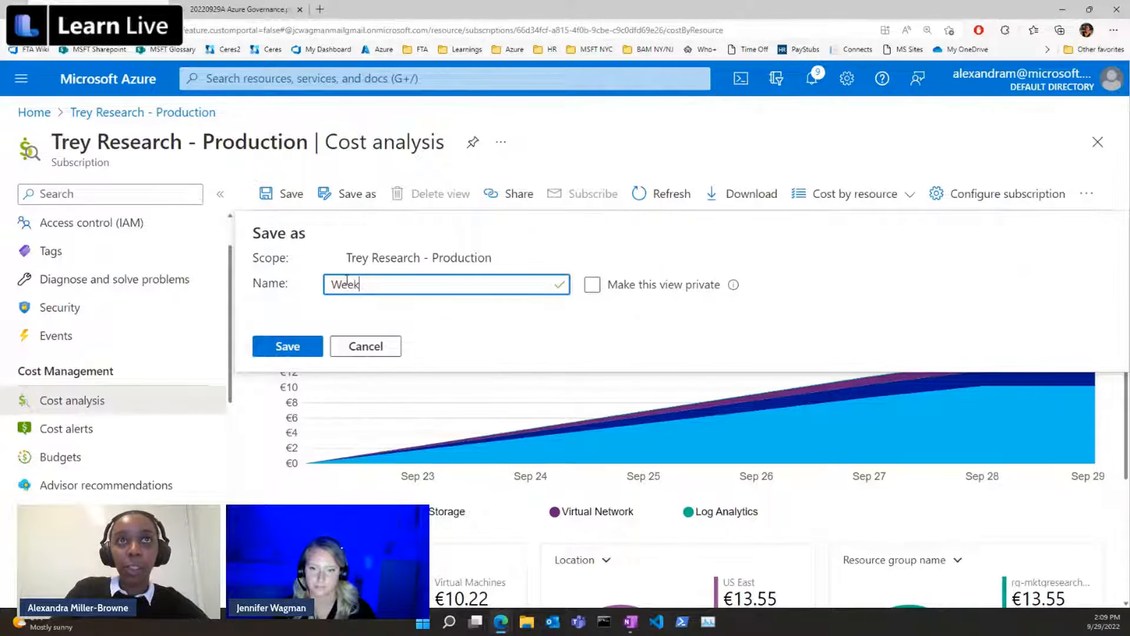
pyautogui.write(' of Sept')
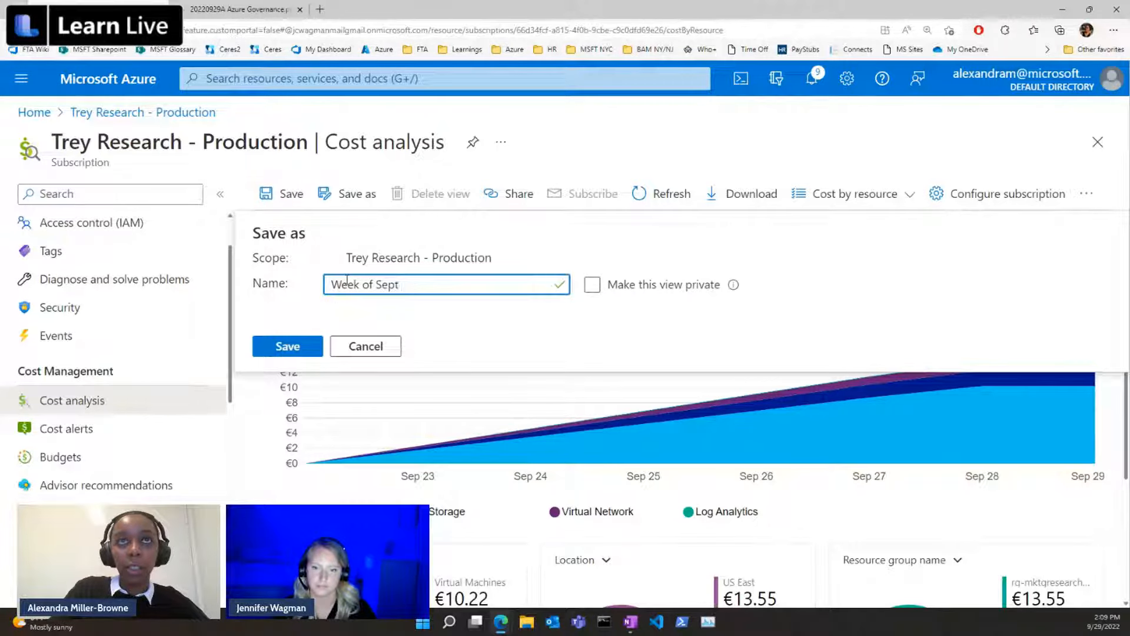
pyautogui.write(' S')
pyautogui.write('o')
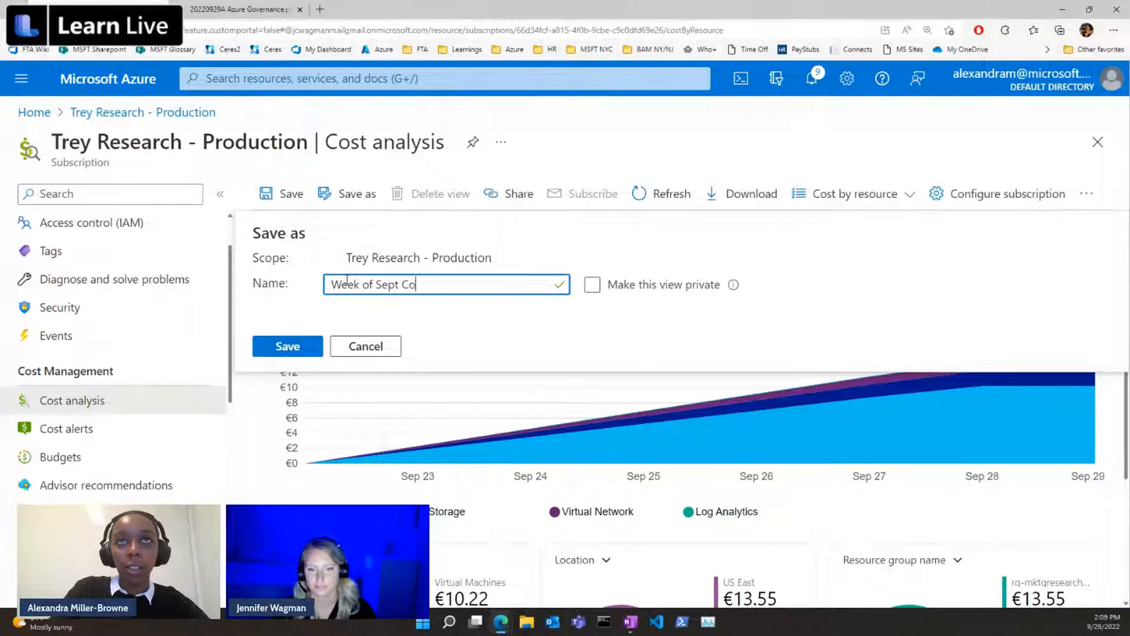
pyautogui.write('sts - IT')
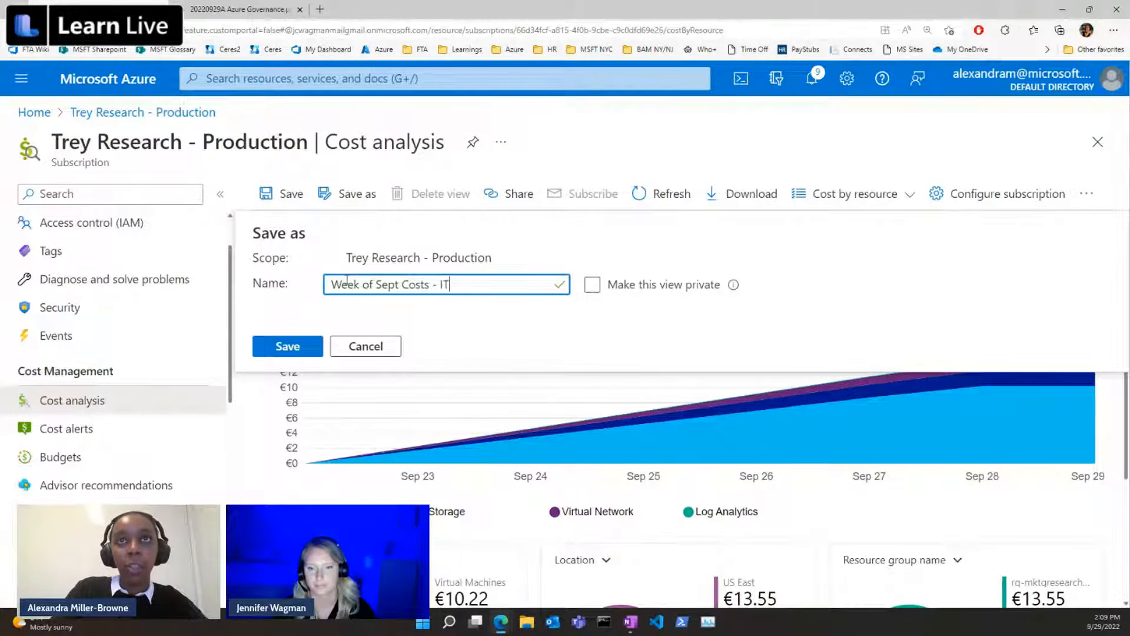
pyautogui.click(301, 347)
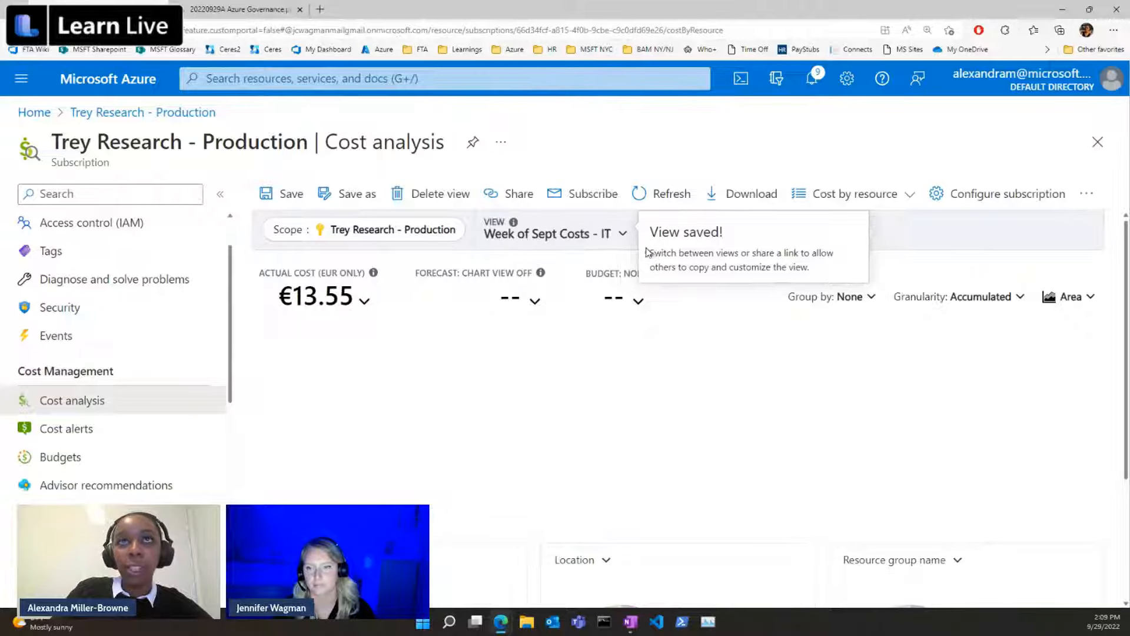
pyautogui.click(600, 238)
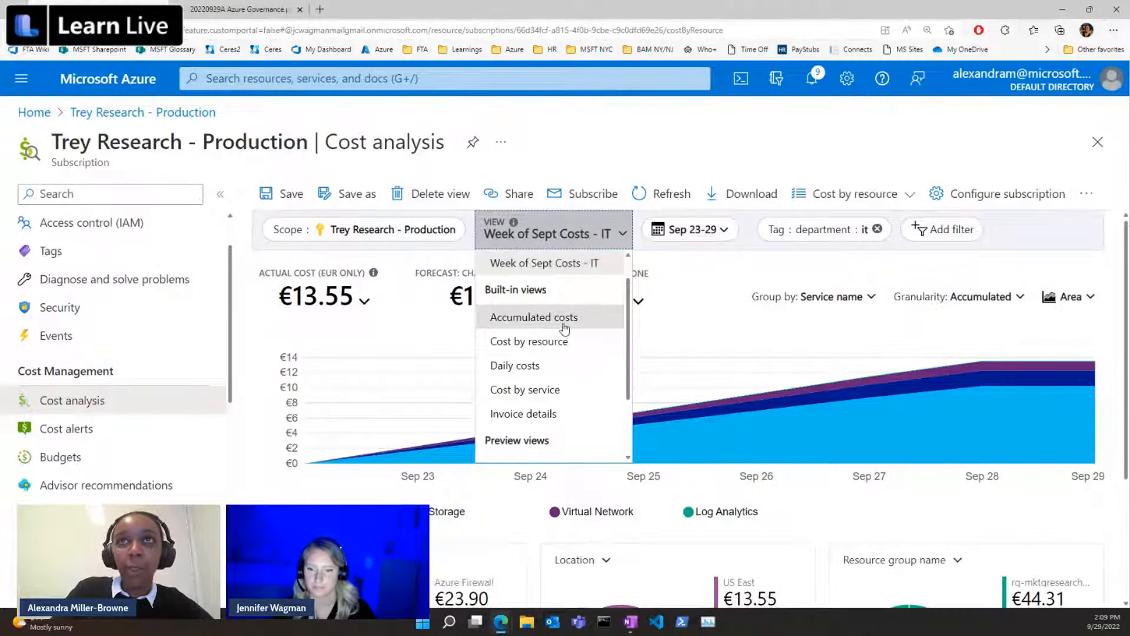
pyautogui.click(700, 271)
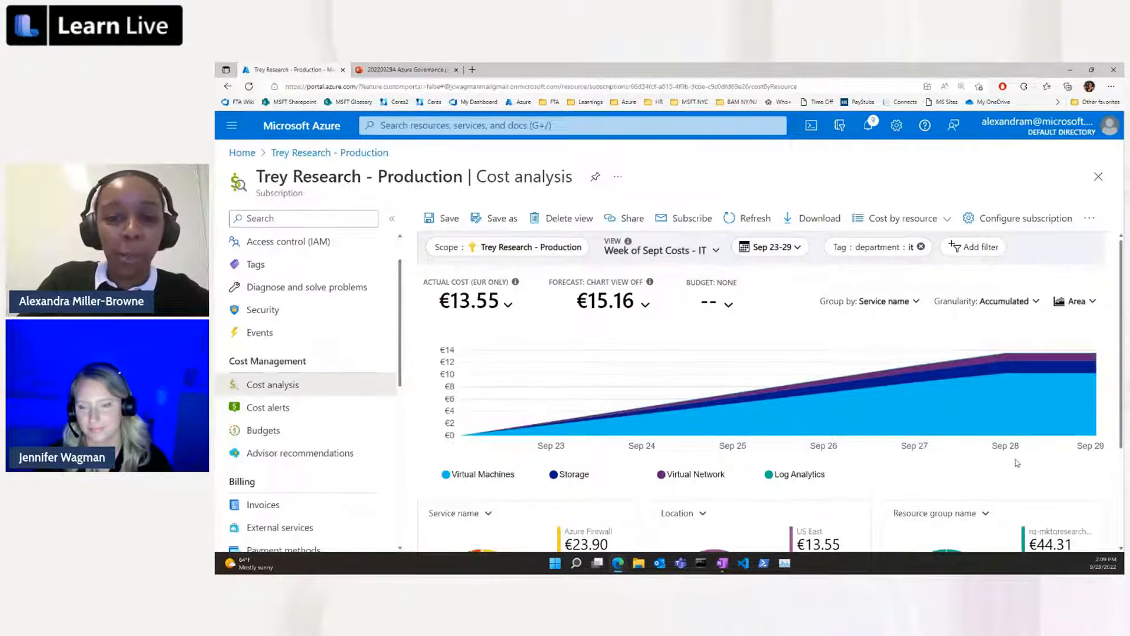
# Set the date range of the saved cost view to the last 12 months.
pyautogui.moveTo(1070, 400)
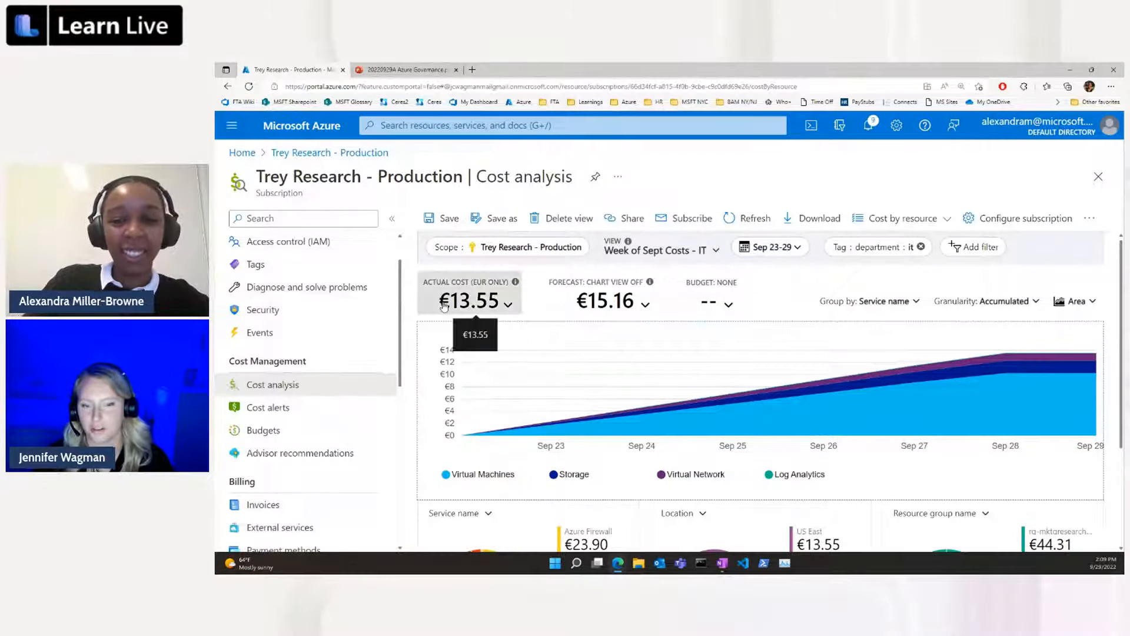
pyautogui.click(772, 252)
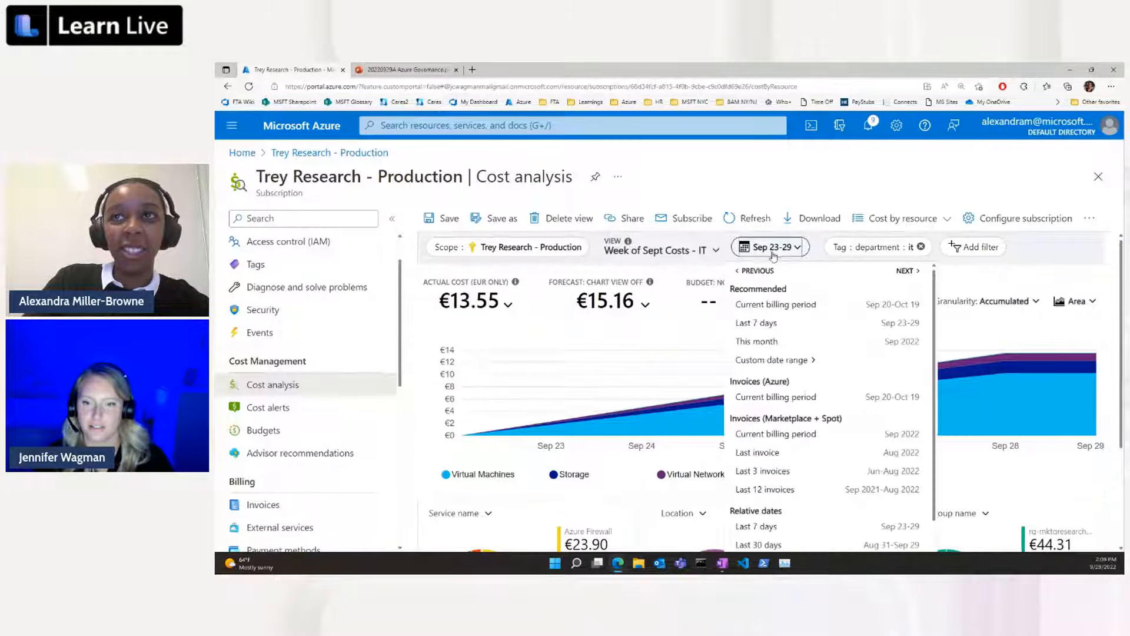
pyautogui.scroll(-3, 889, 301)
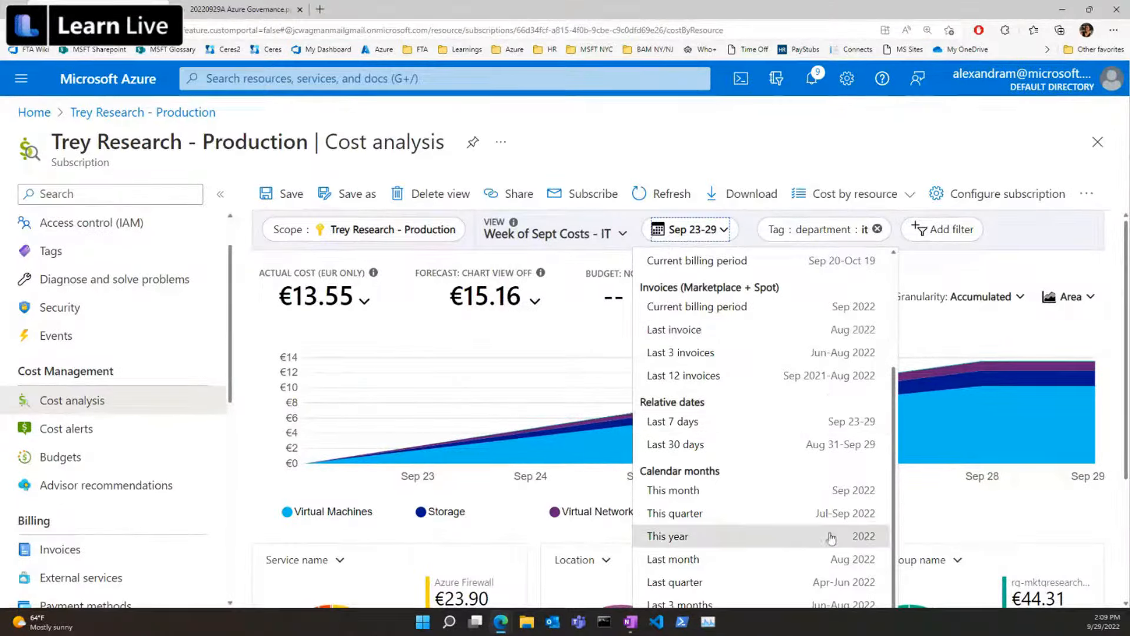
pyautogui.scroll(-3, 850, 471)
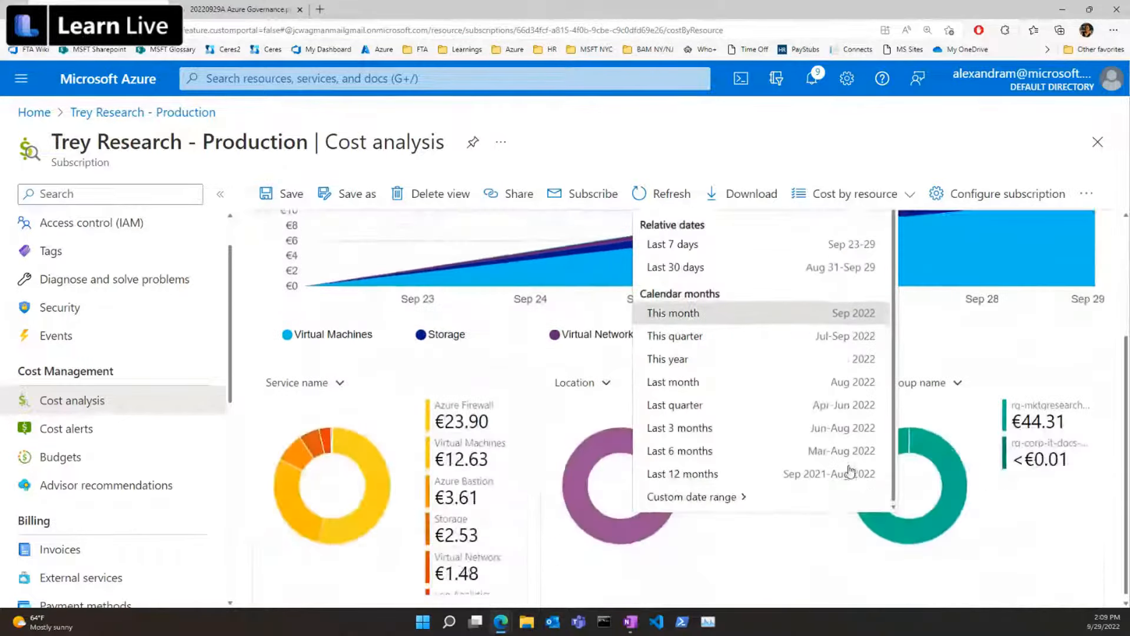
pyautogui.scroll(1, 850, 471)
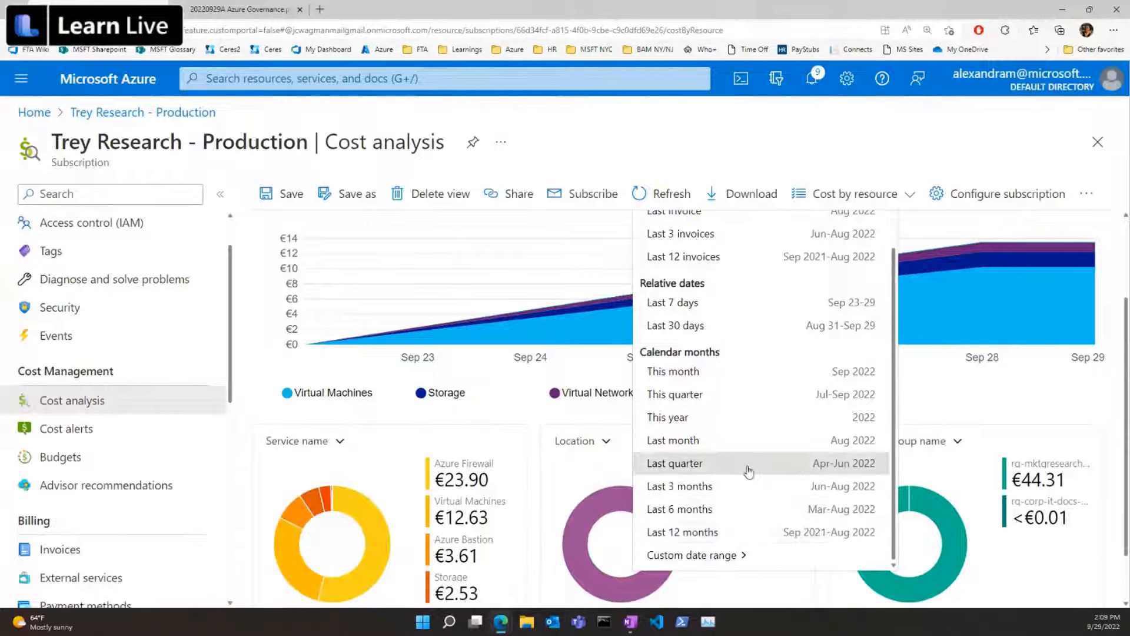
pyautogui.click(707, 531)
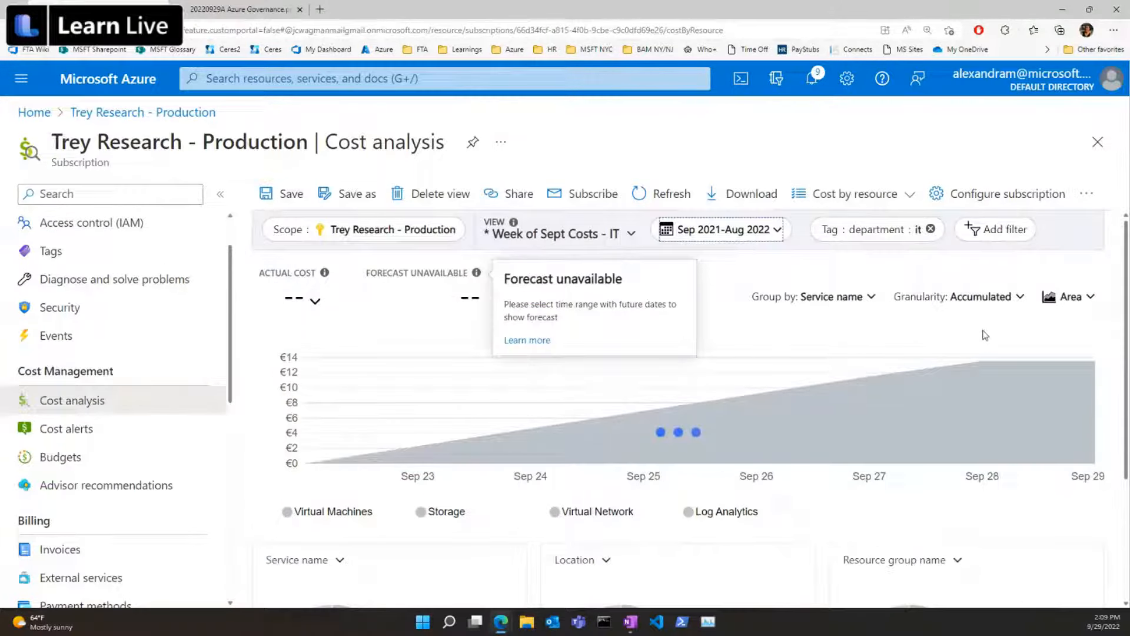
# Apply a custom date range of August 4 to 14, 2021 to the cost view.
pyautogui.click(750, 230)
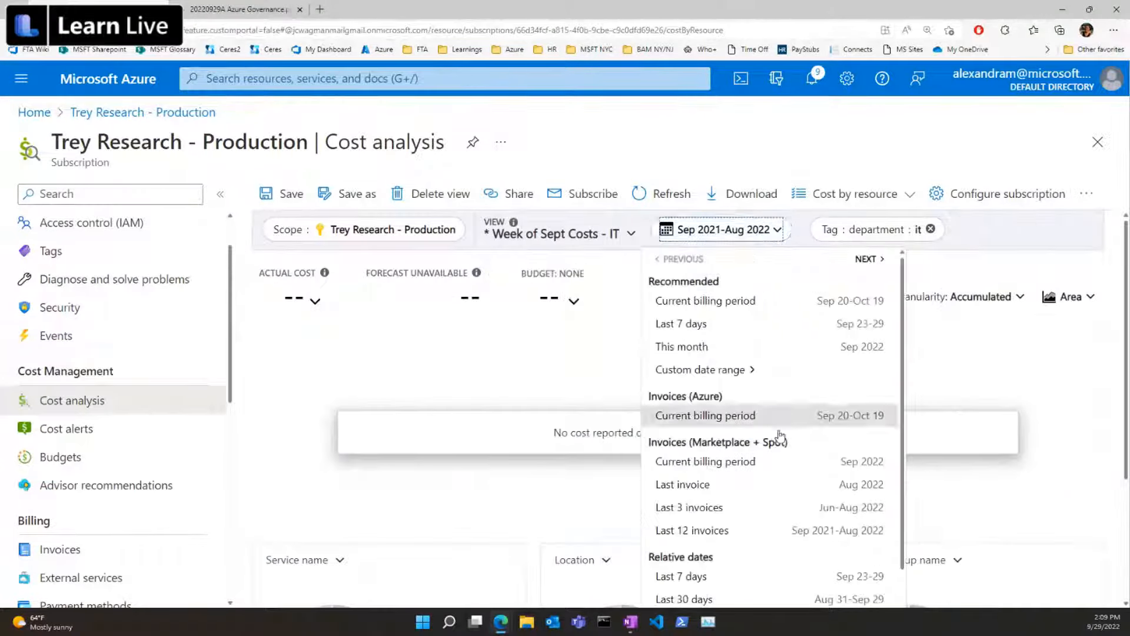
pyautogui.scroll(-3, 780, 435)
pyautogui.scroll(-3, 789, 483)
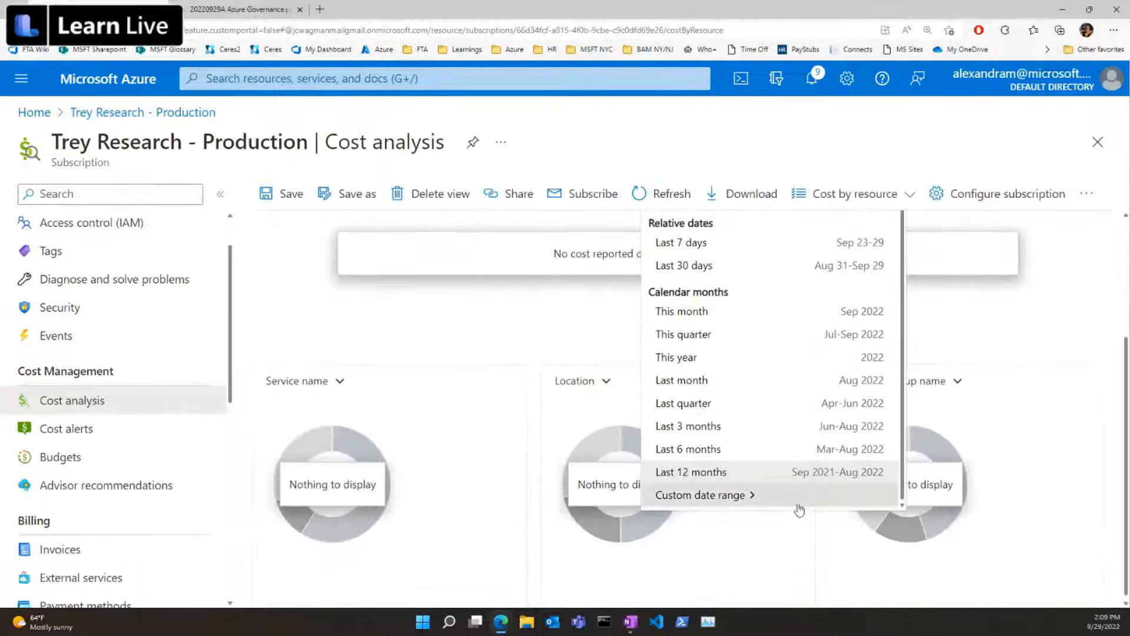
pyautogui.click(746, 493)
pyautogui.scroll(3, 870, 336)
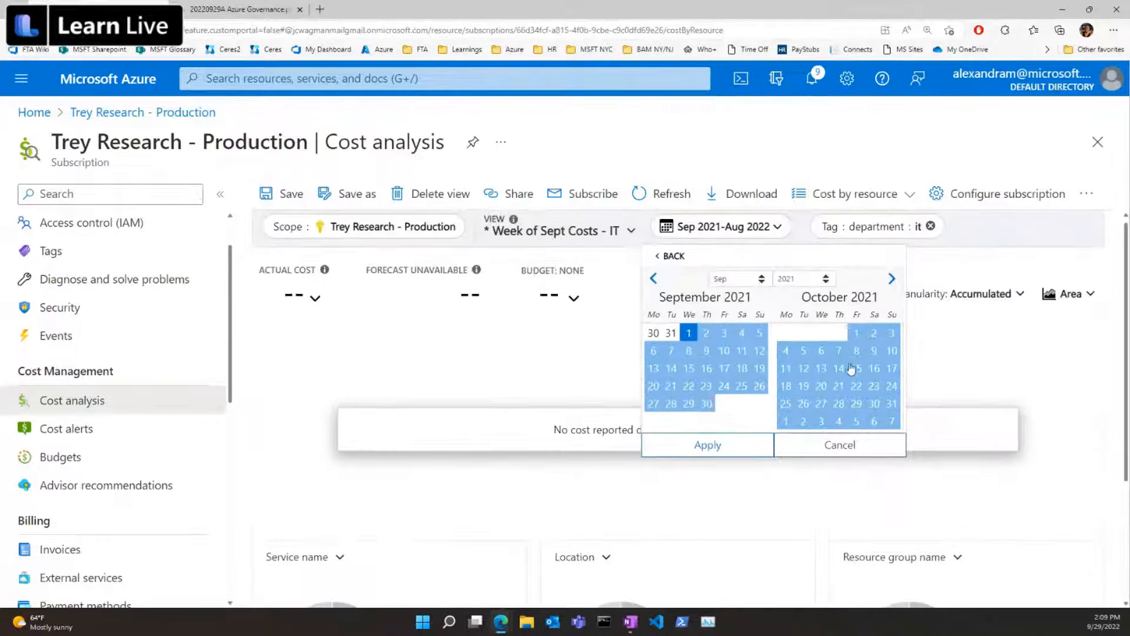
pyautogui.click(654, 278)
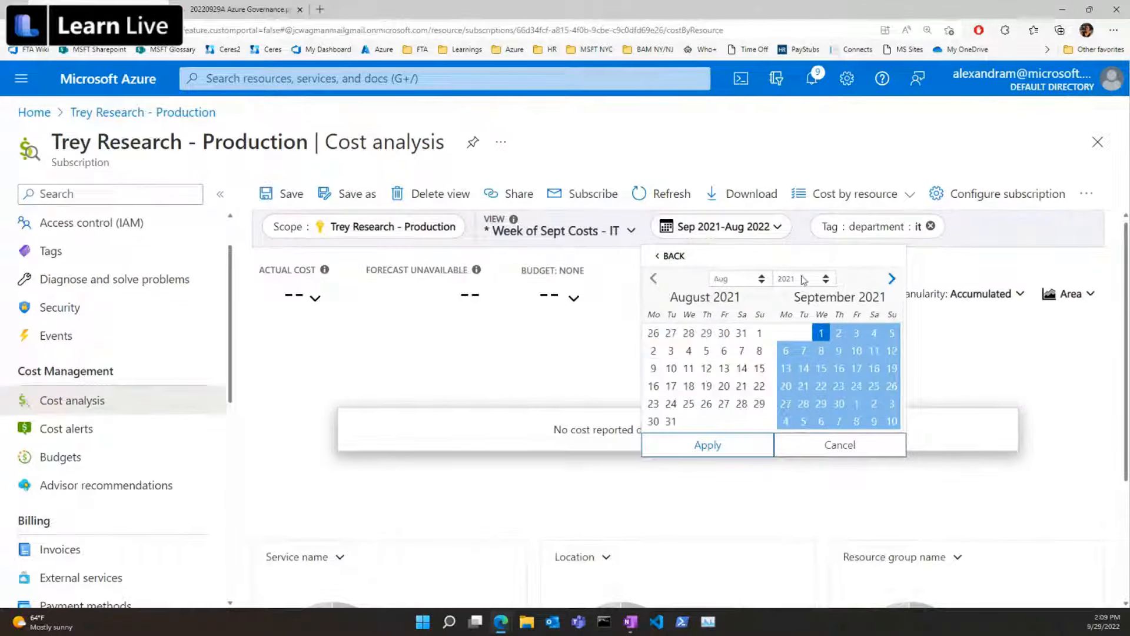
pyautogui.click(690, 351)
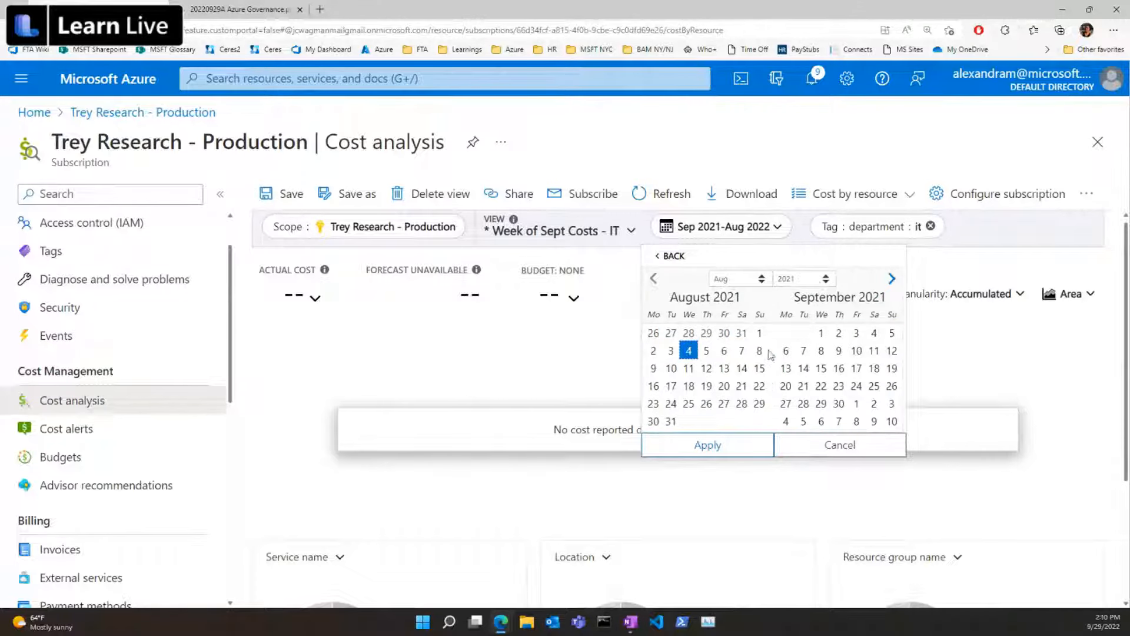
pyautogui.click(761, 368)
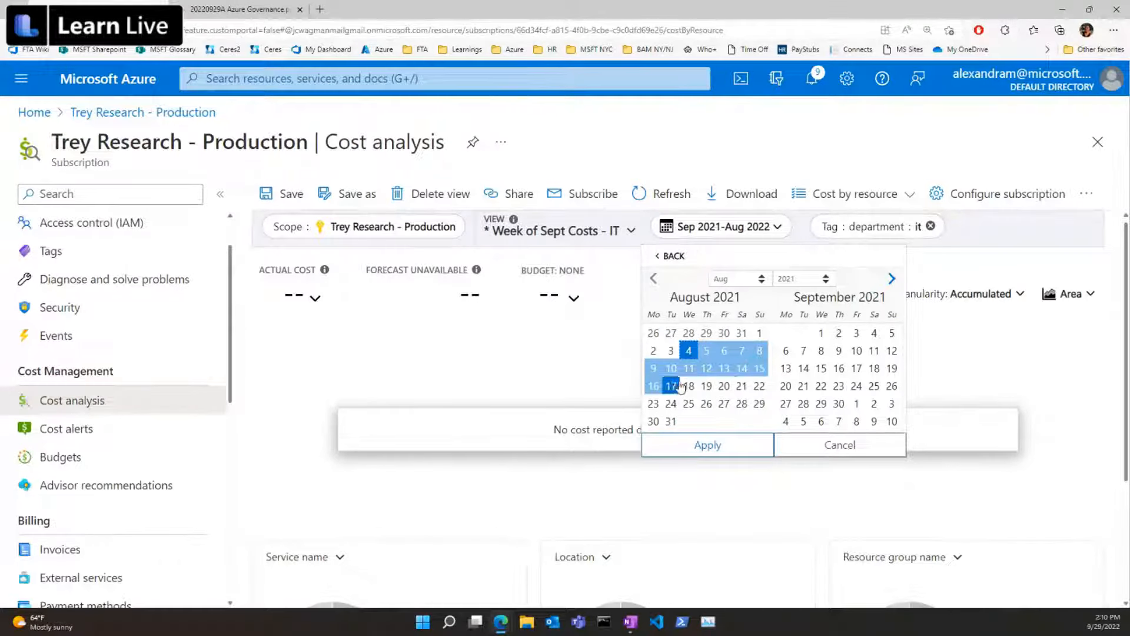
pyautogui.click(742, 368)
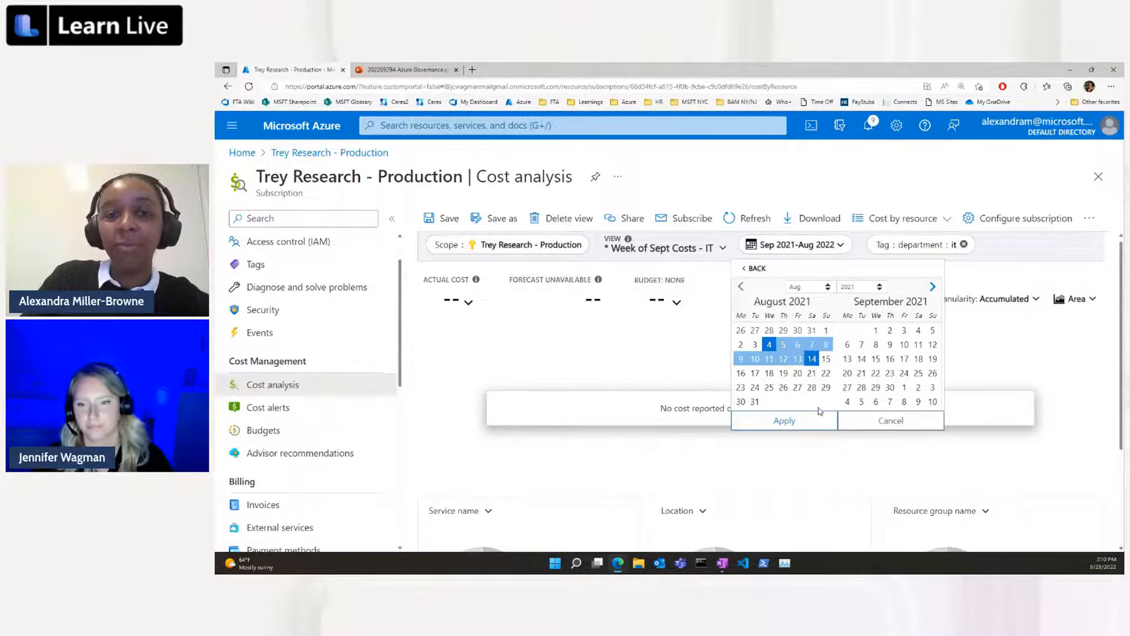
pyautogui.click(821, 421)
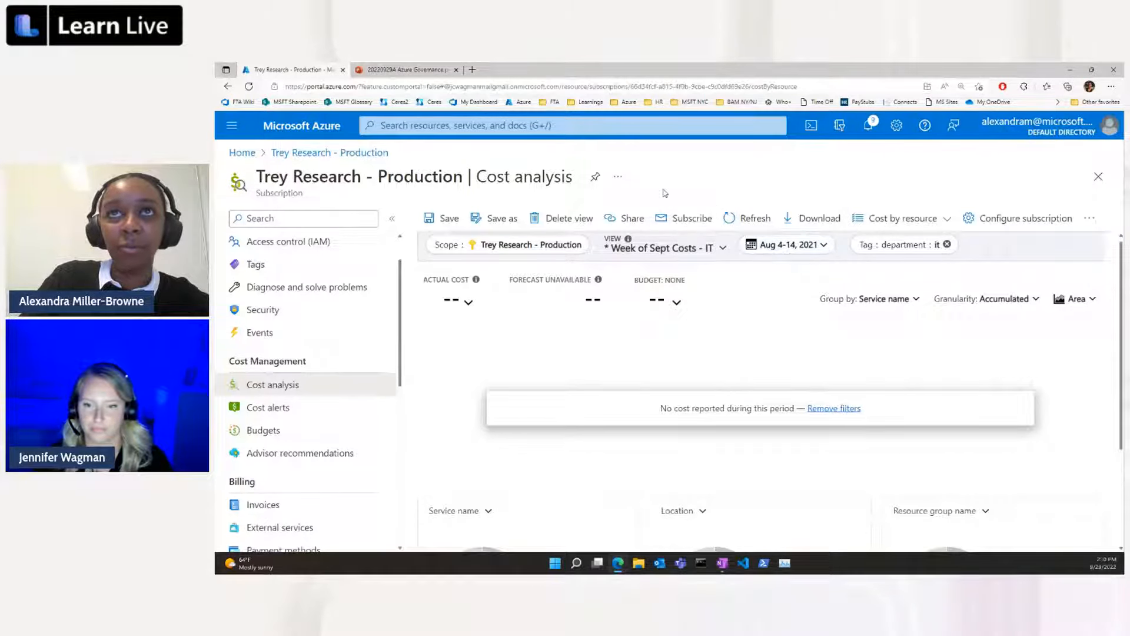
# Reselect the Week of Sept Costs - IT view and set its date range back to the last 7 days.
pyautogui.scroll(-2, 462, 262)
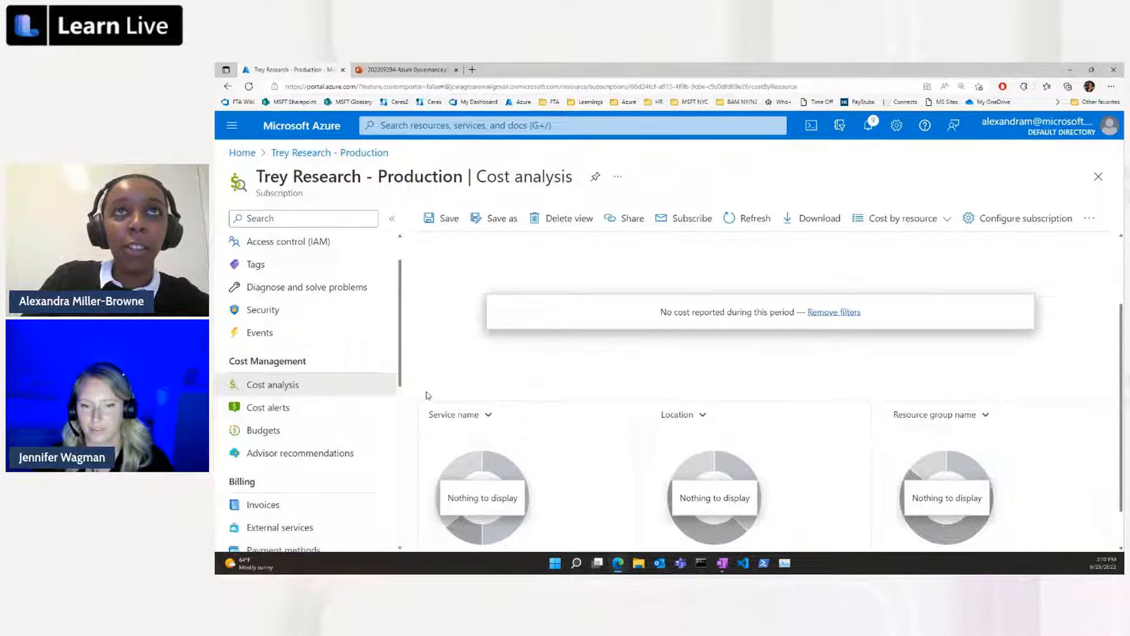
pyautogui.scroll(2, 428, 395)
pyautogui.click(662, 250)
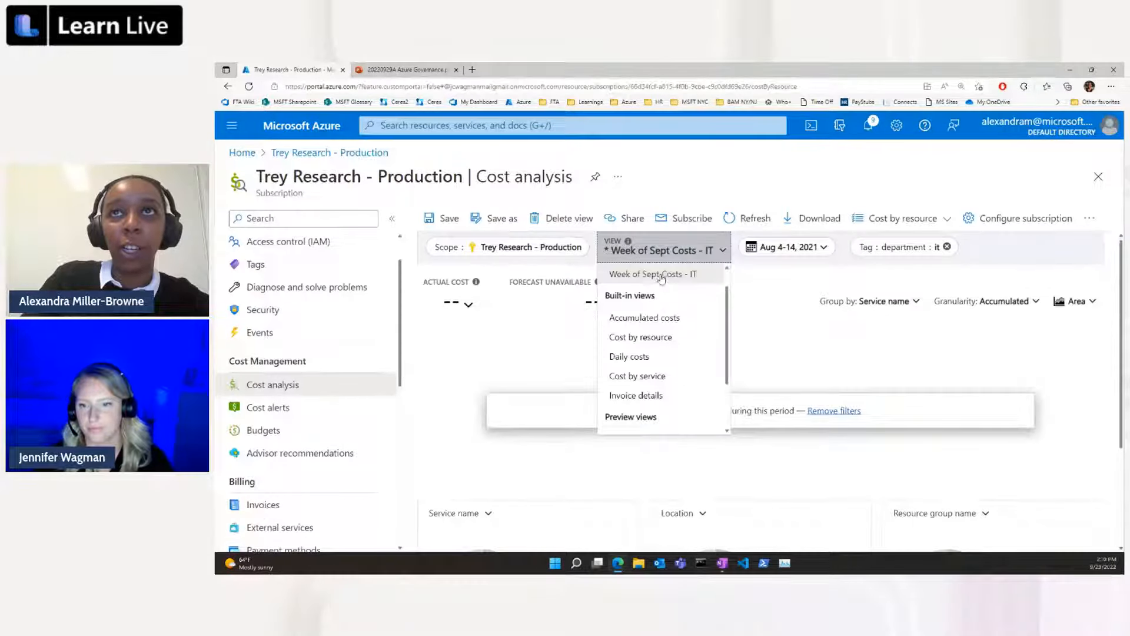
pyautogui.click(663, 274)
pyautogui.click(786, 247)
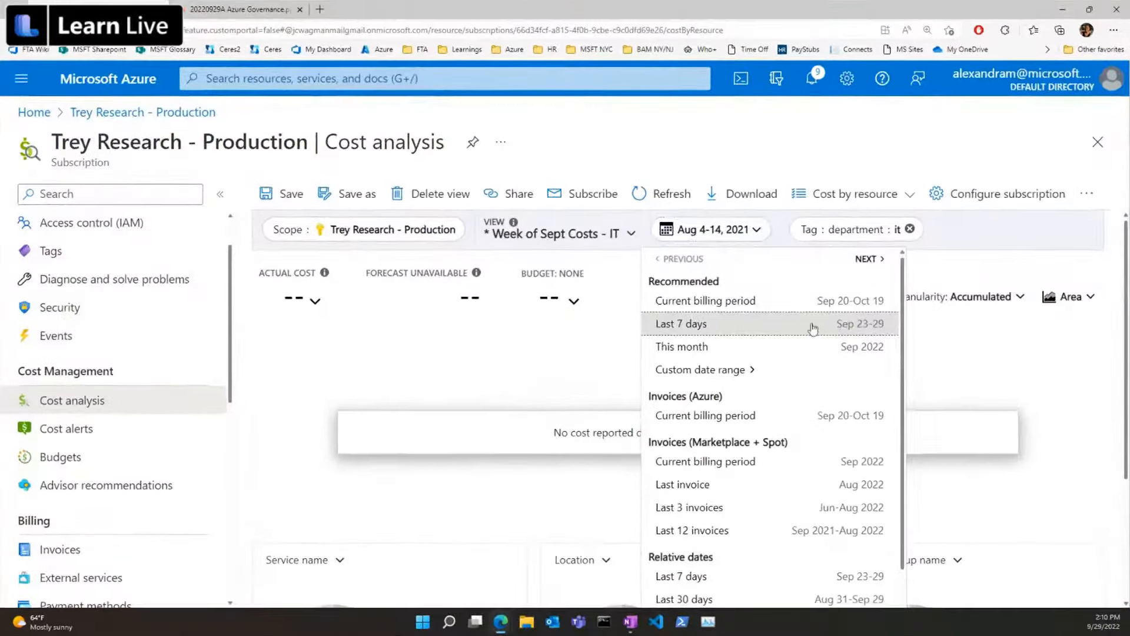
pyautogui.click(869, 323)
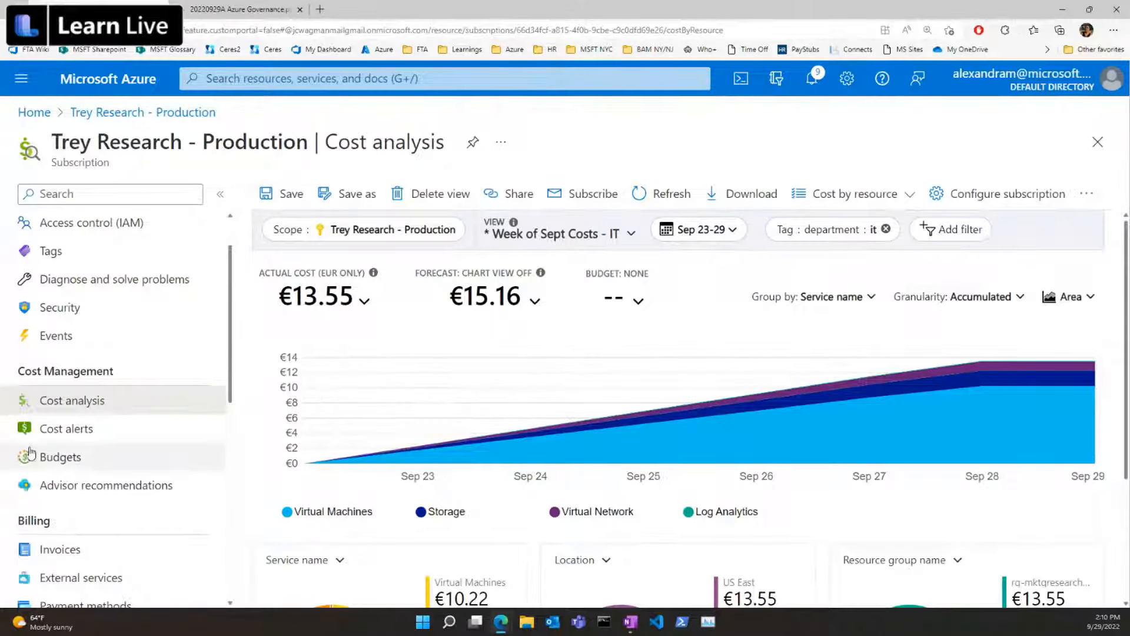
# Start creating a budget for the Trey Research - Production subscription and review its scope and detail fields.
pyautogui.click(149, 466)
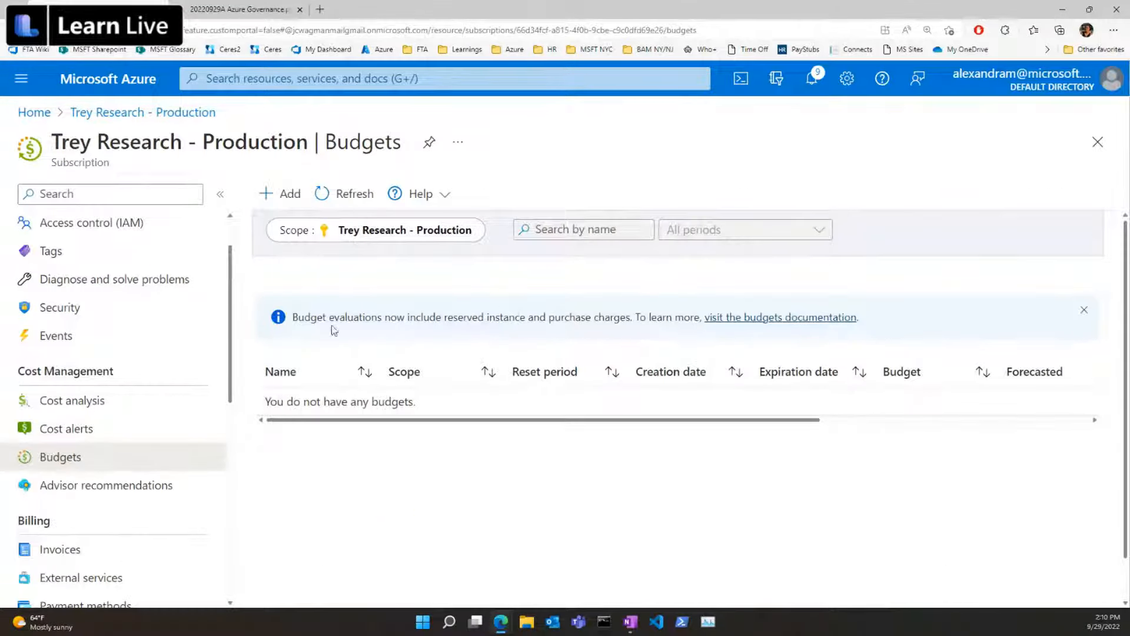
pyautogui.click(279, 195)
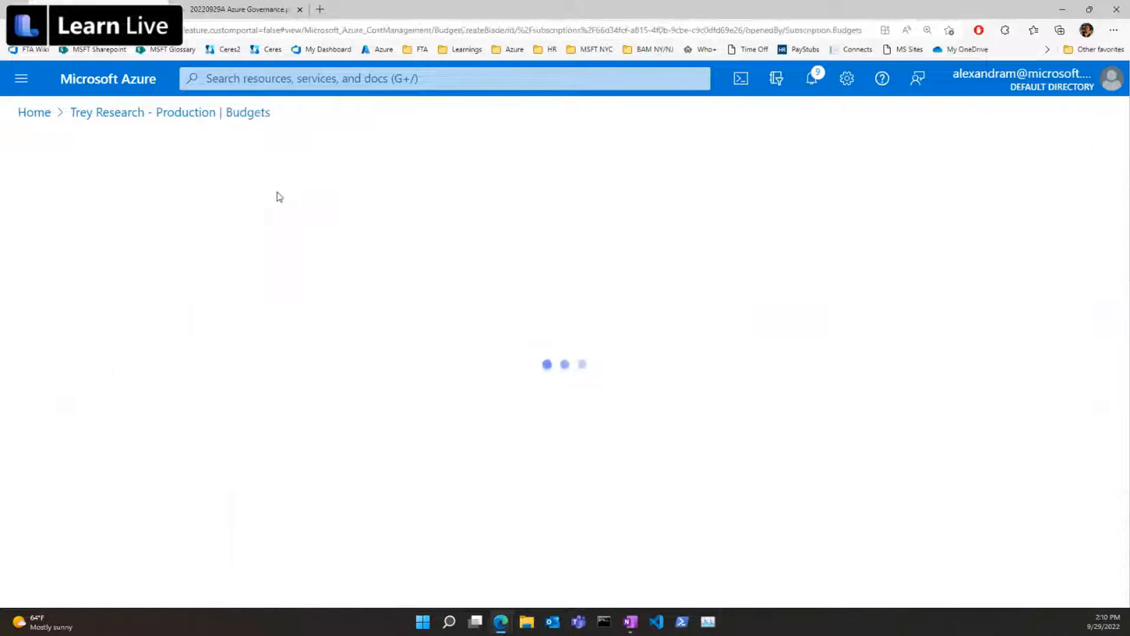
pyautogui.scroll(-4, 714, 279)
pyautogui.scroll(-1, 713, 279)
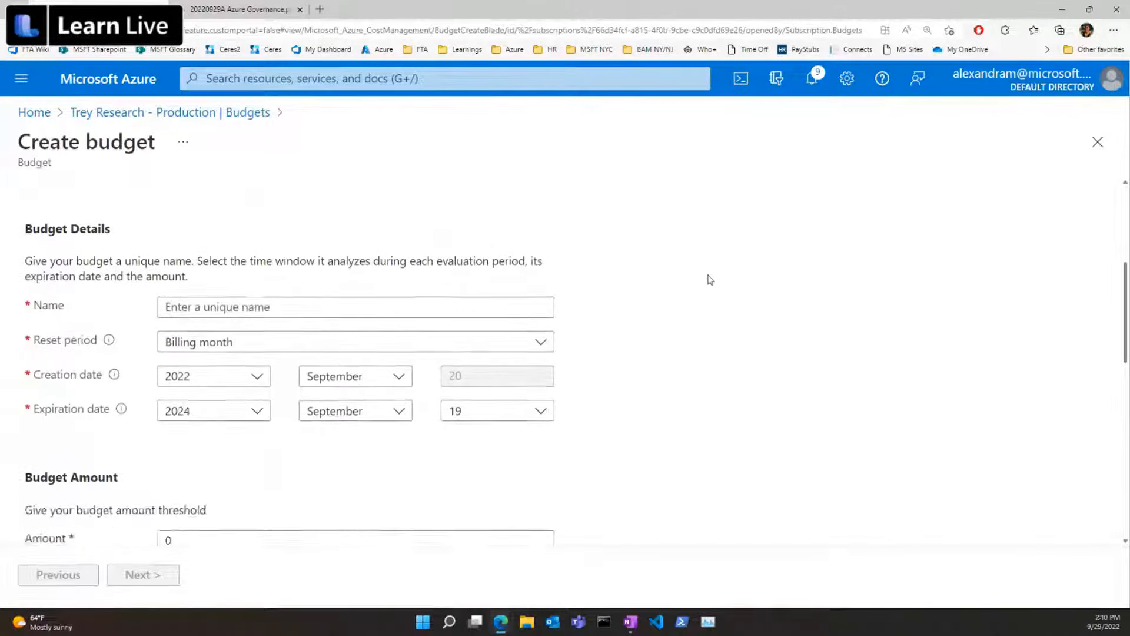
pyautogui.scroll(2, 711, 279)
pyautogui.scroll(3, 343, 260)
pyautogui.scroll(-3, 231, 323)
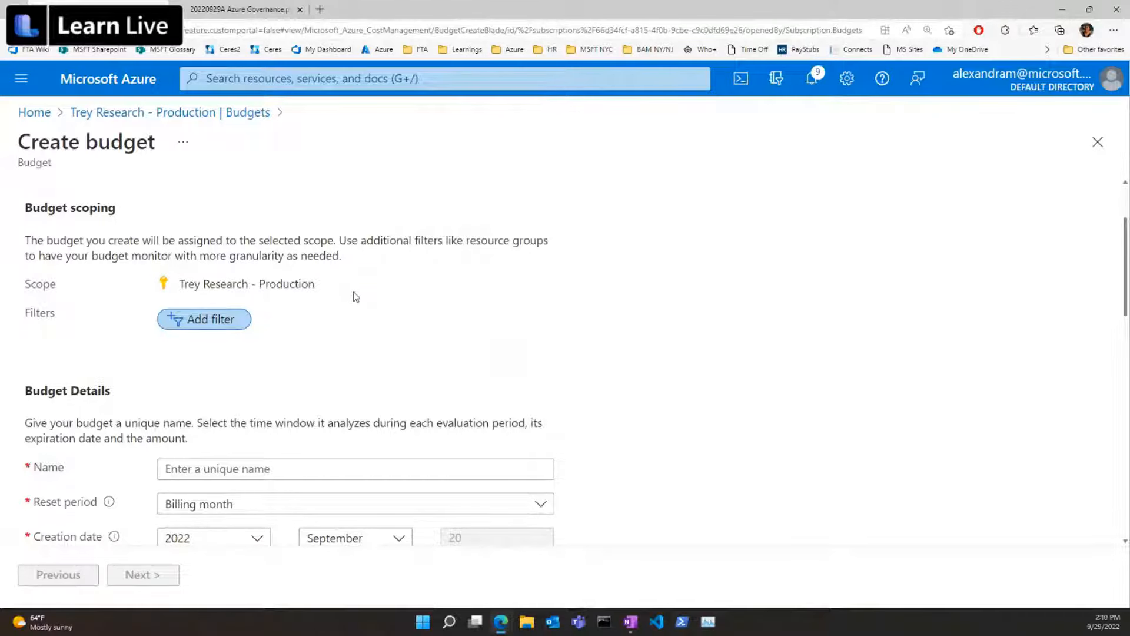
pyautogui.scroll(-1, 356, 296)
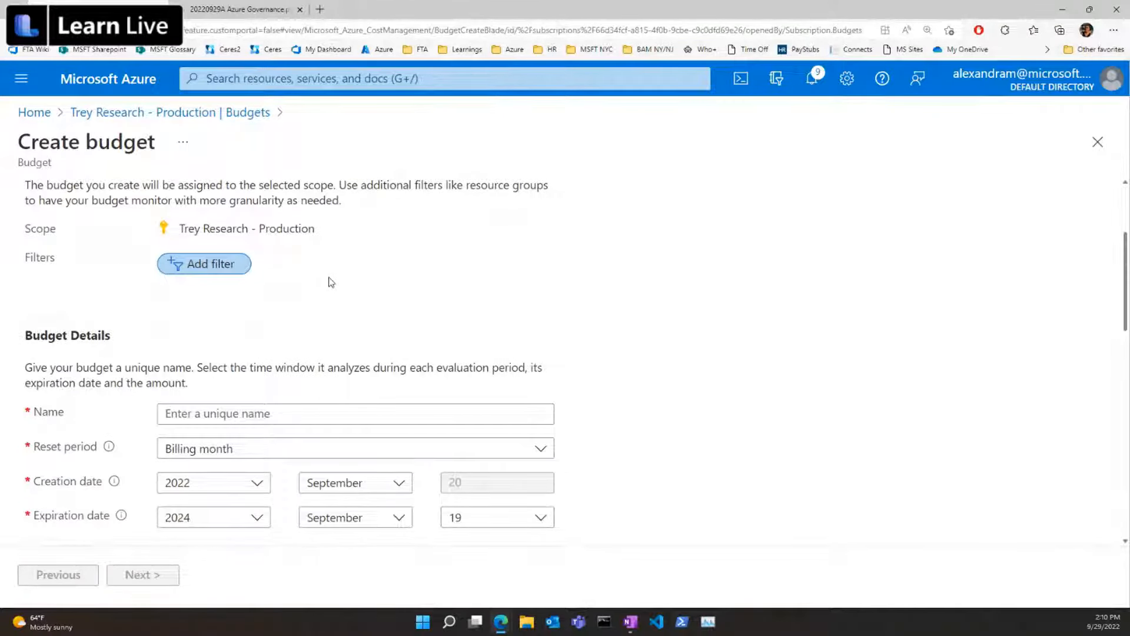
# Name the new budget 100-dollar-budget.
pyautogui.scroll(-3, 330, 283)
pyautogui.click(277, 250)
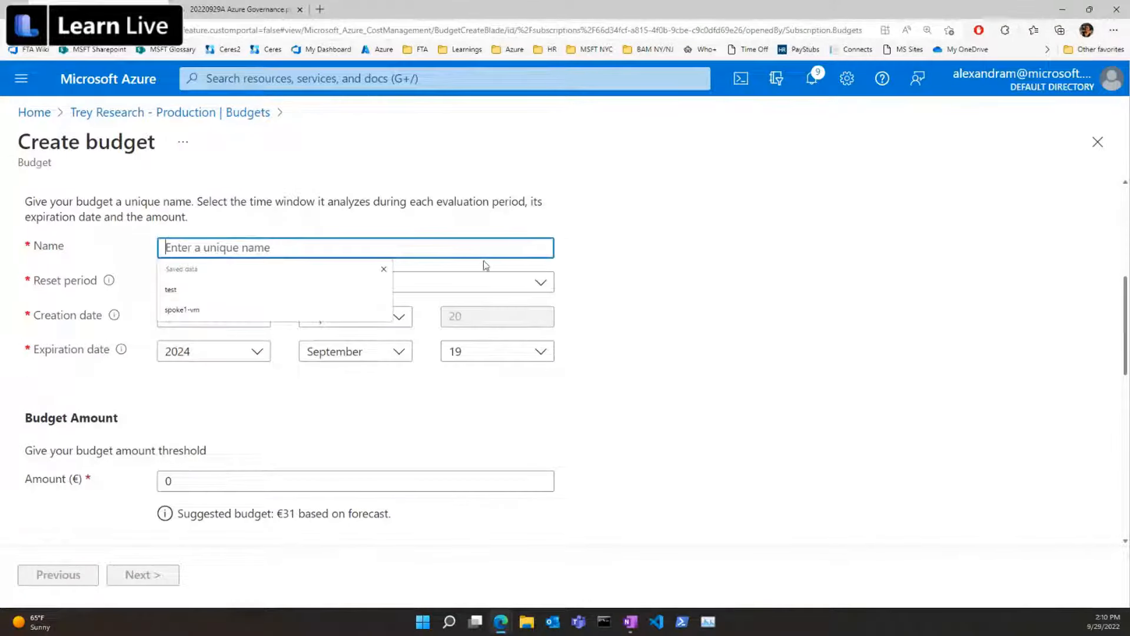
pyautogui.write('100')
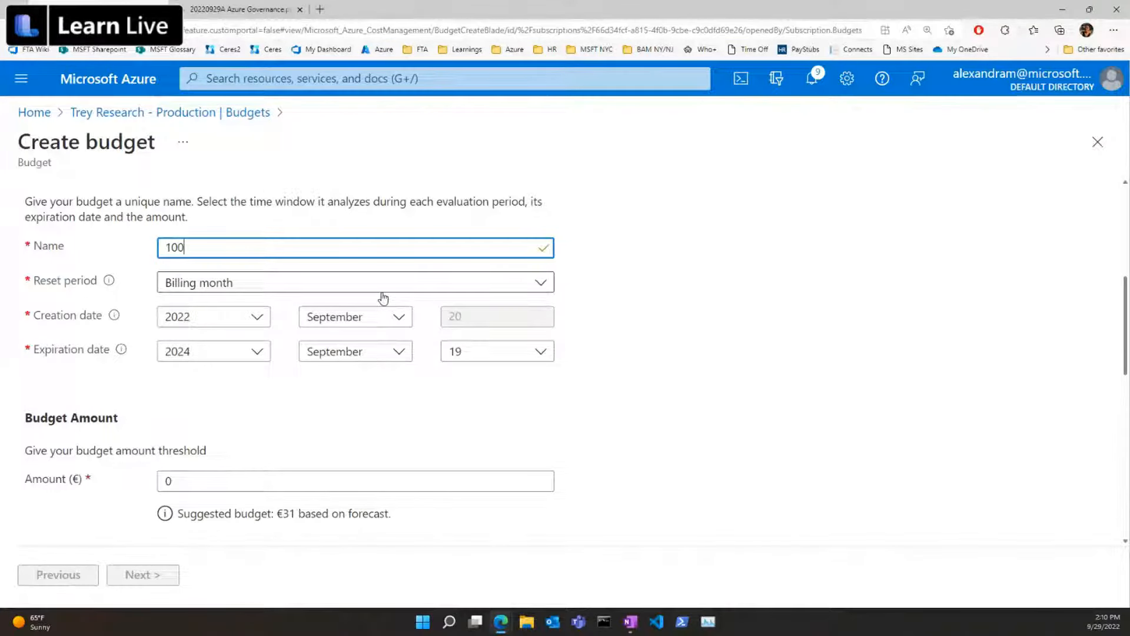
pyautogui.write('-doll')
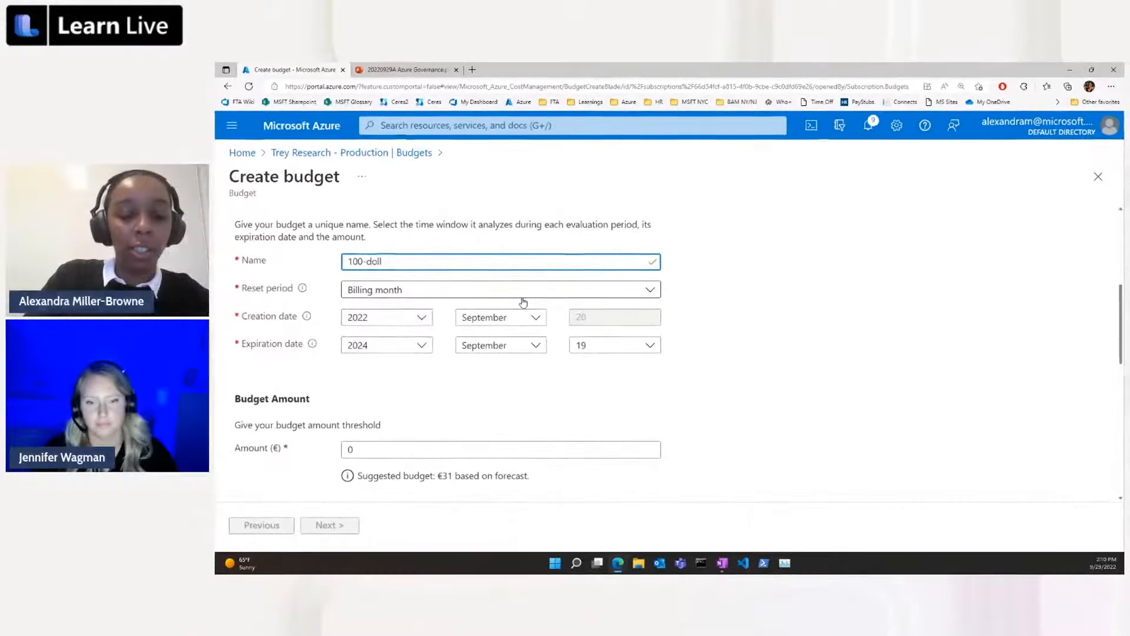
pyautogui.write('ar-')
pyautogui.write('buget')
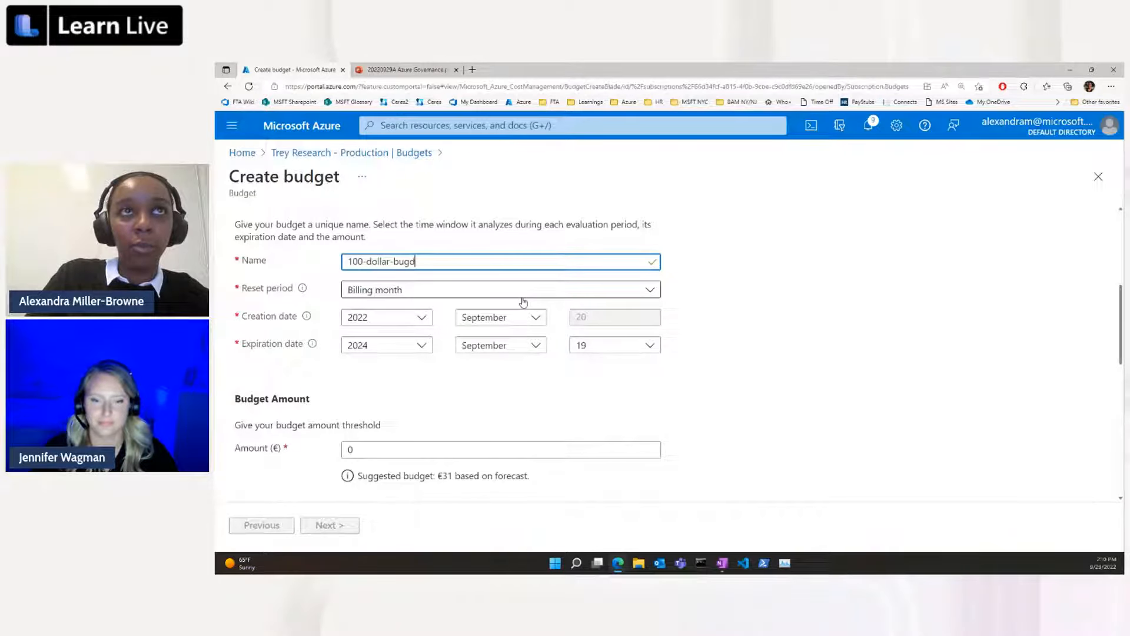
pyautogui.press('BackSpace')
pyautogui.press('BackSpace')
pyautogui.write('d')
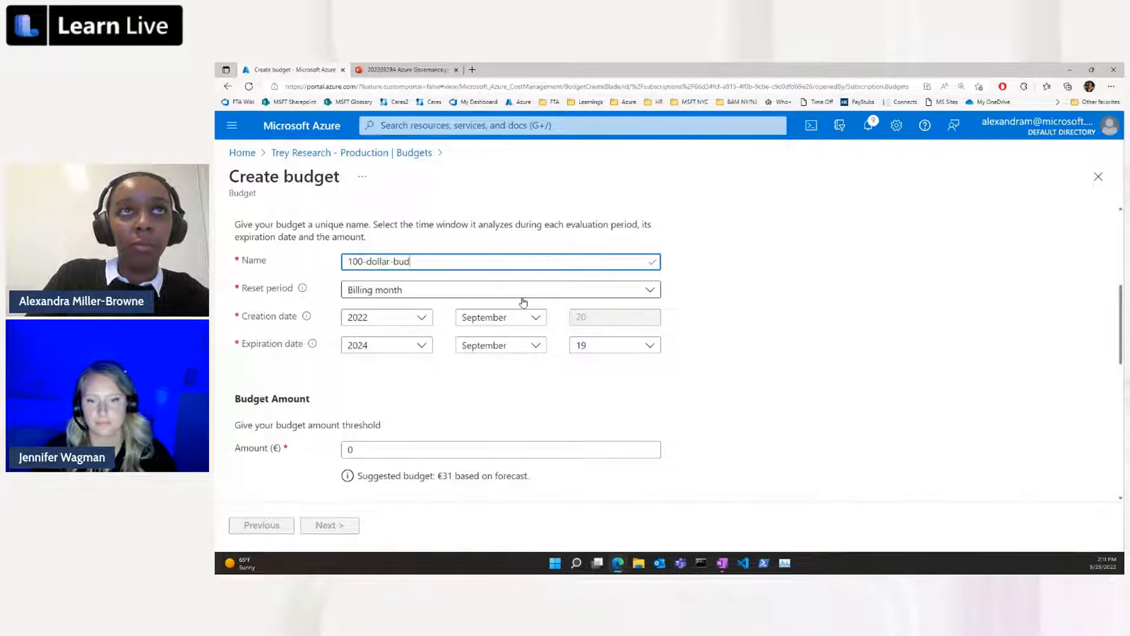
pyautogui.write('get')
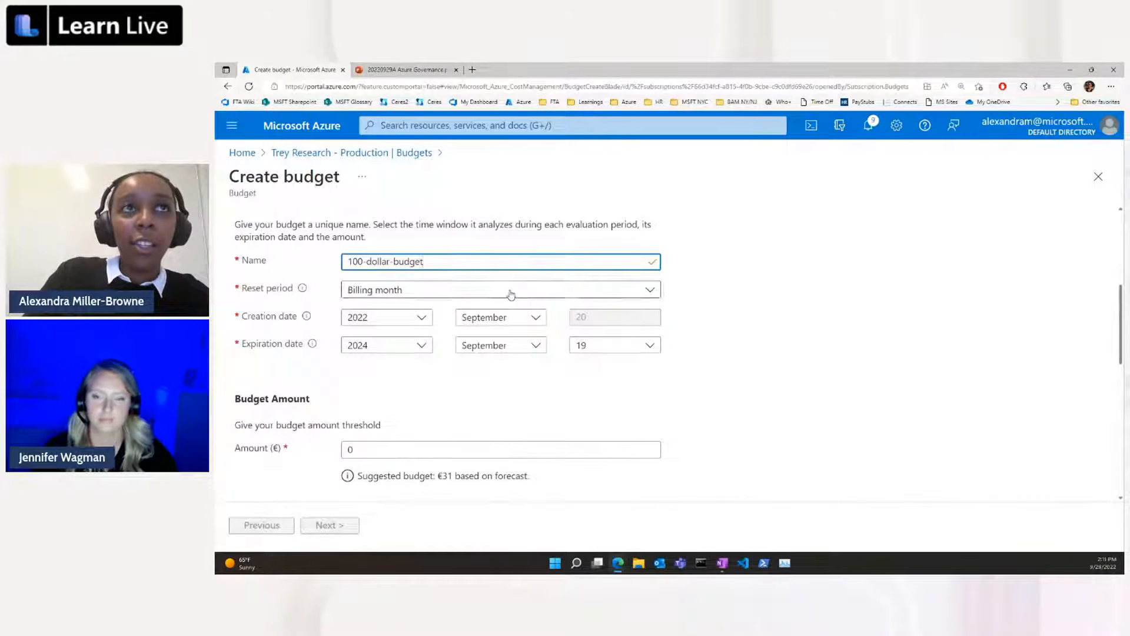
# Set the budget's reset period to Monthly and its expiration date to December 31, 2022.
pyautogui.click(511, 290)
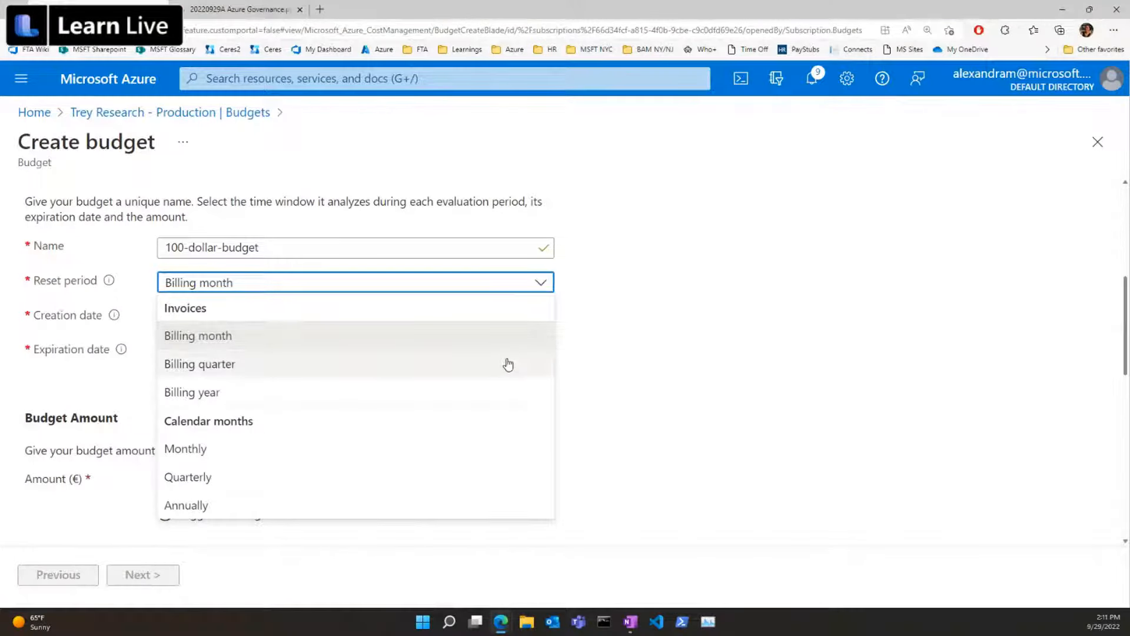
pyautogui.click(493, 450)
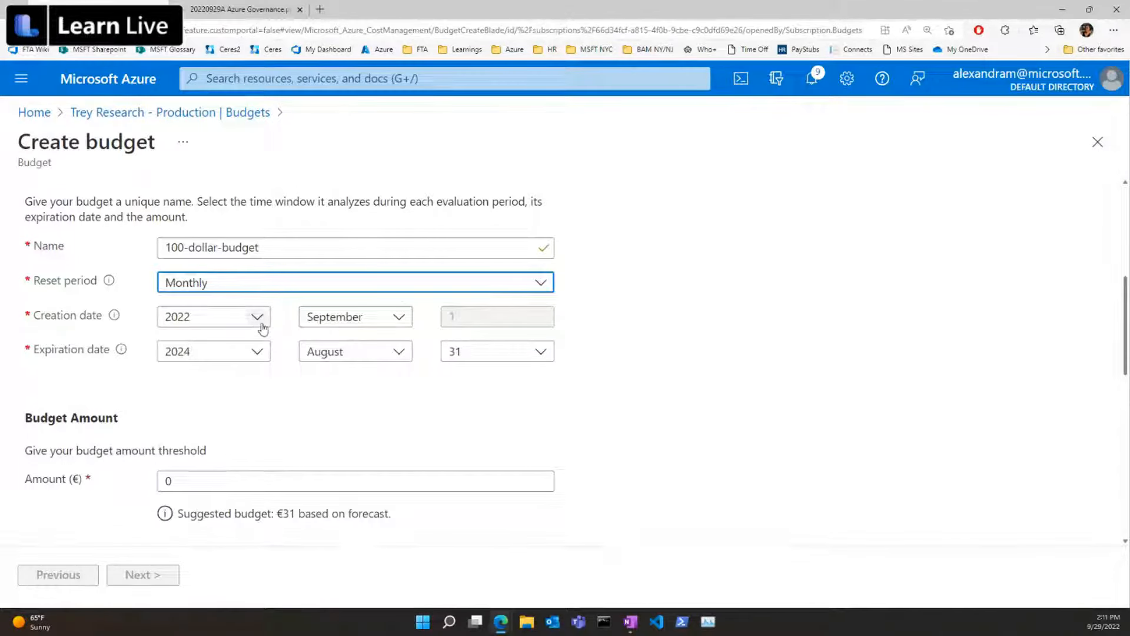
pyautogui.click(258, 352)
pyautogui.click(242, 379)
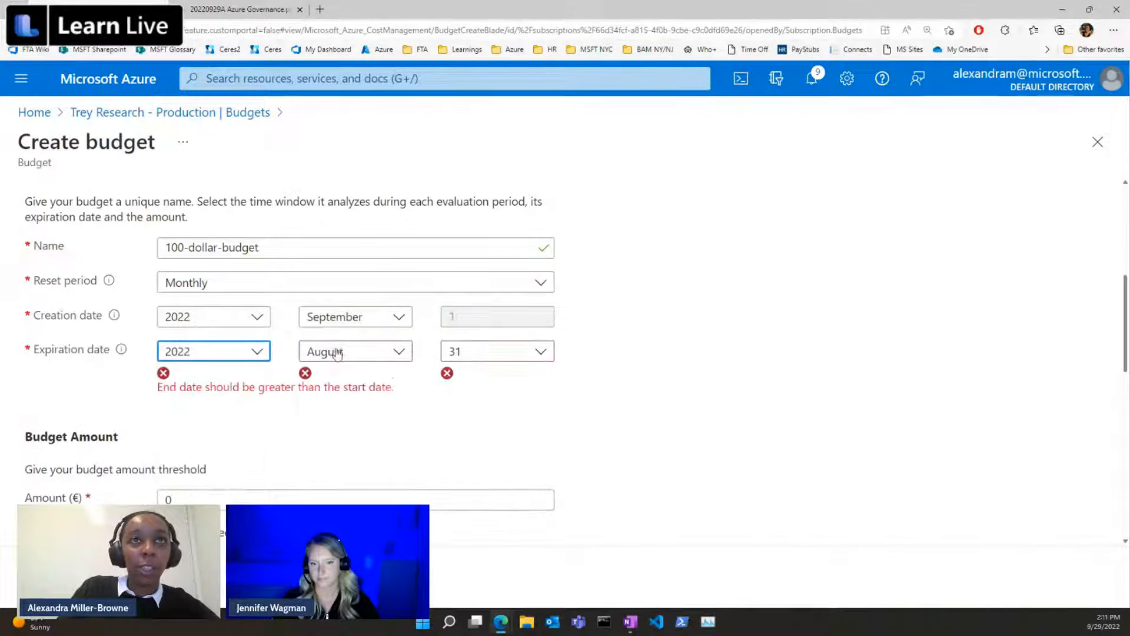
pyautogui.click(337, 353)
pyautogui.scroll(-3, 371, 431)
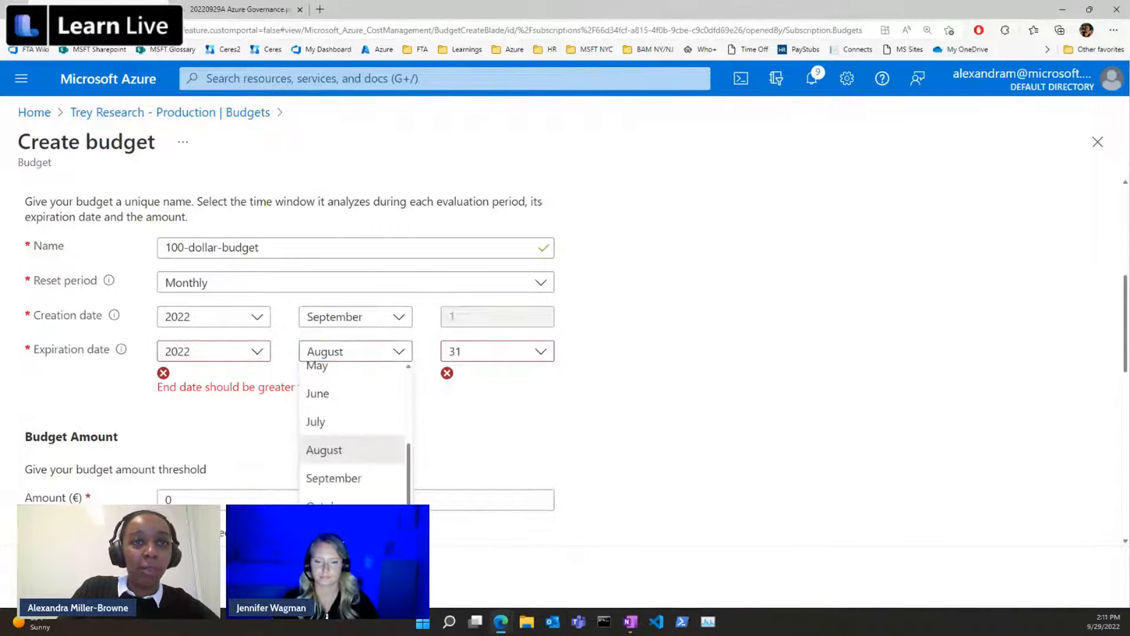
pyautogui.click(336, 563)
pyautogui.click(506, 410)
# Set the budget amount to €100, check it against the monthly cost forecast, and continue to the alert settings.
pyautogui.scroll(-1, 505, 416)
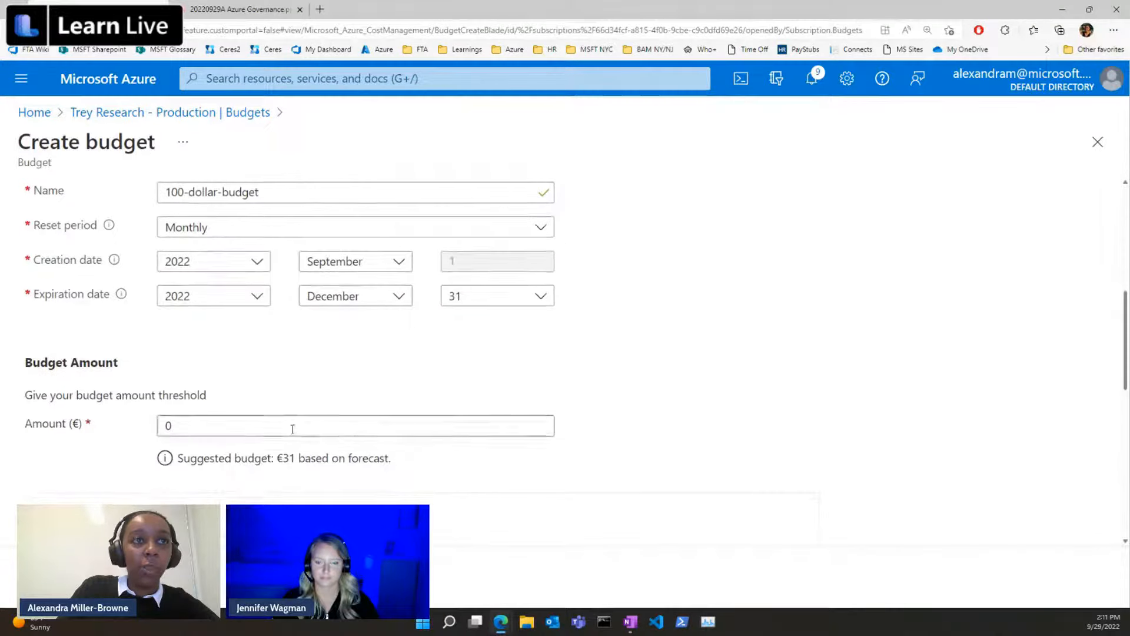
pyautogui.click(159, 427)
pyautogui.write('100')
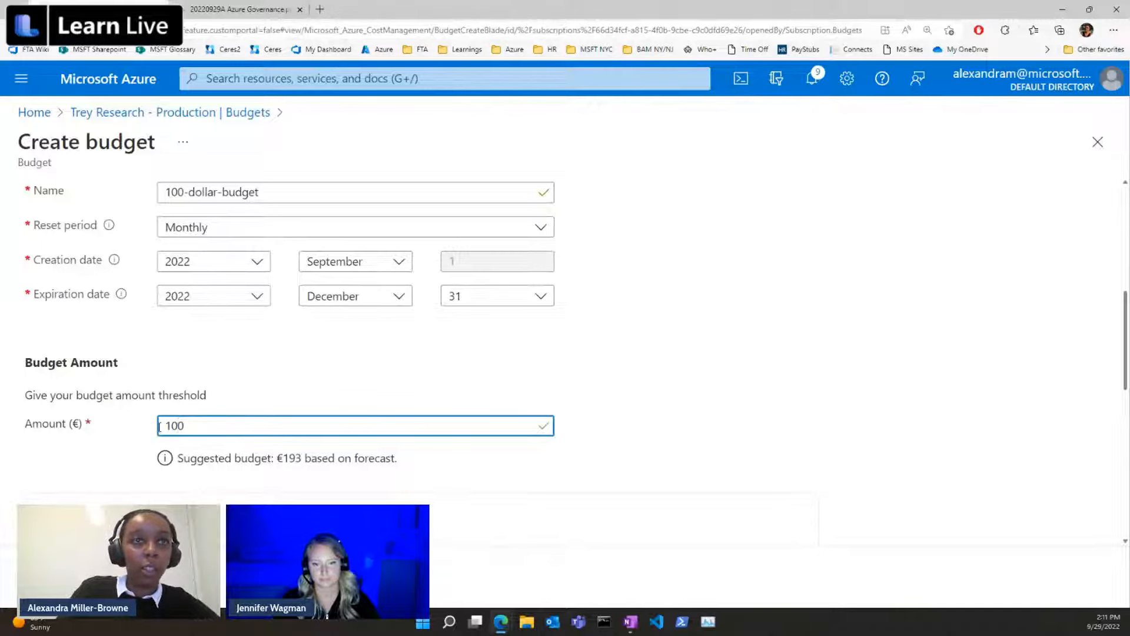
pyautogui.scroll(-5, 235, 426)
pyautogui.scroll(3, 235, 426)
pyautogui.scroll(-1, 237, 424)
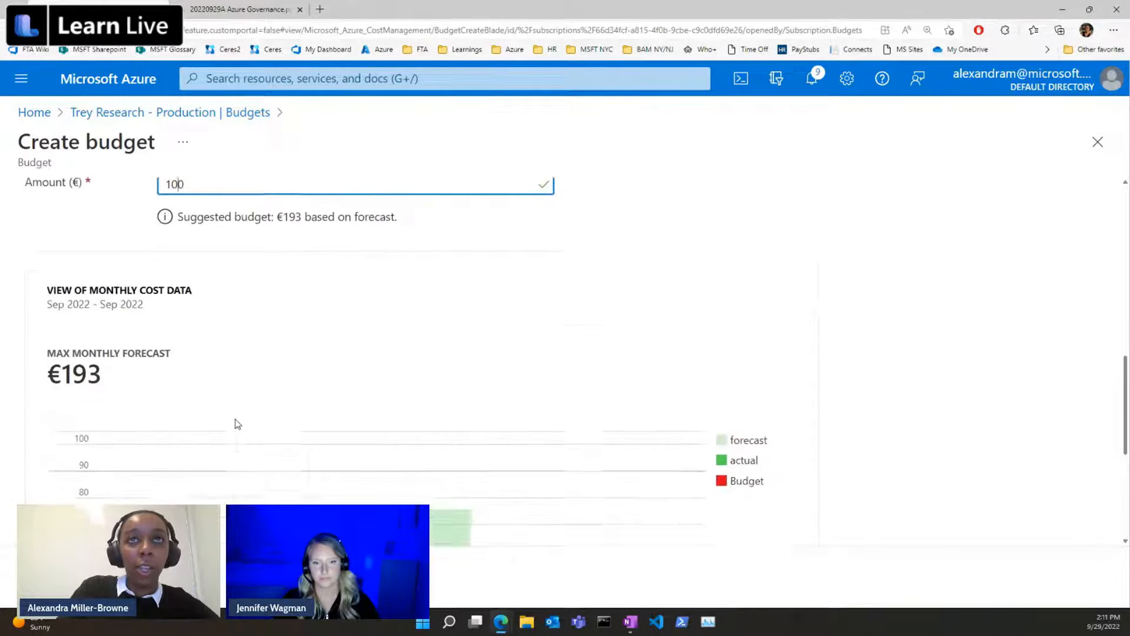
pyautogui.scroll(-4, 626, 301)
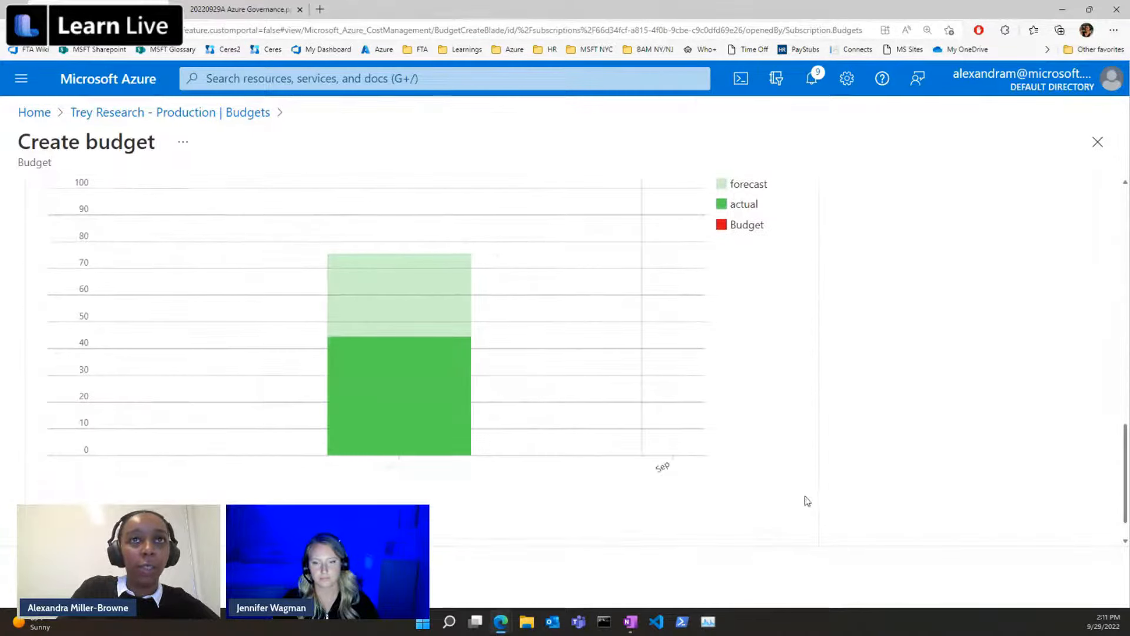
pyautogui.scroll(4, 512, 449)
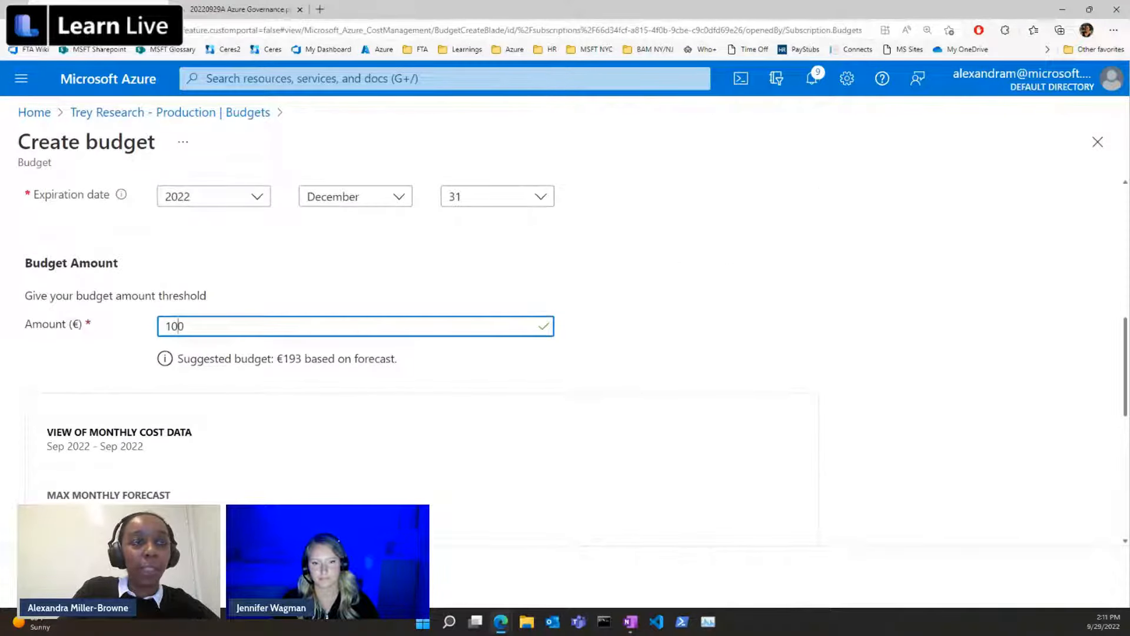
pyautogui.click(157, 577)
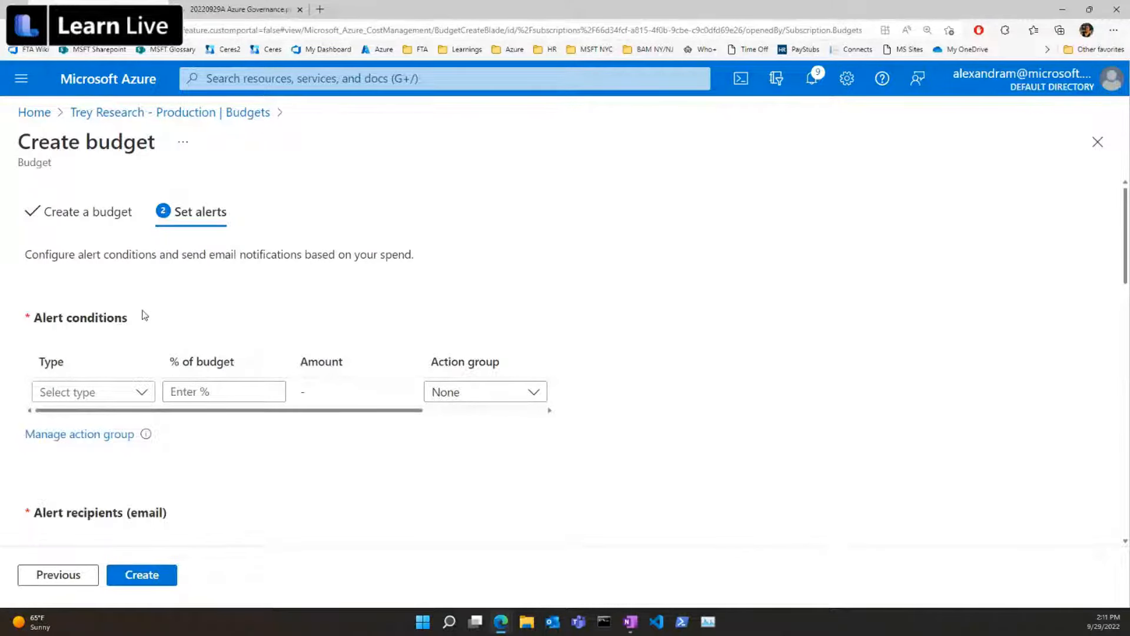
# Add an alert condition of type Actual at 80% of the budget.
pyautogui.click(127, 393)
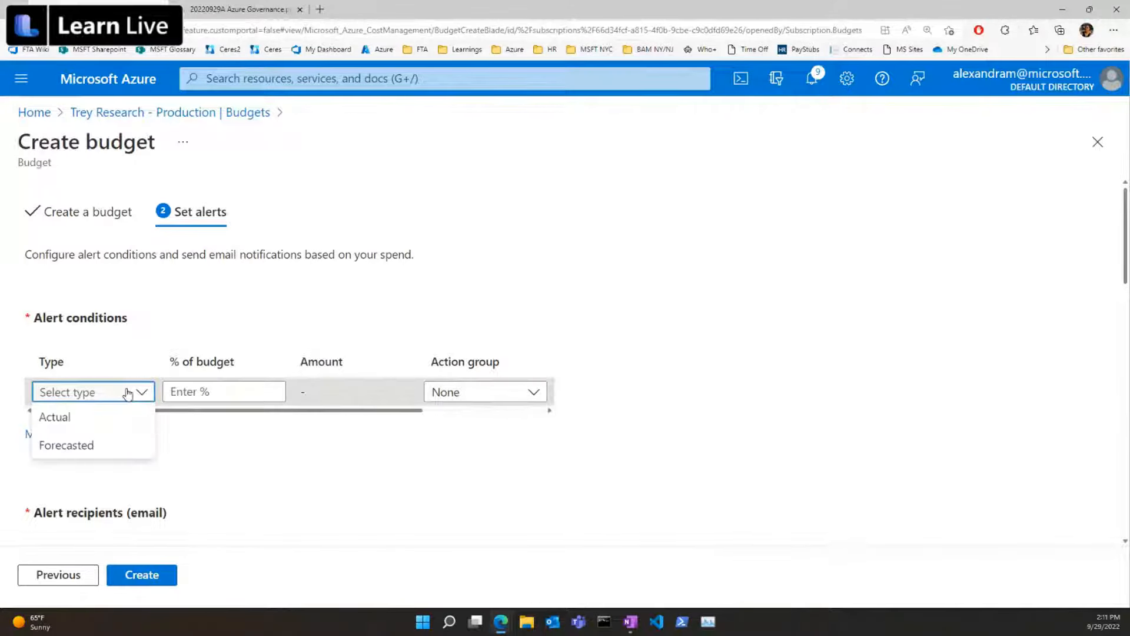
pyautogui.click(107, 418)
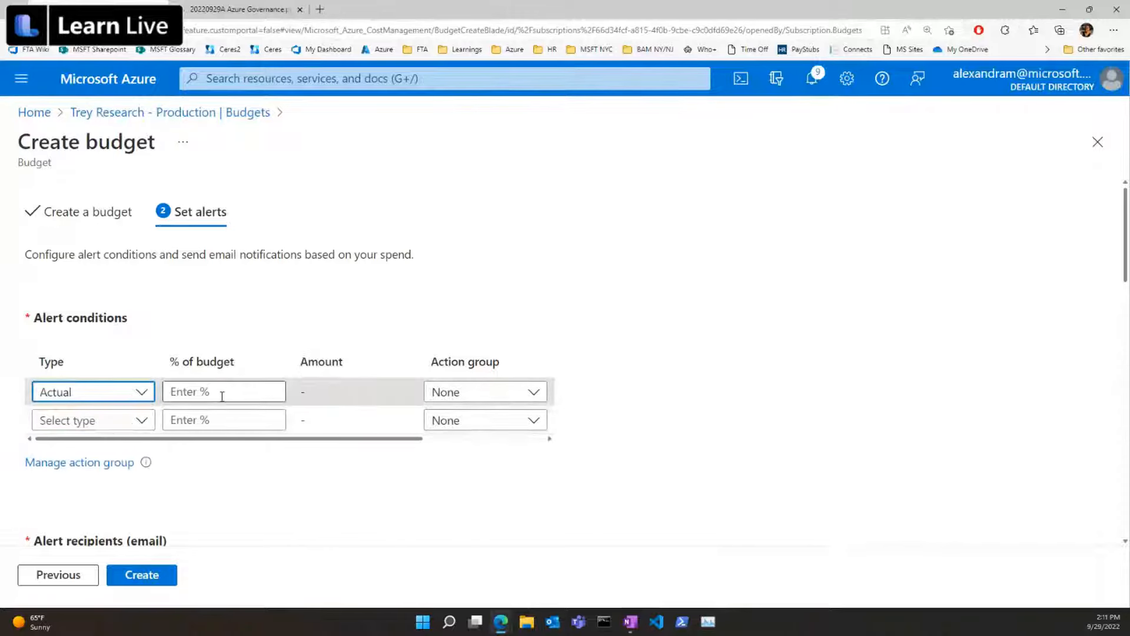
pyautogui.click(142, 392)
pyautogui.click(196, 391)
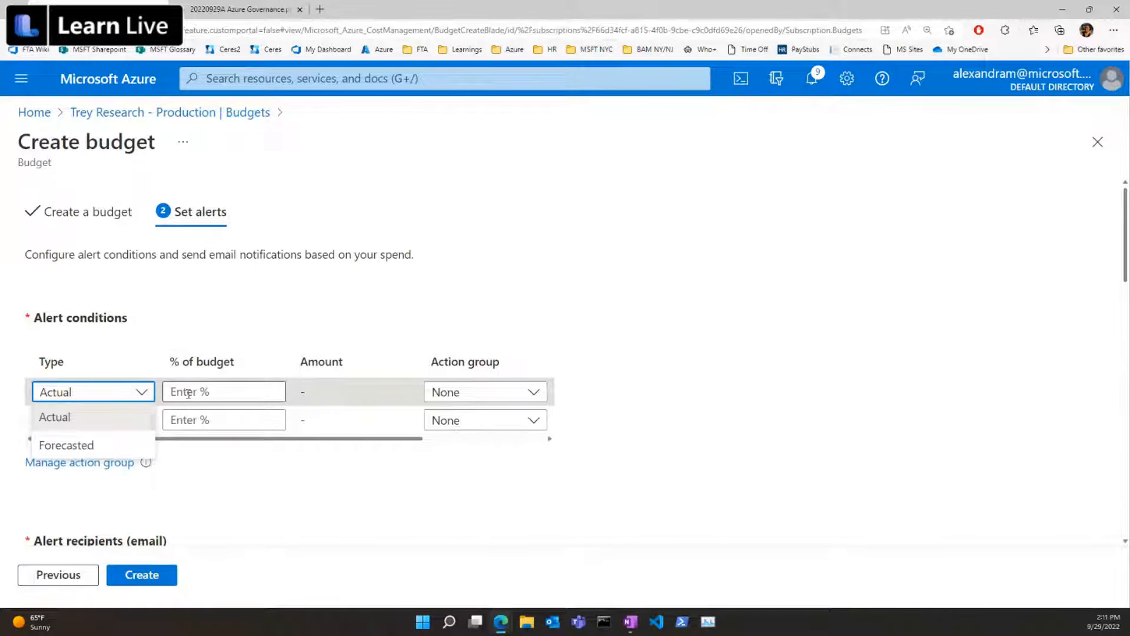
pyautogui.click(324, 433)
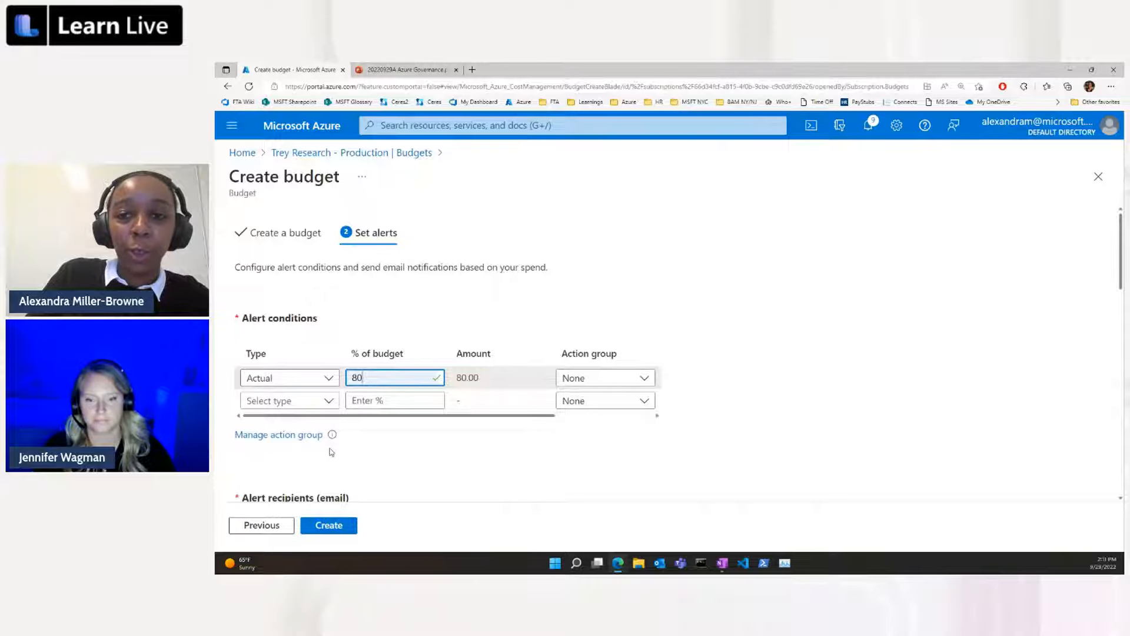
# Start creating an action group for the budget alert in the resource group rg-corp-it-docs-001.
pyautogui.click(301, 440)
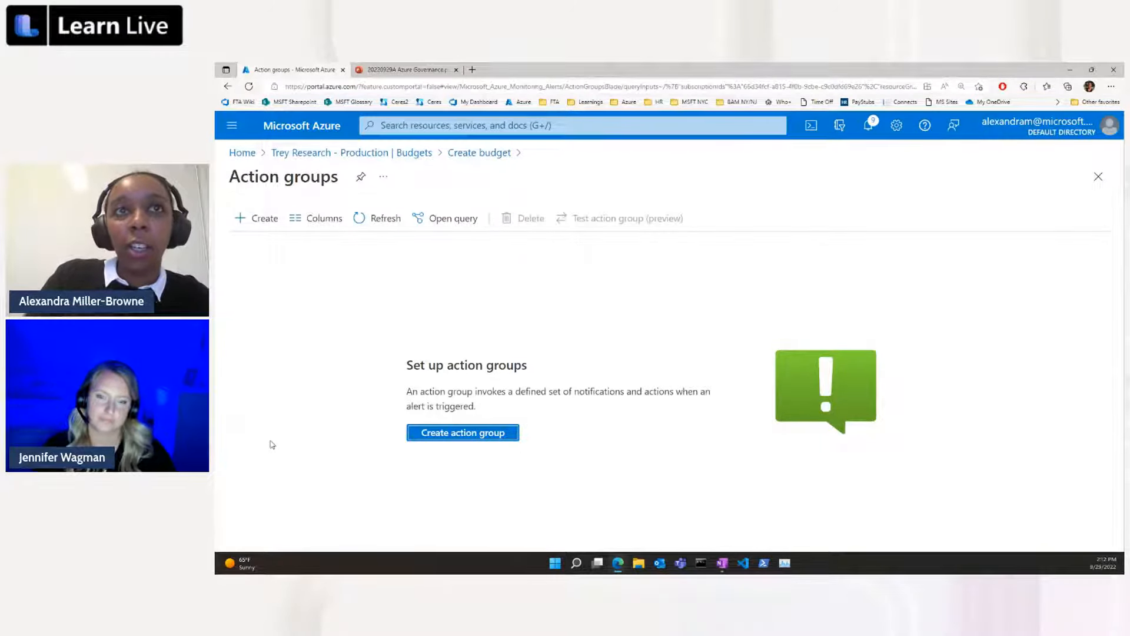
pyautogui.click(482, 437)
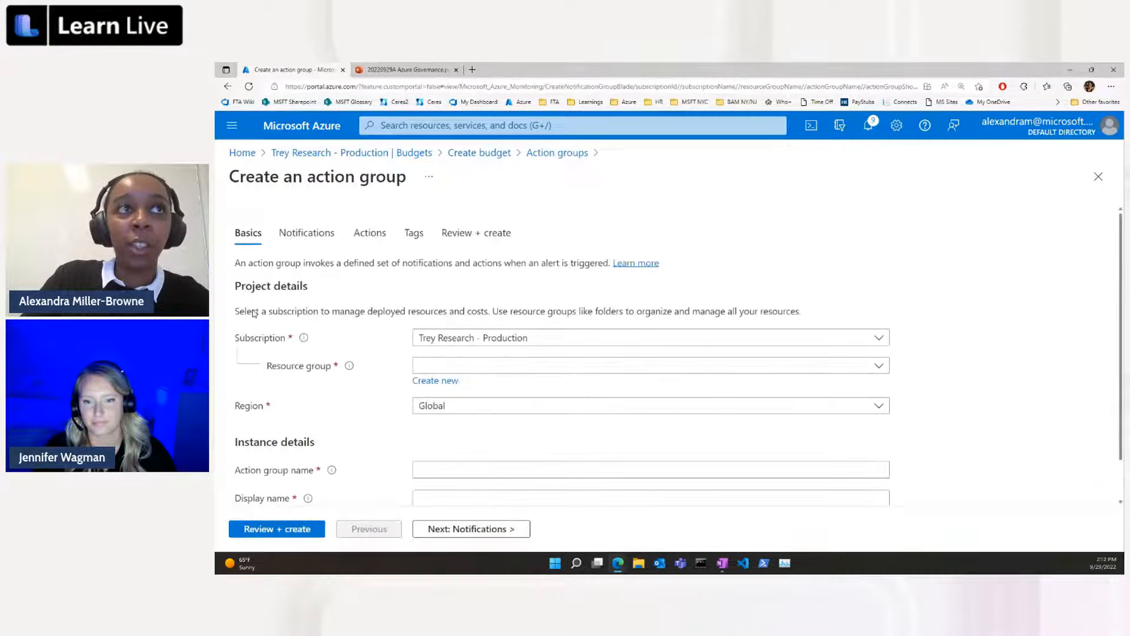
pyautogui.scroll(-1, 352, 291)
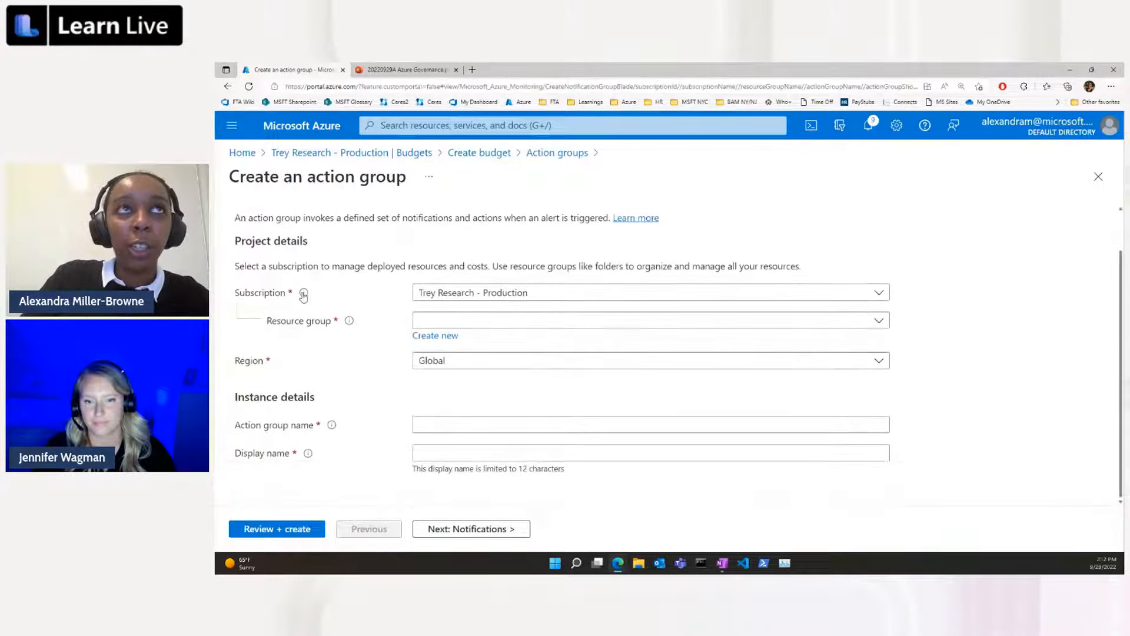
pyautogui.click(521, 322)
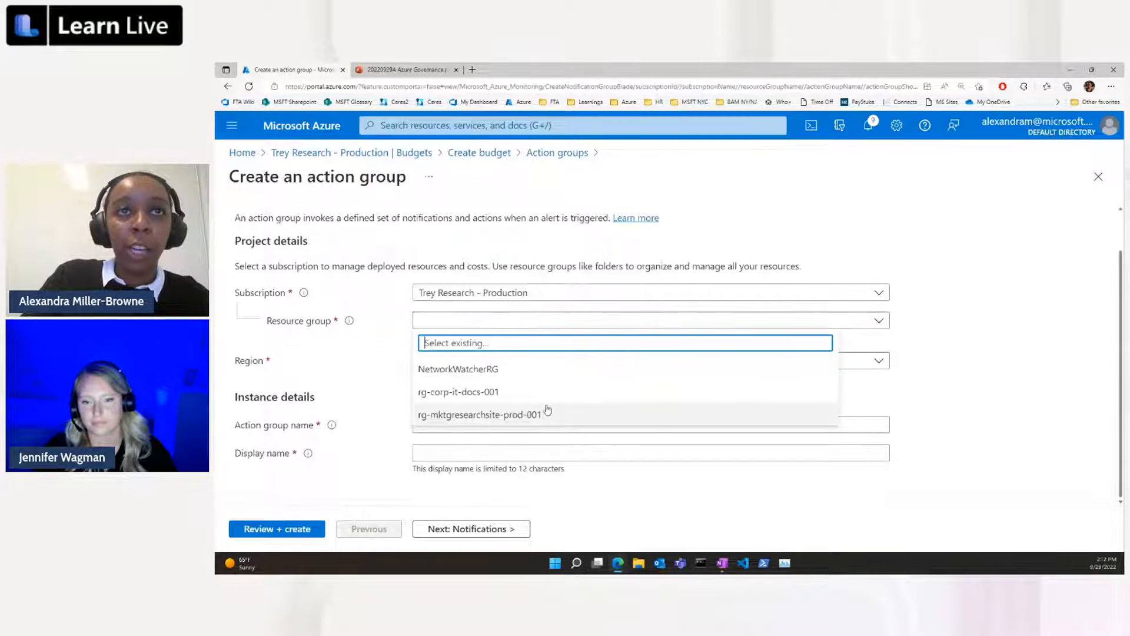
pyautogui.click(586, 392)
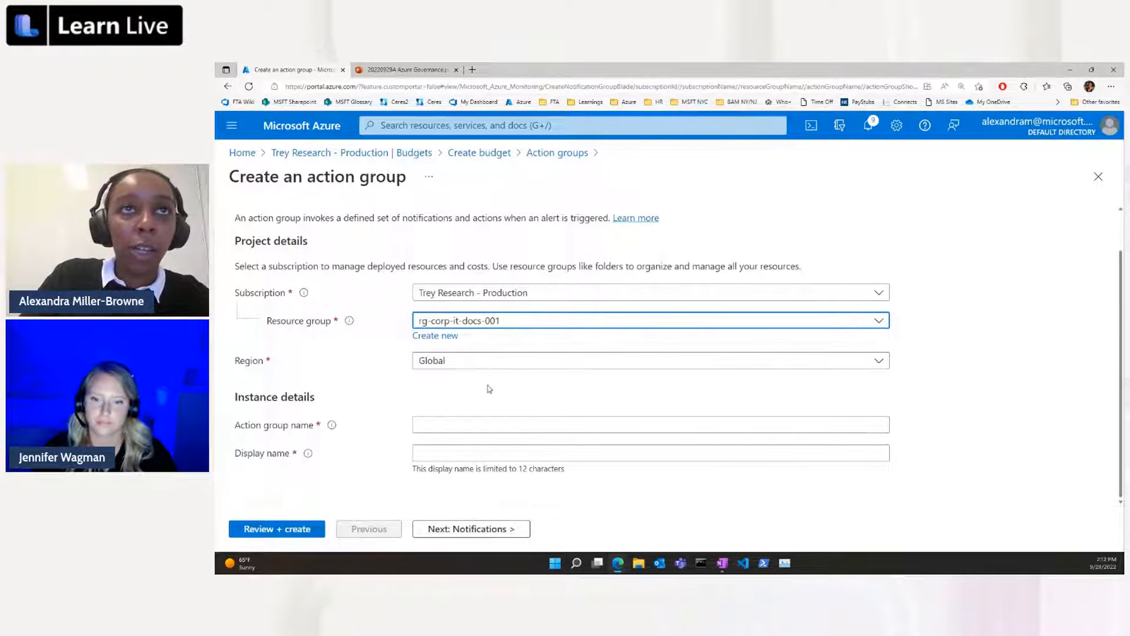
# Name the action group send-email-to-owner with the display name send-email, and proceed to its notification settings.
pyautogui.click(469, 424)
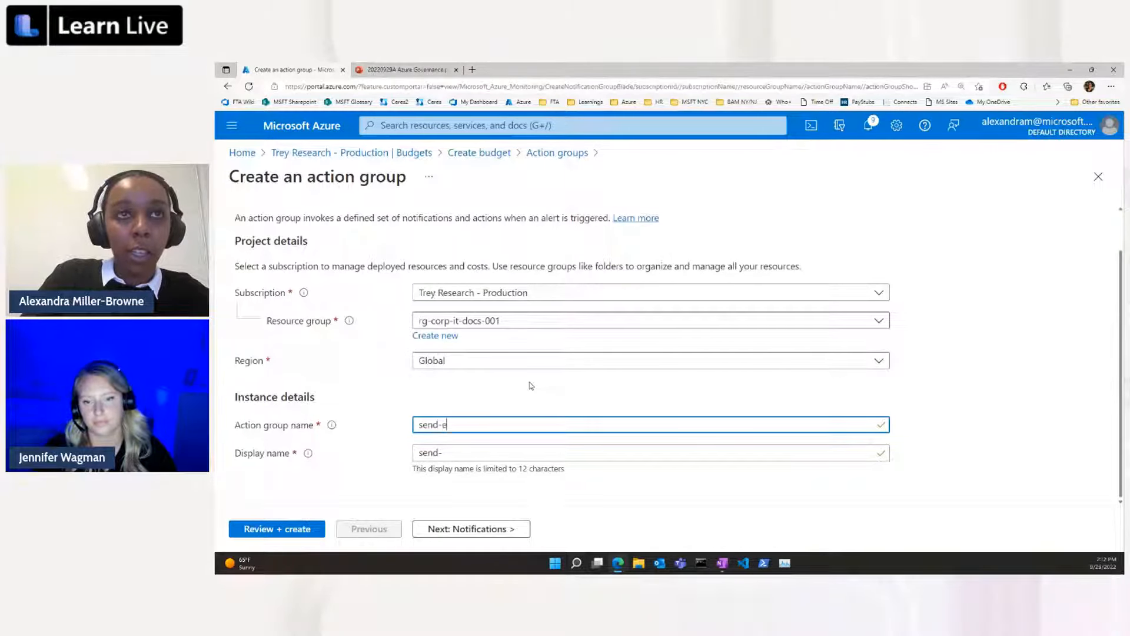
pyautogui.write('send-email-to-owner')
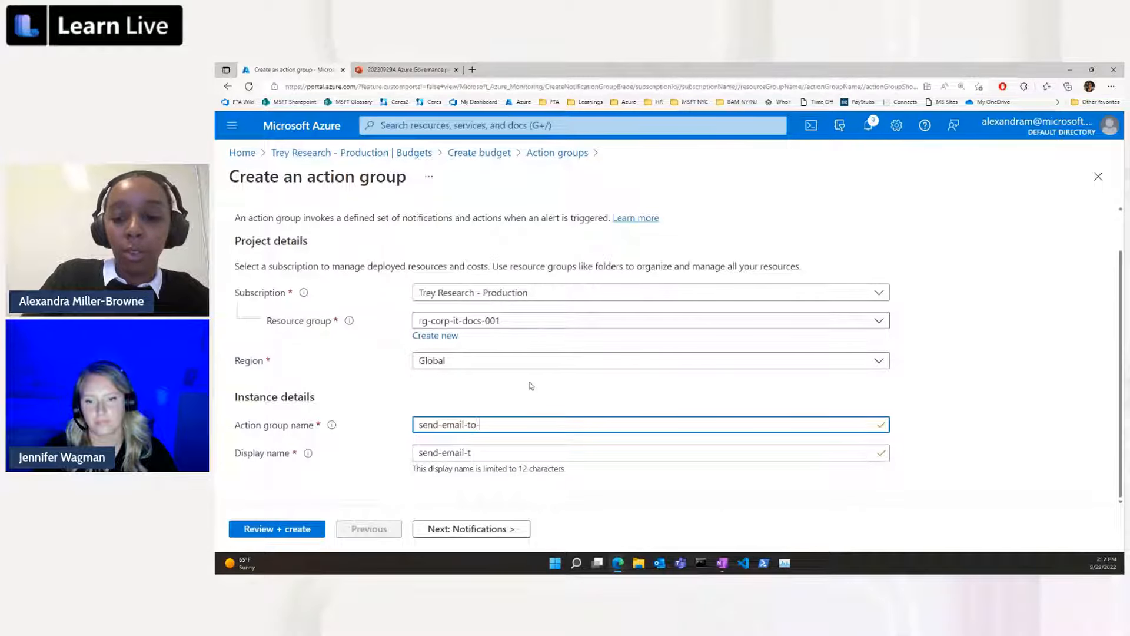
pyautogui.click(476, 454)
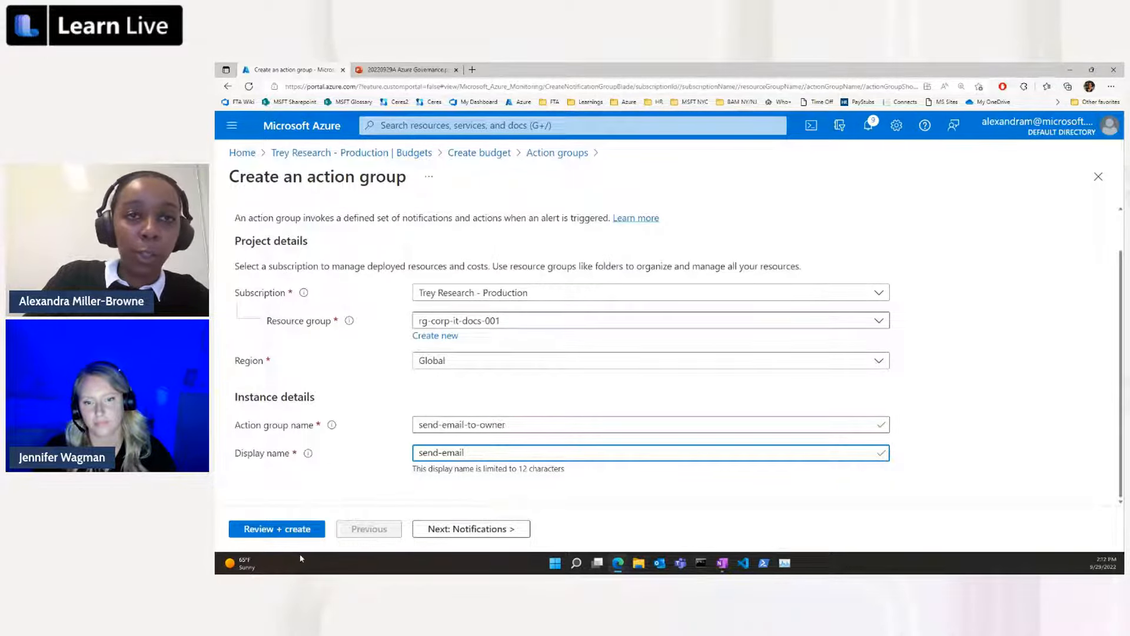
pyautogui.click(509, 528)
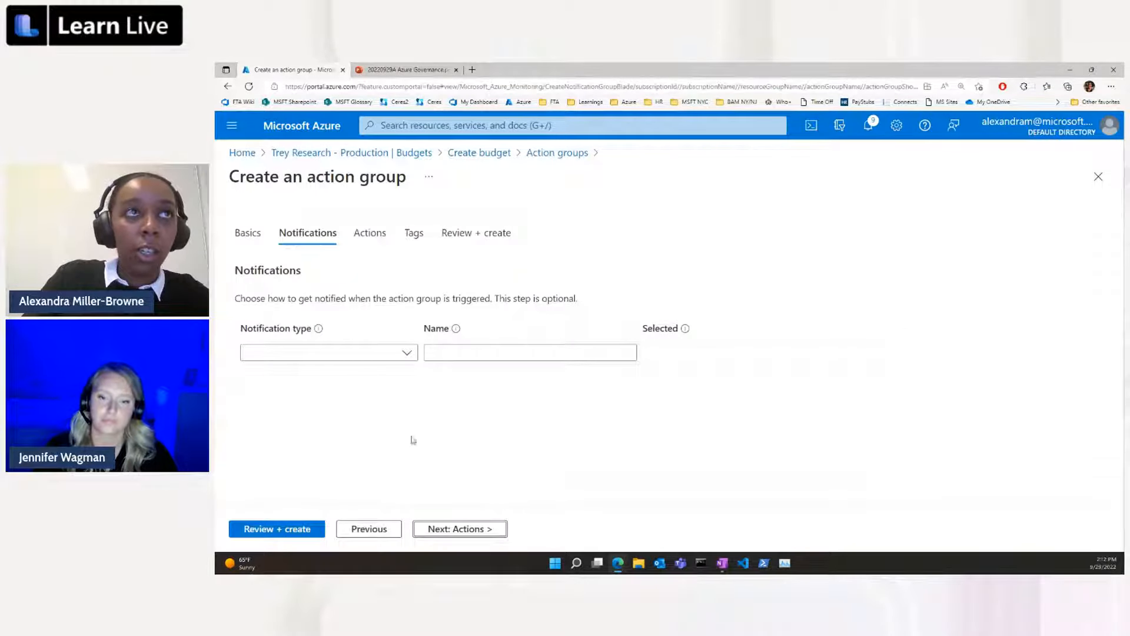
# Add an Email Azure Resource Manager Role notification for the Owner role, leaving the common alert schema disabled.
pyautogui.click(407, 353)
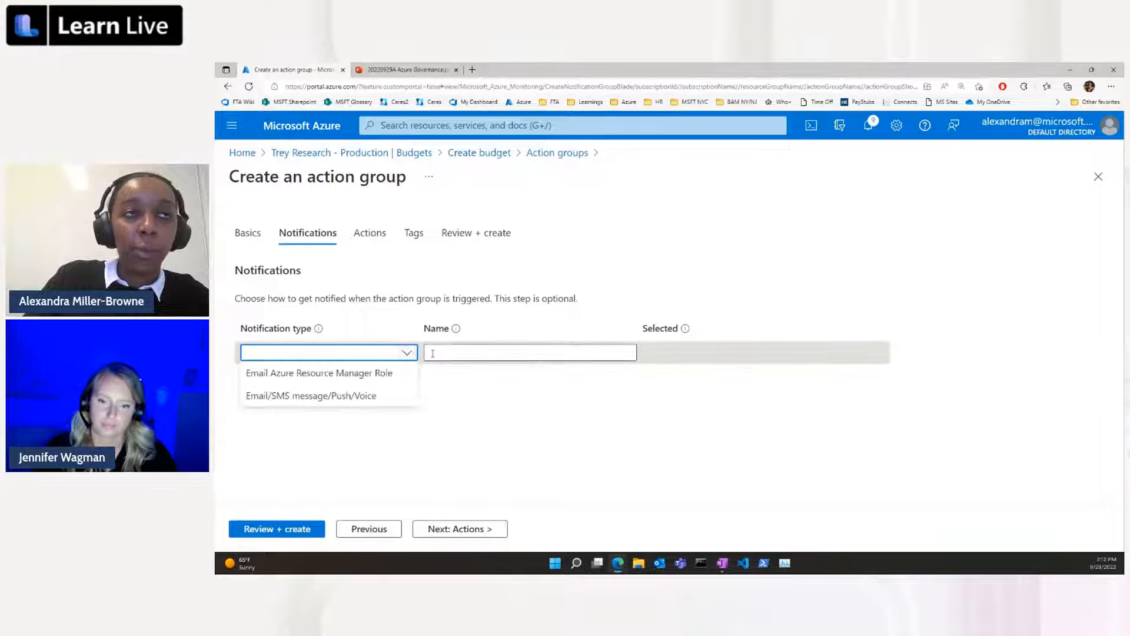
pyautogui.click(408, 374)
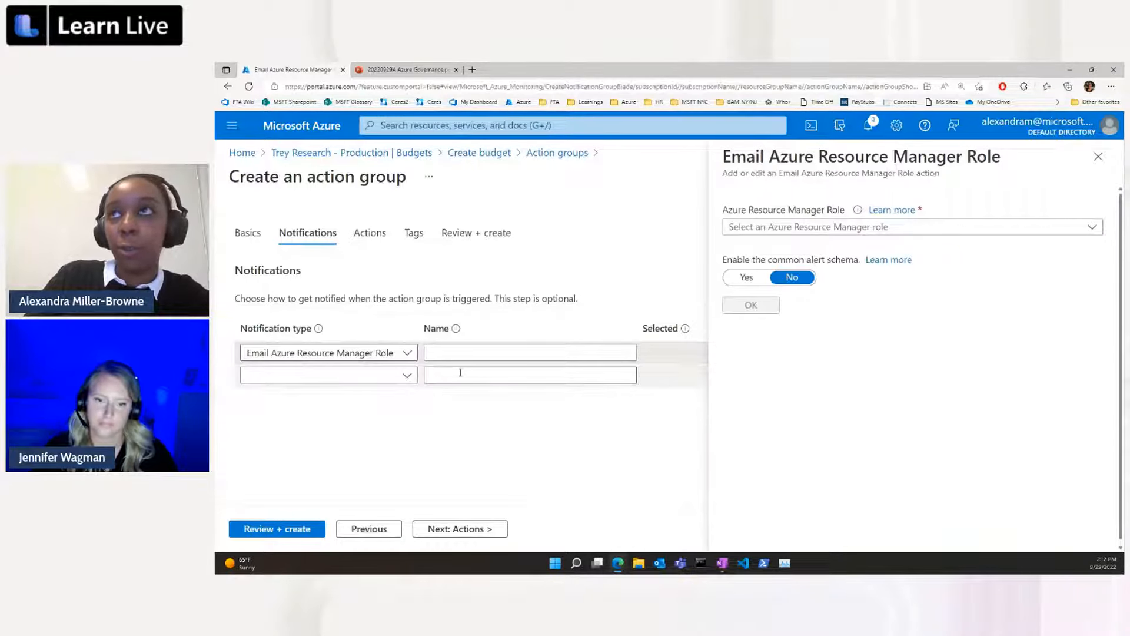
pyautogui.click(1046, 233)
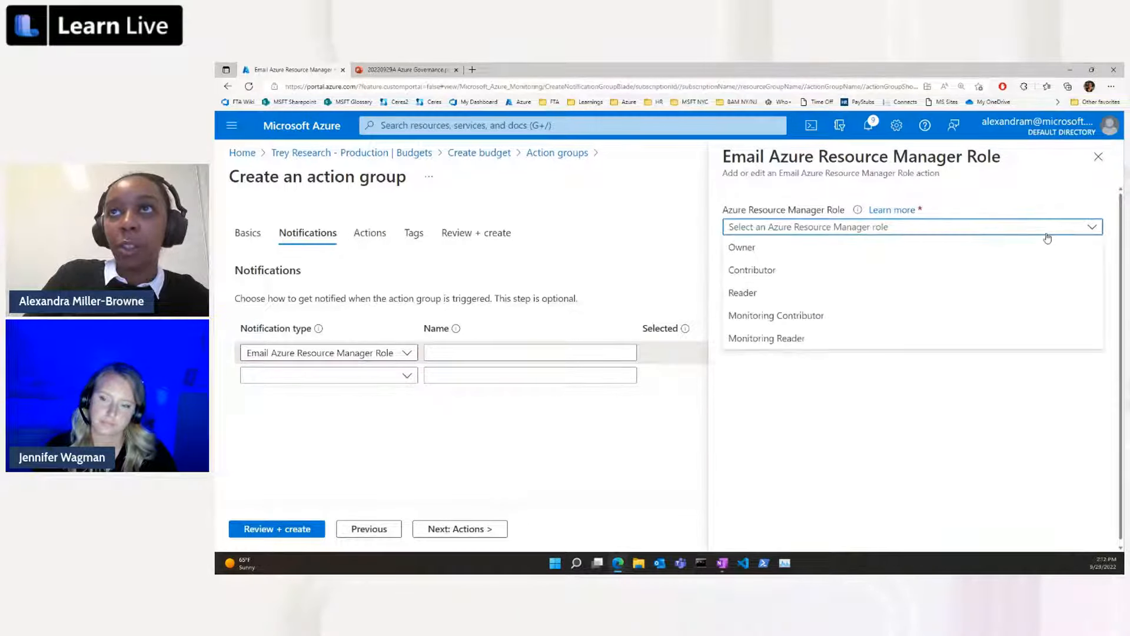
pyautogui.click(969, 247)
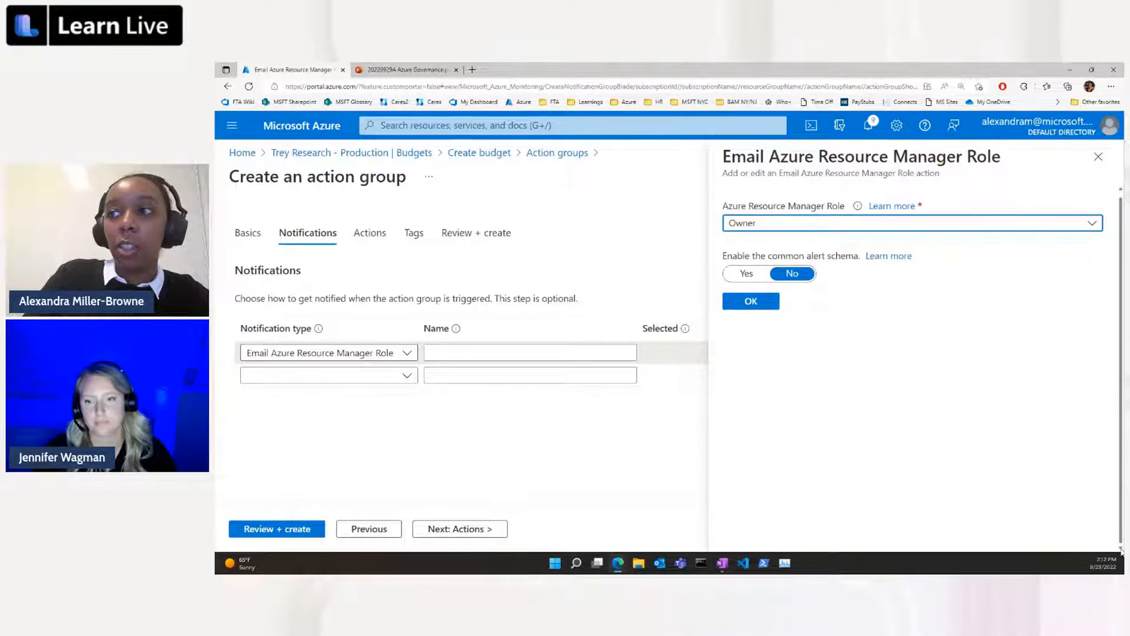
pyautogui.click(481, 356)
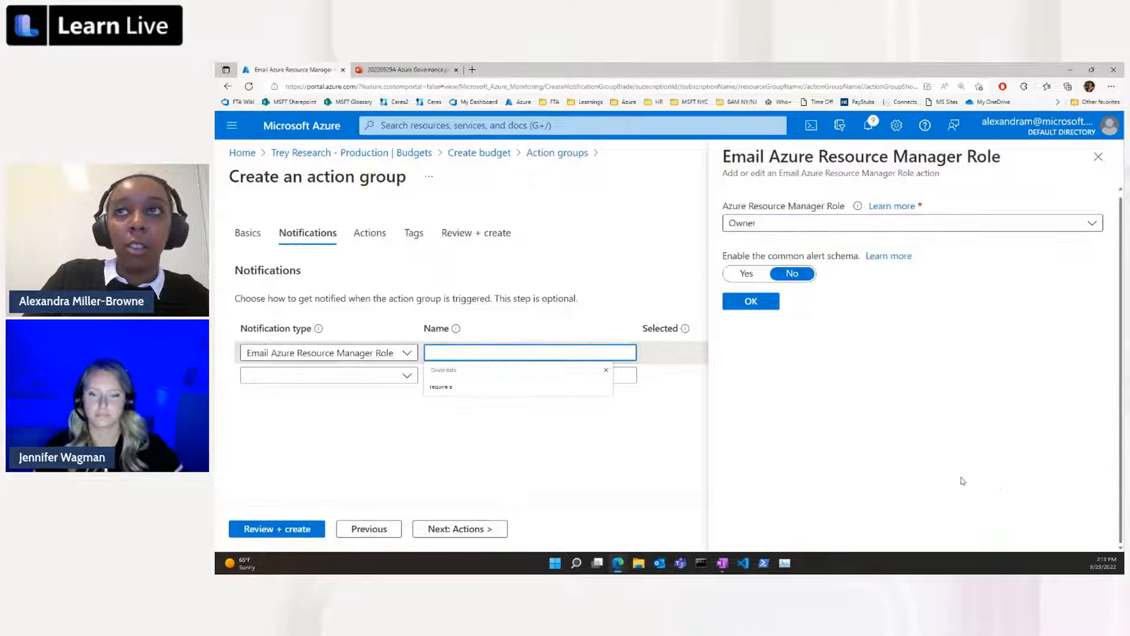
pyautogui.click(824, 375)
pyautogui.click(754, 303)
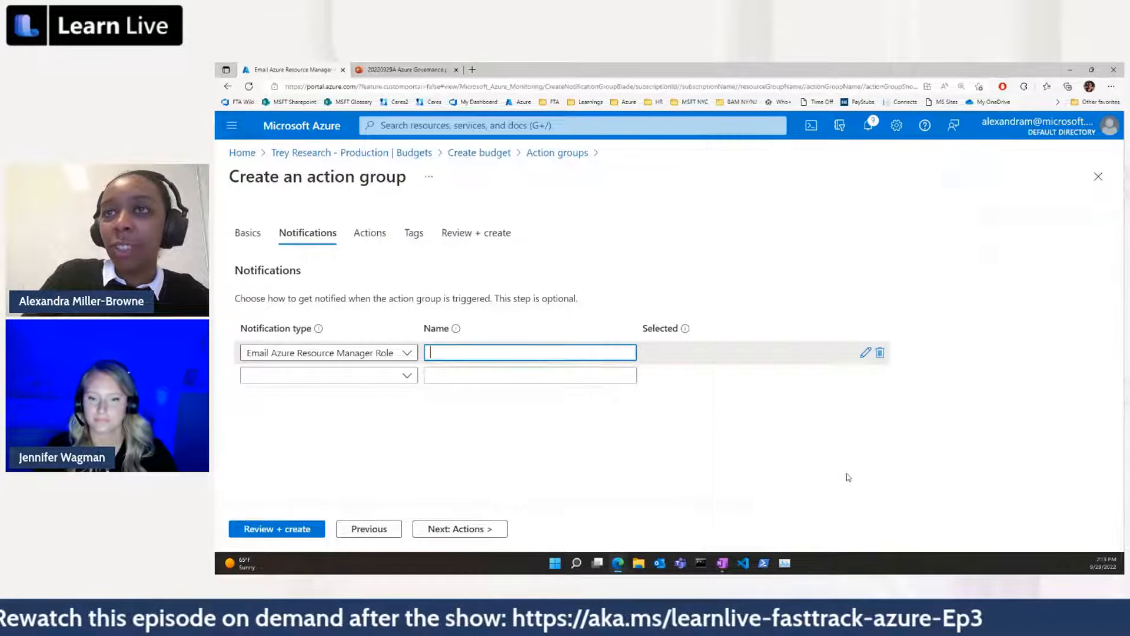
# Name the Owner role email notification Sub Owner and proceed to the action group's actions.
pyautogui.click(452, 356)
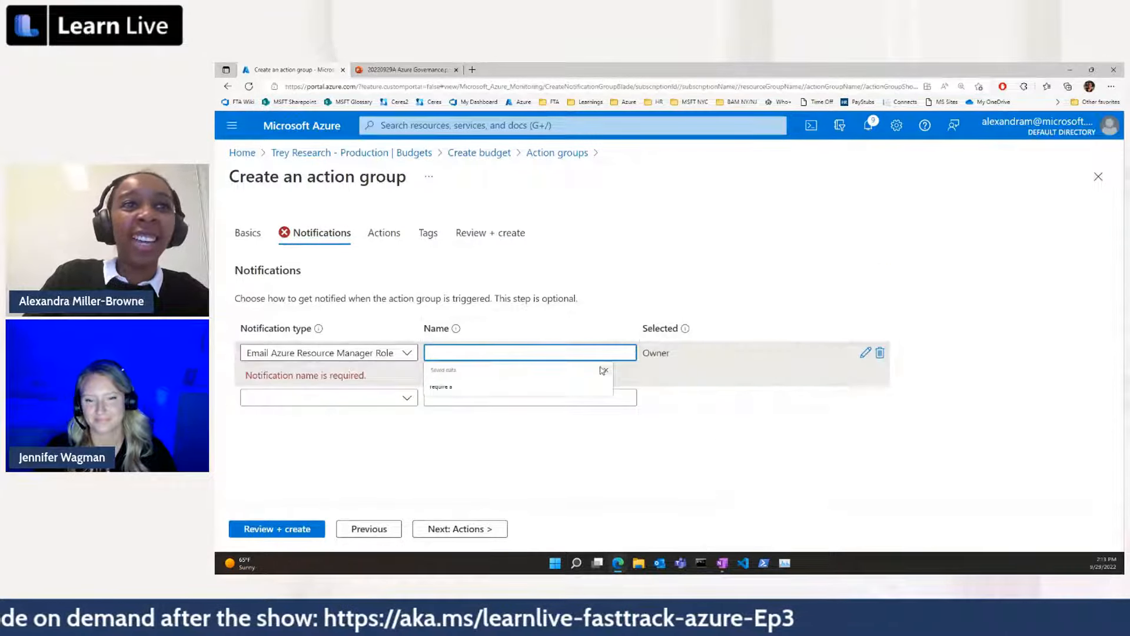
pyautogui.write('Sub')
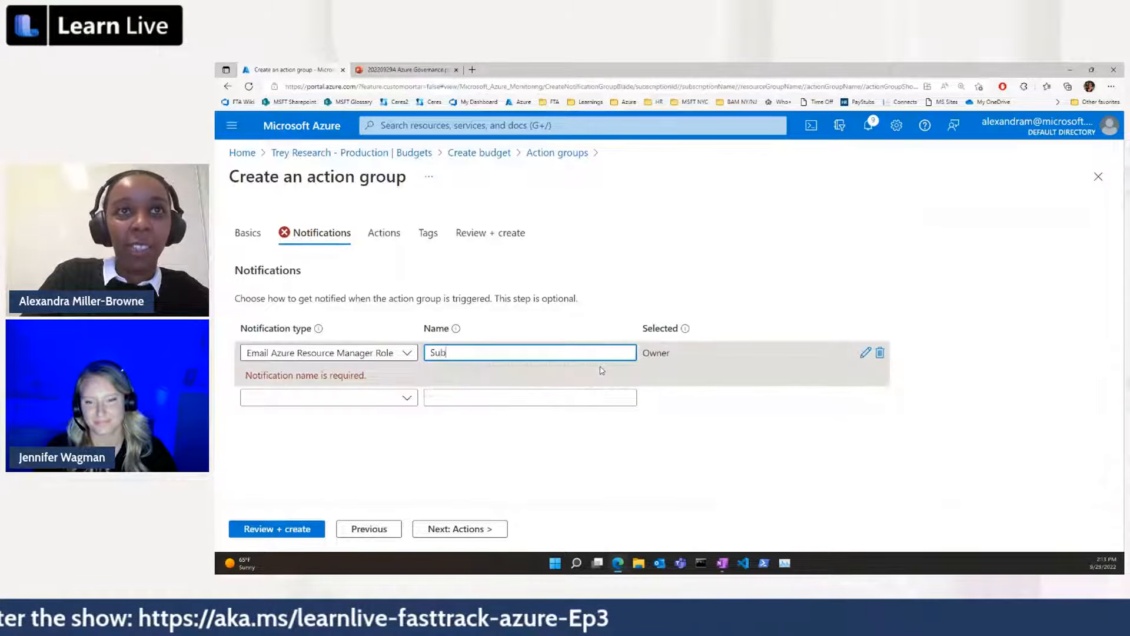
pyautogui.write(' Owner')
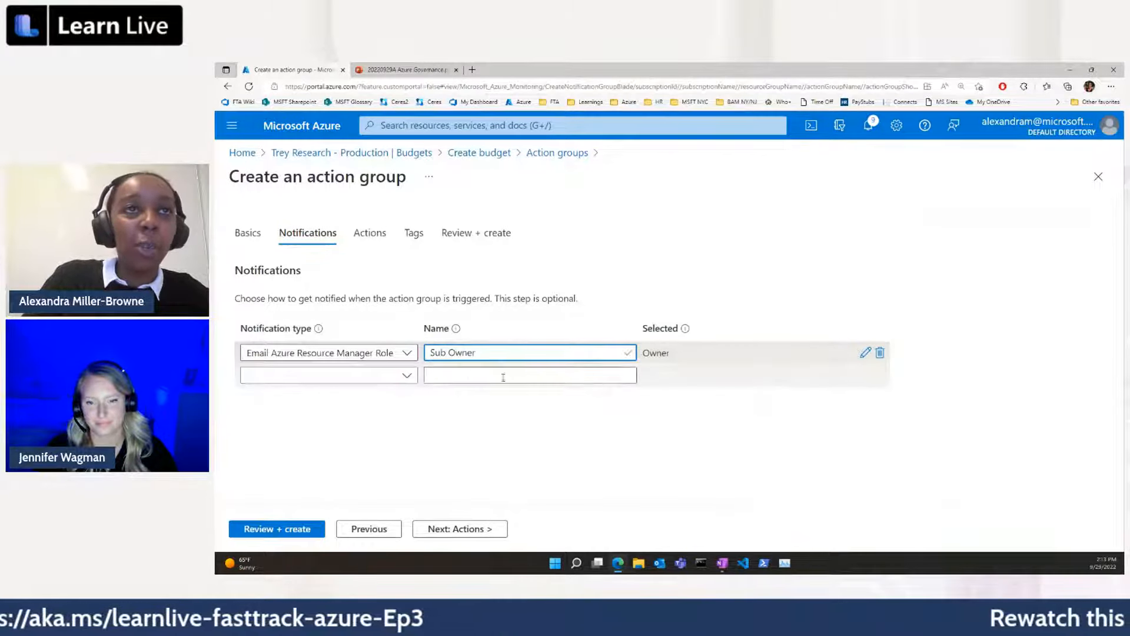
pyautogui.click(403, 356)
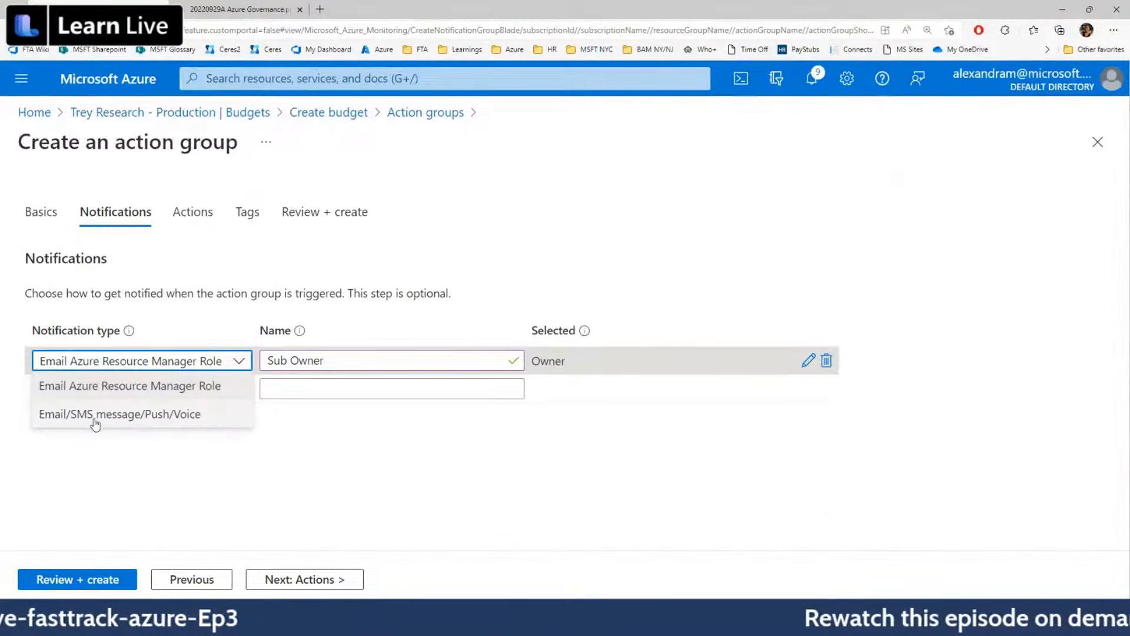
pyautogui.click(241, 362)
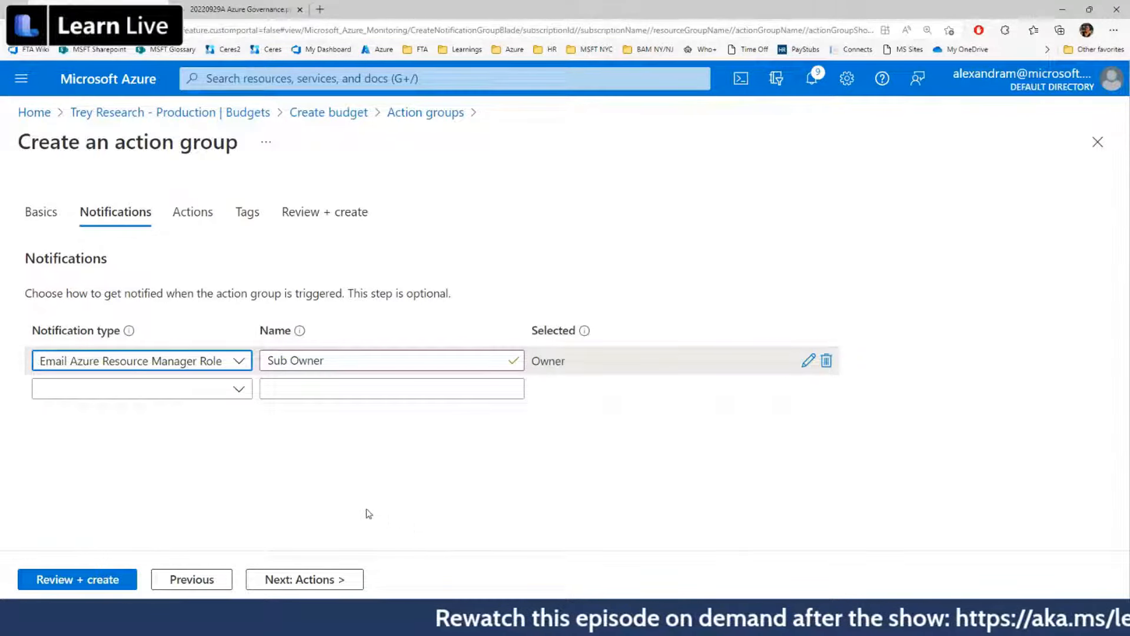
pyautogui.click(337, 582)
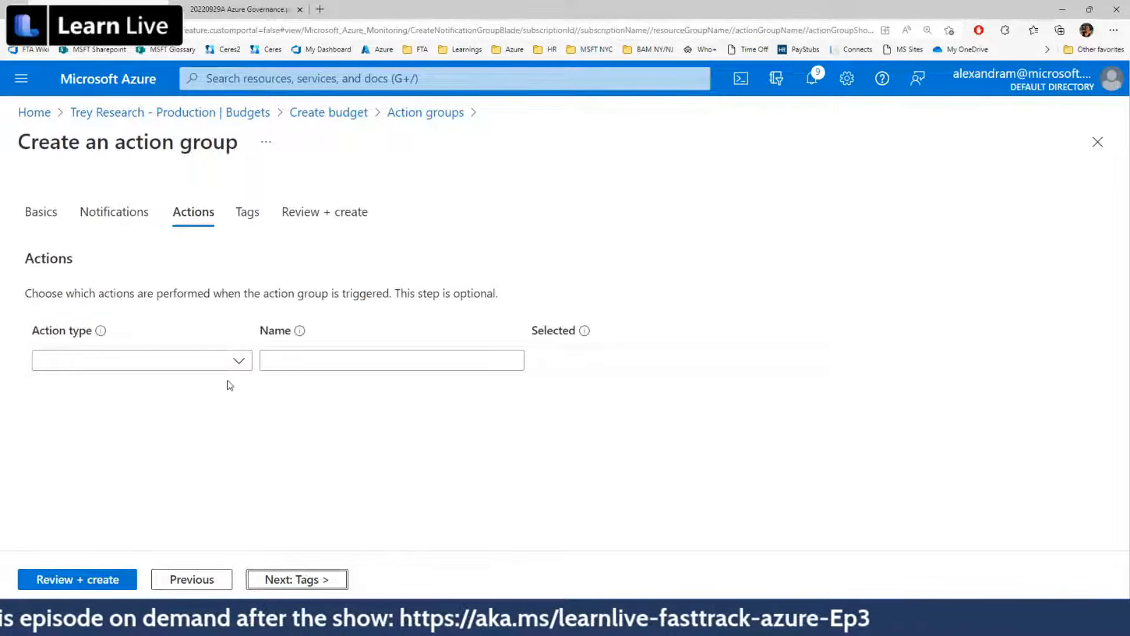
# Try adding an Automation Runbook action, examine the built-in runbook choices, and leave the runbook unconfigured.
pyautogui.click(238, 361)
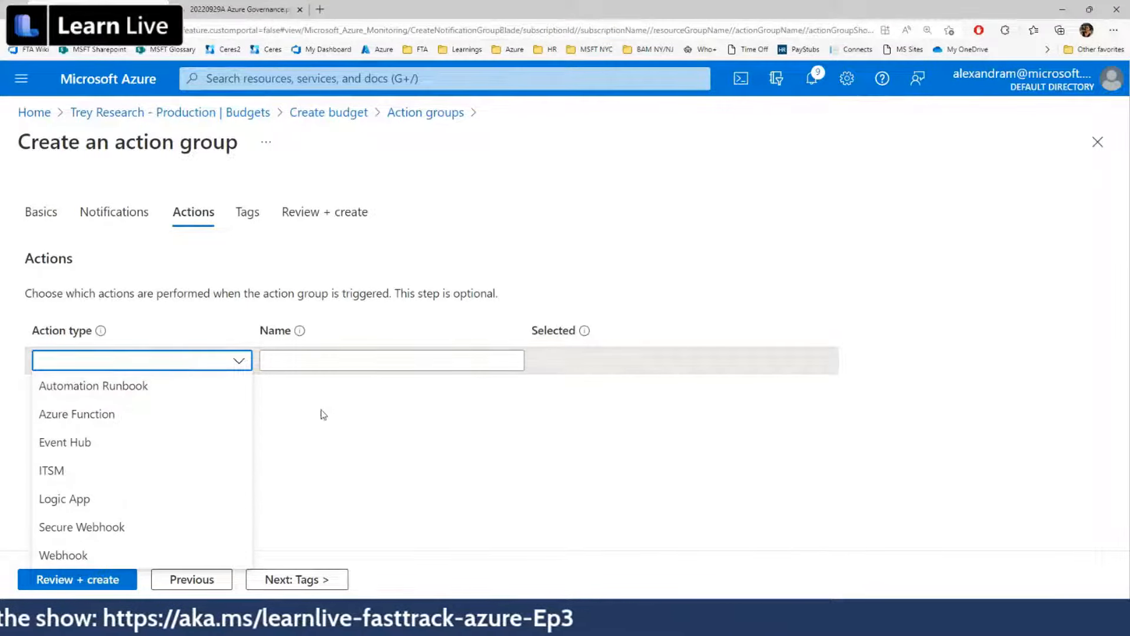
pyautogui.click(449, 420)
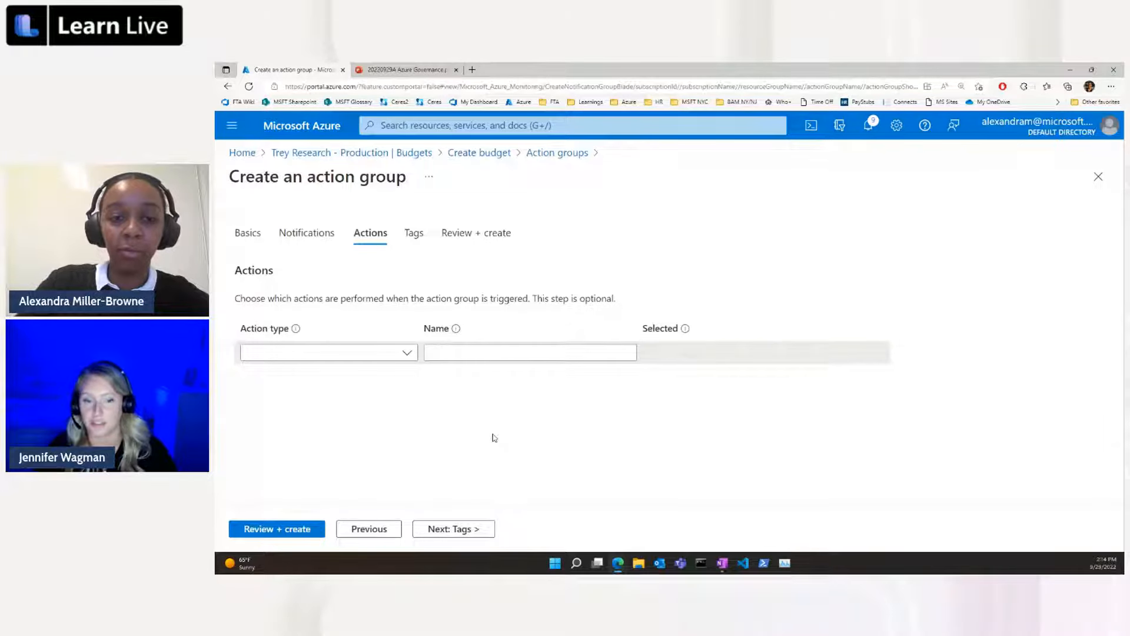
pyautogui.click(405, 352)
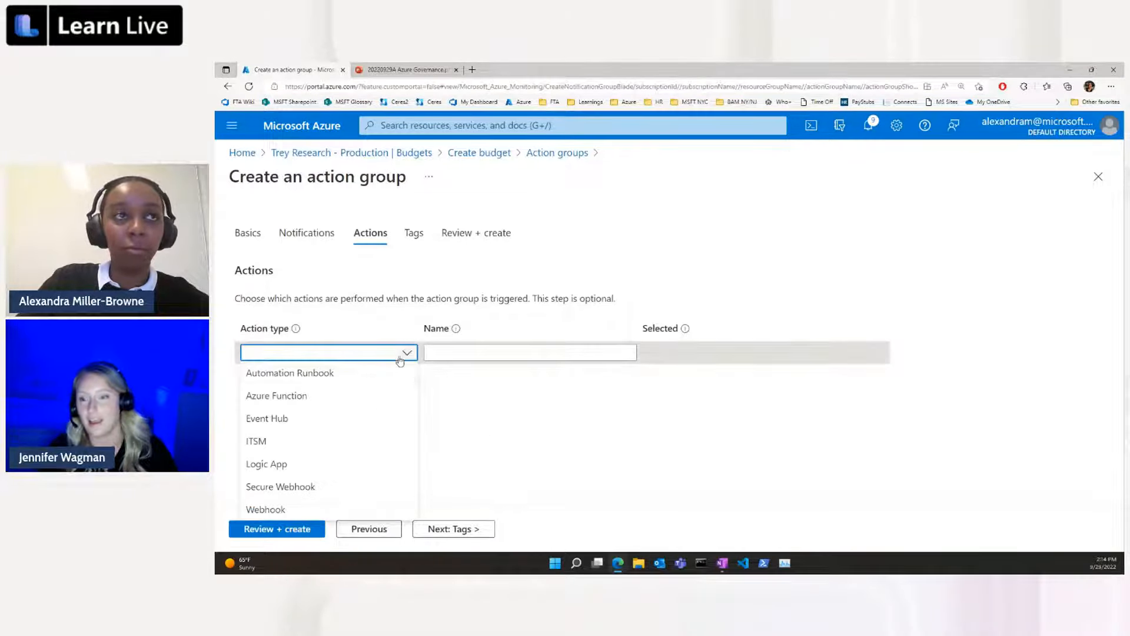
pyautogui.click(412, 372)
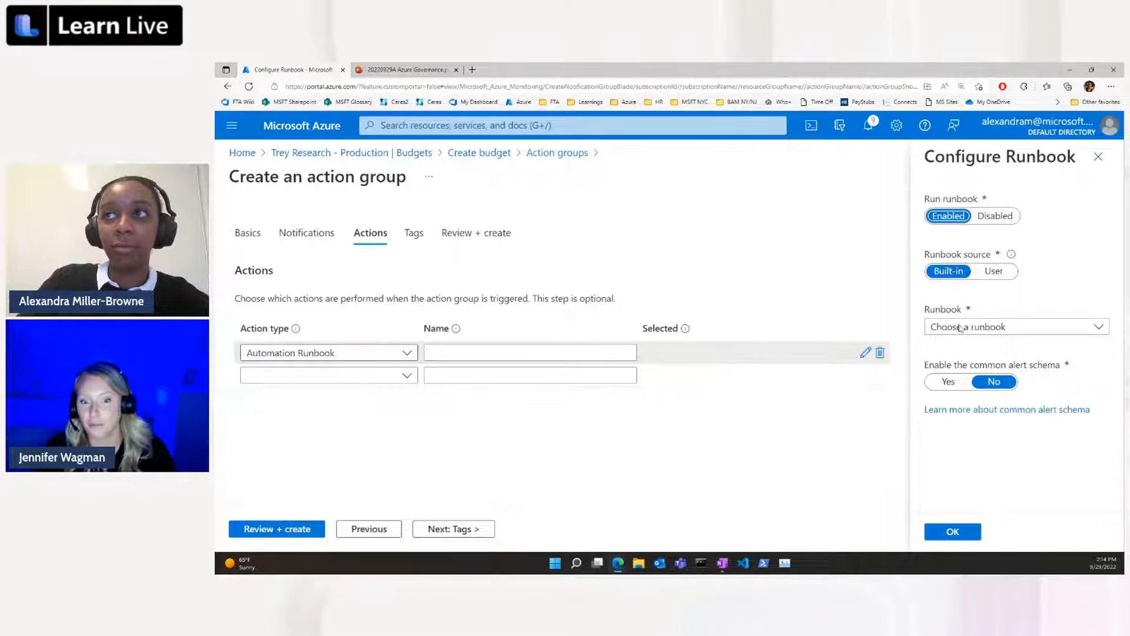
pyautogui.click(960, 328)
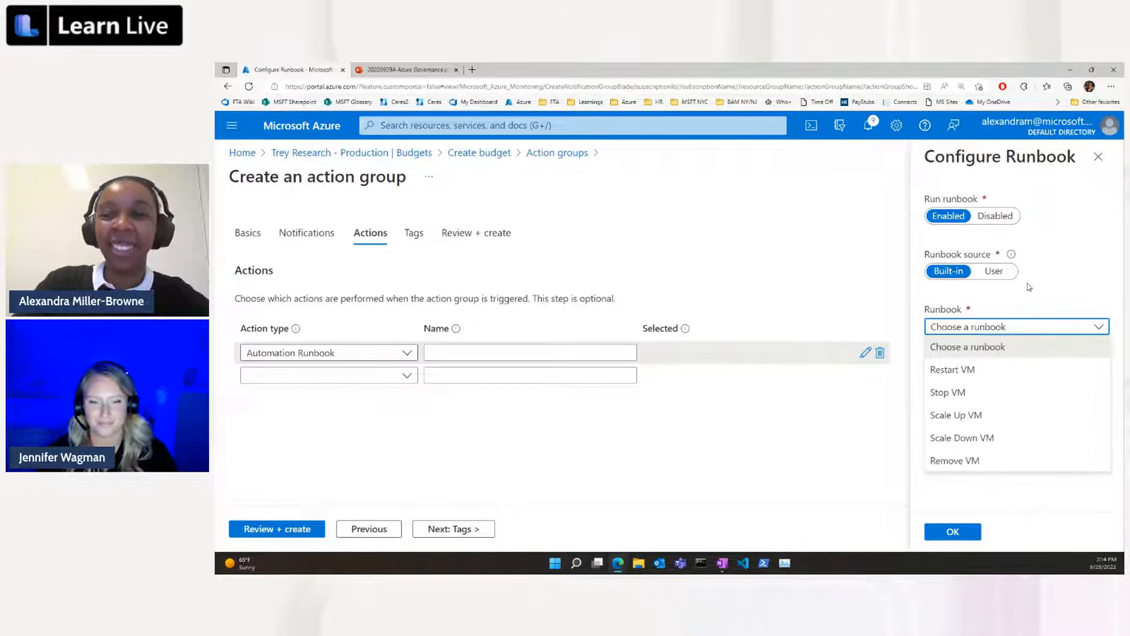
pyautogui.click(1099, 157)
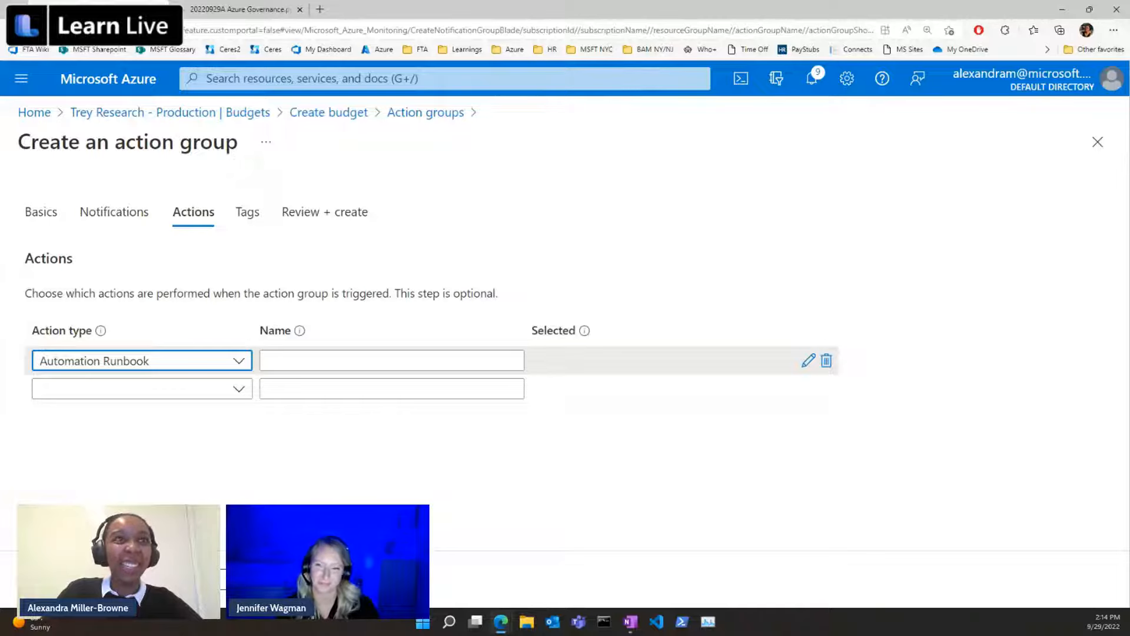
# Tag the action group with Department set to IT and proceed to its final review.
pyautogui.click(260, 579)
pyautogui.click(306, 360)
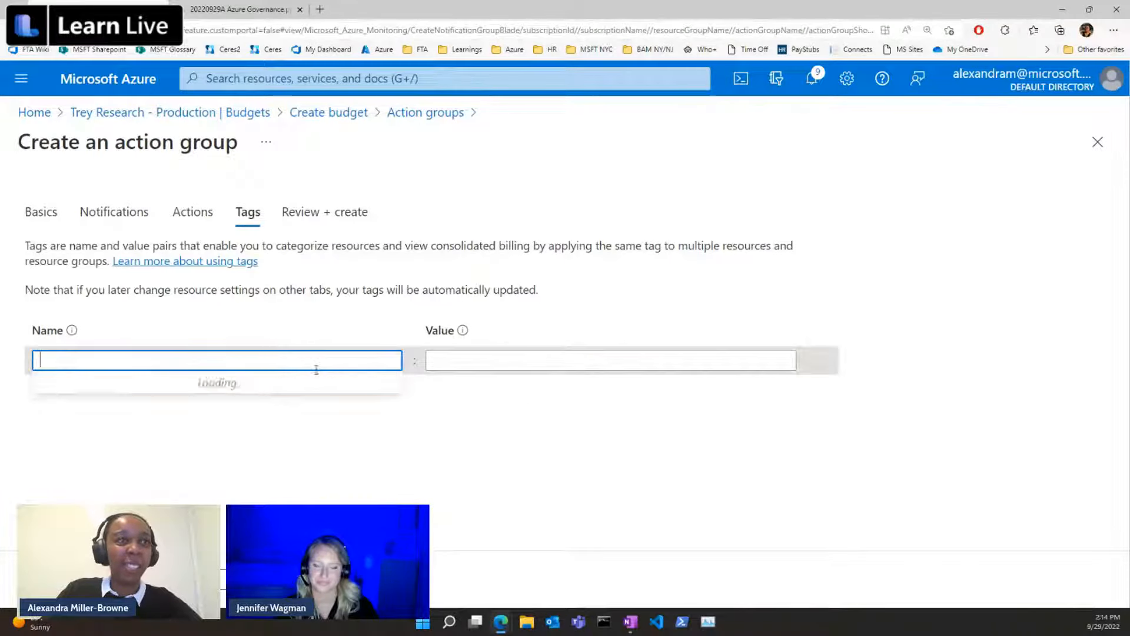
pyautogui.write('De')
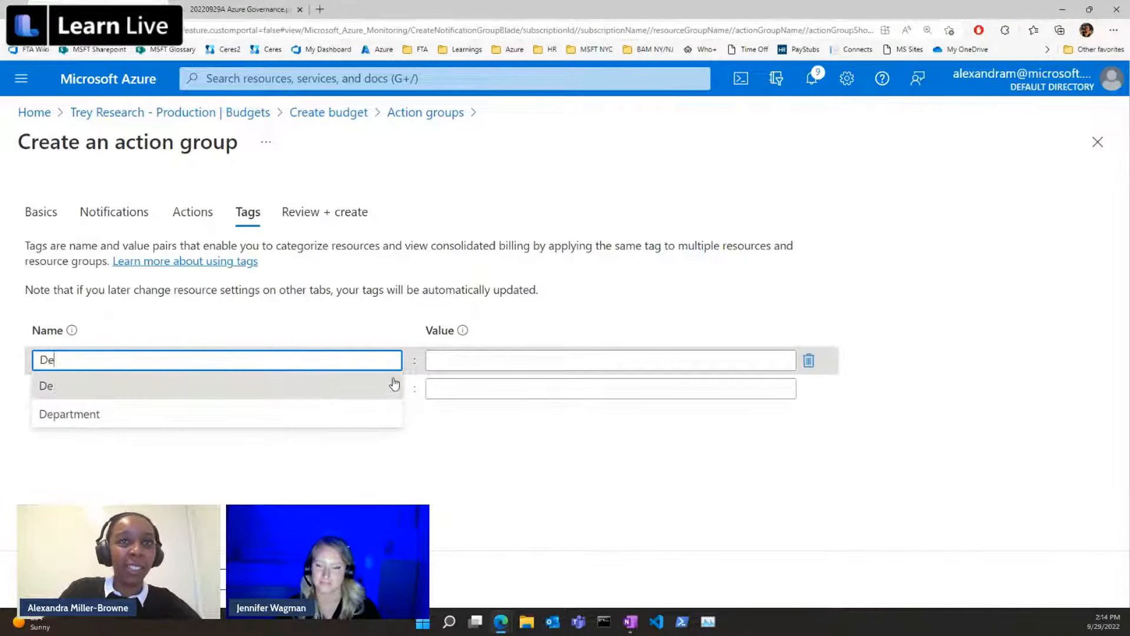
pyautogui.click(384, 411)
pyautogui.click(539, 355)
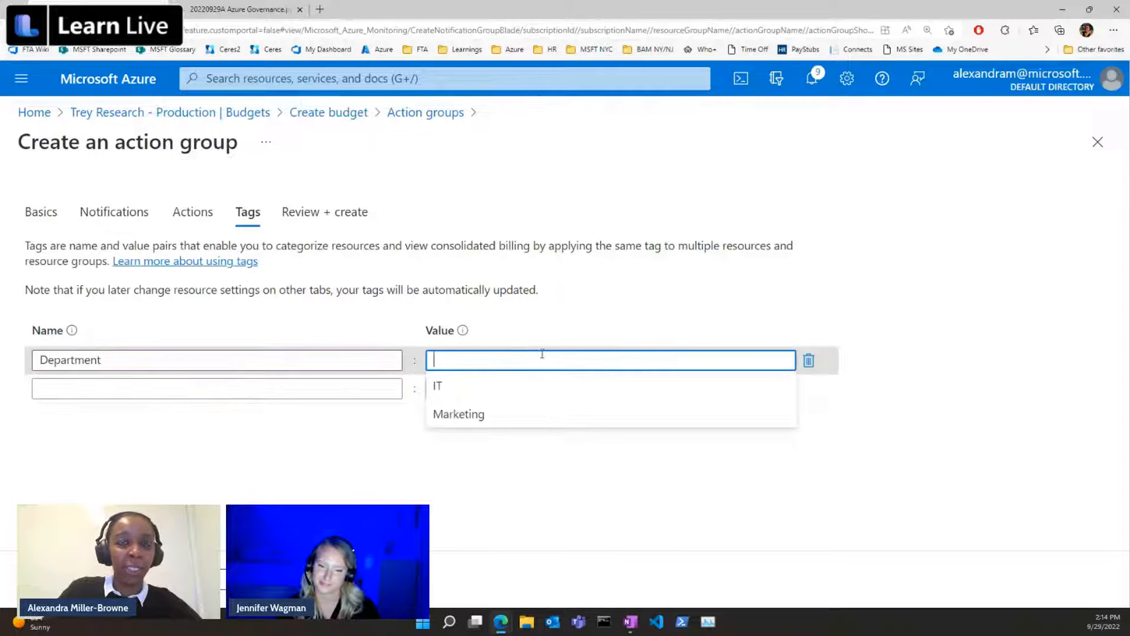
pyautogui.click(499, 392)
pyautogui.click(86, 579)
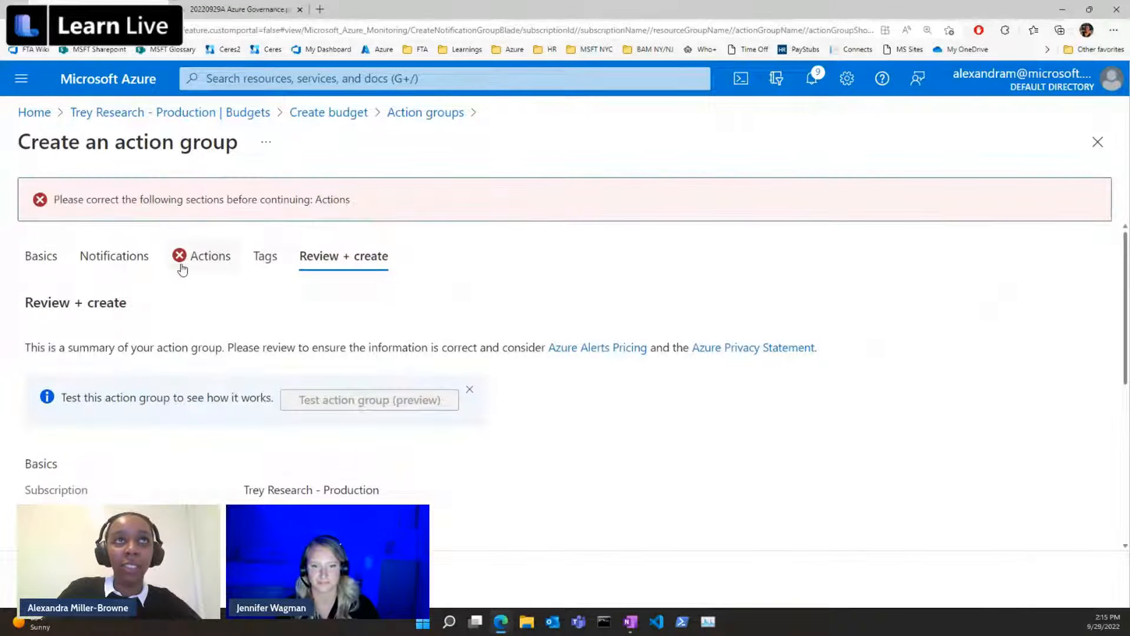
# Delete the unconfigured Automation Runbook action and try to create the action group.
pyautogui.click(200, 258)
pyautogui.click(238, 360)
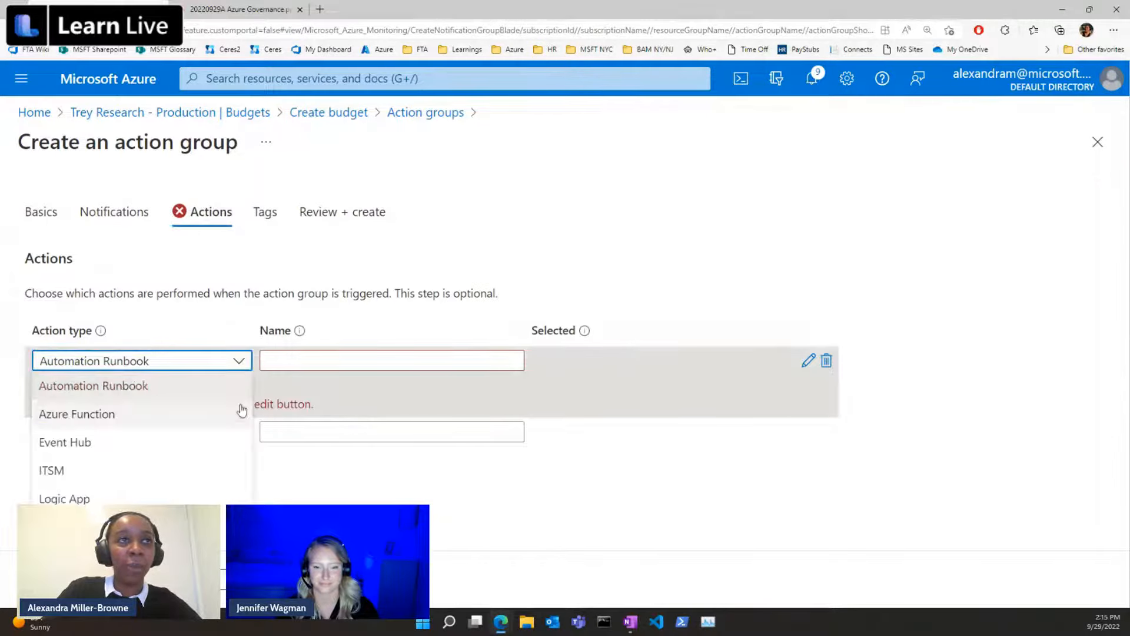
pyautogui.click(343, 361)
pyautogui.click(826, 360)
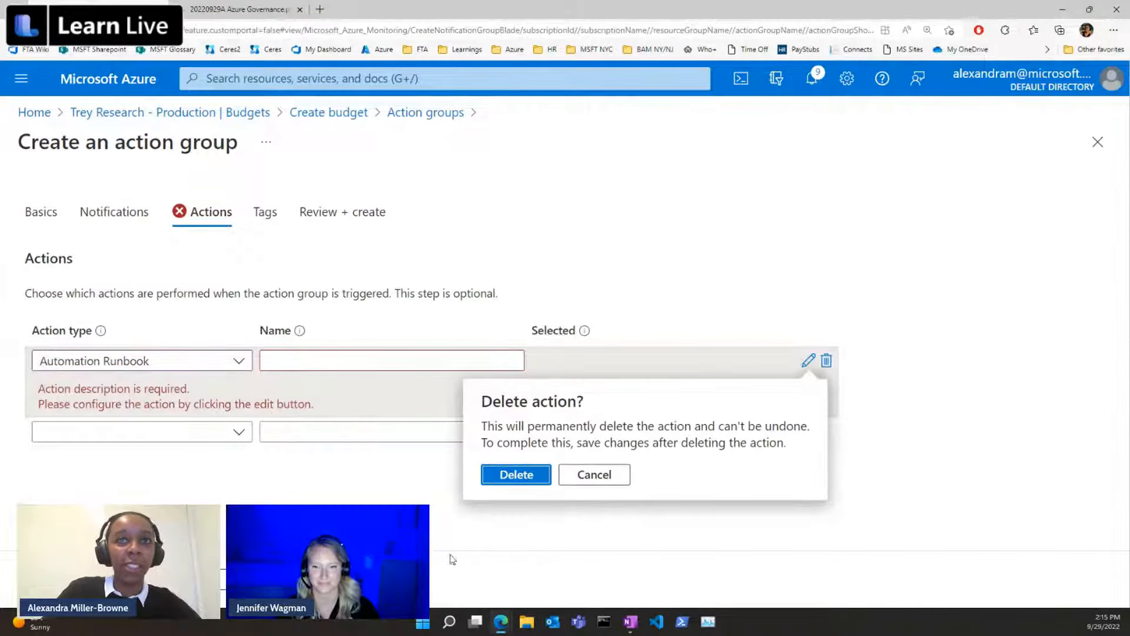
pyautogui.click(517, 475)
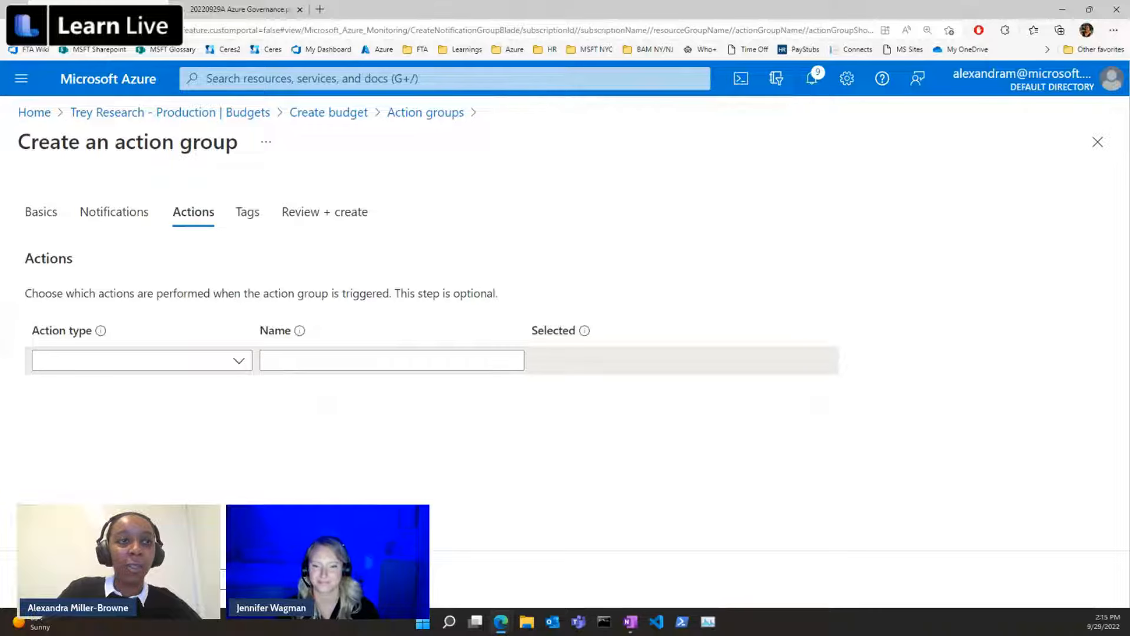
pyautogui.click(251, 580)
pyautogui.click(250, 579)
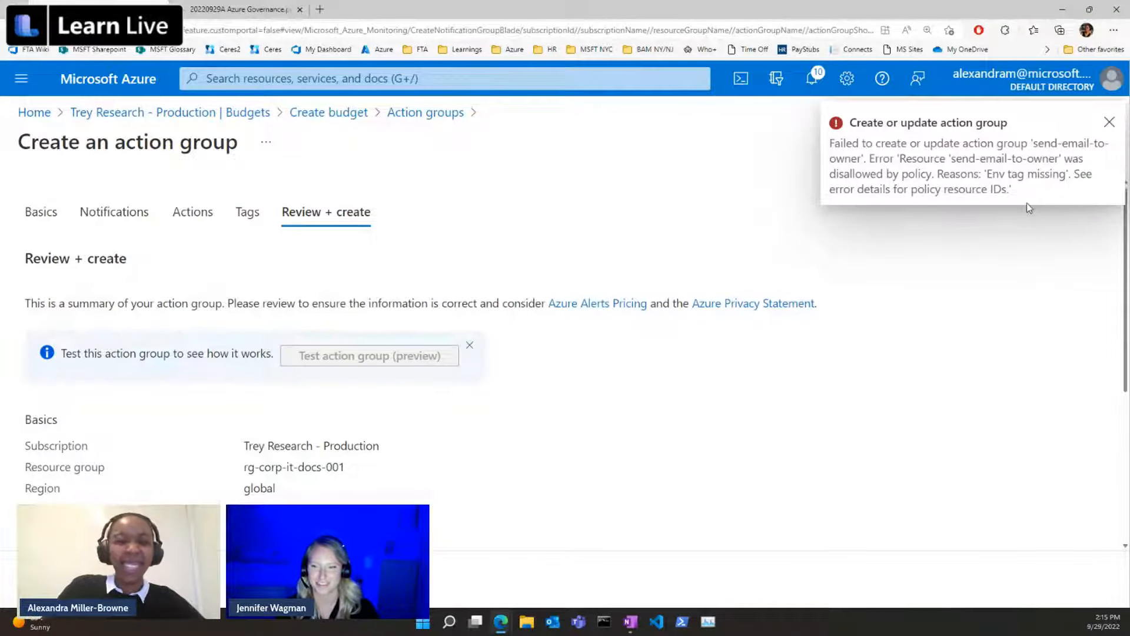
# Add an Env tag with the value Prod to the action group and create the group.
pyautogui.click(247, 212)
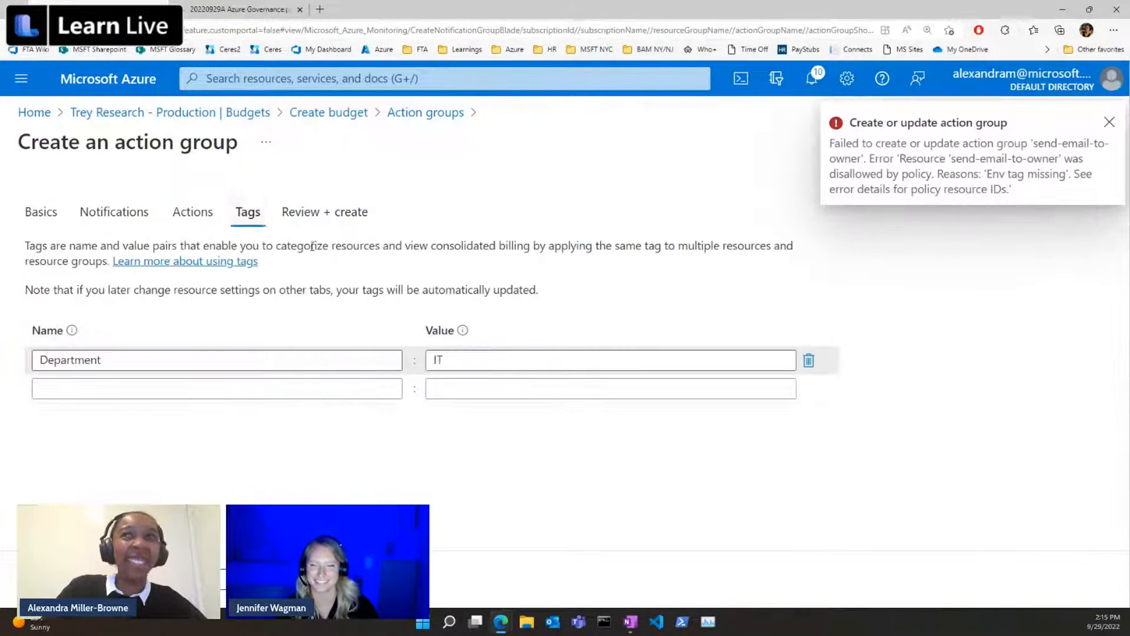
pyautogui.click(252, 388)
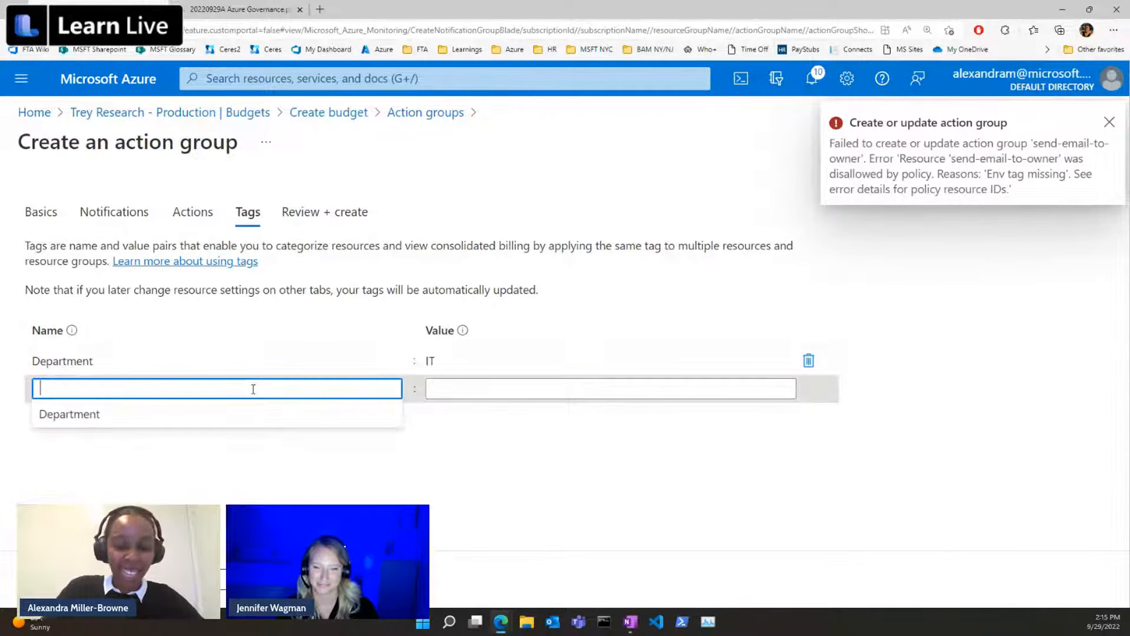
pyautogui.write('Env')
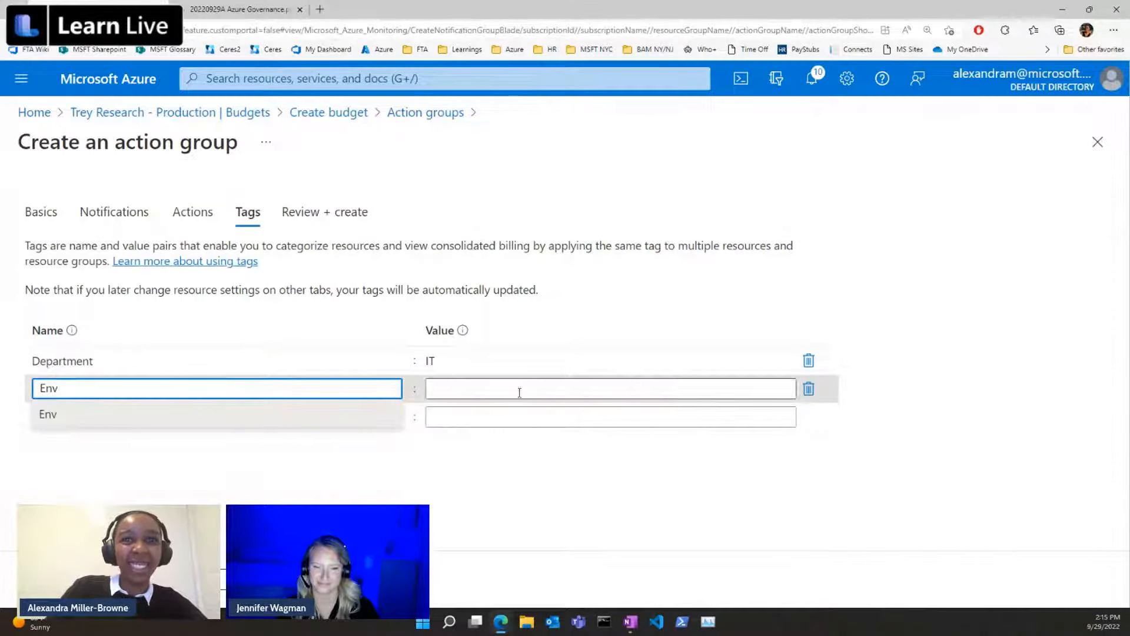
pyautogui.click(523, 391)
pyautogui.write('Prod')
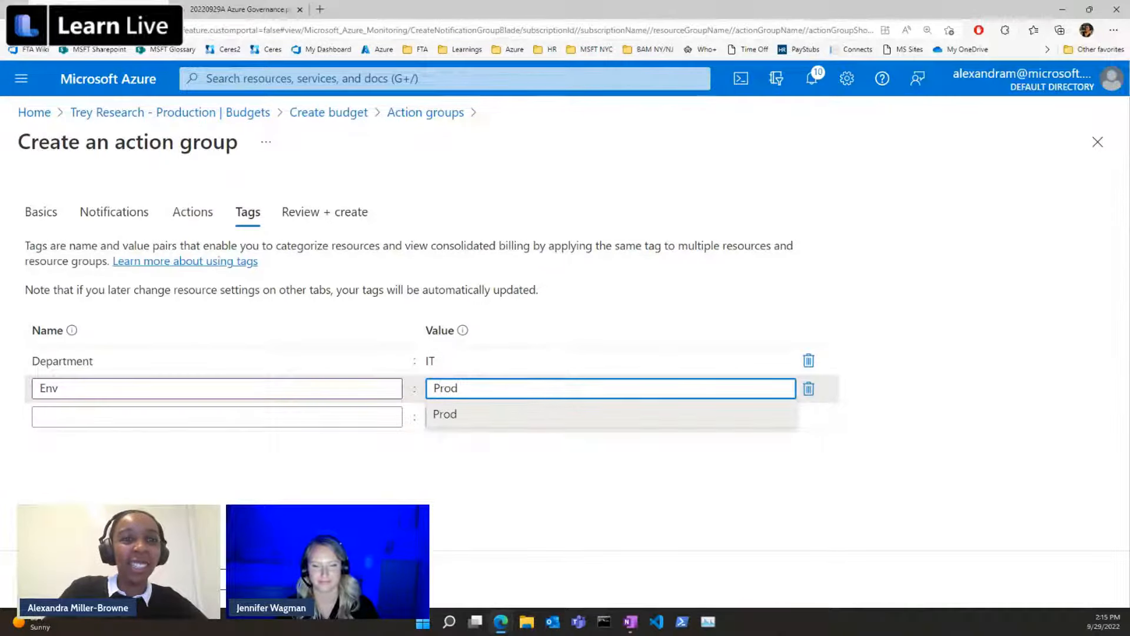
pyautogui.click(77, 579)
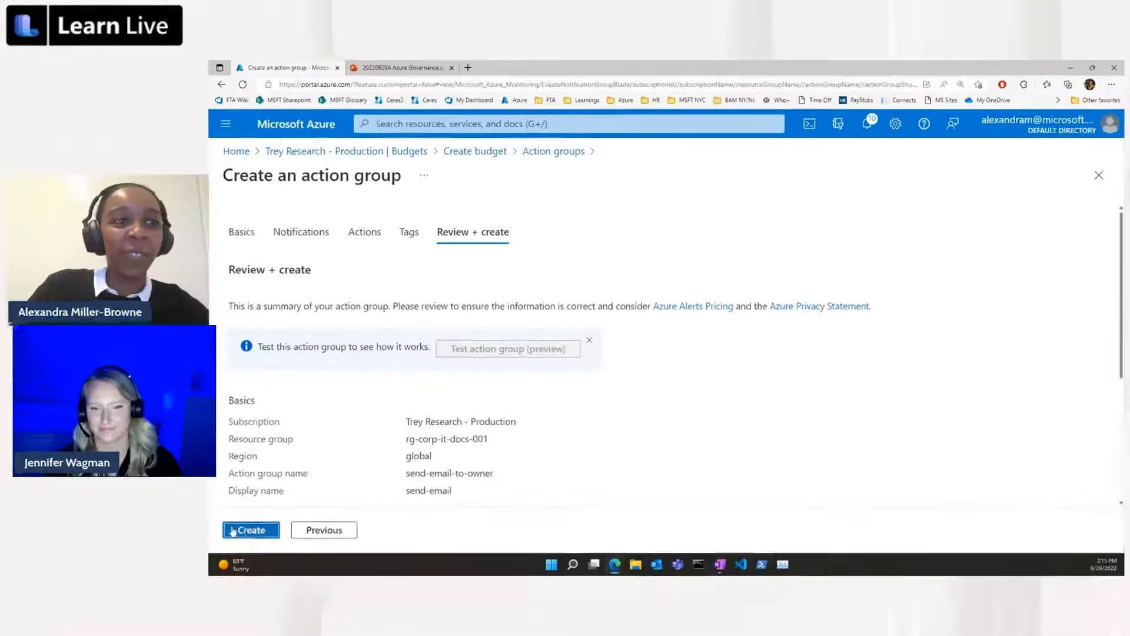
pyautogui.click(253, 530)
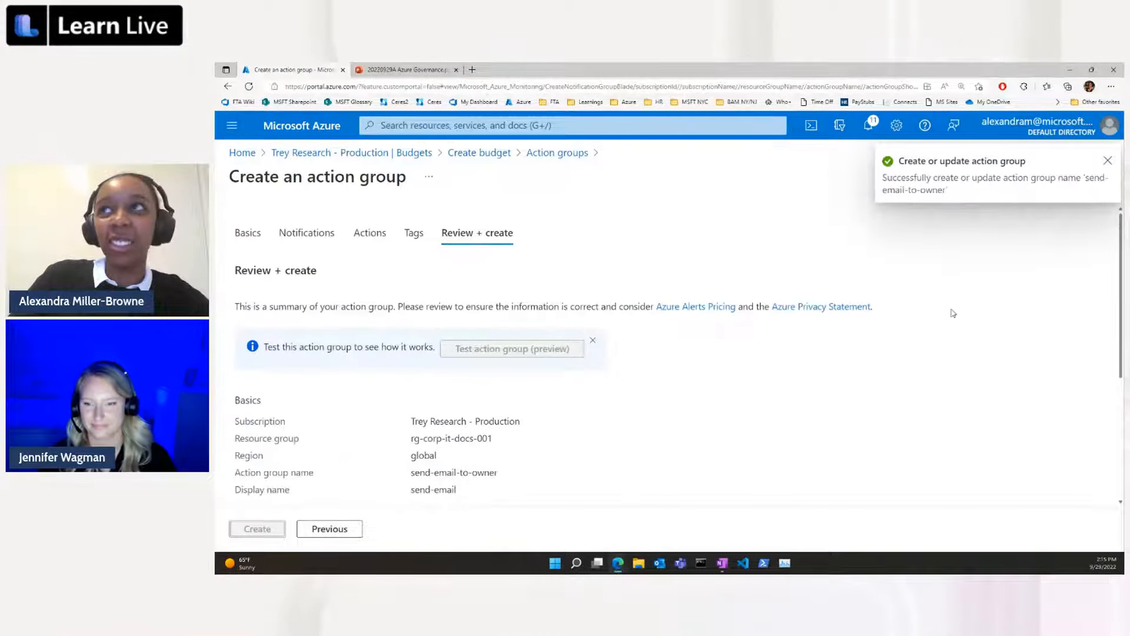
# Return to the budget's alert settings and assign the action group send-email-to-owner to the 80% Actual condition.
pyautogui.click(471, 154)
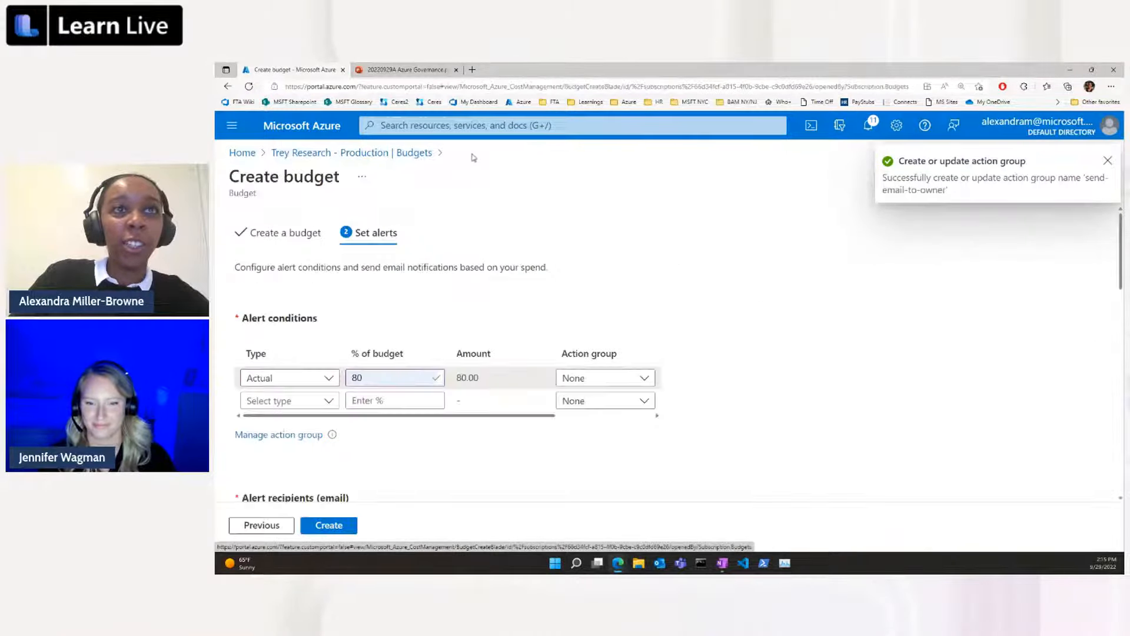
pyautogui.click(634, 378)
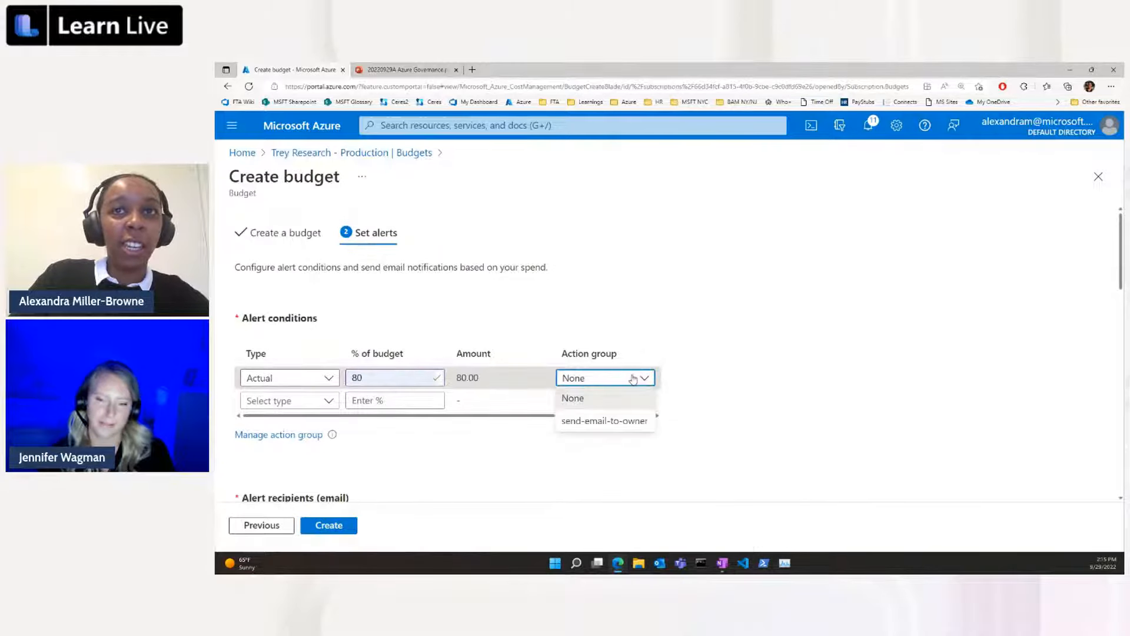
pyautogui.click(647, 428)
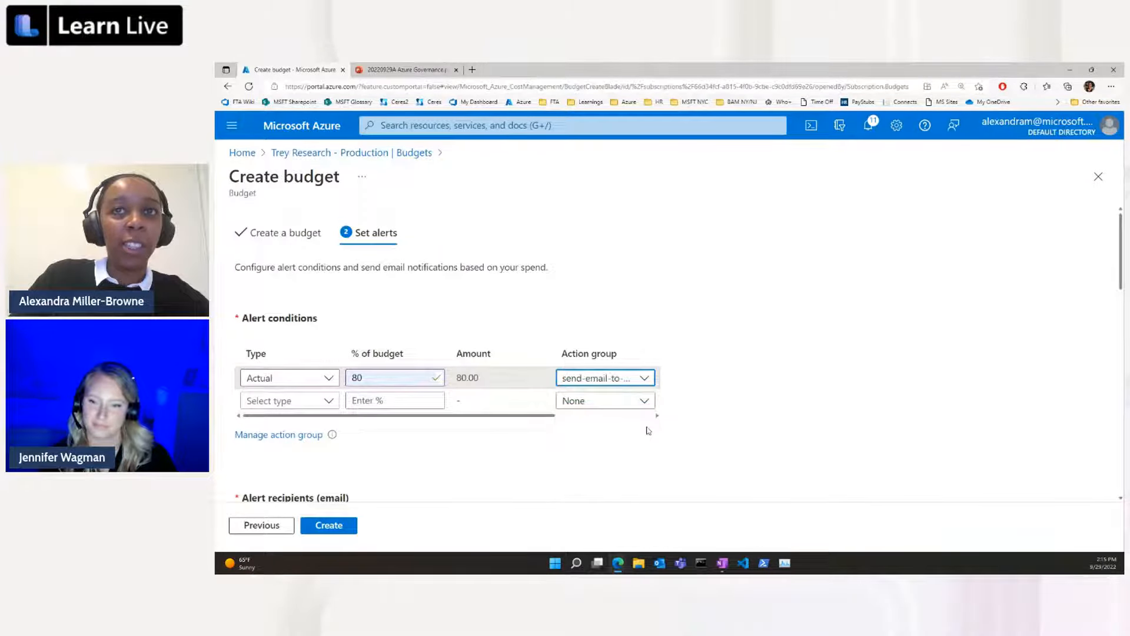
# Enter the owner's email as the budget alert recipient and remove the duplicate recipient entry.
pyautogui.scroll(-3, 518, 436)
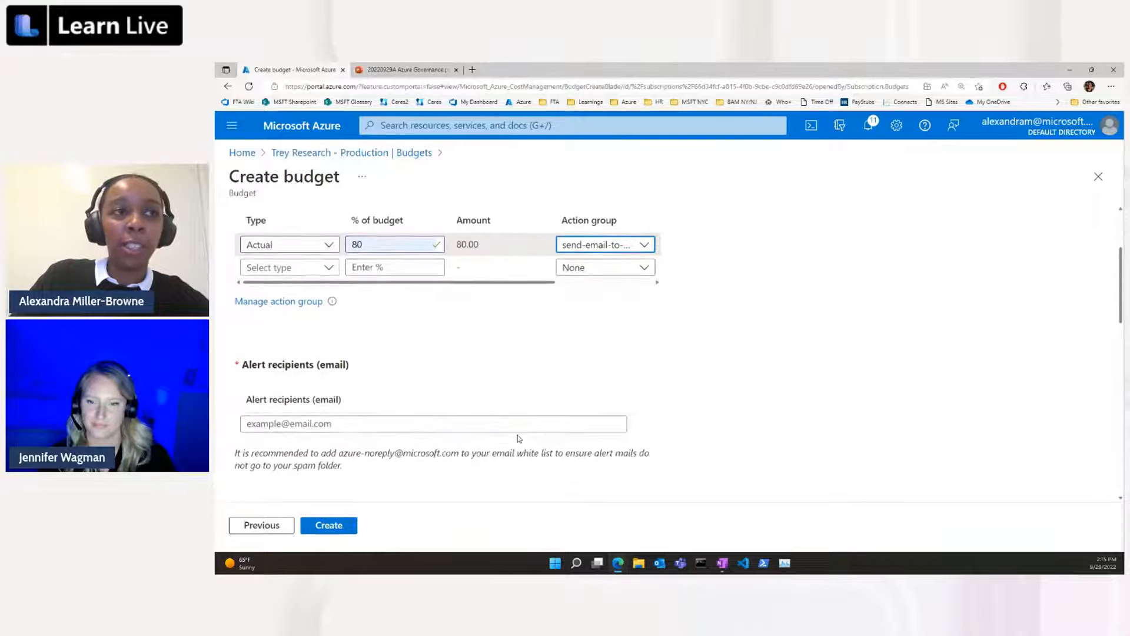
pyautogui.click(361, 424)
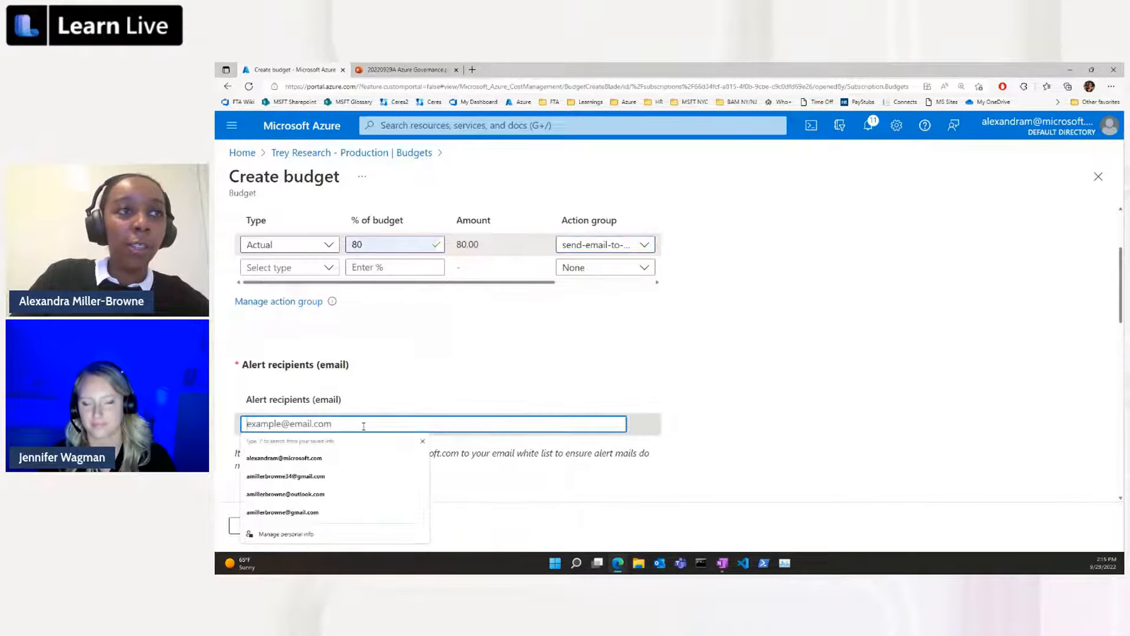
pyautogui.click(396, 457)
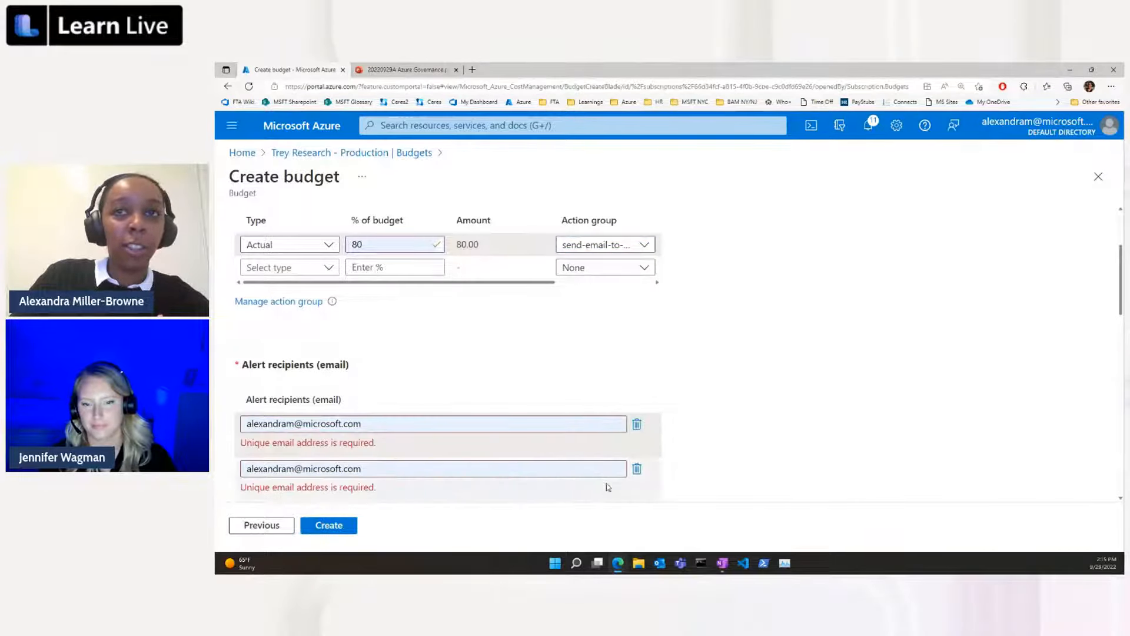
pyautogui.click(638, 472)
pyautogui.scroll(-3, 777, 450)
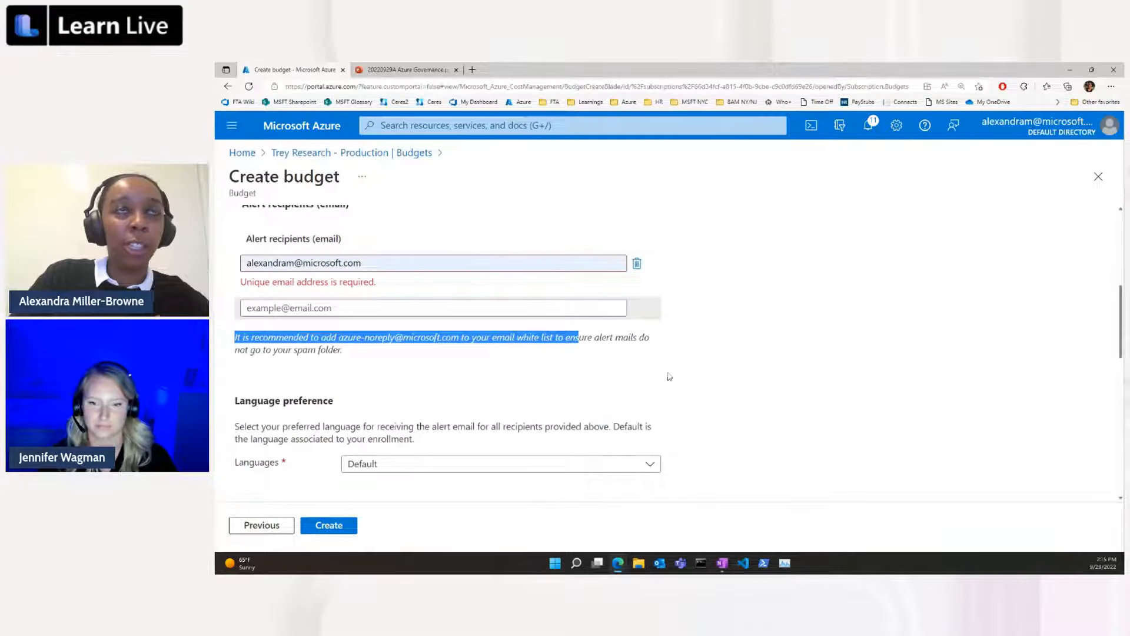
pyautogui.scroll(-1, 727, 444)
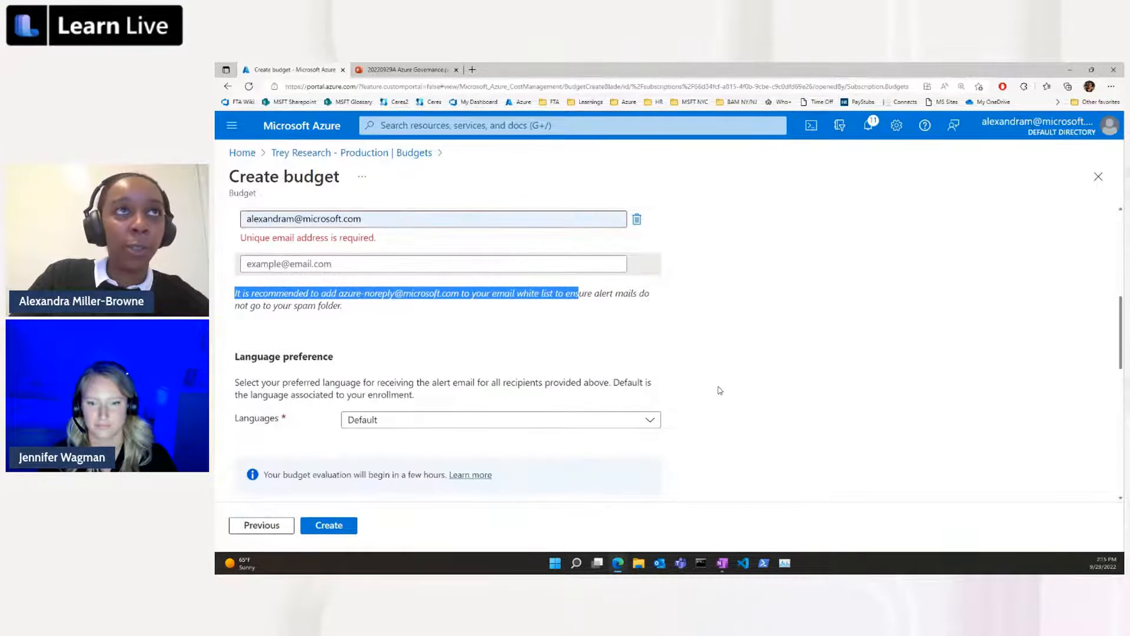
pyautogui.scroll(-1, 530, 394)
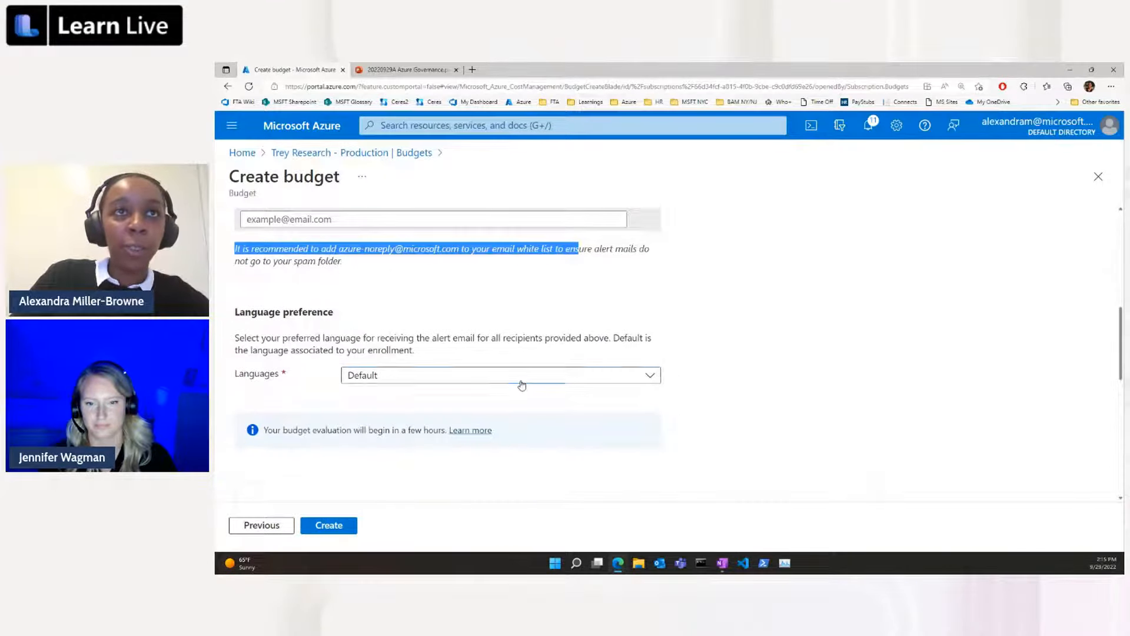
# Review the alert email languages, keep Default, and create the budget.
pyautogui.click(521, 382)
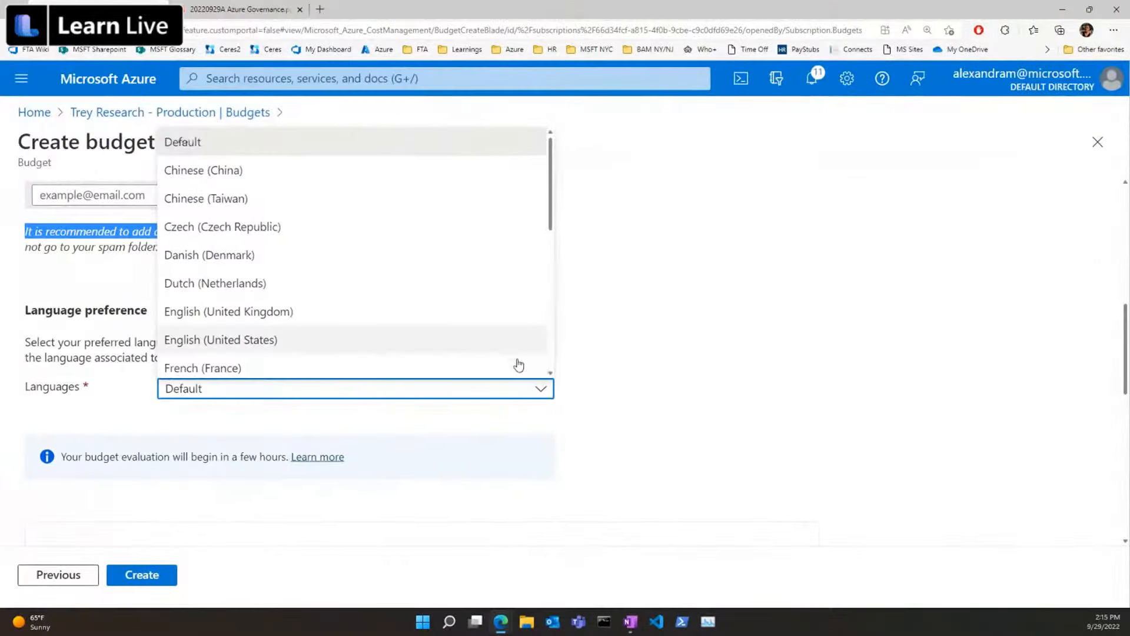
pyautogui.scroll(-3, 642, 337)
pyautogui.scroll(1, 529, 341)
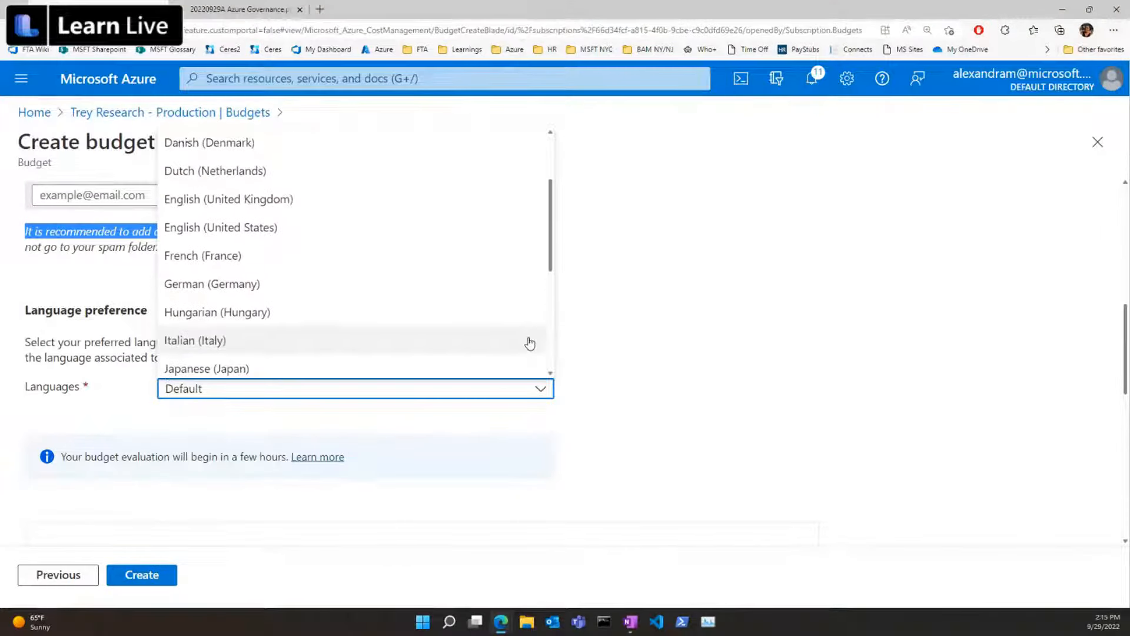
pyautogui.scroll(-3, 529, 342)
pyautogui.click(540, 390)
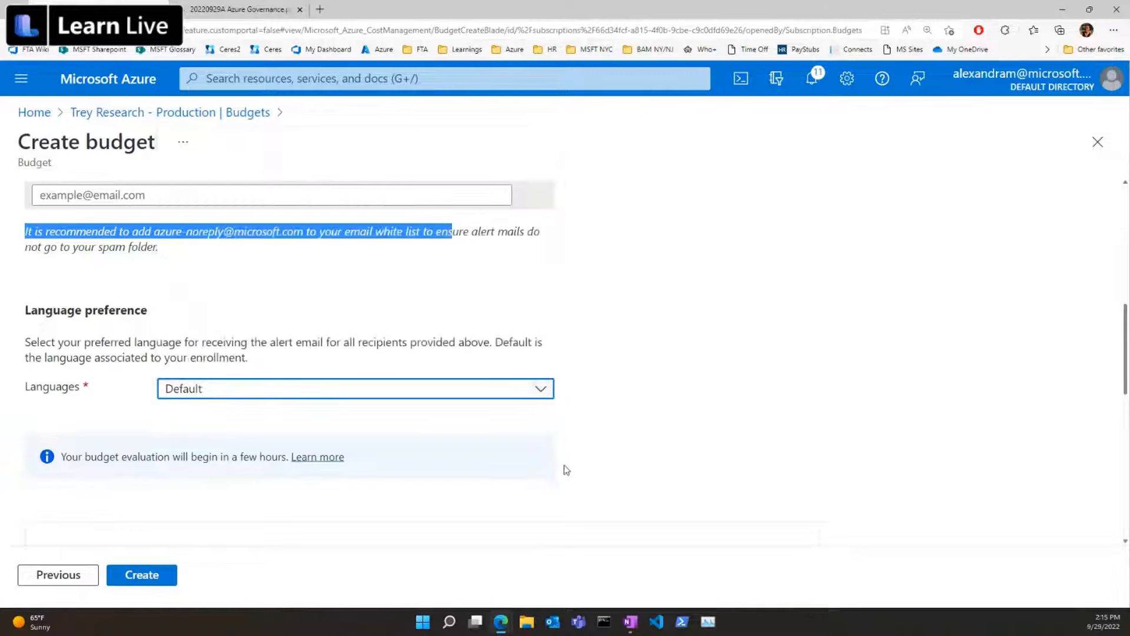
pyautogui.scroll(-2, 662, 419)
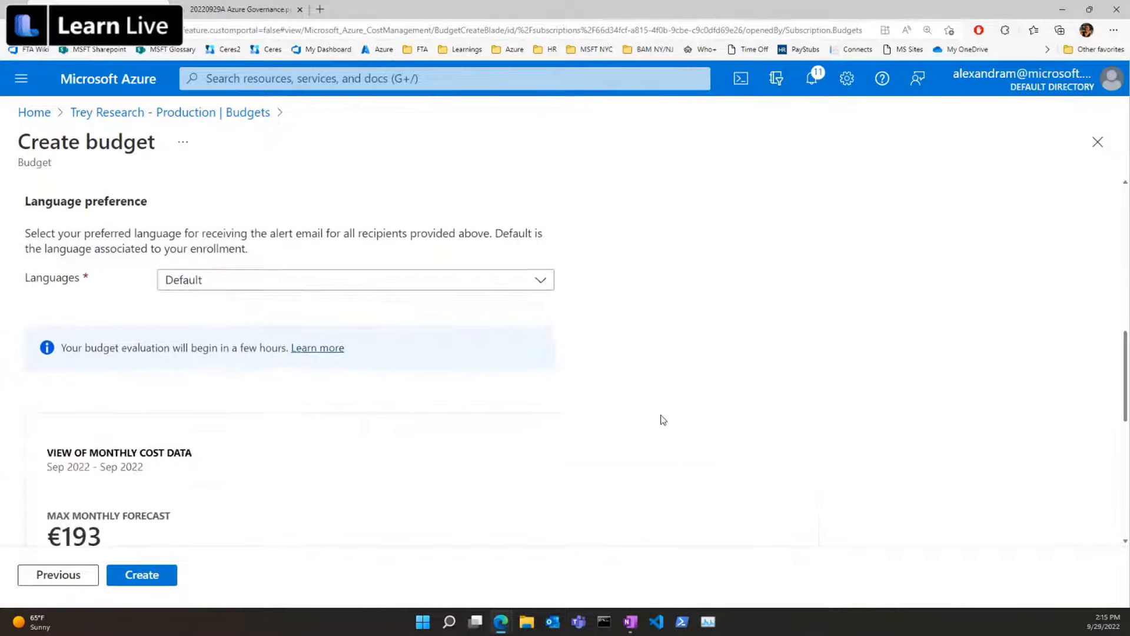
pyautogui.scroll(-2, 605, 345)
pyautogui.scroll(-1, 605, 345)
pyautogui.click(162, 575)
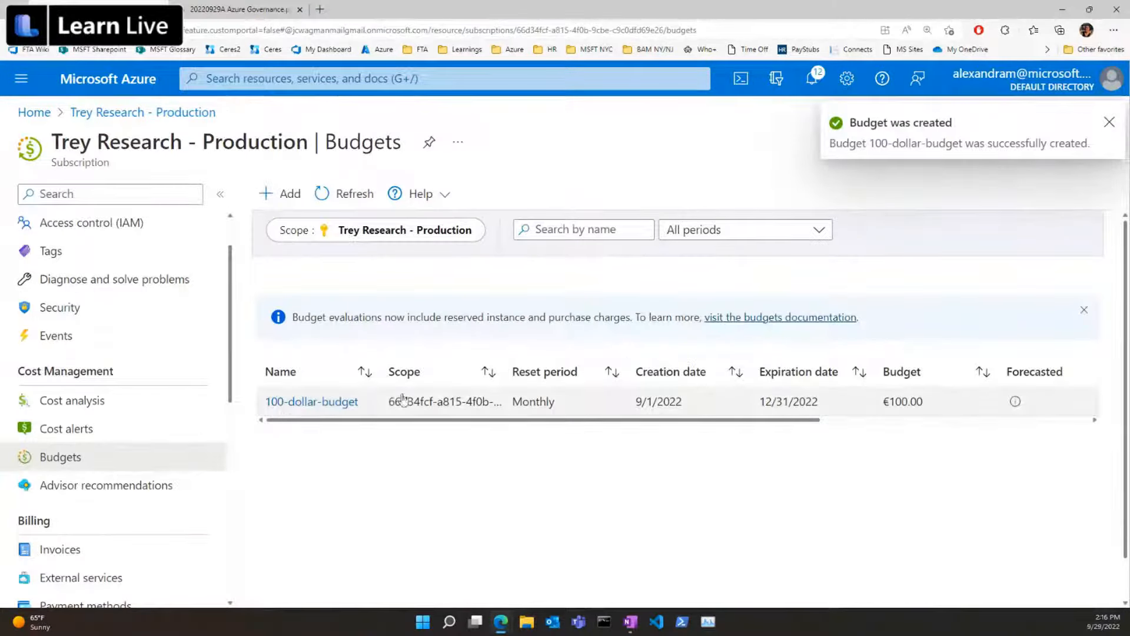
# Open the cost analysis for Trey Research - Production and select 100-dollar-budget as the budget to compare against.
pyautogui.click(155, 412)
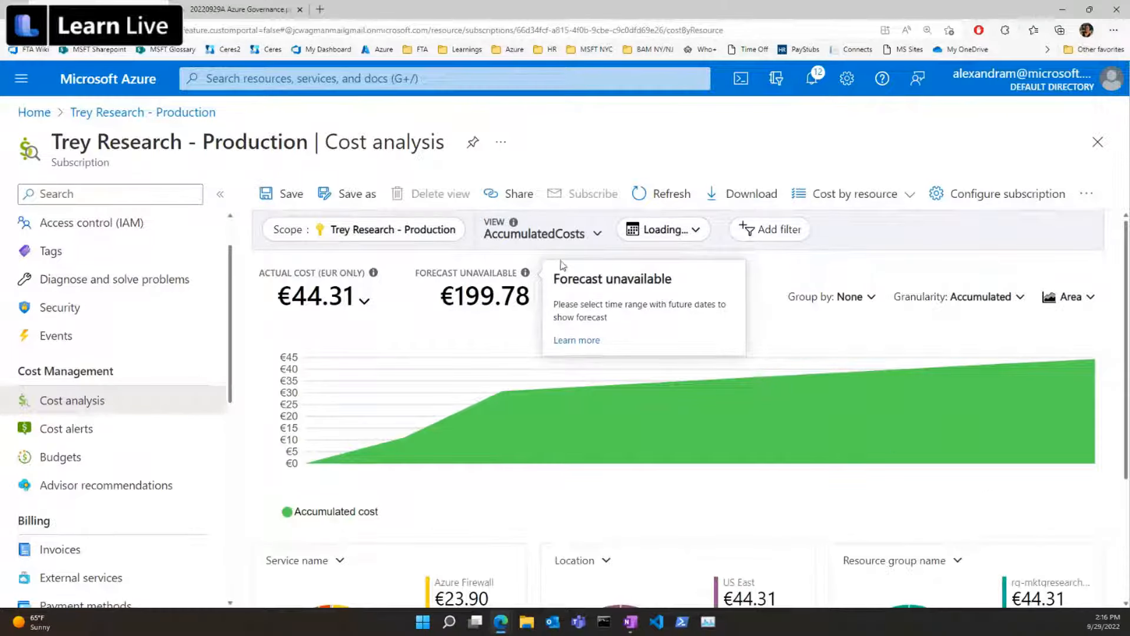
pyautogui.click(687, 303)
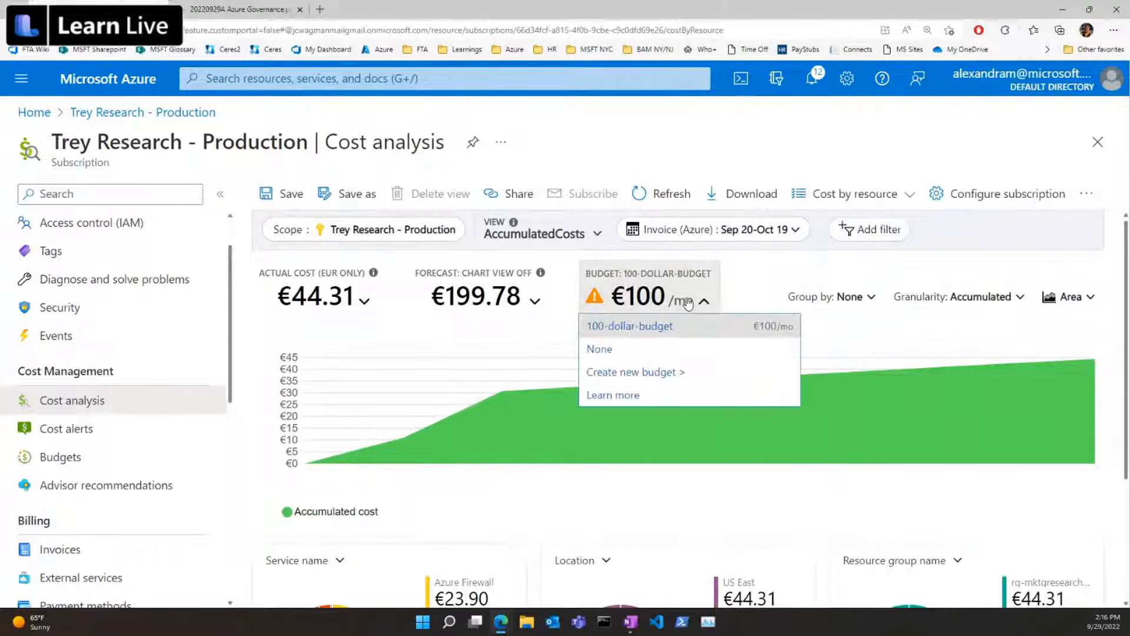
pyautogui.click(624, 327)
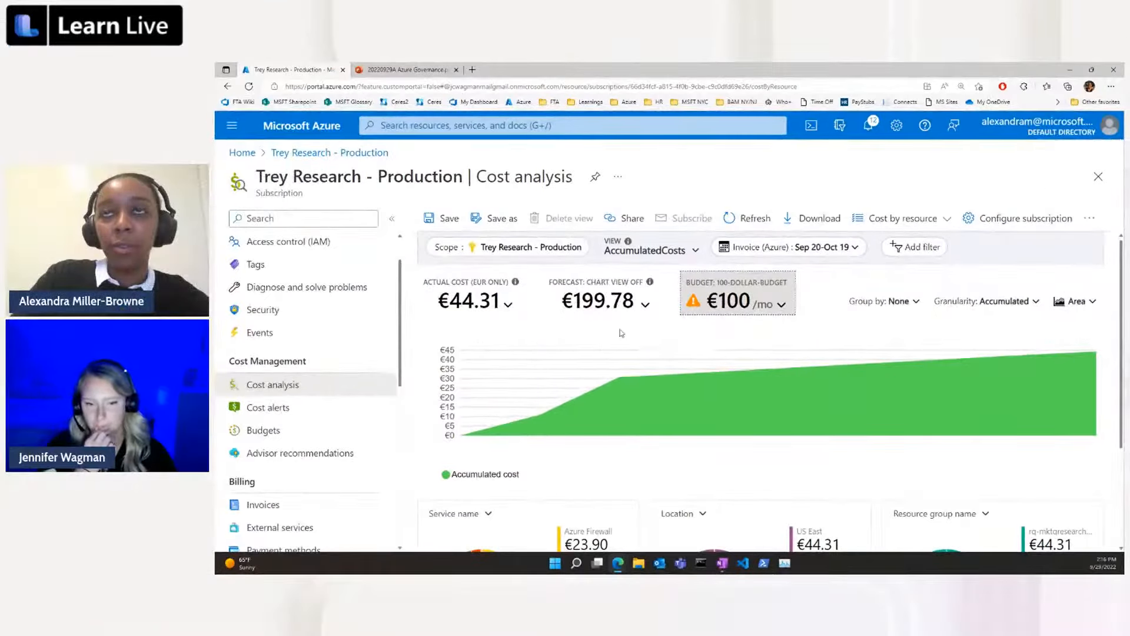
# Apply the Accumulated granularity to the cost analysis chart and refresh the cost data.
pyautogui.click(950, 297)
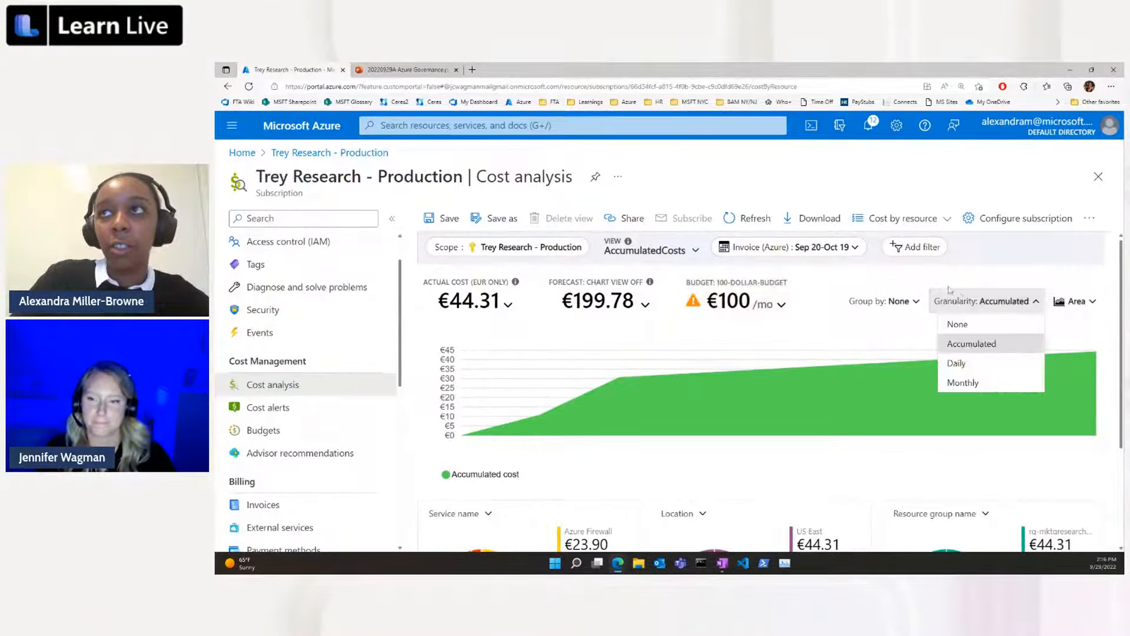
pyautogui.click(971, 343)
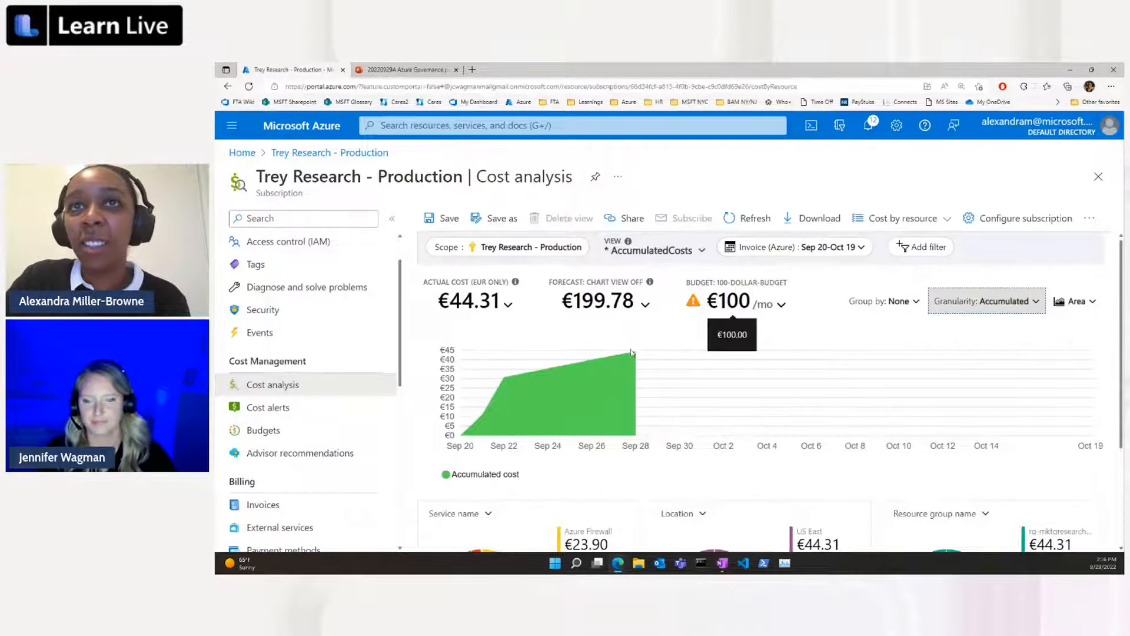
pyautogui.click(631, 352)
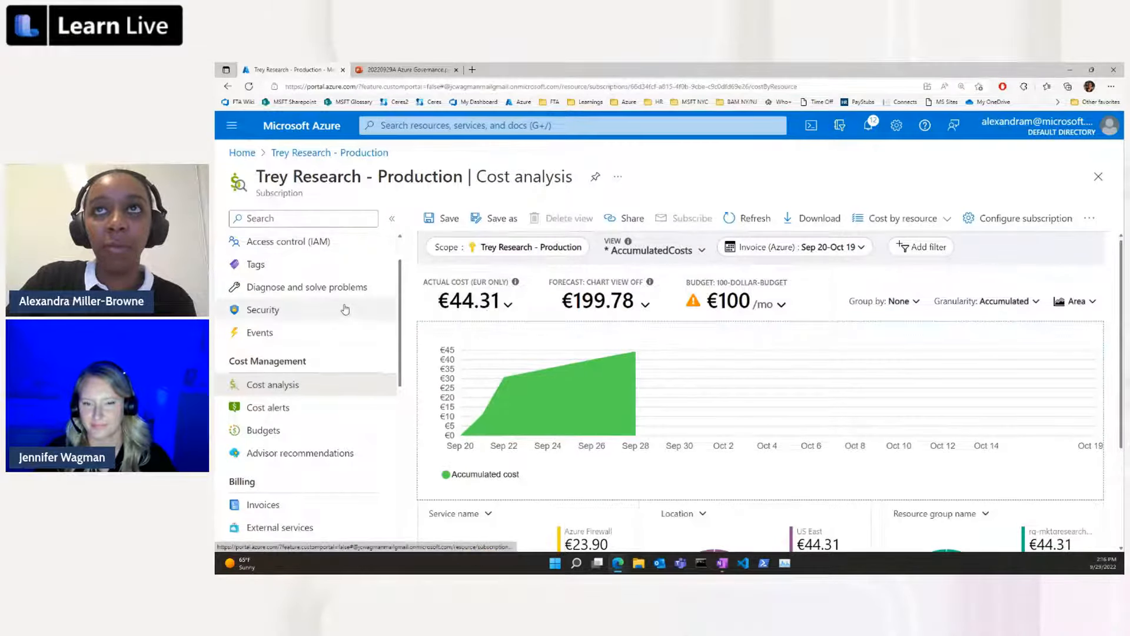
pyautogui.click(759, 217)
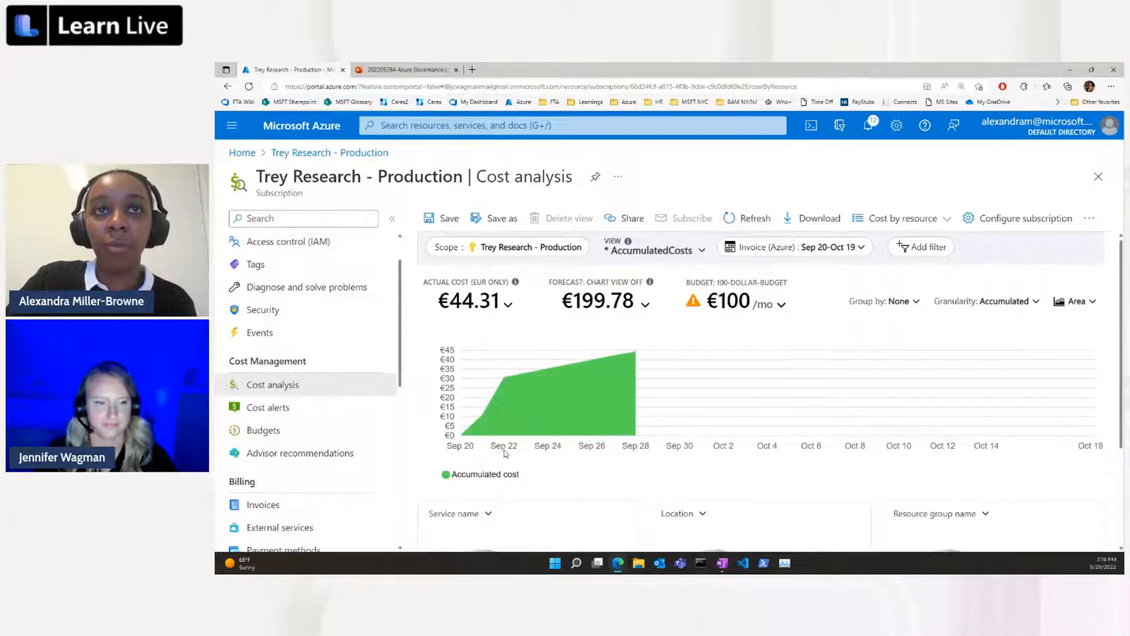